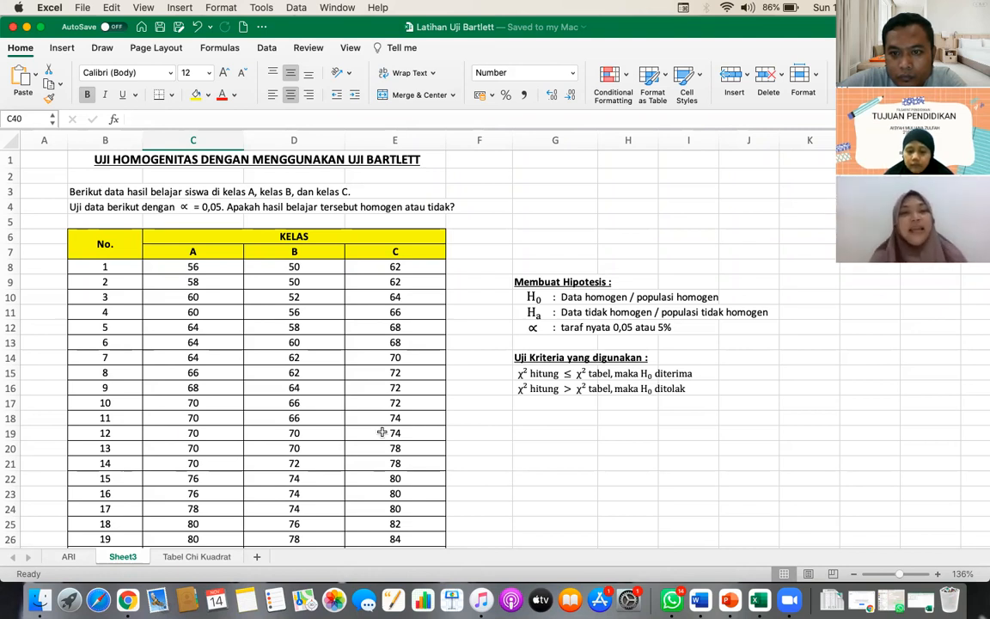
Step: Examine the class A, B and C score table, the hypotheses and test criteria, and the blank Bartlett calculation rows below
{"action": "scroll", "coordinate": [383, 433], "scroll_direction": "down", "scroll_amount": 2}
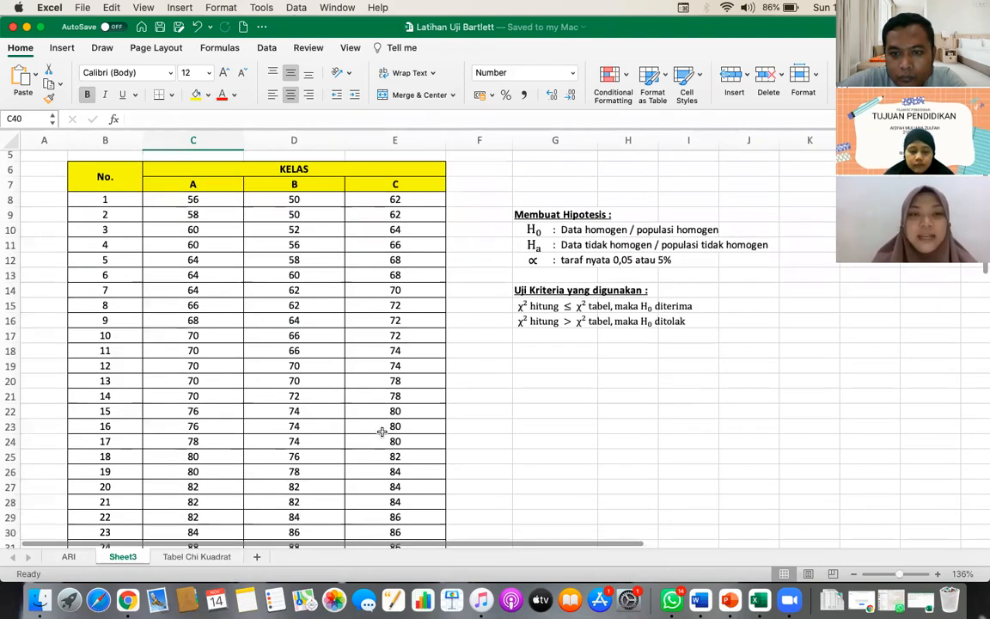
{"action": "scroll", "coordinate": [382, 433], "scroll_direction": "down", "scroll_amount": 1}
{"action": "scroll", "coordinate": [383, 433], "scroll_direction": "down", "scroll_amount": 4}
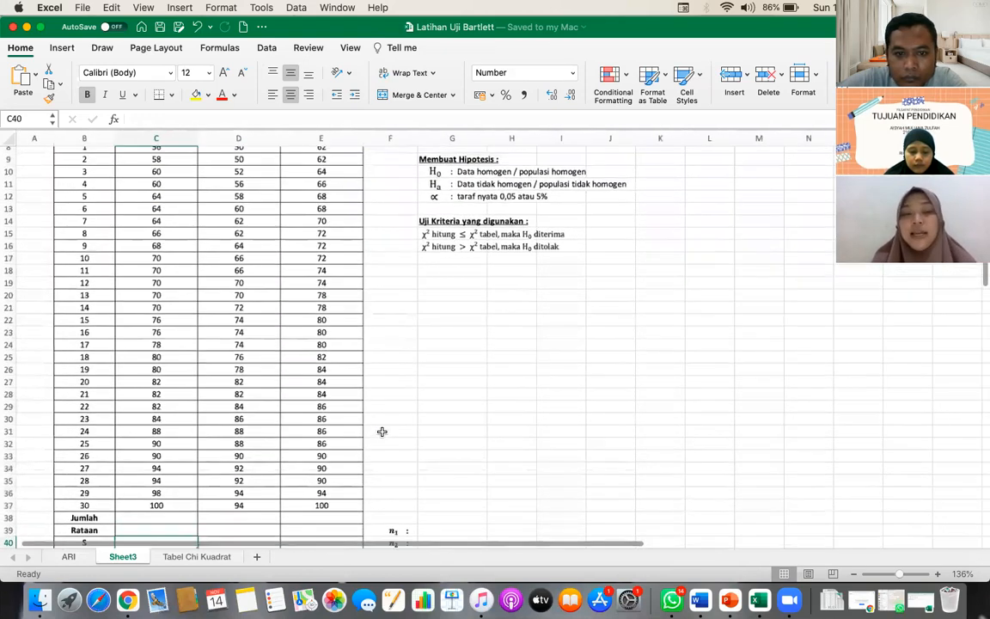
{"action": "scroll", "coordinate": [382, 436], "scroll_direction": "up", "scroll_amount": 3}
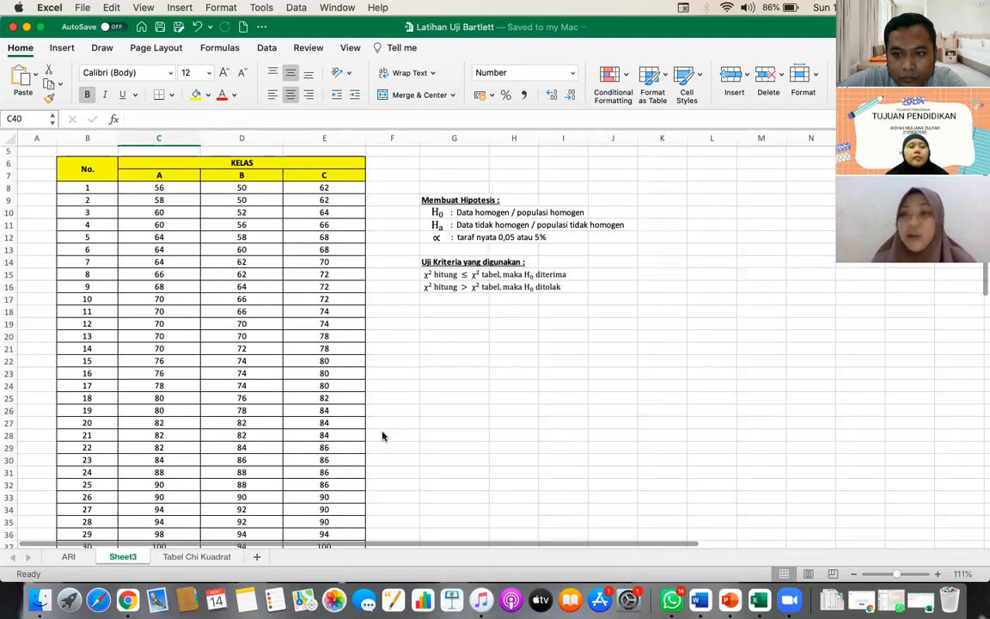
{"action": "scroll", "coordinate": [381, 431], "scroll_direction": "down", "scroll_amount": 2}
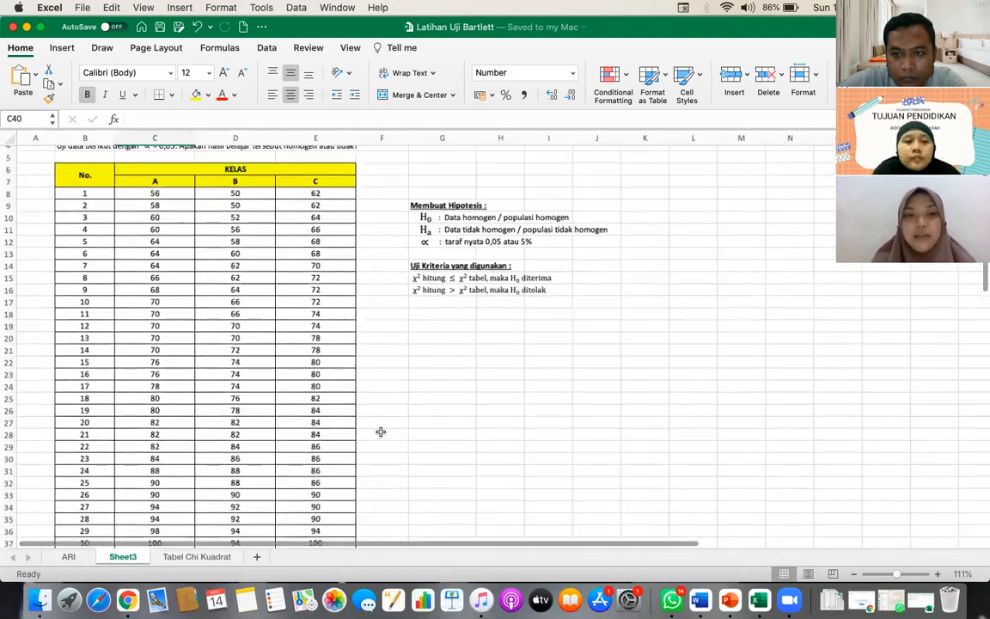
{"action": "scroll", "coordinate": [380, 432], "scroll_direction": "down", "scroll_amount": 3}
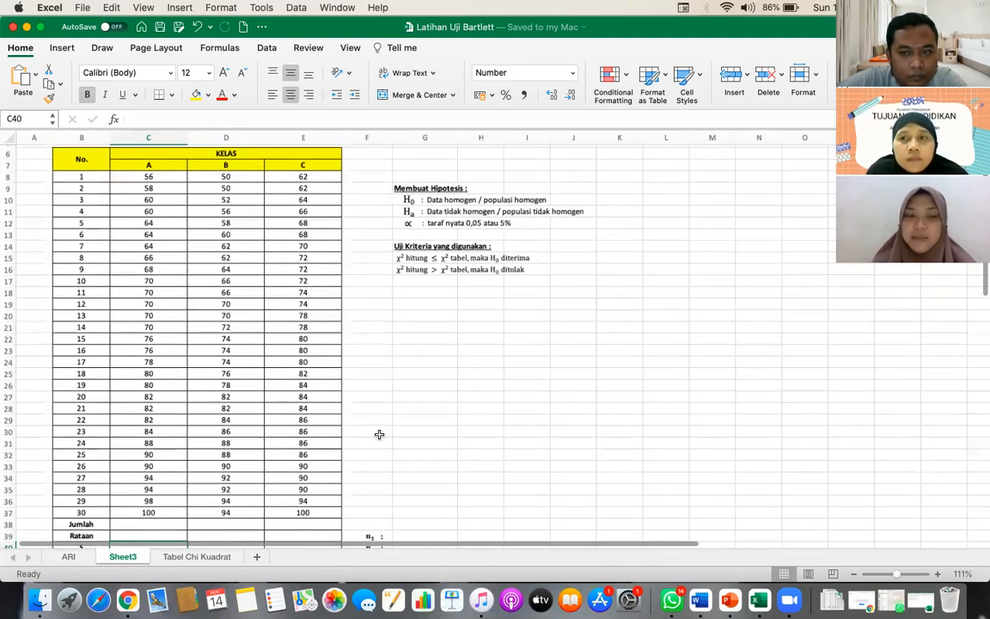
{"action": "scroll", "coordinate": [379, 434], "scroll_direction": "down", "scroll_amount": 2}
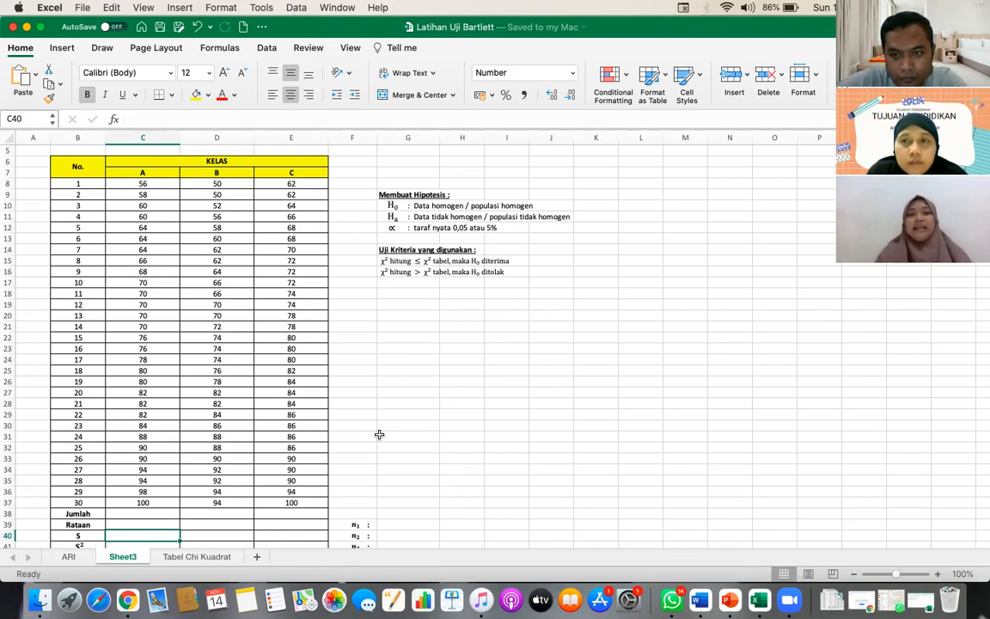
{"action": "scroll", "coordinate": [379, 434], "scroll_direction": "down", "scroll_amount": 2}
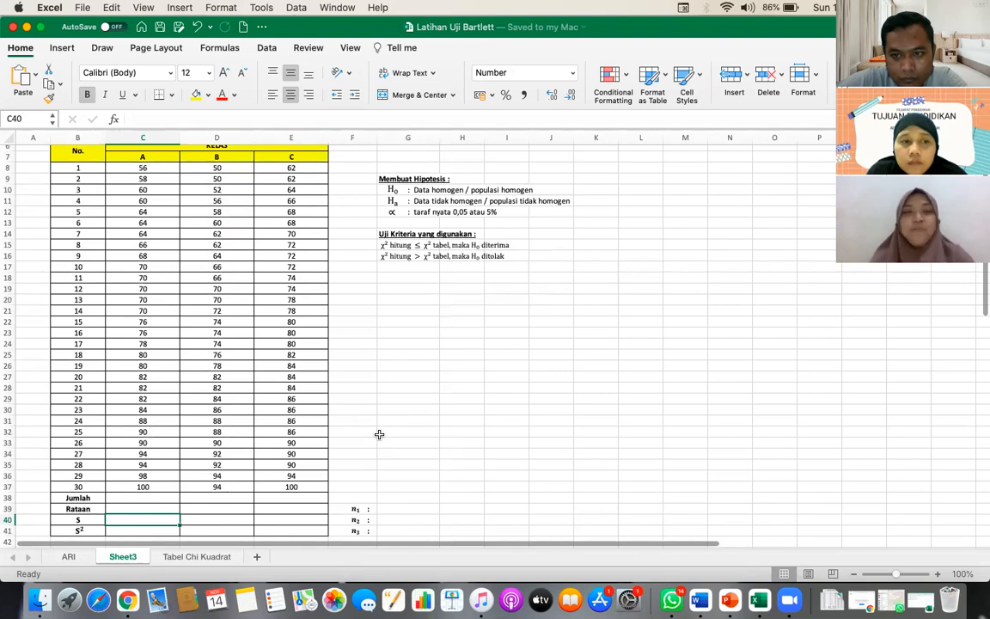
{"action": "scroll", "coordinate": [379, 434], "scroll_direction": "up", "scroll_amount": 1}
{"action": "scroll", "coordinate": [379, 434], "scroll_direction": "down", "scroll_amount": 2}
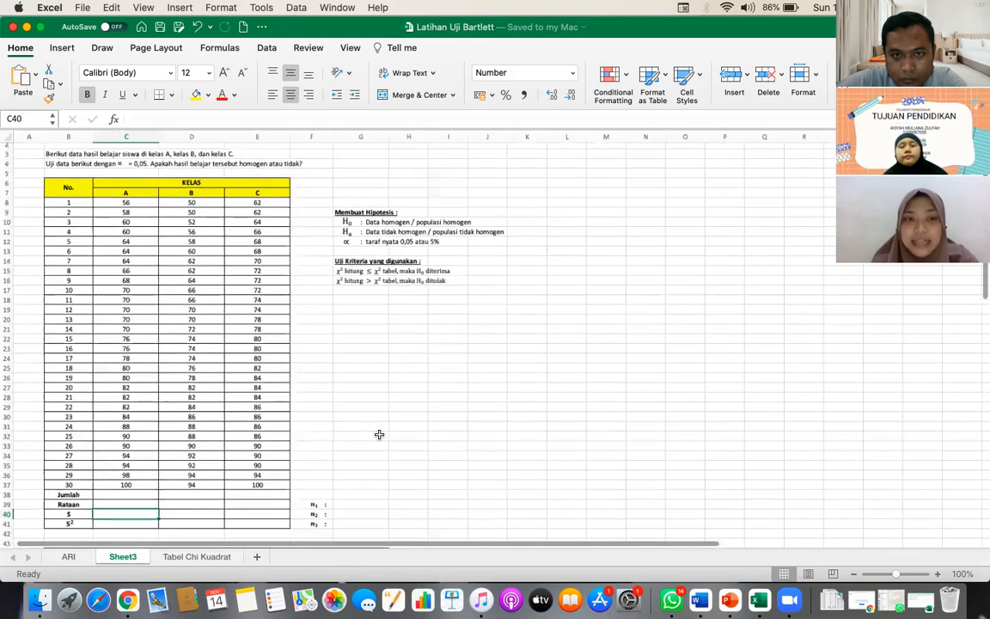
{"action": "scroll", "coordinate": [379, 436], "scroll_direction": "down", "scroll_amount": 3}
{"action": "scroll", "coordinate": [381, 438], "scroll_direction": "up", "scroll_amount": 3}
{"action": "scroll", "coordinate": [380, 438], "scroll_direction": "up", "scroll_amount": 3}
{"action": "scroll", "coordinate": [380, 437], "scroll_direction": "down", "scroll_amount": 3}
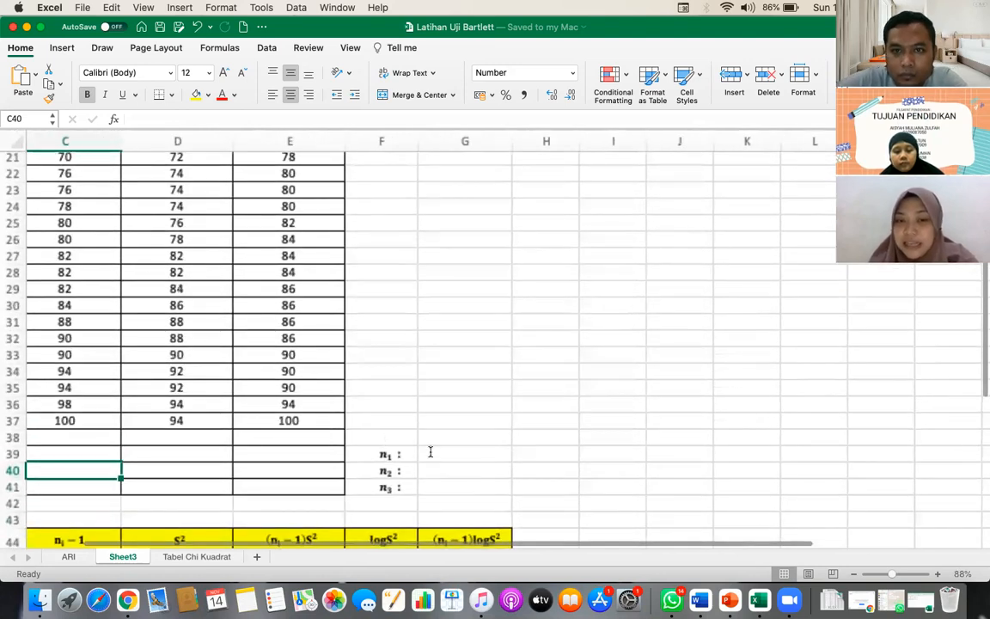
{"action": "scroll", "coordinate": [476, 441], "scroll_direction": "up", "scroll_amount": 4}
Step: Count the class A scores for n₁ by entering =COUNTA(C8:C37) in cell G39
{"action": "left_click", "coordinate": [476, 444]}
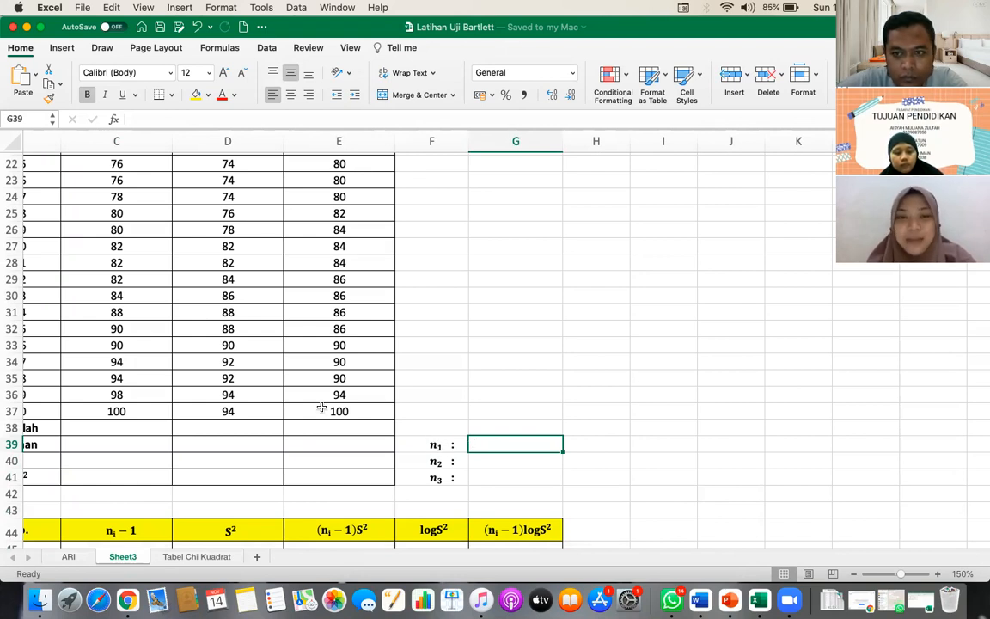
{"action": "scroll", "coordinate": [319, 406], "scroll_direction": "up", "scroll_amount": 5}
{"action": "scroll", "coordinate": [320, 406], "scroll_direction": "left", "scroll_amount": 1}
{"action": "scroll", "coordinate": [320, 406], "scroll_direction": "up", "scroll_amount": 5}
{"action": "scroll", "coordinate": [320, 406], "scroll_direction": "left", "scroll_amount": 1}
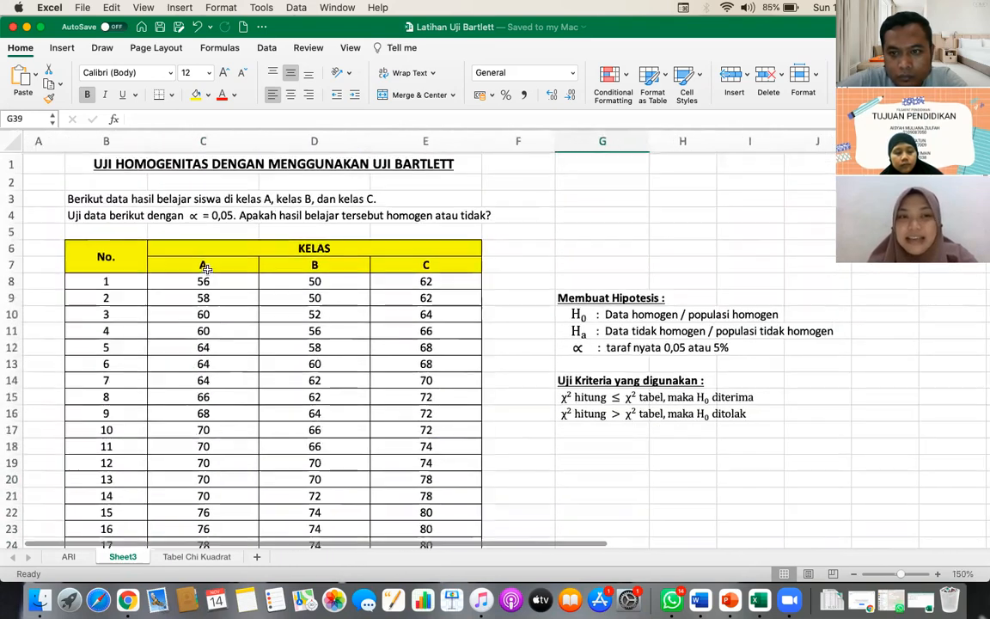
{"action": "left_click", "coordinate": [204, 263]}
{"action": "scroll", "coordinate": [508, 414], "scroll_direction": "down", "scroll_amount": 10}
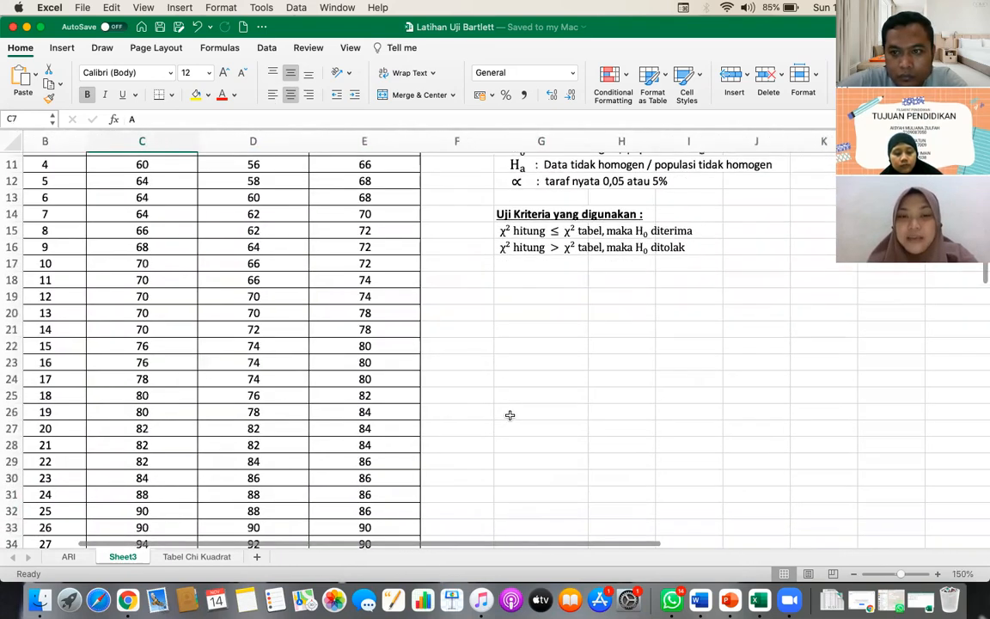
{"action": "scroll", "coordinate": [468, 398], "scroll_direction": "right", "scroll_amount": 1}
{"action": "left_click", "coordinate": [467, 398]}
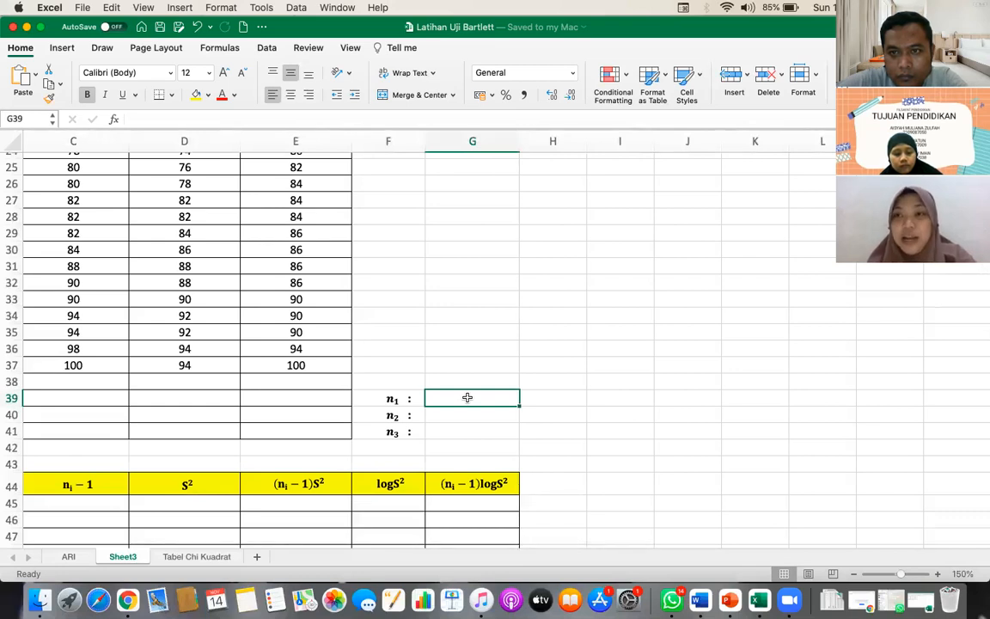
{"action": "type", "text": "="}
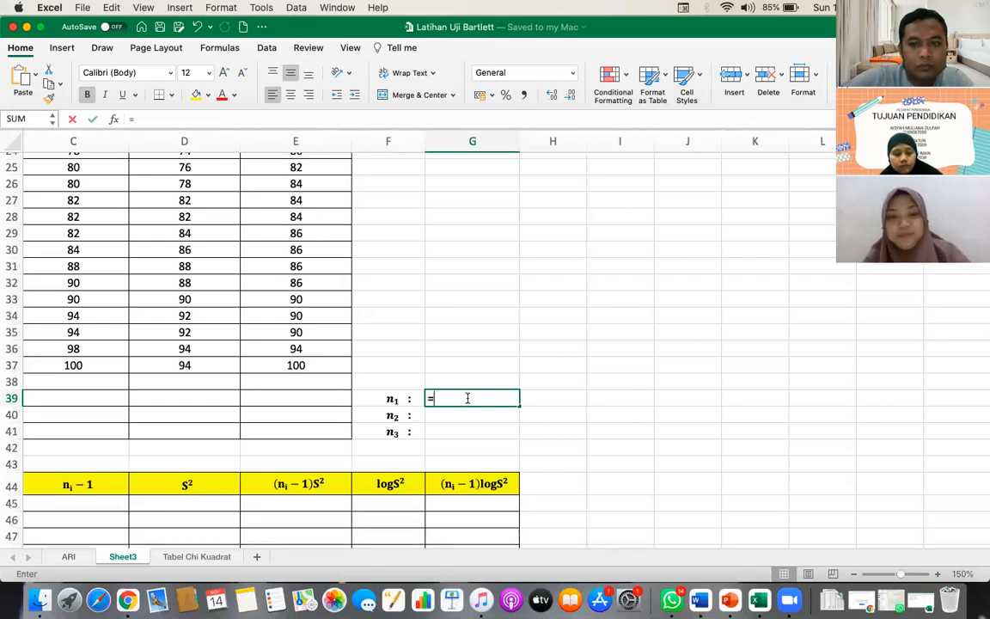
{"action": "type", "text": "CO"}
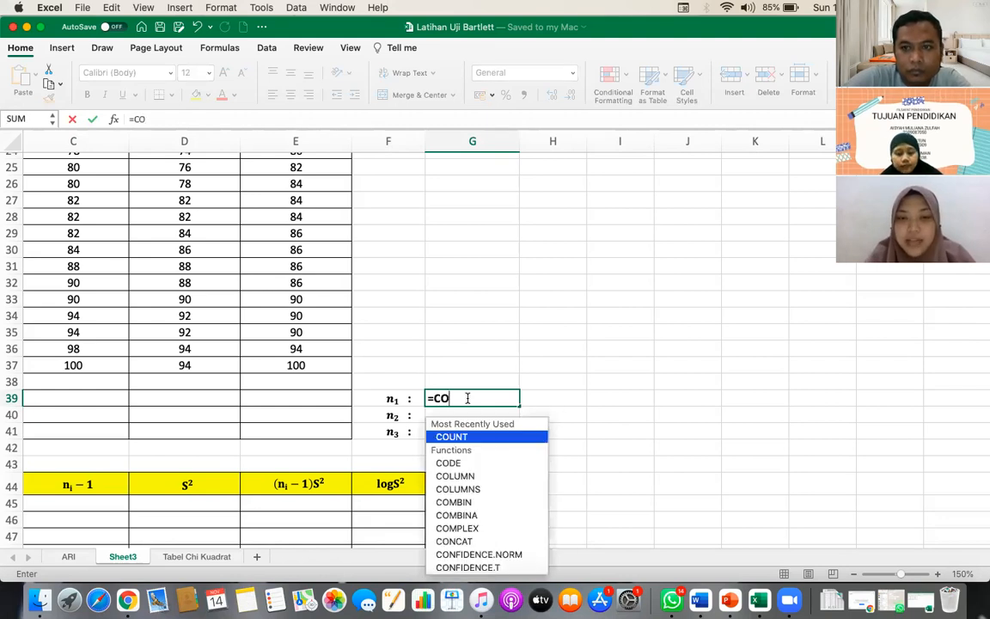
{"action": "type", "text": "UNTA"}
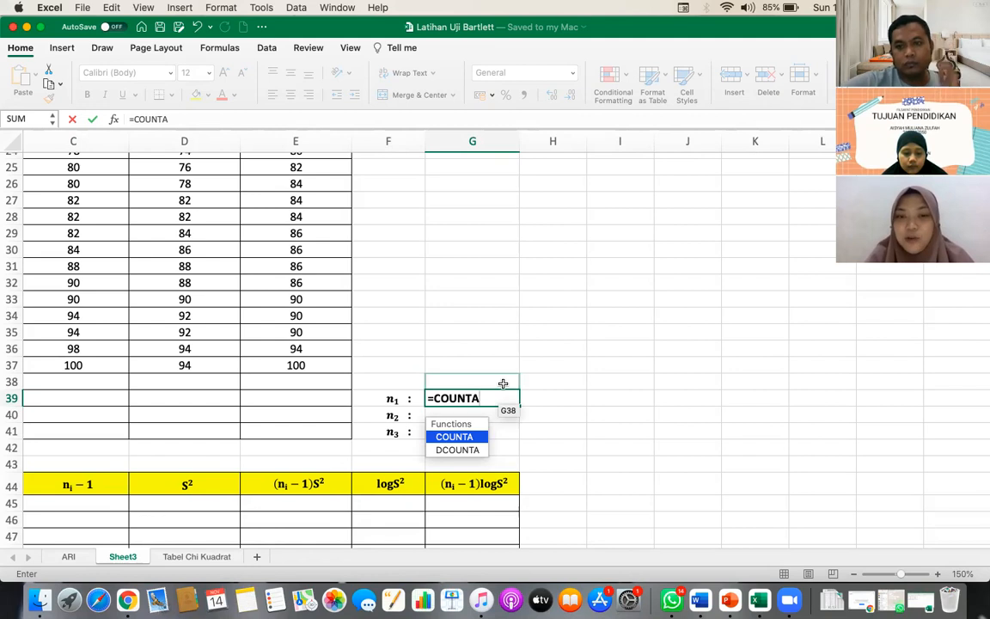
{"action": "type", "text": "("}
{"action": "scroll", "coordinate": [218, 318], "scroll_direction": "up", "scroll_amount": 10}
{"action": "scroll", "coordinate": [217, 318], "scroll_direction": "left", "scroll_amount": 2}
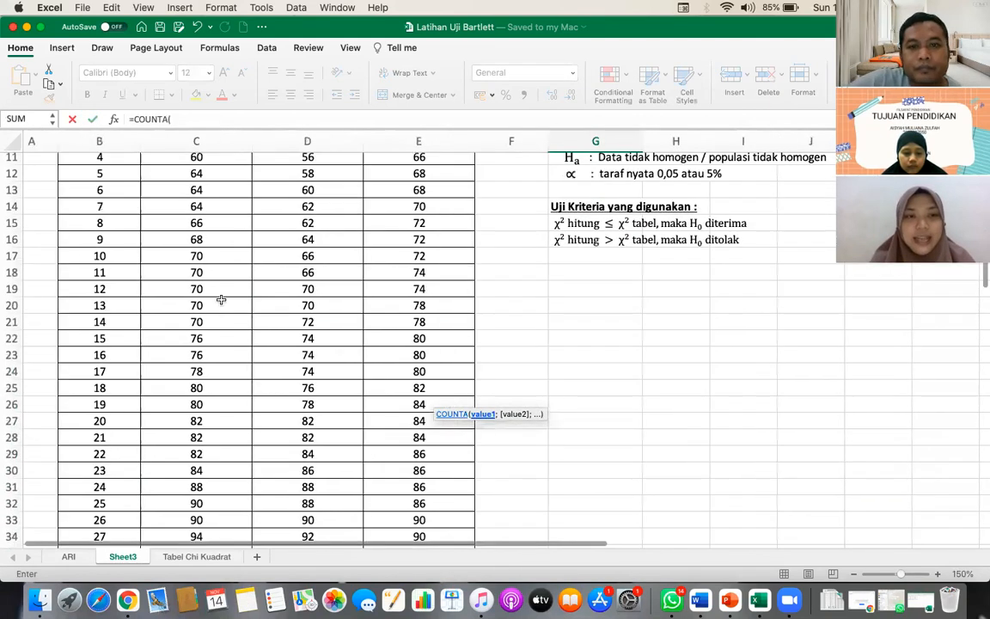
{"action": "left_click", "coordinate": [214, 223]}
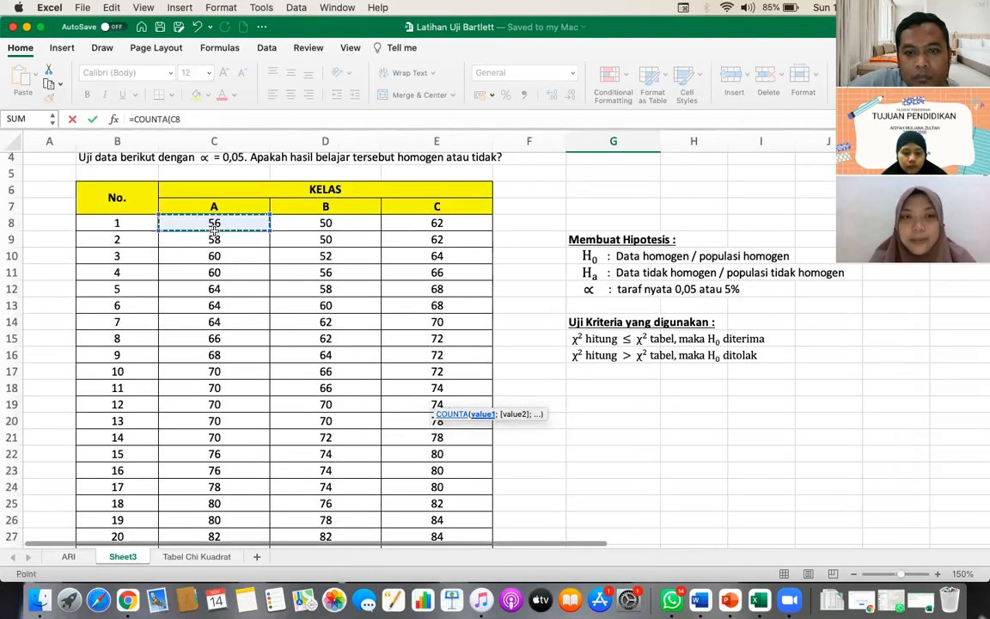
{"action": "key", "text": "shift+Down"}
{"action": "key", "text": "shift+Down"}
{"action": "key", "text": "shift+Down"}
{"action": "key", "text": "shift+Down"}
{"action": "key", "text": "shift+Down"}
{"action": "key", "text": "shift+Down"}
{"action": "key", "text": "shift+Down"}
{"action": "key", "text": "shift+Down"}
{"action": "key", "text": "shift+Down"}
{"action": "key", "text": "shift+Down"}
{"action": "key", "text": "shift+Down"}
{"action": "key", "text": "shift+Down"}
{"action": "key", "text": "shift+Down"}
{"action": "key", "text": "shift+Down"}
{"action": "key", "text": "shift+Down"}
{"action": "key", "text": "shift+Down"}
{"action": "key", "text": "shift+Down"}
{"action": "key", "text": "shift+Down"}
{"action": "key", "text": "shift+Down"}
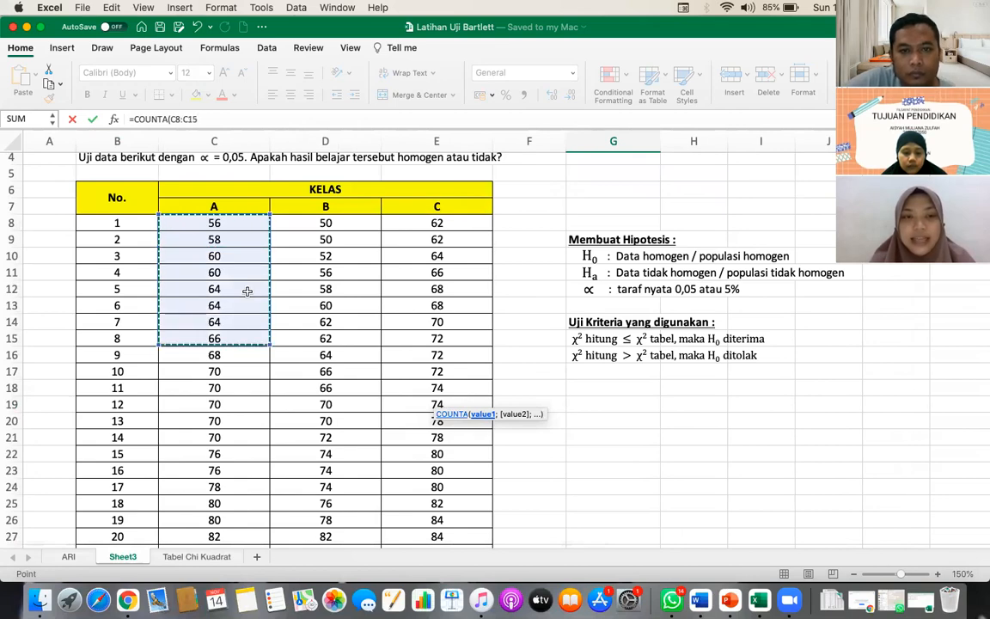
{"action": "key", "text": "shift+Down"}
{"action": "key", "text": "shift+Down"}
{"action": "key", "text": "shift+Down"}
{"action": "key", "text": "shift+Down"}
{"action": "key", "text": "shift+Down"}
{"action": "key", "text": "shift+Down"}
{"action": "key", "text": "shift+Down"}
{"action": "key", "text": "shift+Down"}
{"action": "key", "text": "shift+Down"}
{"action": "key", "text": "shift+Down"}
{"action": "key", "text": "shift+Down"}
{"action": "key", "text": "shift+Down"}
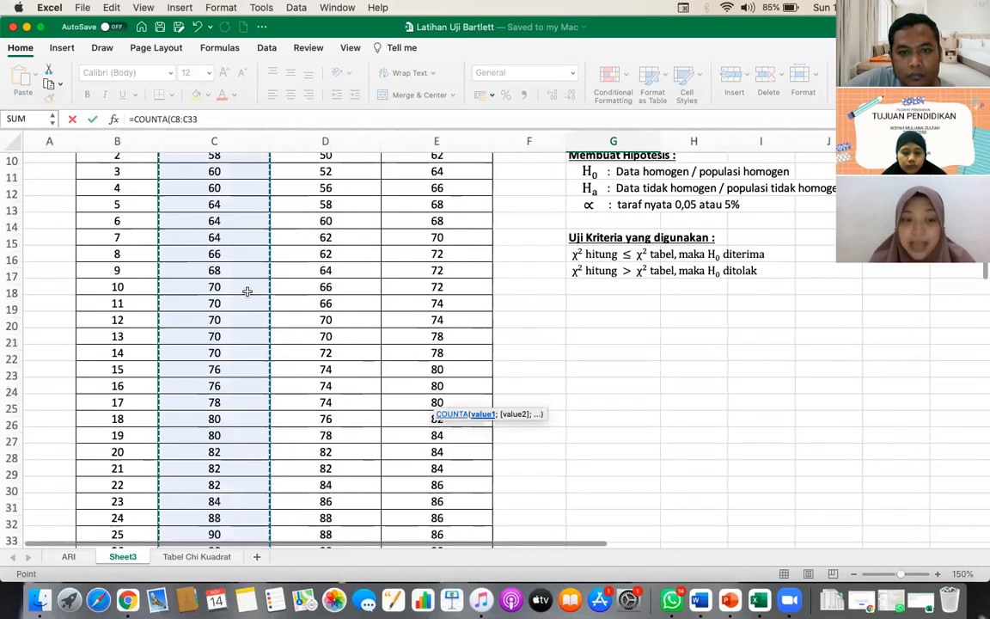
{"action": "key", "text": "shift+Up"}
{"action": "key", "text": "shift+Up"}
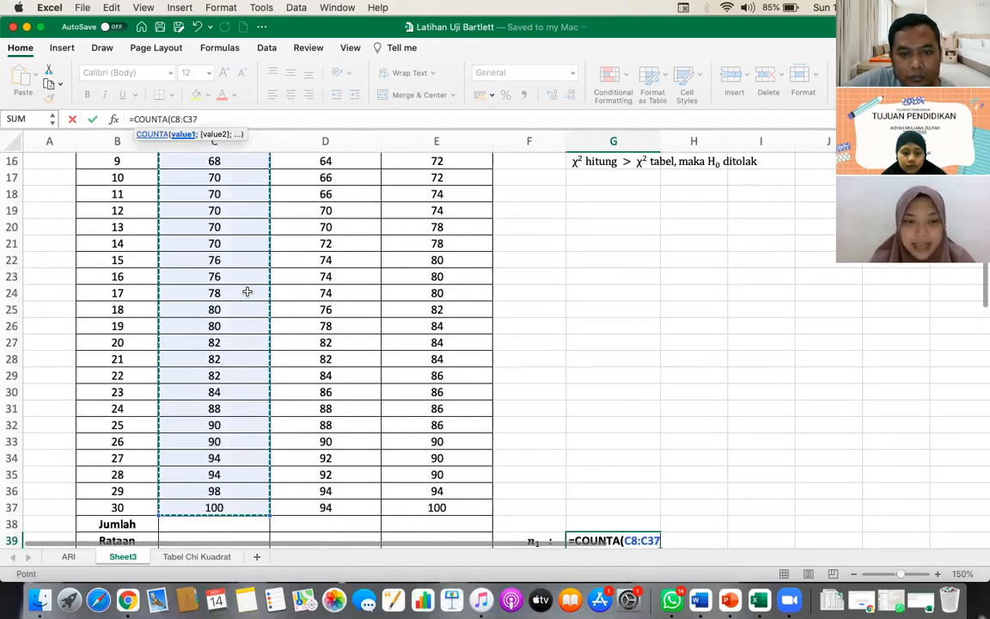
{"action": "type", "text": ")"}
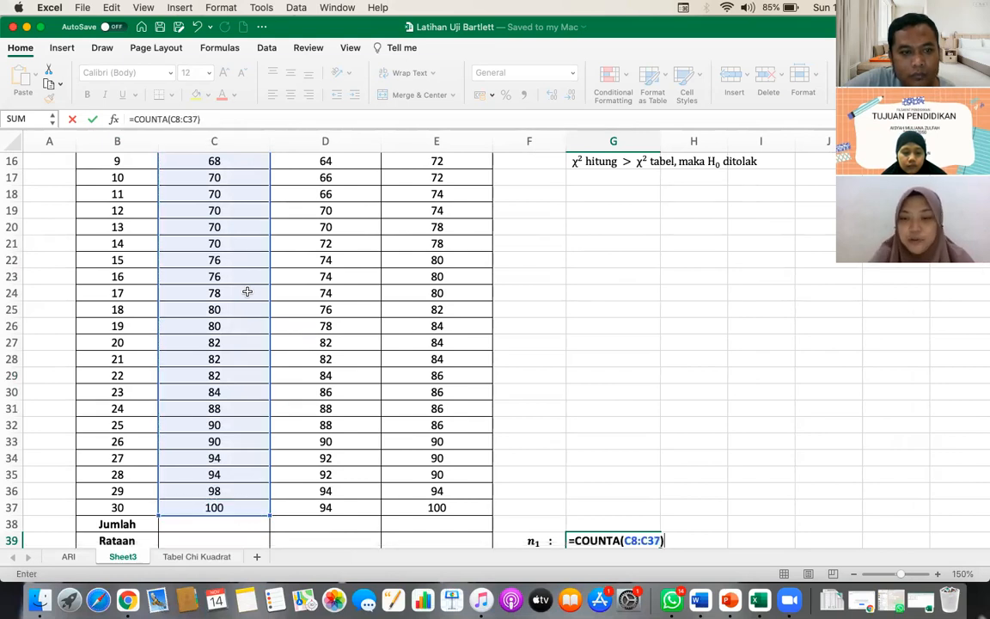
{"action": "key", "text": "Return"}
Step: Count the class B scores for n₂ by entering =COUNTA(D8:D37) in cell G40
{"action": "scroll", "coordinate": [599, 392], "scroll_direction": "down", "scroll_amount": 5}
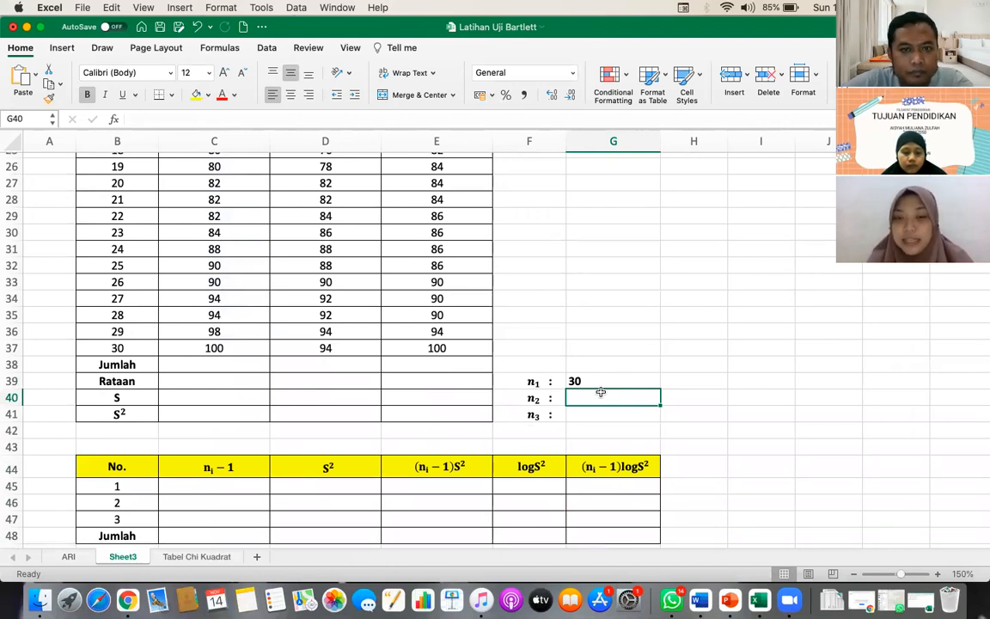
{"action": "type", "text": "="}
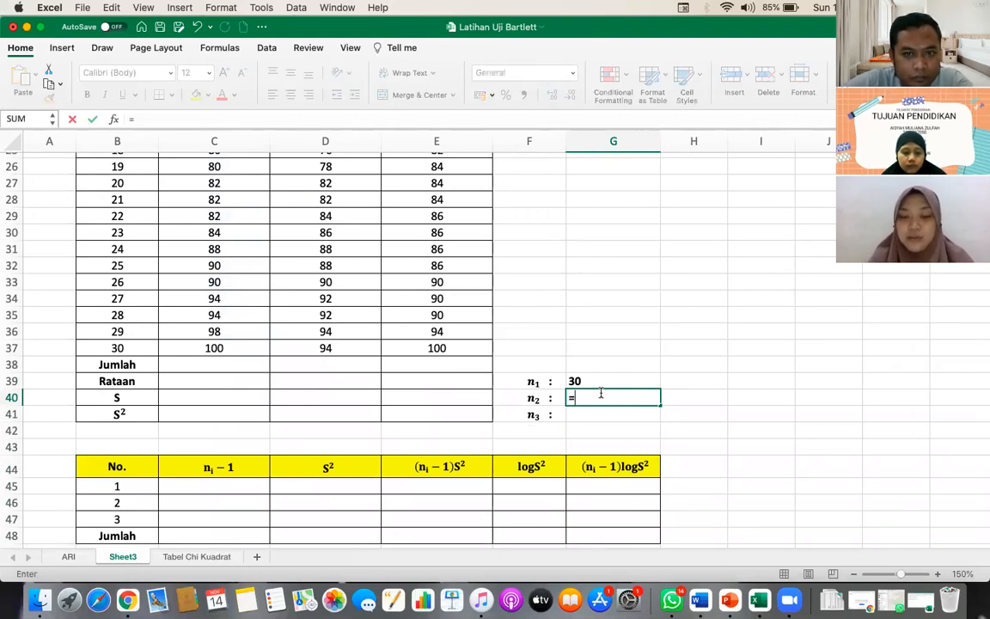
{"action": "type", "text": "COUNT"}
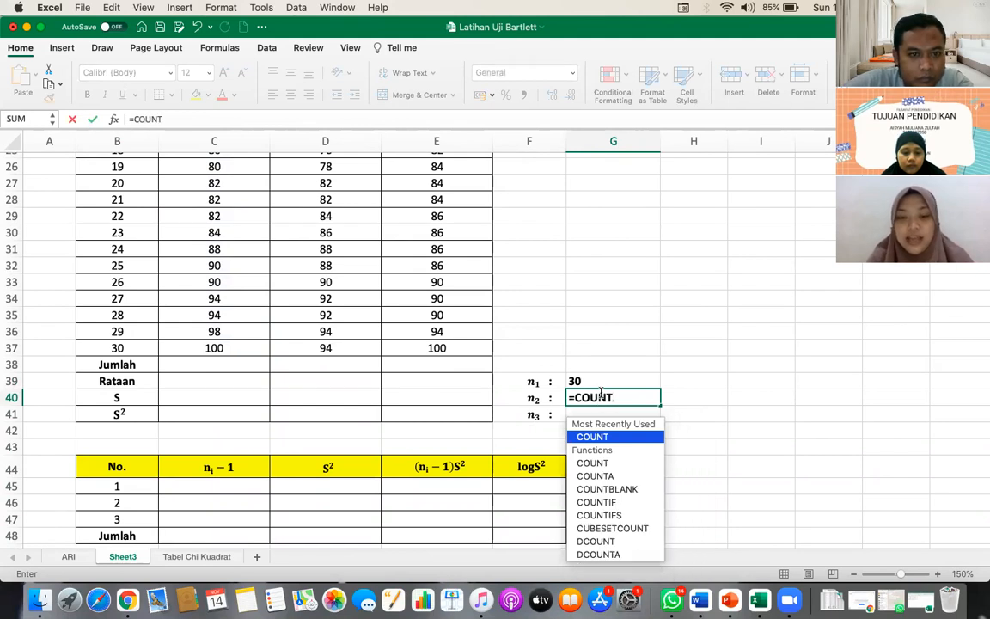
{"action": "type", "text": "A("}
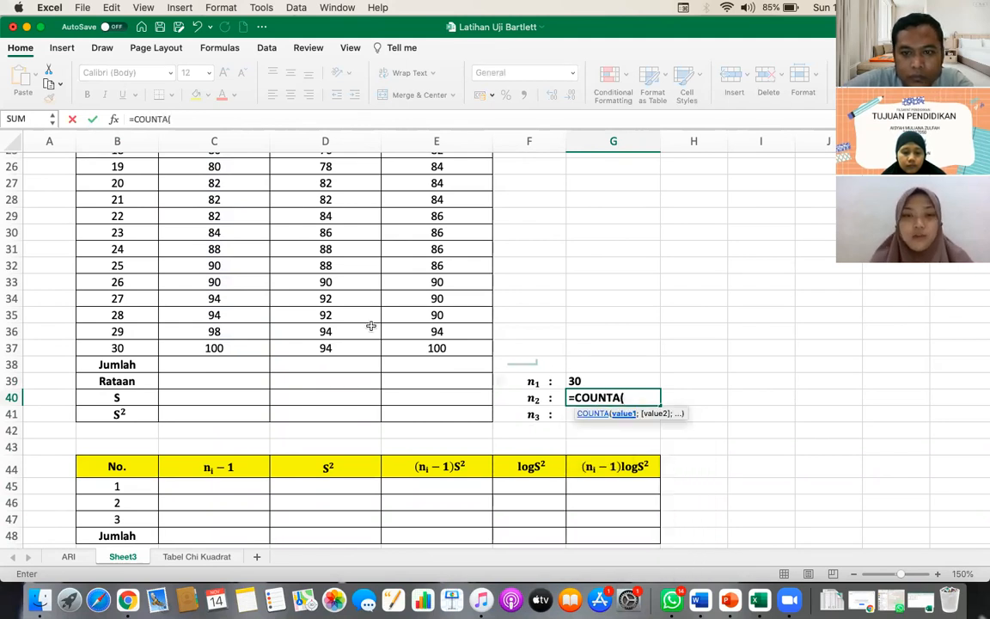
{"action": "scroll", "coordinate": [370, 325], "scroll_direction": "up", "scroll_amount": 9}
{"action": "scroll", "coordinate": [370, 326], "scroll_direction": "up", "scroll_amount": 3}
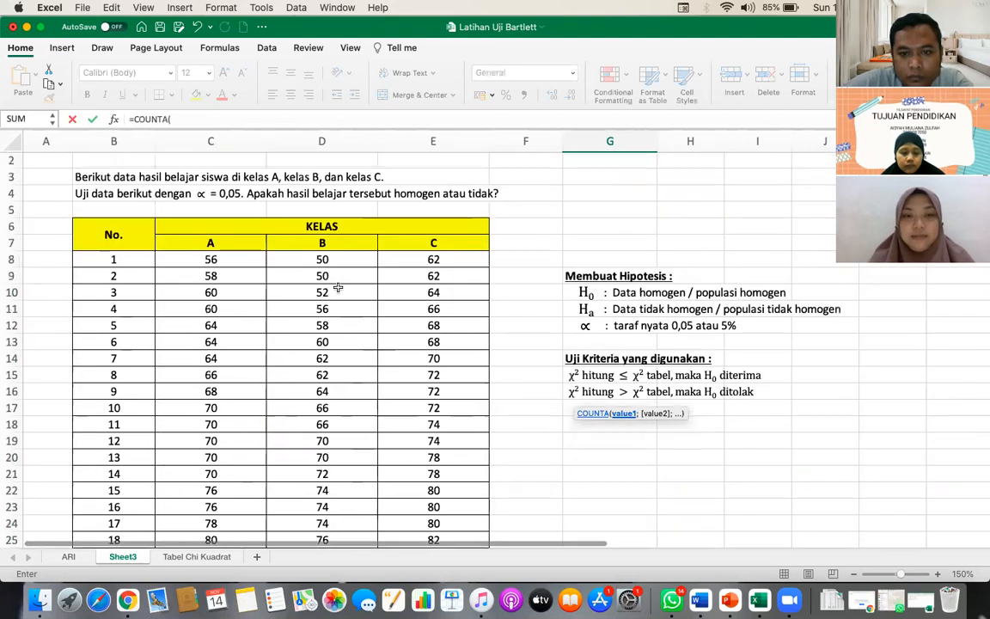
{"action": "left_click", "coordinate": [321, 258]}
{"action": "key", "text": "shift+Down"}
{"action": "key", "text": "shift+Down"}
{"action": "key", "text": "shift+Down"}
{"action": "key", "text": "shift+Down"}
{"action": "key", "text": "shift+Down"}
{"action": "key", "text": "shift+Down"}
{"action": "key", "text": "shift+Down"}
{"action": "key", "text": "shift+Down"}
{"action": "key", "text": "shift+Down"}
{"action": "key", "text": "shift+Down"}
{"action": "key", "text": "shift+Down"}
{"action": "key", "text": "shift+Down"}
{"action": "key", "text": "shift+Down"}
{"action": "key", "text": "shift+Down"}
{"action": "key", "text": "shift+Down"}
{"action": "key", "text": "shift+Down"}
{"action": "key", "text": "shift+Down"}
{"action": "key", "text": "shift+Down"}
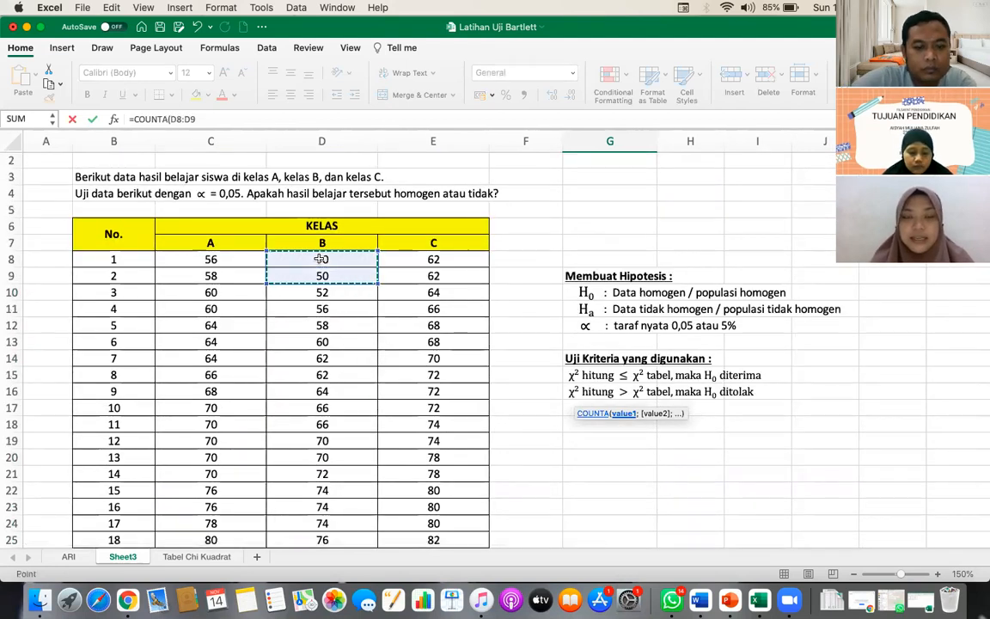
{"action": "key", "text": "shift+Down"}
{"action": "key", "text": "shift+Down"}
{"action": "key", "text": "shift+Down"}
{"action": "key", "text": "shift+Down"}
{"action": "key", "text": "shift+Down"}
{"action": "key", "text": "shift+Down"}
{"action": "key", "text": "shift+Down"}
{"action": "key", "text": "shift+Down"}
{"action": "key", "text": "shift+Down"}
{"action": "key", "text": "shift+Down"}
{"action": "key", "text": "shift+Down"}
{"action": "key", "text": "shift+Down"}
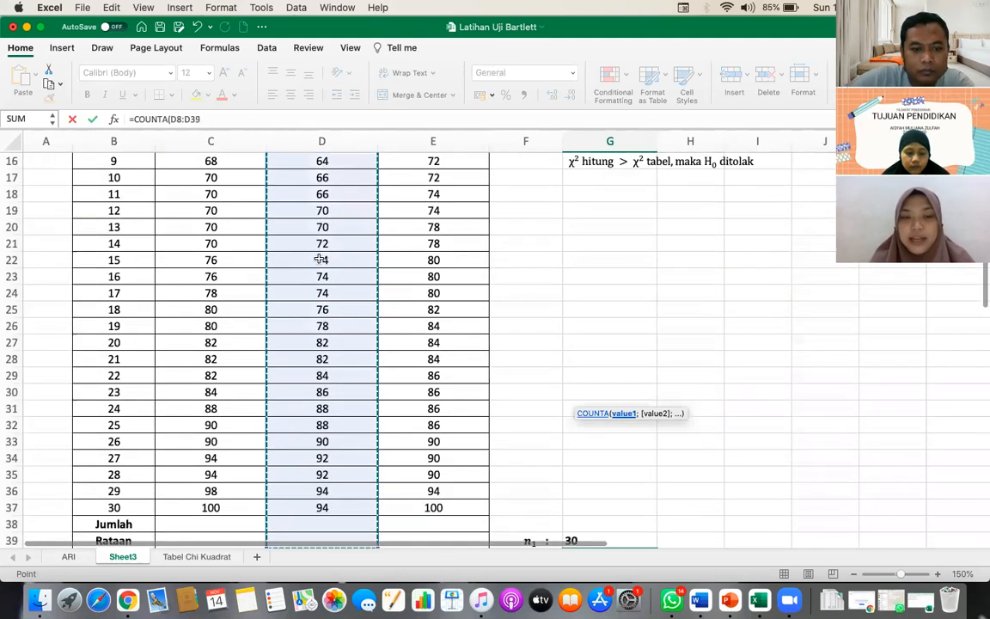
{"action": "key", "text": "shift+Up"}
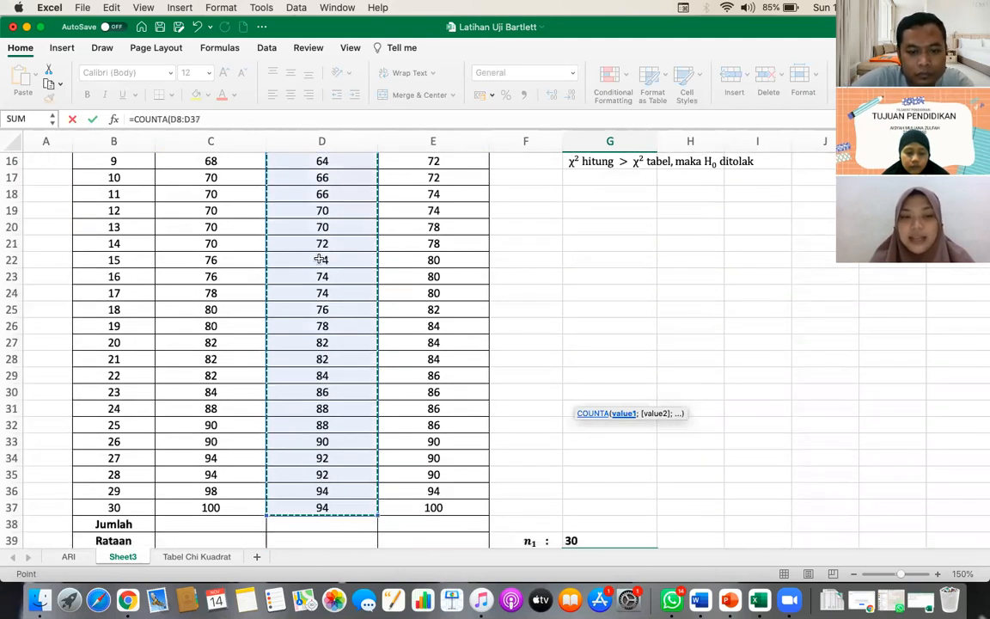
{"action": "type", "text": ")"}
{"action": "key", "text": "Return"}
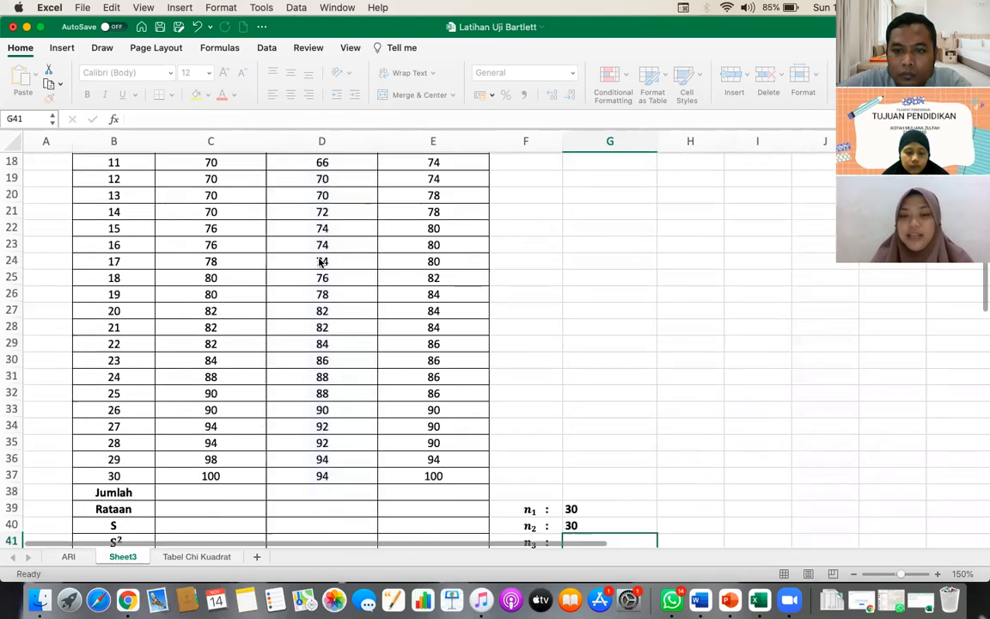
Step: Count the class C scores for n₃ by entering =COUNTA(E8:E37) in cell G41
{"action": "scroll", "coordinate": [585, 378], "scroll_direction": "down", "scroll_amount": 3}
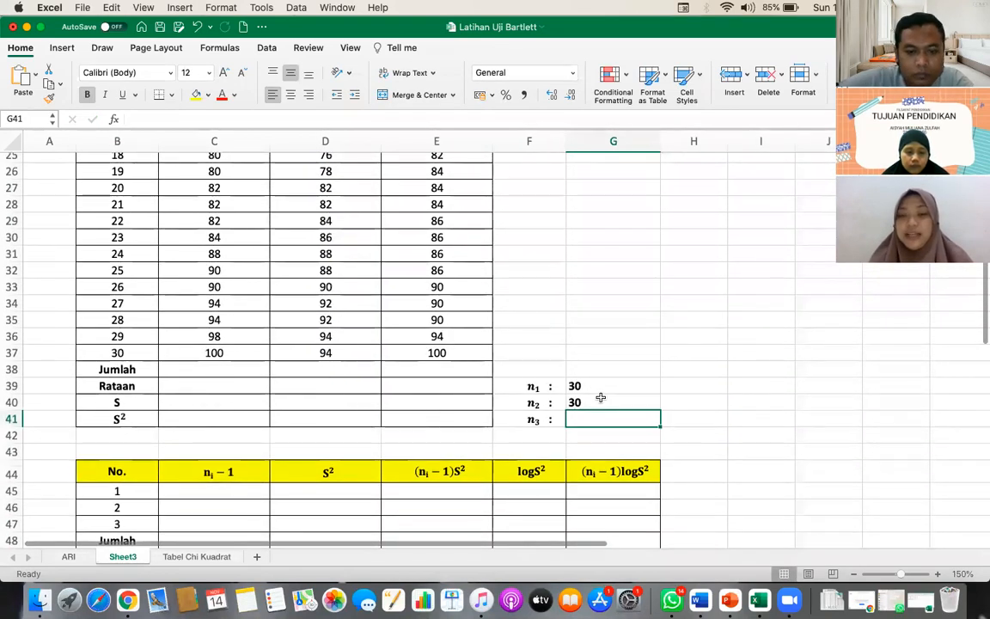
{"action": "type", "text": "="}
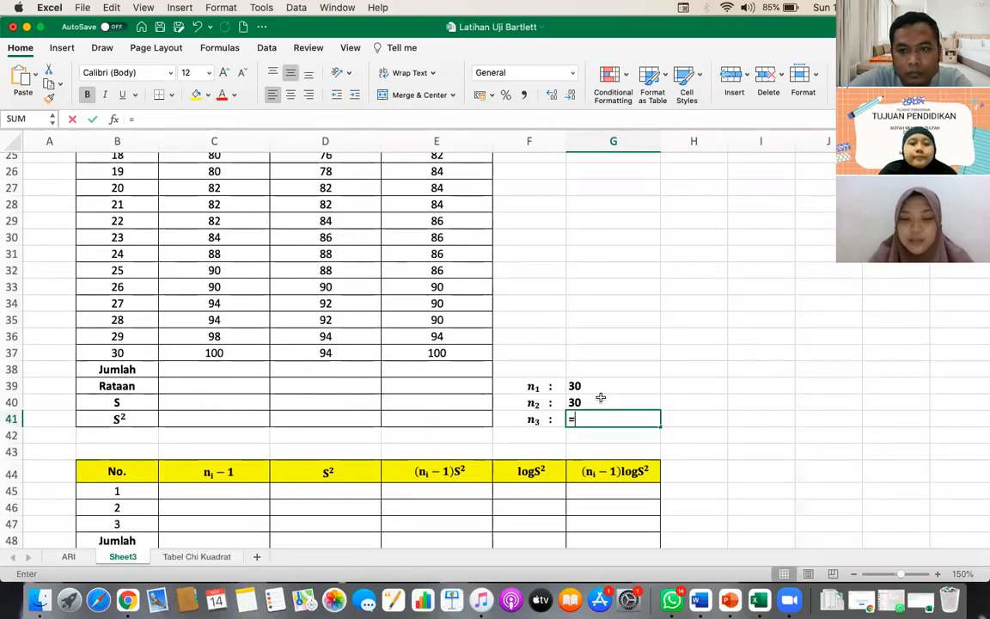
{"action": "type", "text": "COUNTA"}
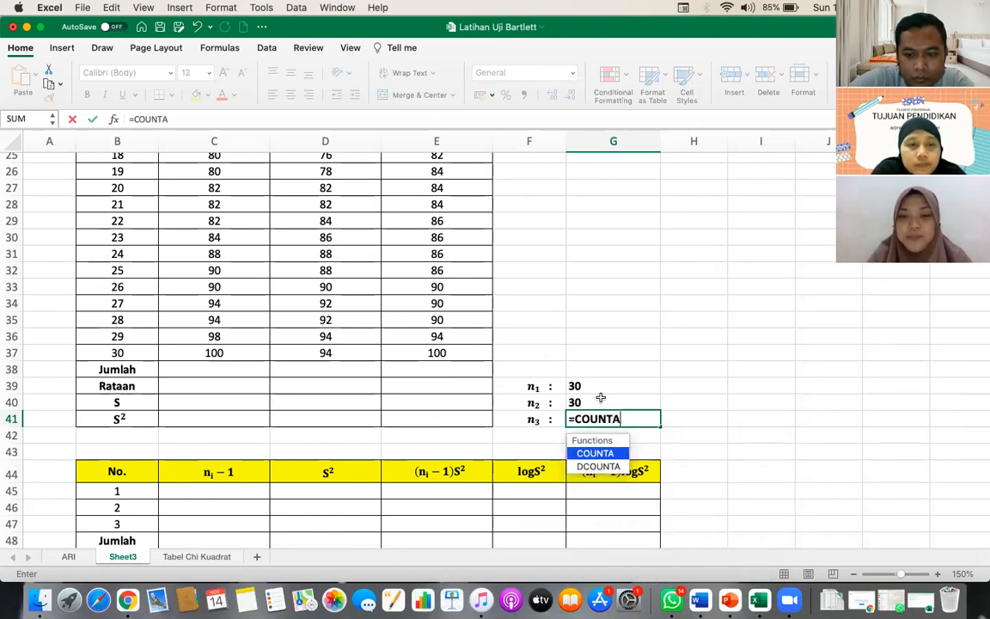
{"action": "type", "text": "("}
{"action": "scroll", "coordinate": [467, 328], "scroll_direction": "up", "scroll_amount": 5}
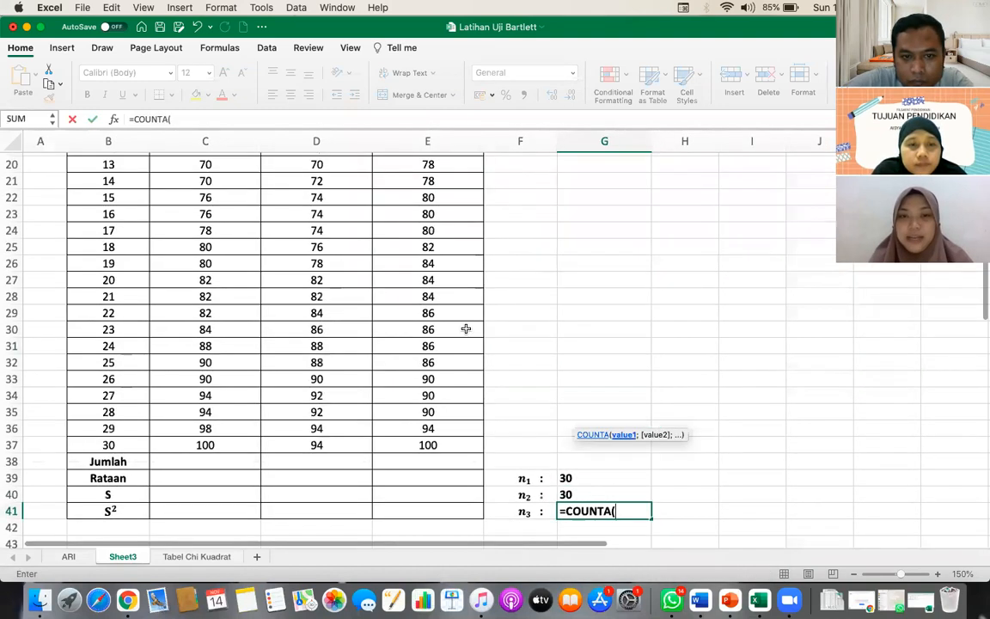
{"action": "scroll", "coordinate": [466, 328], "scroll_direction": "up", "scroll_amount": 1}
{"action": "left_click", "coordinate": [427, 186]}
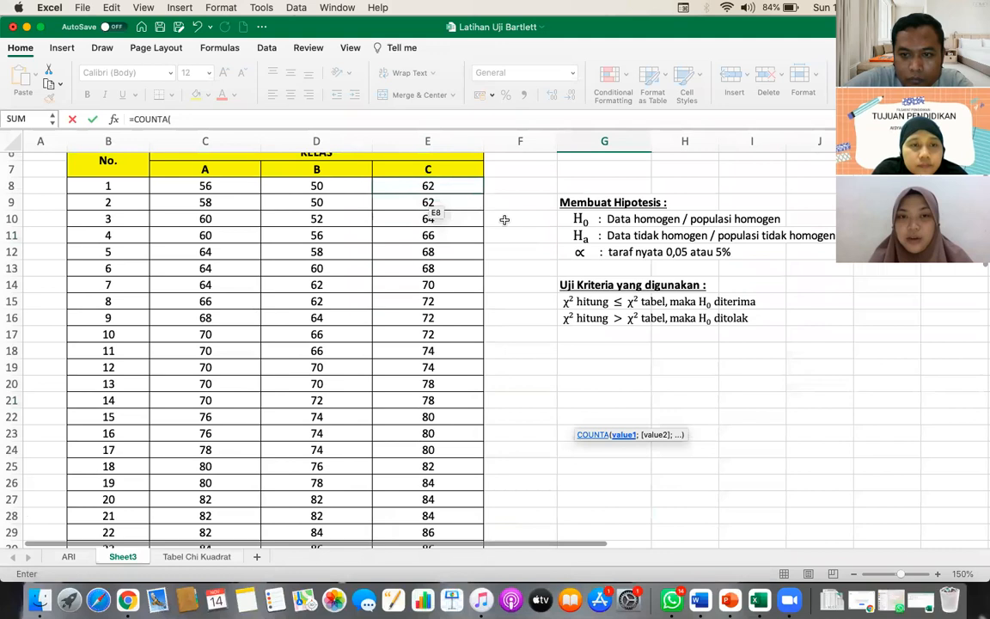
{"action": "key", "text": "shift+Down"}
{"action": "key", "text": "shift+Down"}
{"action": "key", "text": "shift+Down"}
{"action": "key", "text": "shift+Down"}
{"action": "key", "text": "shift+Down"}
{"action": "key", "text": "shift+Down"}
{"action": "key", "text": "shift+Down"}
{"action": "key", "text": "shift+Down"}
{"action": "key", "text": "shift+Down"}
{"action": "key", "text": "shift+Down"}
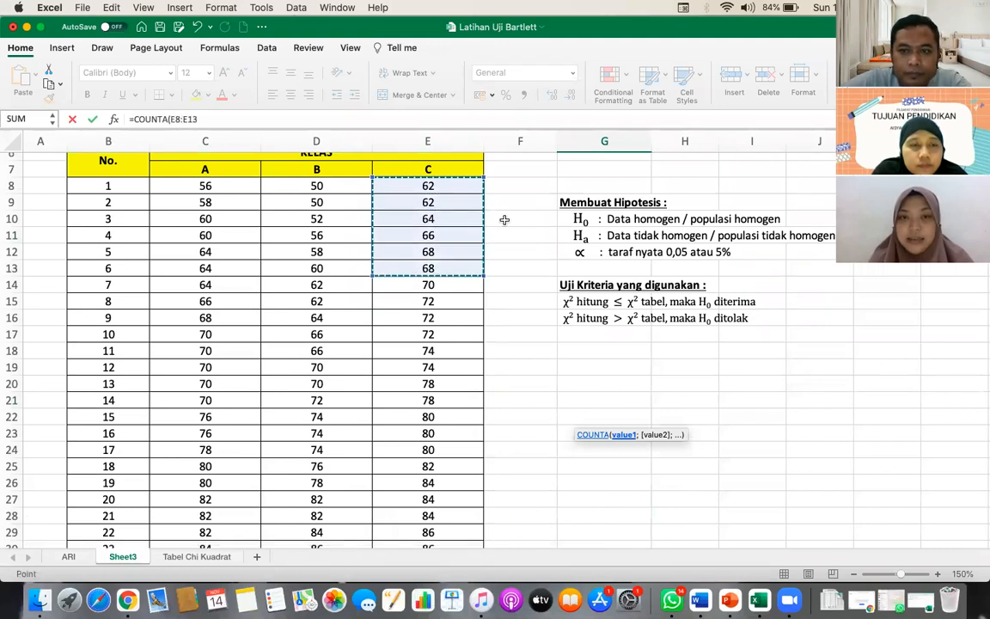
{"action": "key", "text": "shift+Down"}
{"action": "key", "text": "shift+Down"}
{"action": "key", "text": "shift+Down"}
{"action": "key", "text": "shift+Down"}
{"action": "key", "text": "shift+Down"}
{"action": "key", "text": "shift+Down"}
{"action": "key", "text": "shift+Down"}
{"action": "key", "text": "shift+Down"}
{"action": "key", "text": "shift+Down"}
{"action": "key", "text": "shift+Down"}
{"action": "key", "text": "shift+Down"}
{"action": "key", "text": "shift+Down"}
{"action": "key", "text": "shift+Down"}
{"action": "key", "text": "shift+Down"}
{"action": "key", "text": "shift+Down"}
{"action": "key", "text": "shift+Down"}
{"action": "key", "text": "shift+Down"}
{"action": "key", "text": "shift+Down"}
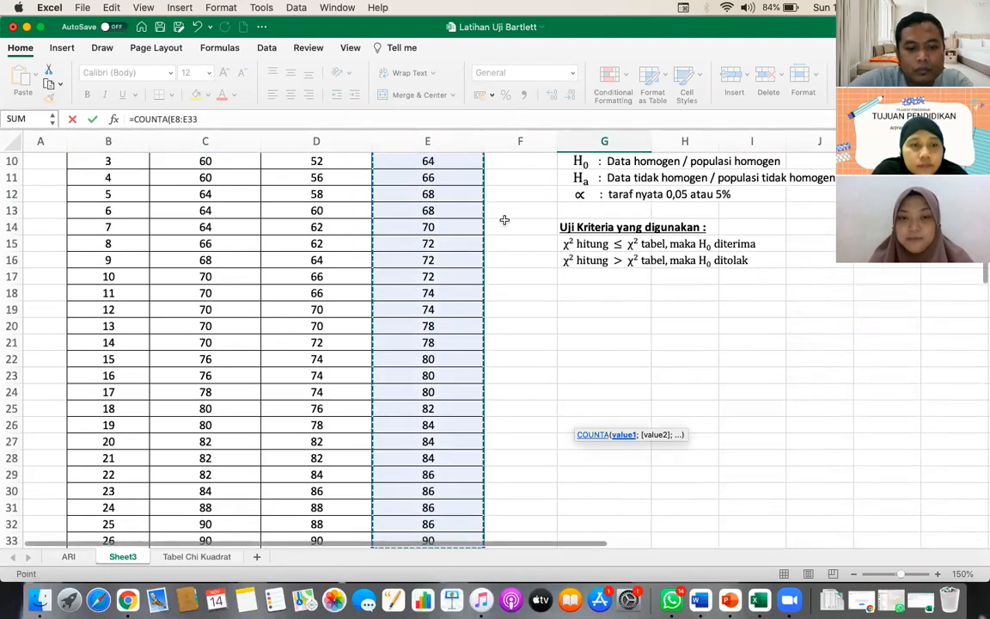
{"action": "key", "text": "shift+Down"}
{"action": "key", "text": "shift+Down"}
{"action": "key", "text": "shift+Down"}
{"action": "key", "text": "shift+Up"}
{"action": "key", "text": "shift+Up"}
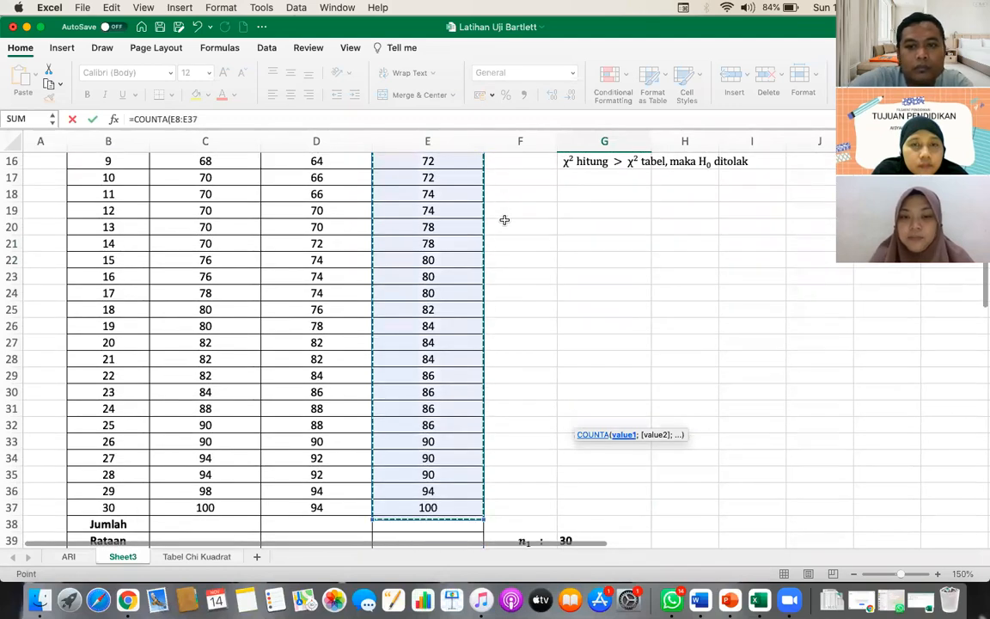
{"action": "key", "text": "Return"}
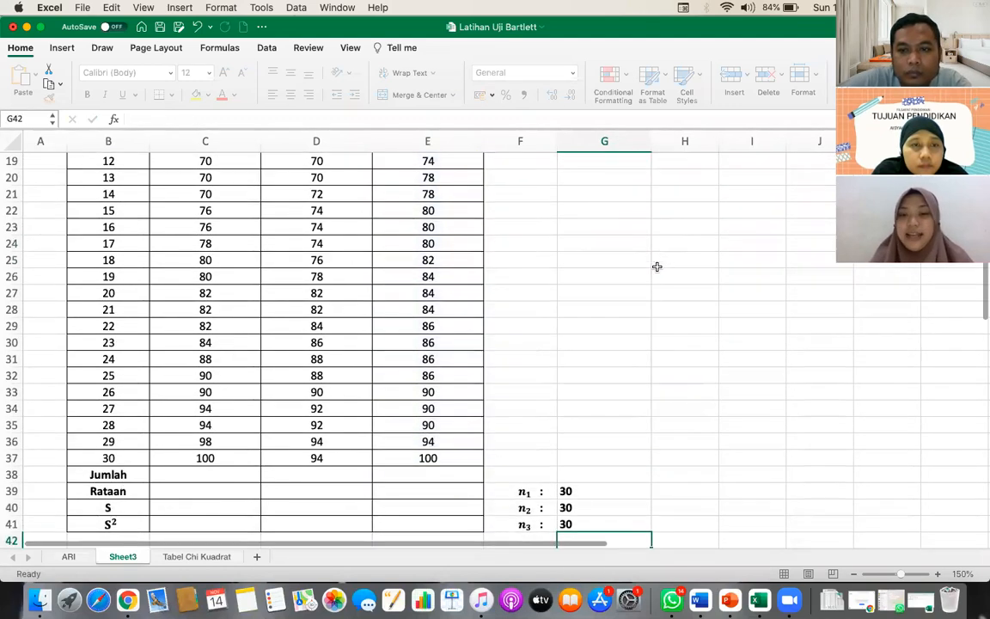
Step: Review the three sample-size counts and their COUNTA formulas in cells G39 to G41
{"action": "scroll", "coordinate": [656, 268], "scroll_direction": "down", "scroll_amount": 3}
{"action": "scroll", "coordinate": [636, 327], "scroll_direction": "down", "scroll_amount": 1}
{"action": "left_click", "coordinate": [611, 388]}
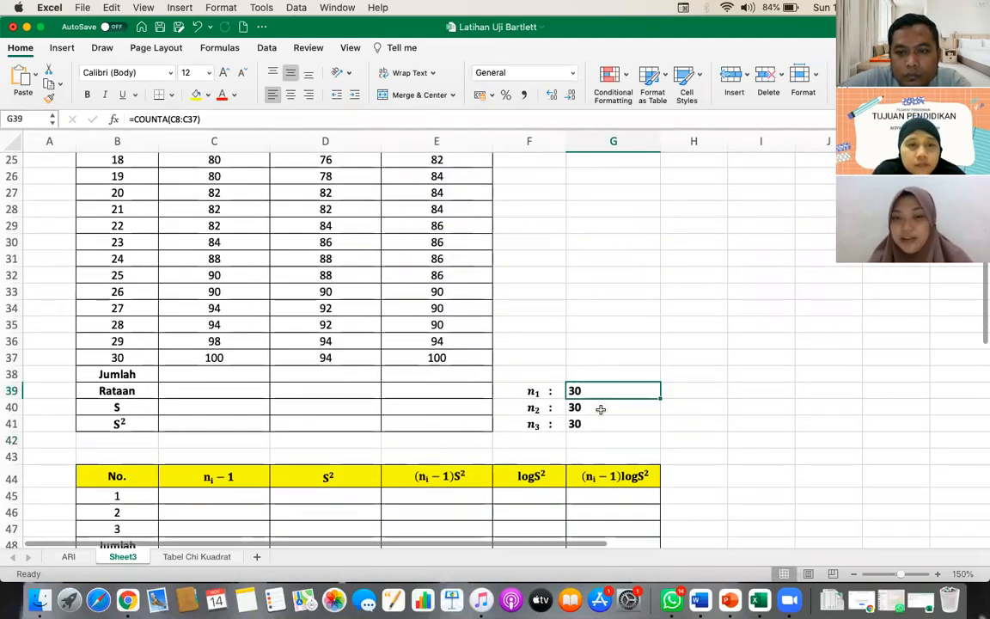
{"action": "left_click", "coordinate": [602, 409]}
{"action": "left_click", "coordinate": [596, 424]}
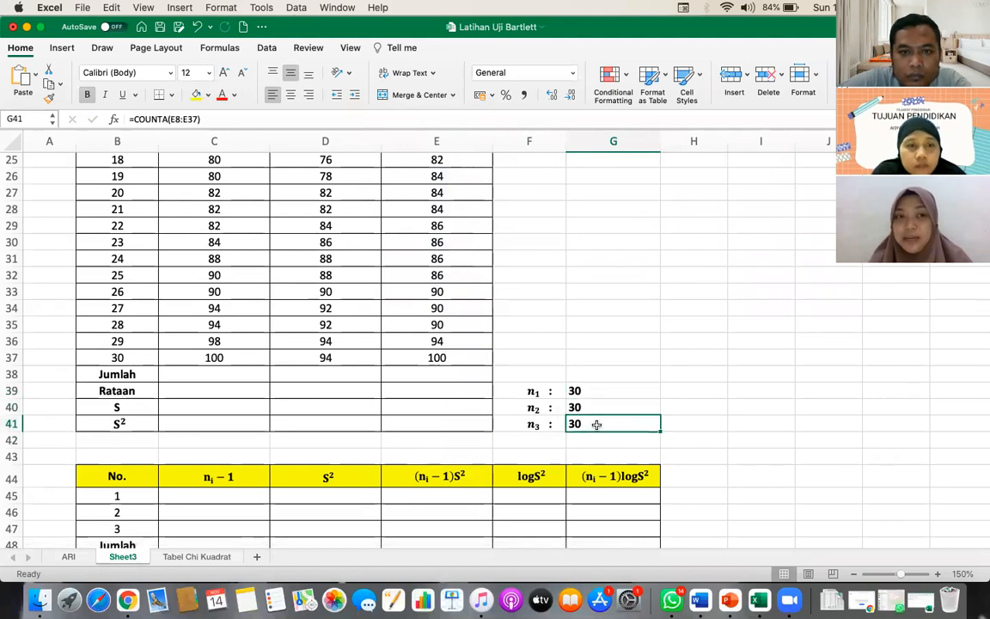
{"action": "left_click", "coordinate": [591, 392]}
{"action": "left_click", "coordinate": [588, 408]}
{"action": "left_click", "coordinate": [582, 427]}
{"action": "left_click", "coordinate": [582, 433]}
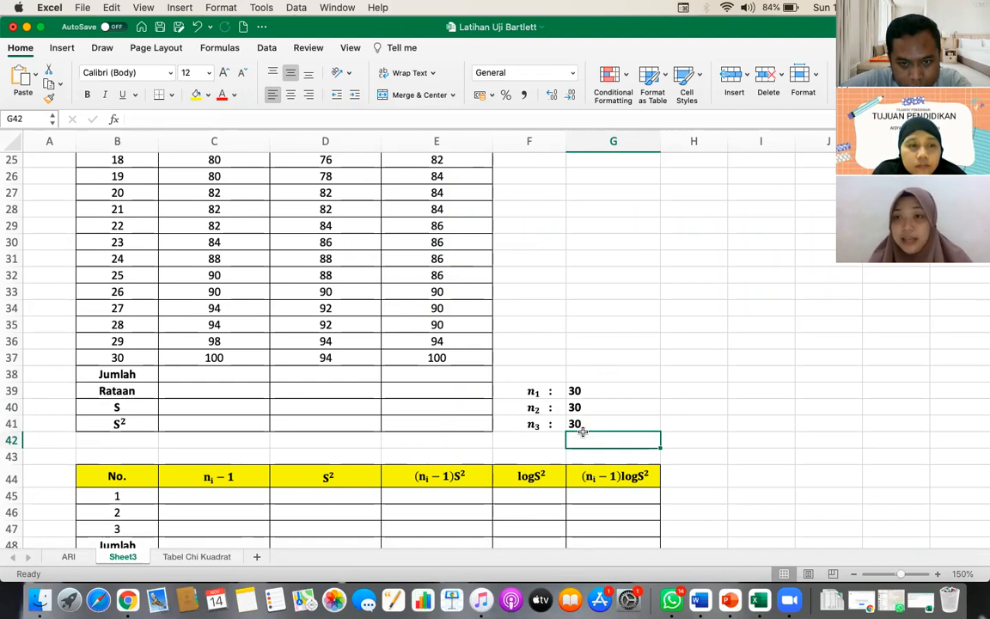
Step: Total the class A scores in the Jumlah row by entering =SUM(C8:C37) in cell C38
{"action": "left_click", "coordinate": [226, 374]}
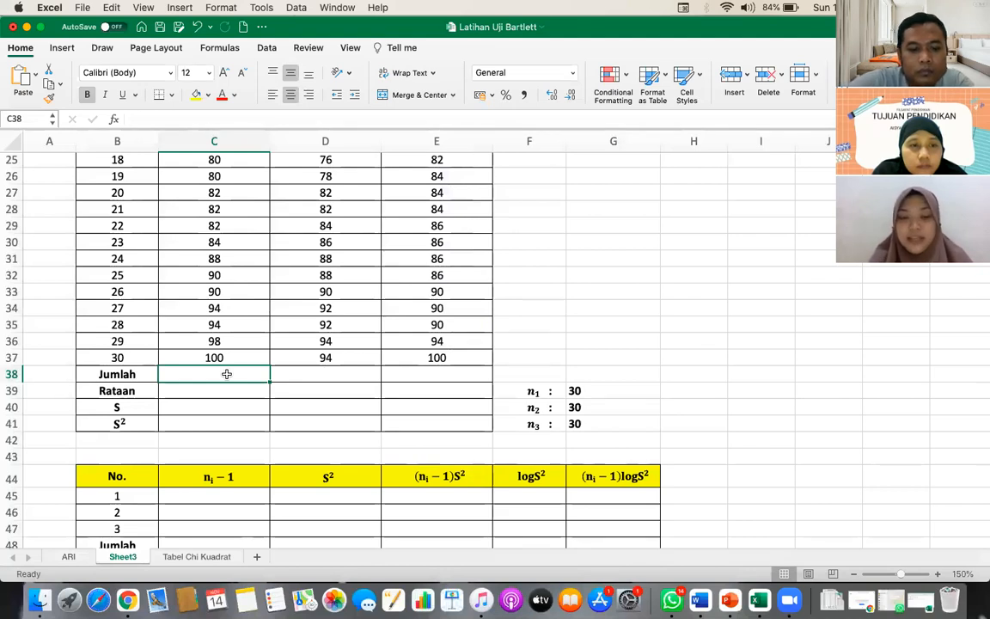
{"action": "type", "text": "="}
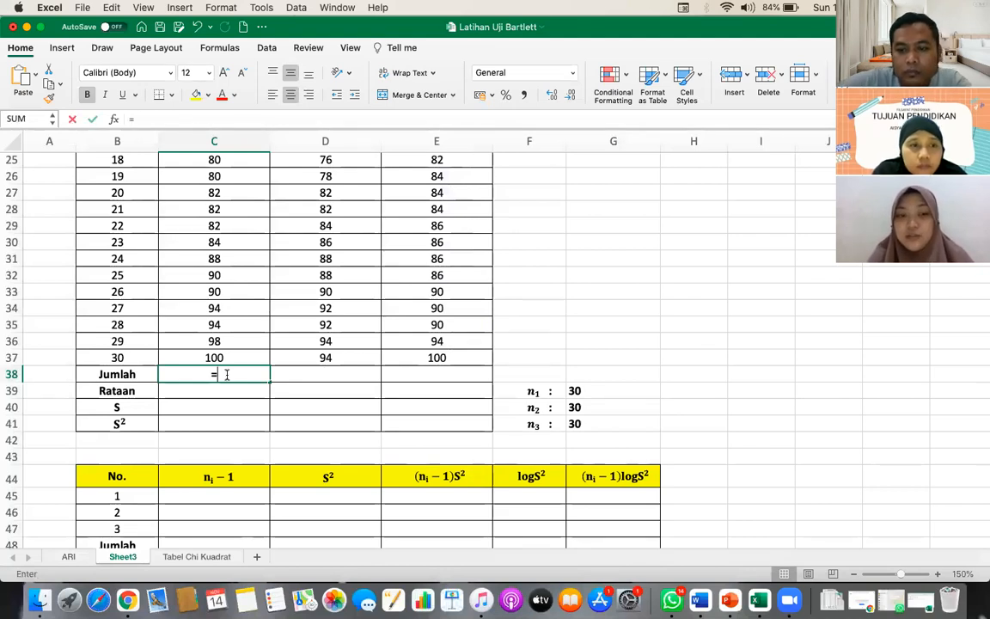
{"action": "type", "text": "SUM("}
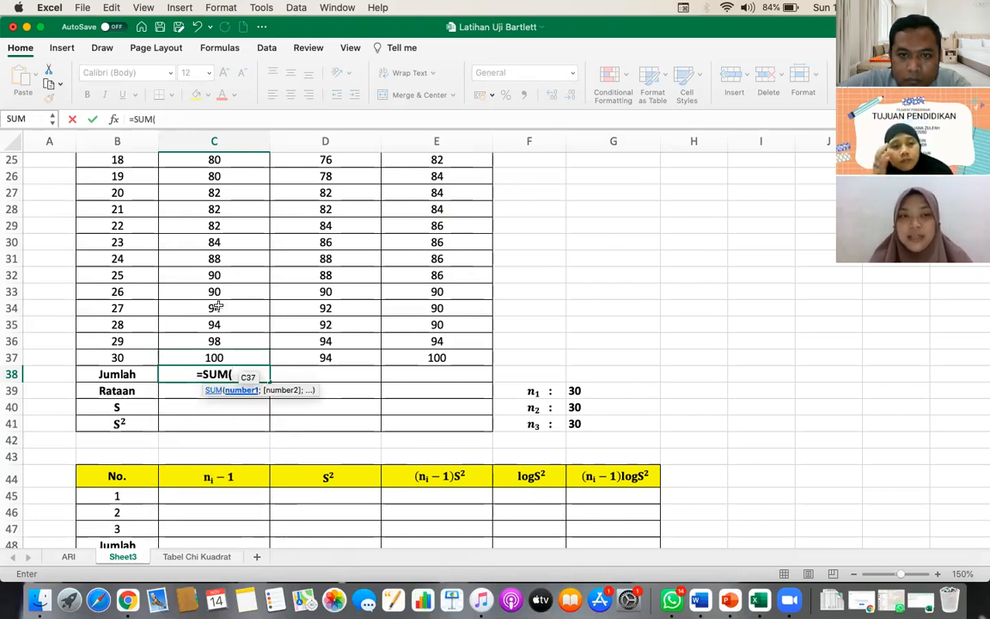
{"action": "scroll", "coordinate": [241, 344], "scroll_direction": "up", "scroll_amount": 9}
{"action": "left_click", "coordinate": [230, 180]}
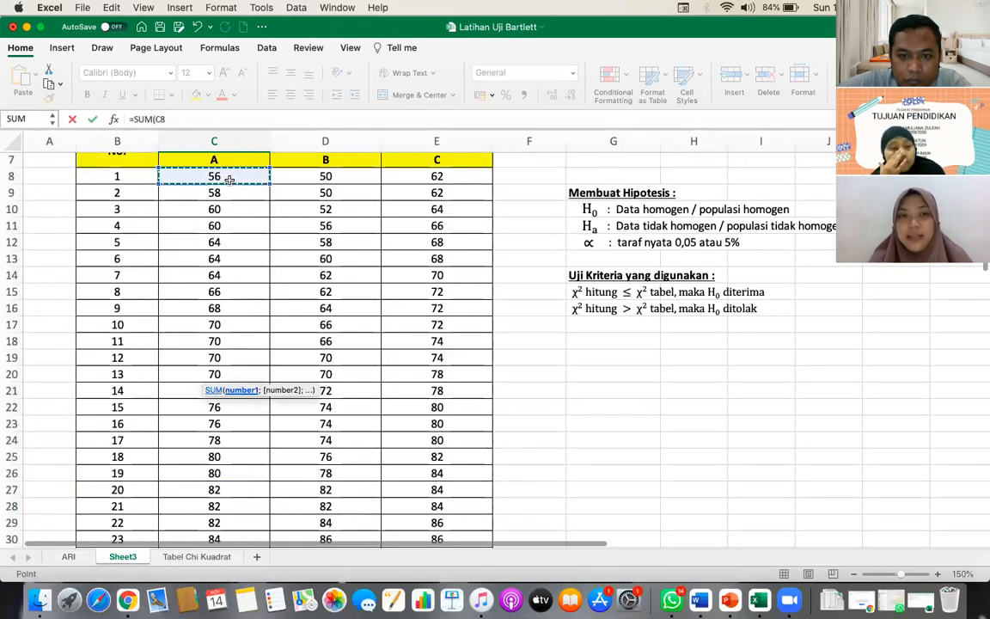
{"action": "key", "text": "shift+Down"}
{"action": "key", "text": "shift+Down"}
{"action": "key", "text": "shift+Down"}
{"action": "key", "text": "shift+Down"}
{"action": "key", "text": "shift+Down"}
{"action": "key", "text": "shift+Down"}
{"action": "key", "text": "shift+Down"}
{"action": "key", "text": "shift+Down"}
{"action": "key", "text": "shift+Down"}
{"action": "key", "text": "shift+Down"}
{"action": "key", "text": "shift+Down"}
{"action": "key", "text": "shift+Down"}
{"action": "key", "text": "shift+Down"}
{"action": "key", "text": "shift+Down"}
{"action": "key", "text": "shift+Down"}
{"action": "key", "text": "shift+Down"}
{"action": "key", "text": "shift+Down"}
{"action": "key", "text": "shift+Down"}
{"action": "key", "text": "shift+Down"}
{"action": "key", "text": "shift+Down"}
{"action": "key", "text": "shift+Down"}
{"action": "key", "text": "shift+Down"}
{"action": "key", "text": "shift+Down"}
{"action": "key", "text": "shift+Down"}
{"action": "key", "text": "shift+Down"}
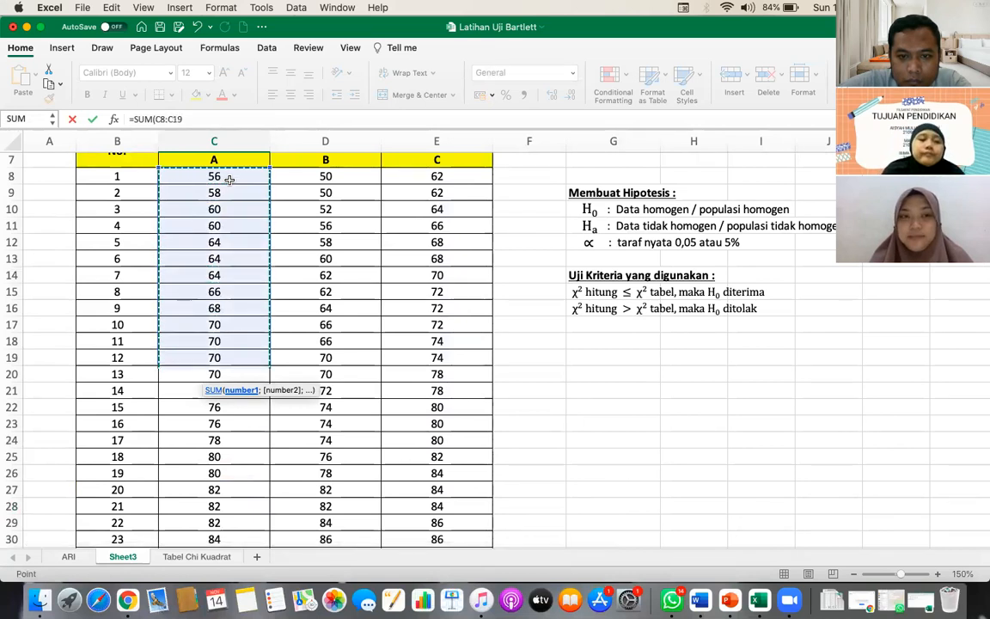
{"action": "key", "text": "shift+Down"}
{"action": "key", "text": "shift+Down"}
{"action": "key", "text": "shift+Down"}
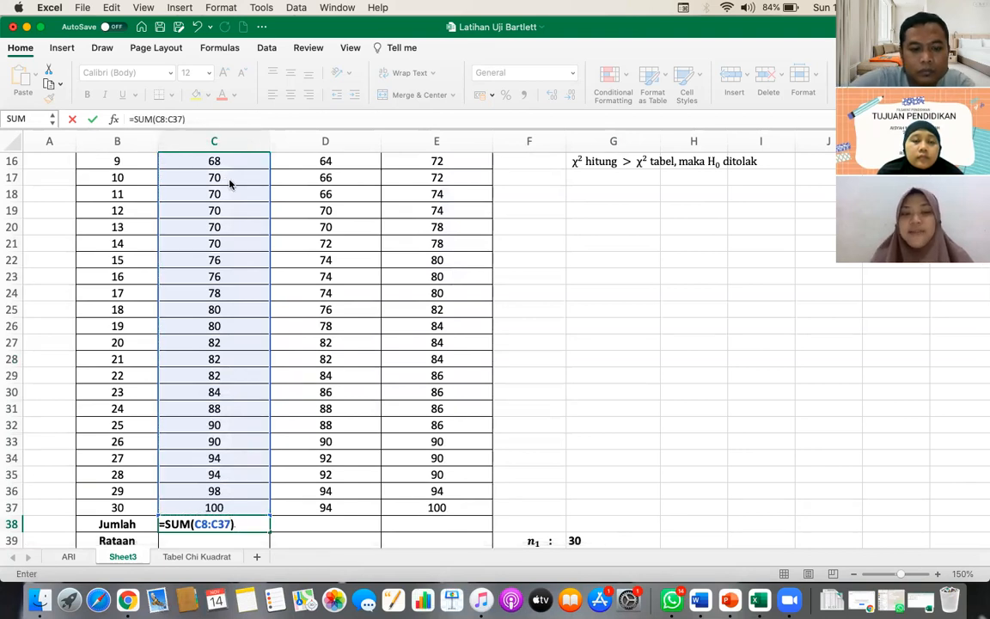
{"action": "key", "text": "Return"}
Step: Fill the class A total formula from C38 across to E38 for classes B and C
{"action": "scroll", "coordinate": [277, 286], "scroll_direction": "down", "scroll_amount": 5}
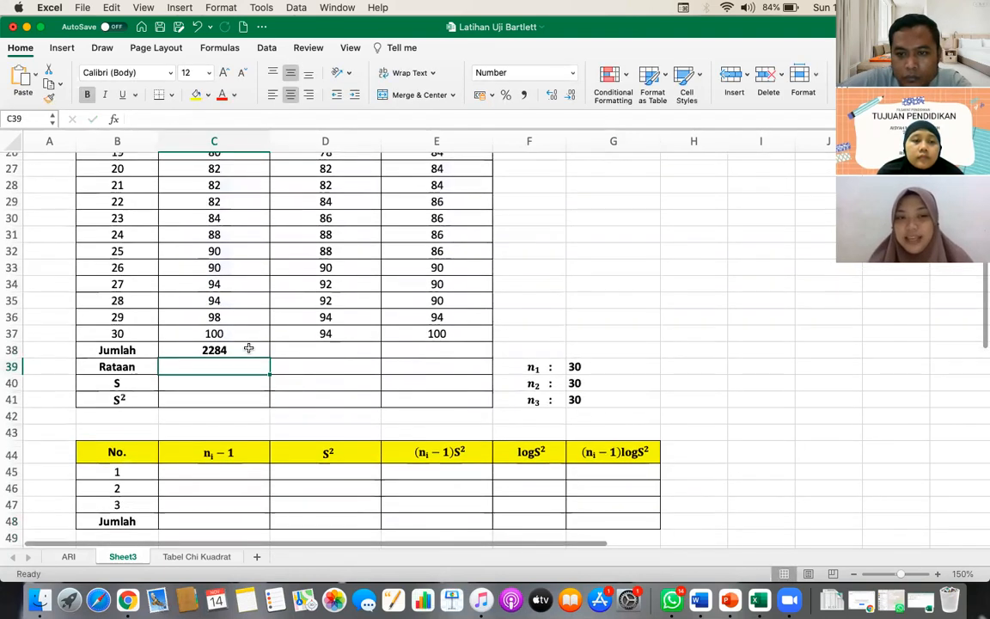
{"action": "left_click", "coordinate": [266, 352]}
{"action": "left_click_drag", "start_coordinate": [269, 356], "coordinate": [438, 350]}
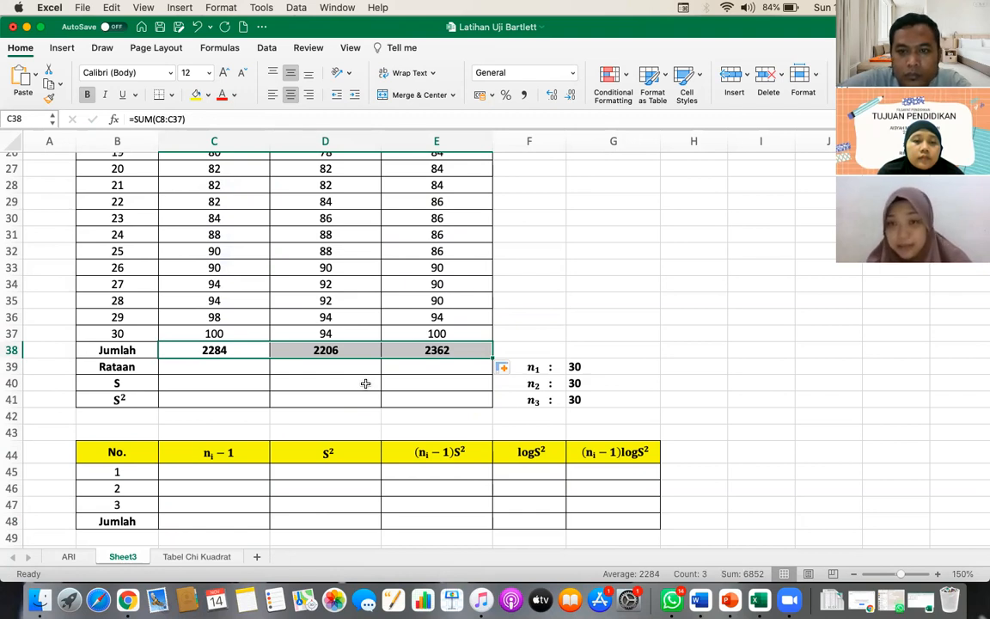
Step: Average the class A scores with =AVERAGE(C8:C37) in cell C39 and fill the formula across to E39 for classes B and C
{"action": "left_click", "coordinate": [256, 369]}
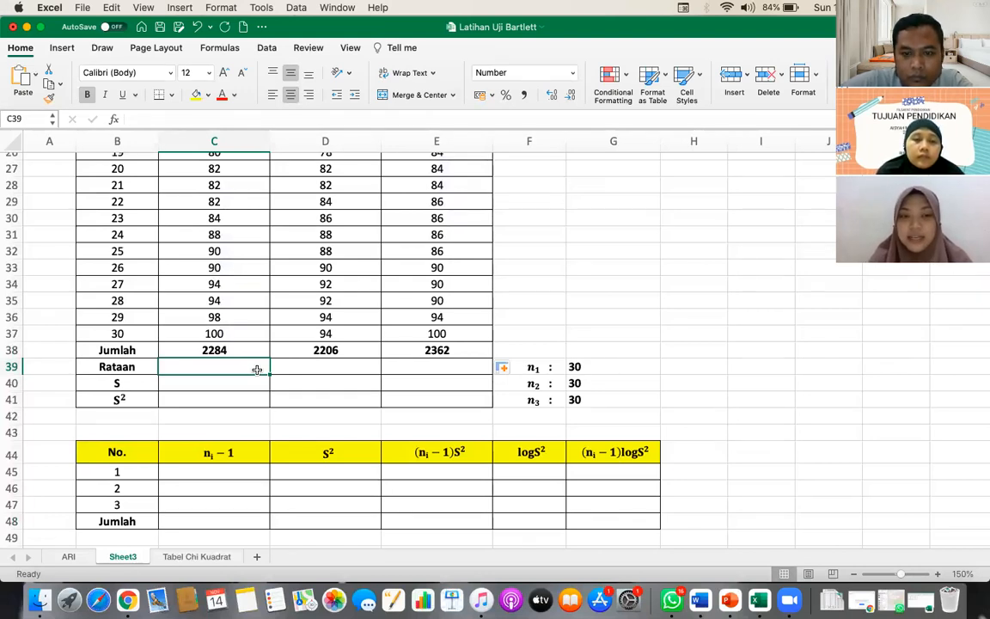
{"action": "type", "text": "="}
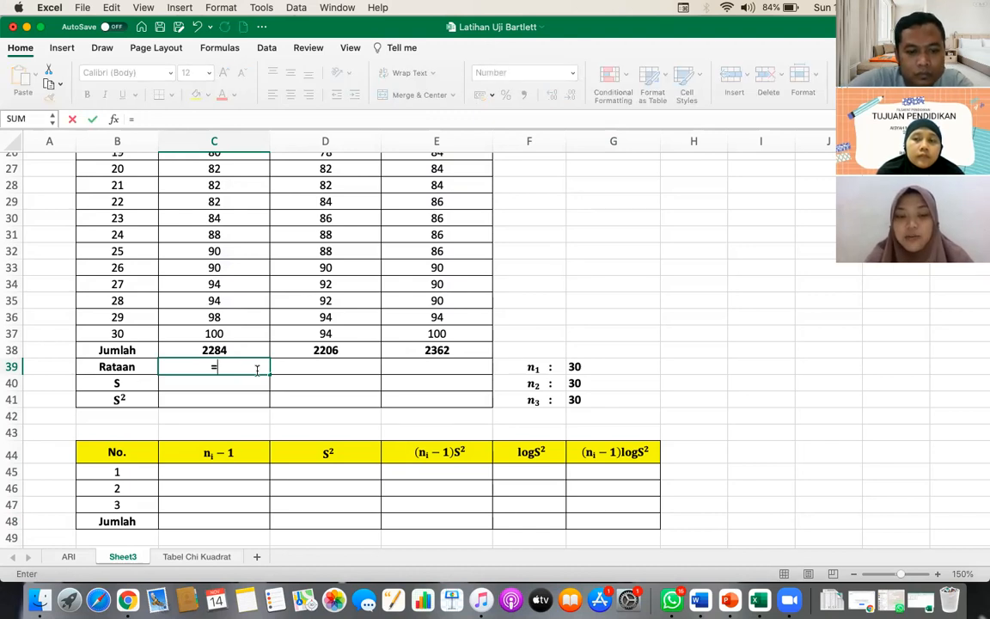
{"action": "type", "text": "AVE"}
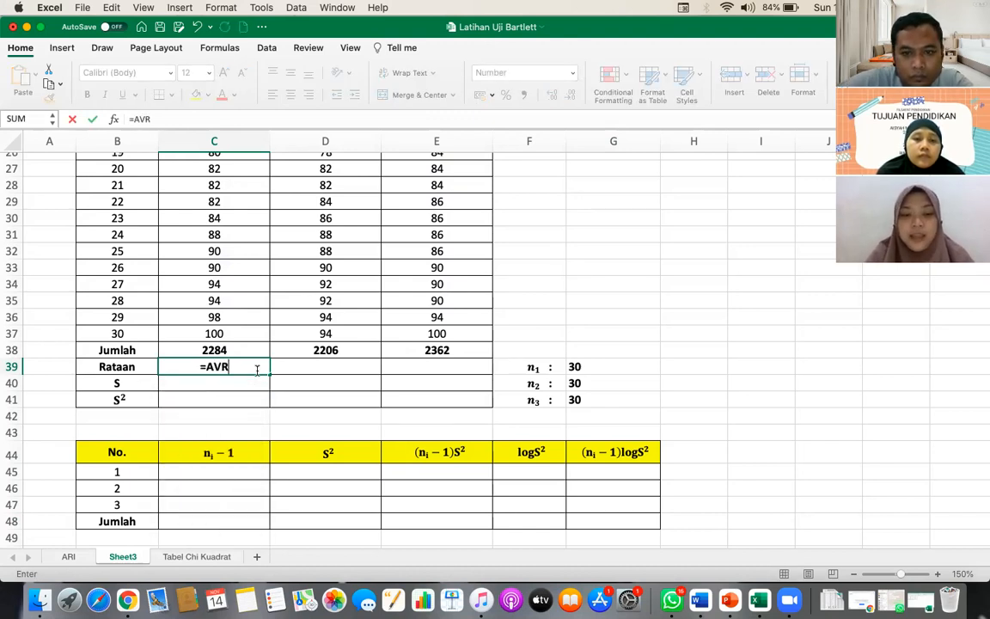
{"action": "type", "text": "RAGE("}
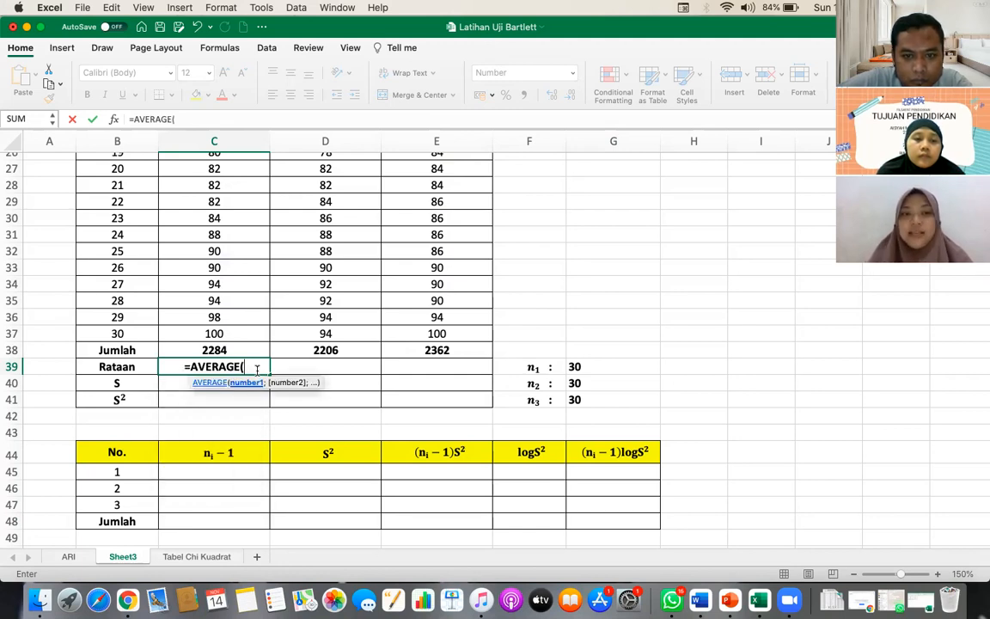
{"action": "scroll", "coordinate": [232, 312], "scroll_direction": "up", "scroll_amount": 6}
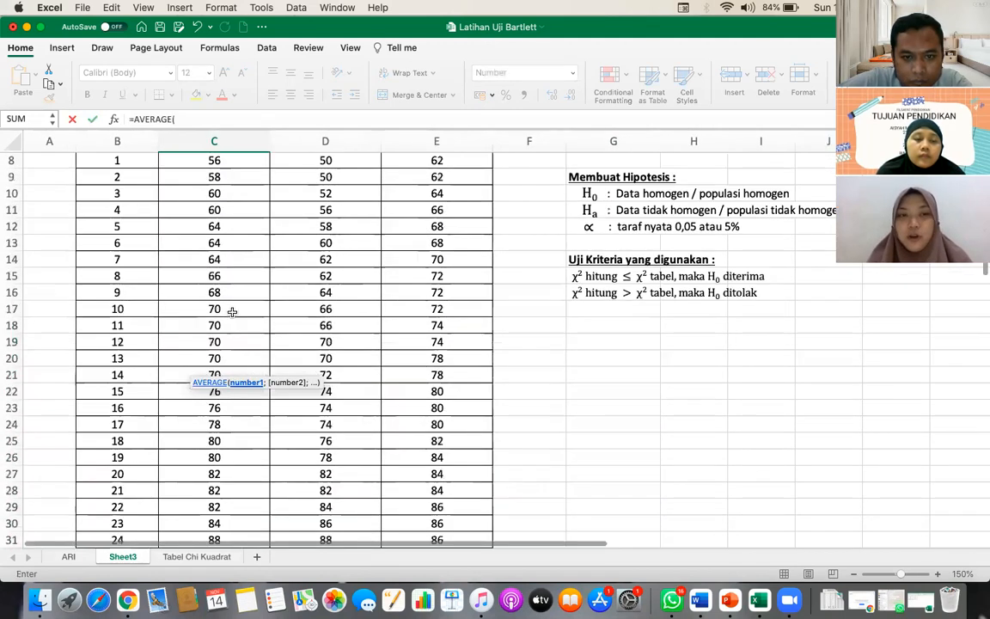
{"action": "scroll", "coordinate": [232, 312], "scroll_direction": "up", "scroll_amount": 2}
{"action": "left_click", "coordinate": [215, 224]}
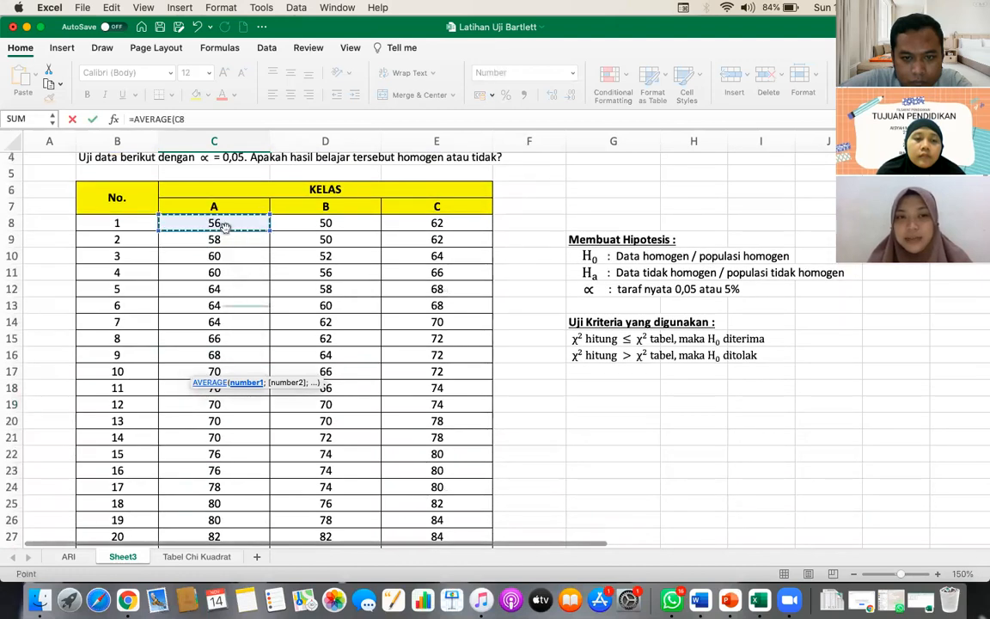
{"action": "scroll", "coordinate": [269, 305], "scroll_direction": "down", "scroll_amount": 6}
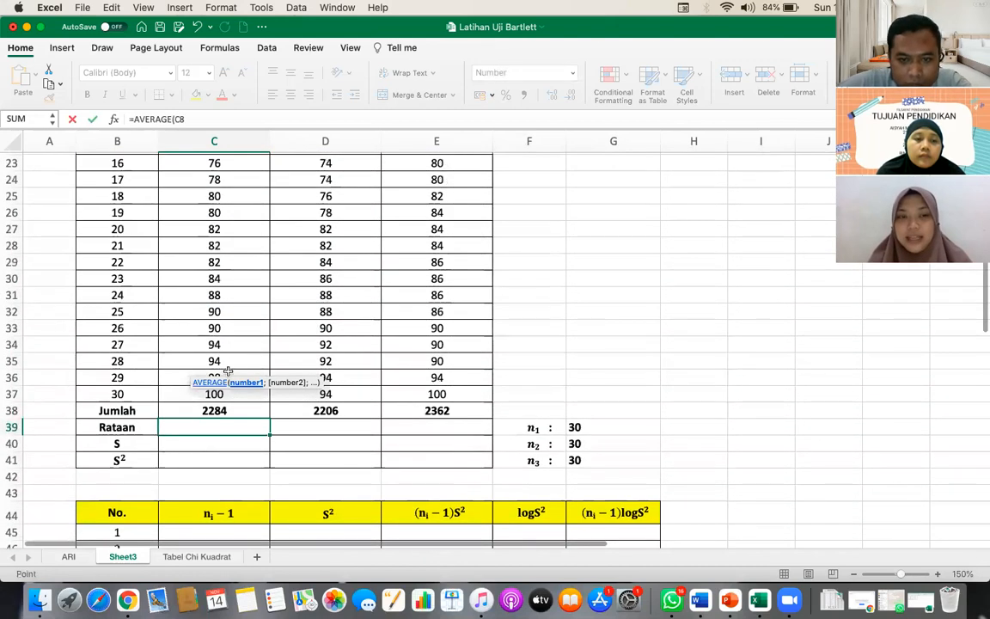
{"action": "left_click", "coordinate": [215, 394], "text": "shift"}
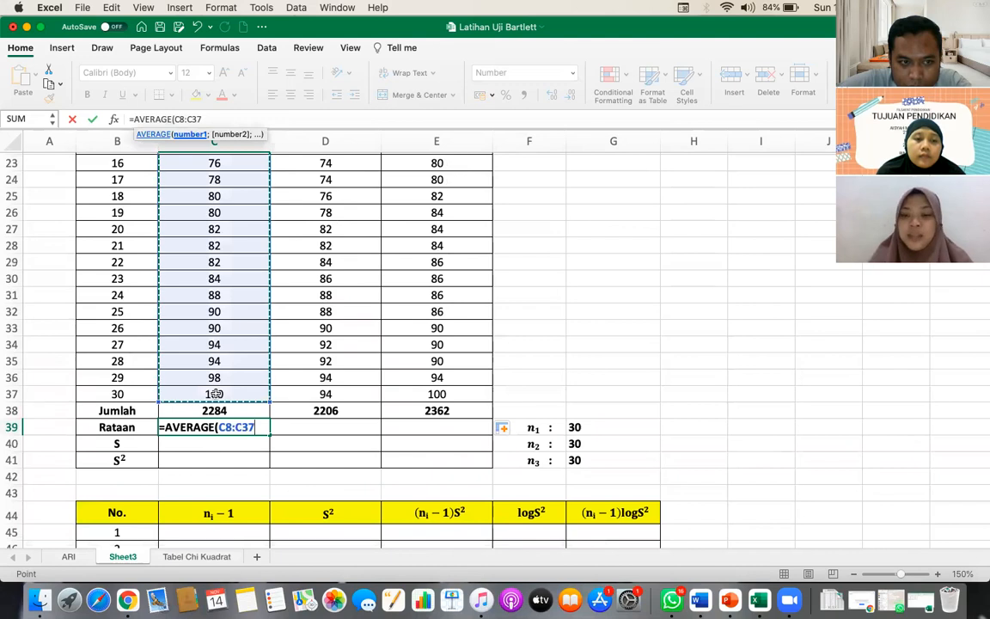
{"action": "type", "text": ")"}
{"action": "key", "text": "Return"}
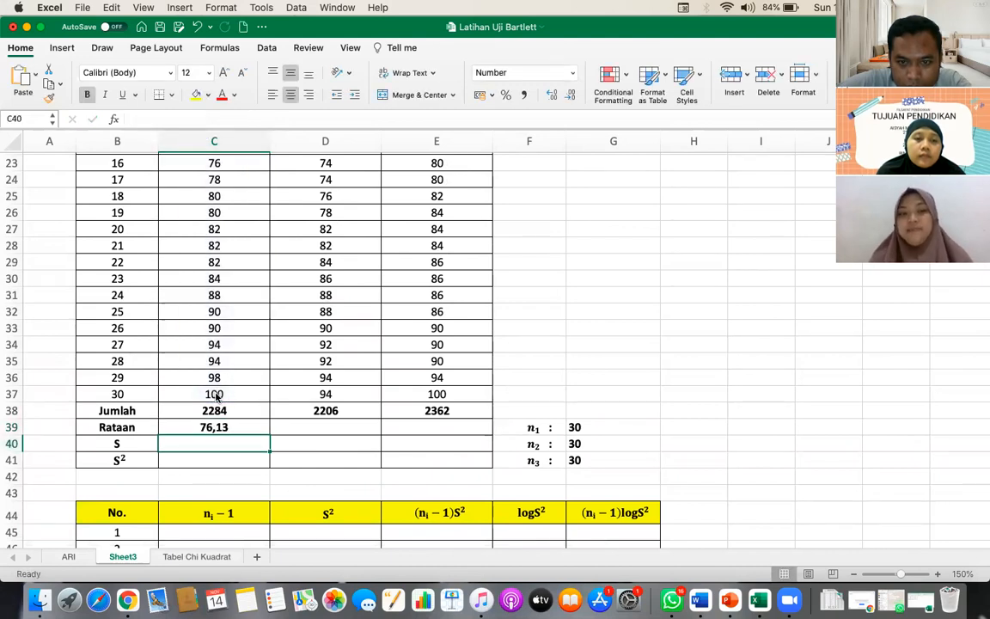
{"action": "left_click", "coordinate": [216, 427]}
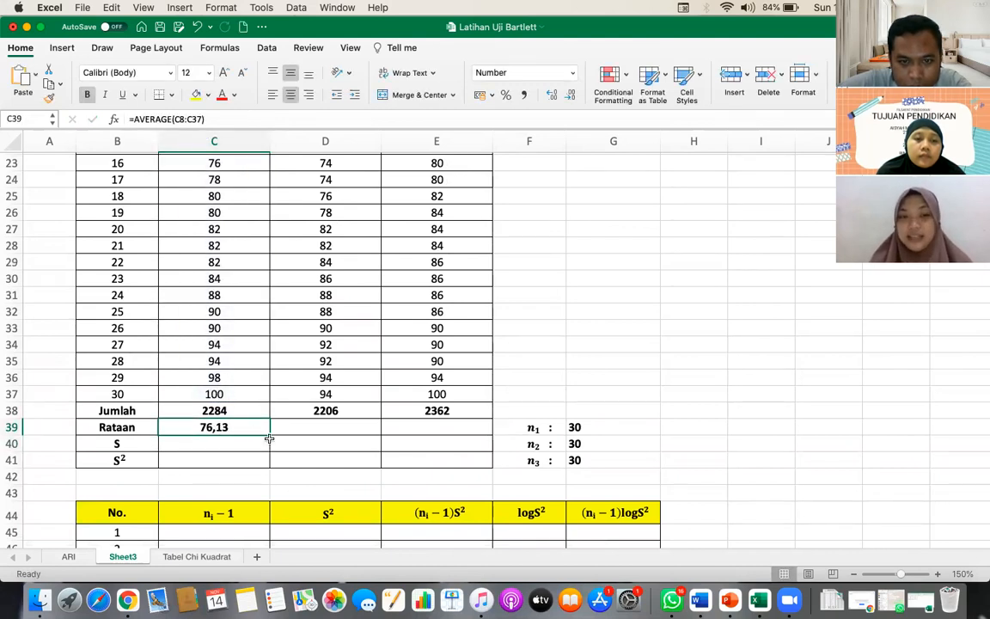
{"action": "left_click_drag", "start_coordinate": [270, 434], "coordinate": [437, 430]}
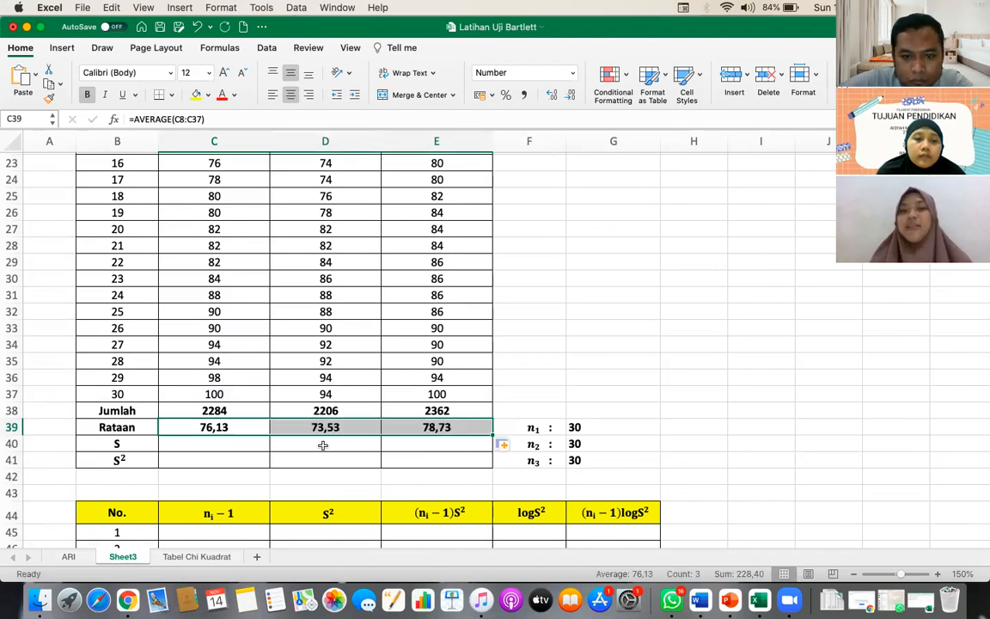
Step: Compute the class A standard deviation with =STDEV(C8:C37) in cell C40 and fill the formula across to E40 for classes B and C
{"action": "left_click", "coordinate": [237, 446]}
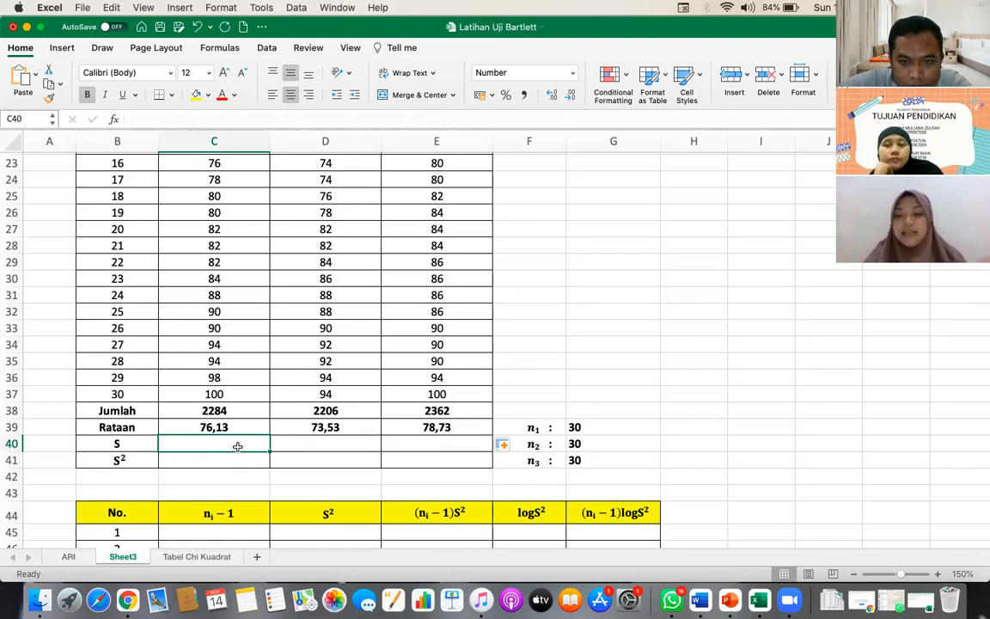
{"action": "type", "text": "="}
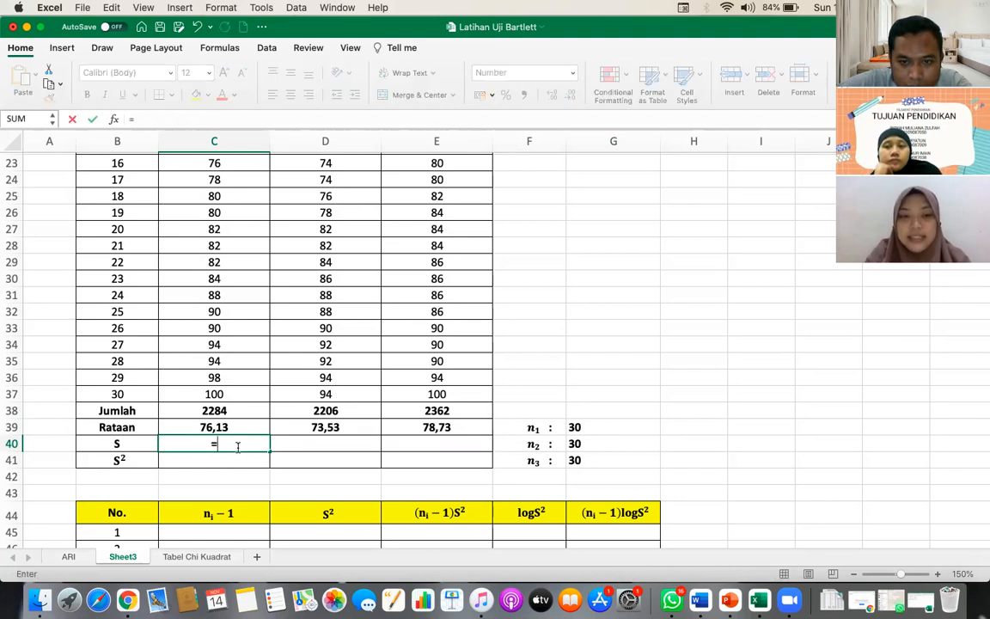
{"action": "type", "text": "STDEV"}
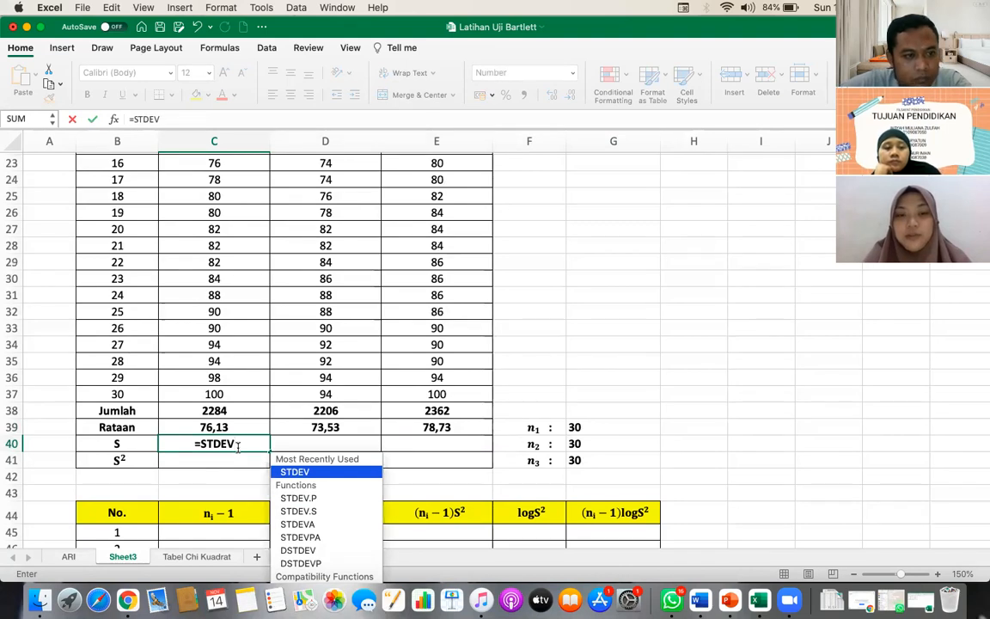
{"action": "type", "text": "("}
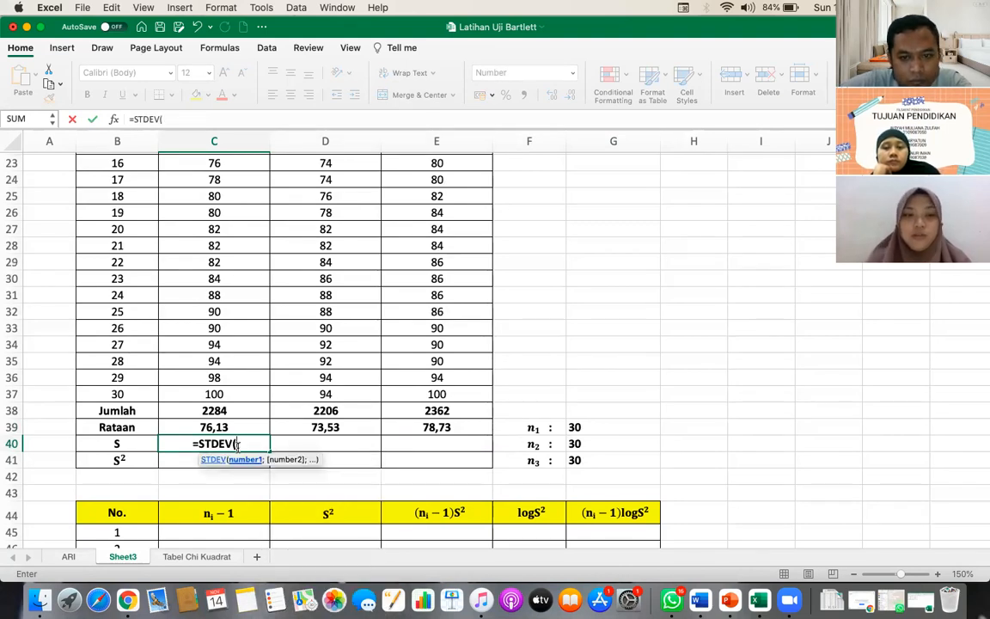
{"action": "scroll", "coordinate": [258, 335], "scroll_direction": "up", "scroll_amount": 7}
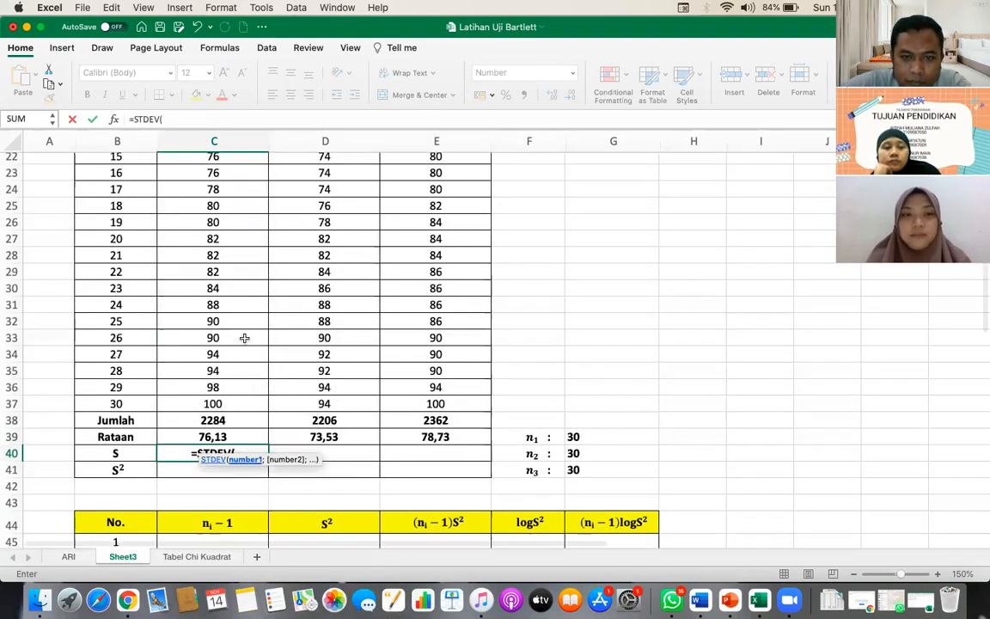
{"action": "scroll", "coordinate": [230, 288], "scroll_direction": "up", "scroll_amount": 1}
{"action": "left_click", "coordinate": [234, 281]}
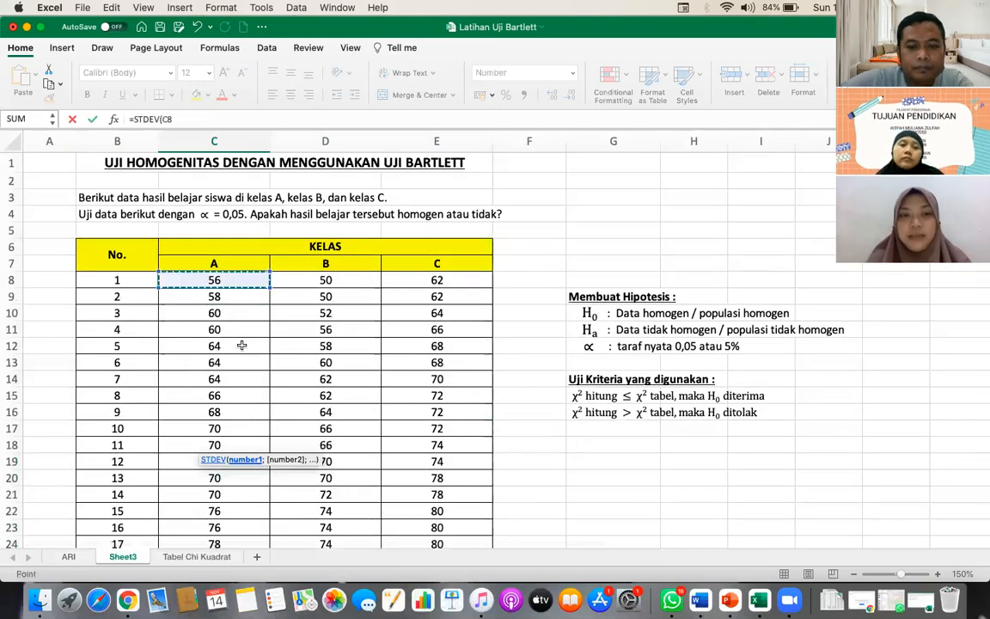
{"action": "scroll", "coordinate": [242, 345], "scroll_direction": "down", "scroll_amount": 4}
{"action": "scroll", "coordinate": [241, 345], "scroll_direction": "down", "scroll_amount": 5}
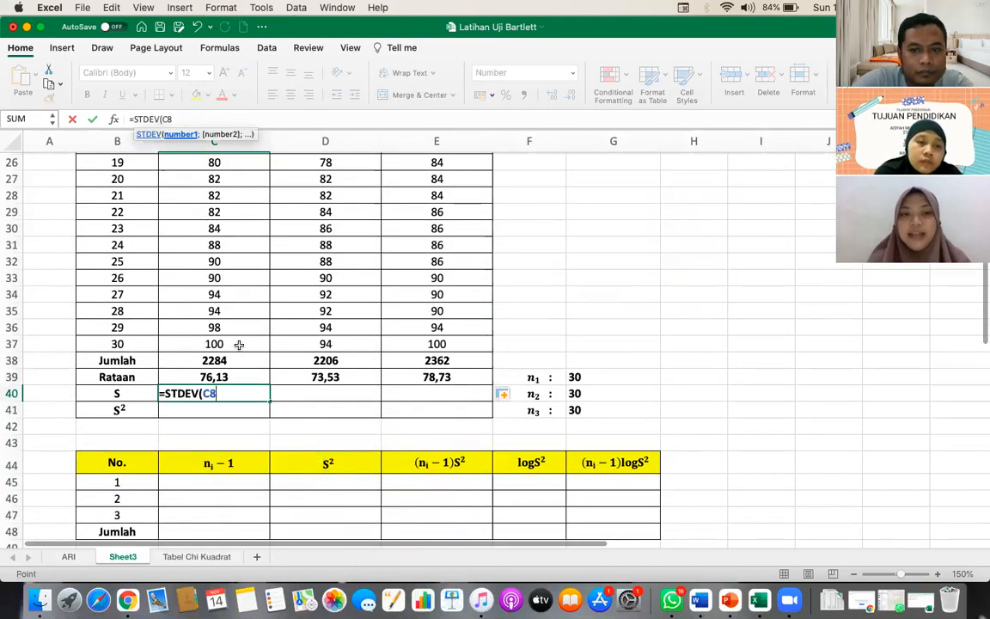
{"action": "left_click", "coordinate": [239, 343], "text": "shift"}
{"action": "type", "text": ")"}
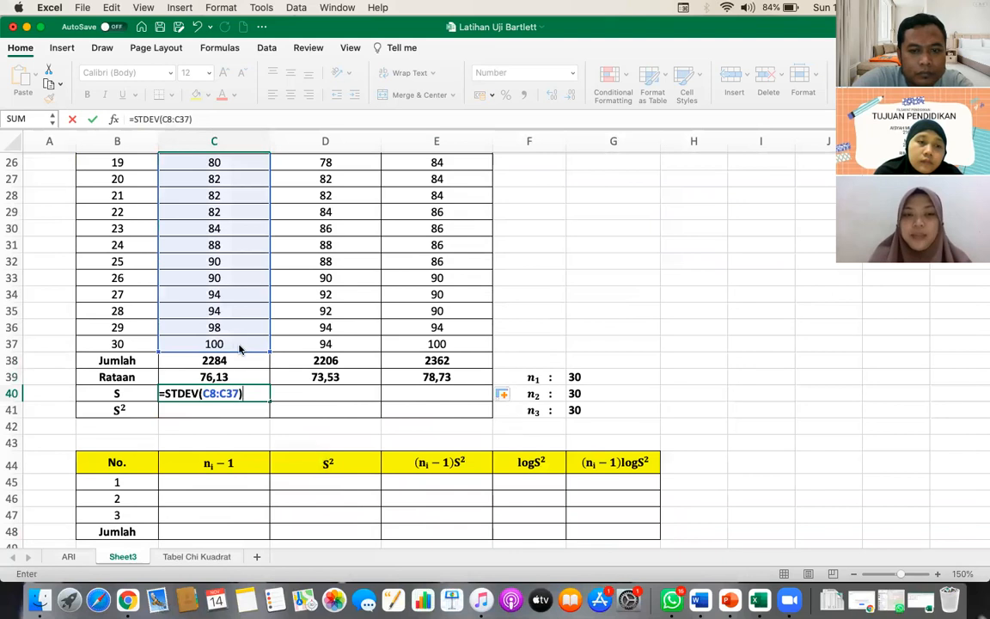
{"action": "key", "text": "Return"}
{"action": "left_click", "coordinate": [268, 399]}
{"action": "left_click_drag", "start_coordinate": [271, 401], "coordinate": [464, 397]}
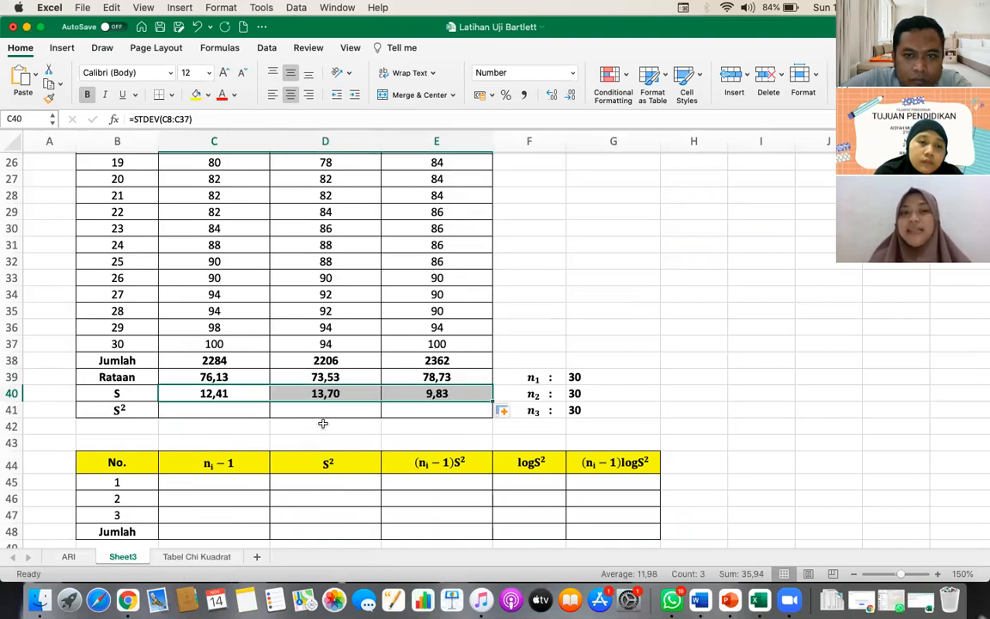
Step: Compute the class A variance with =VAR(C8:C37) in cell C41 and fill the formula across to E41 for classes B and C
{"action": "left_click", "coordinate": [251, 410]}
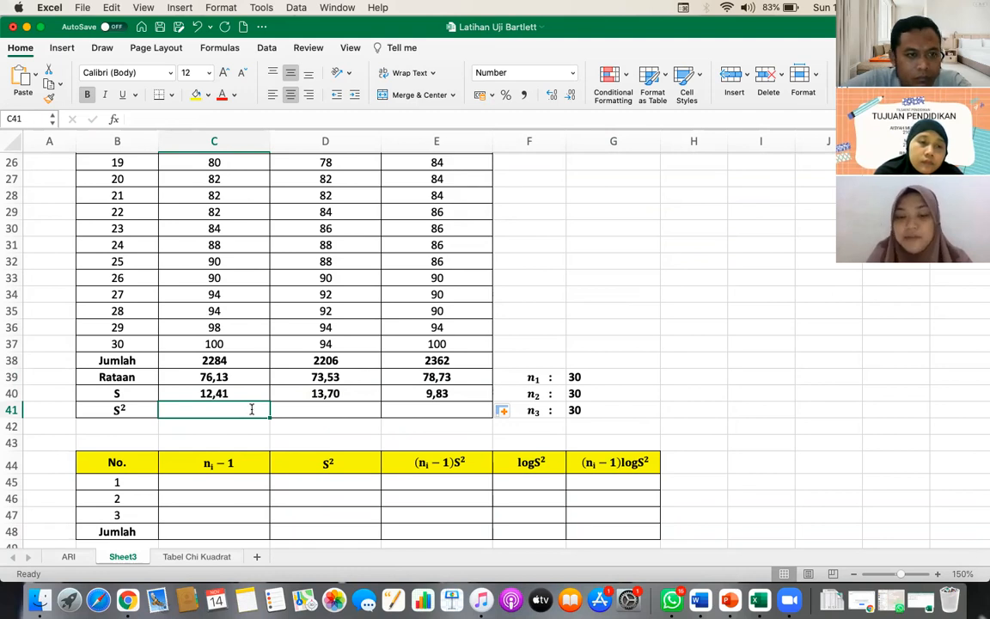
{"action": "type", "text": "=VAR"}
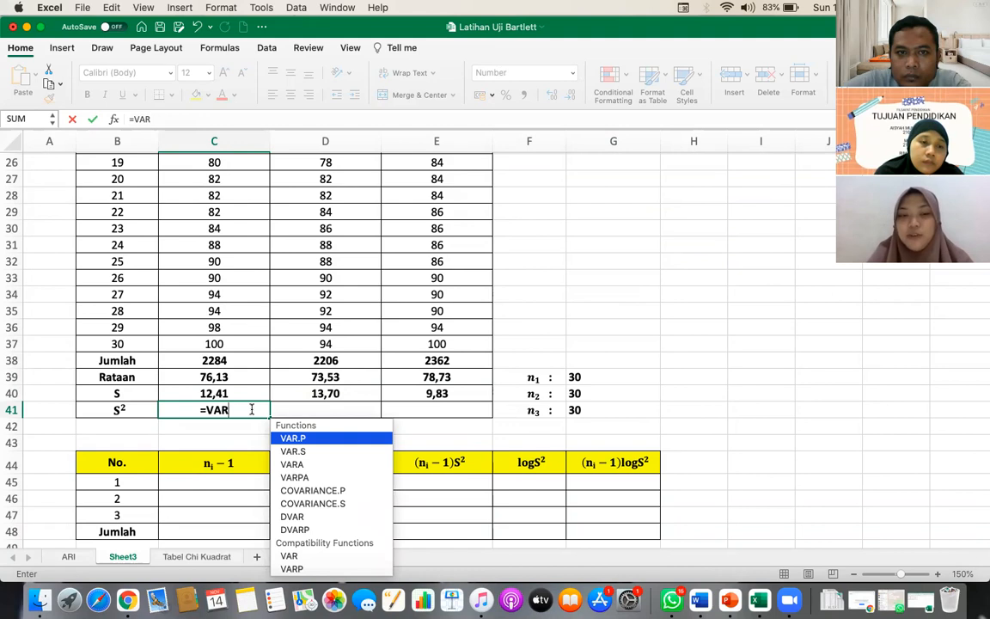
{"action": "type", "text": "("}
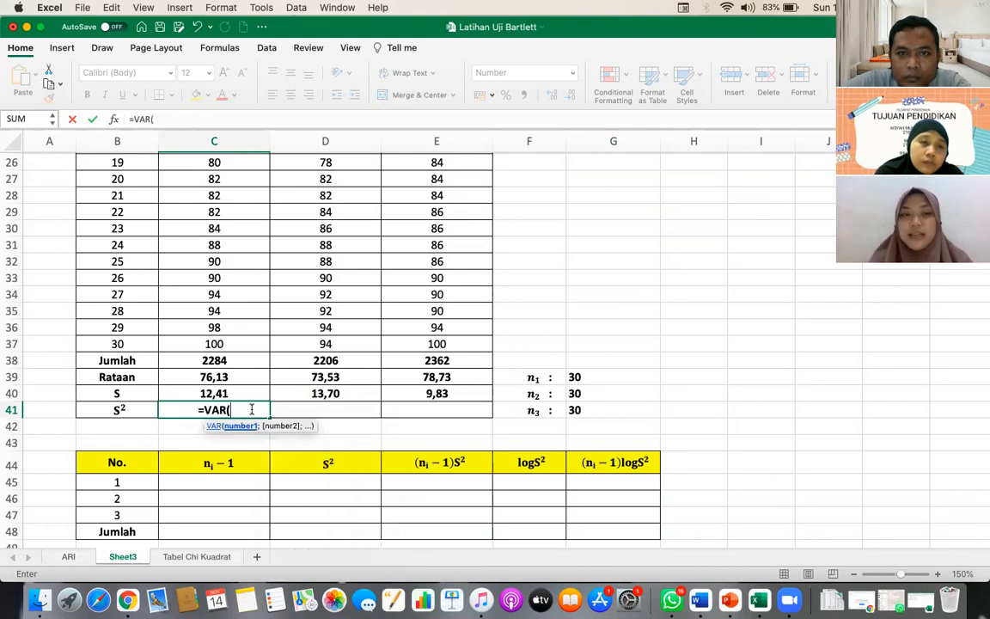
{"action": "scroll", "coordinate": [241, 322], "scroll_direction": "up", "scroll_amount": 6}
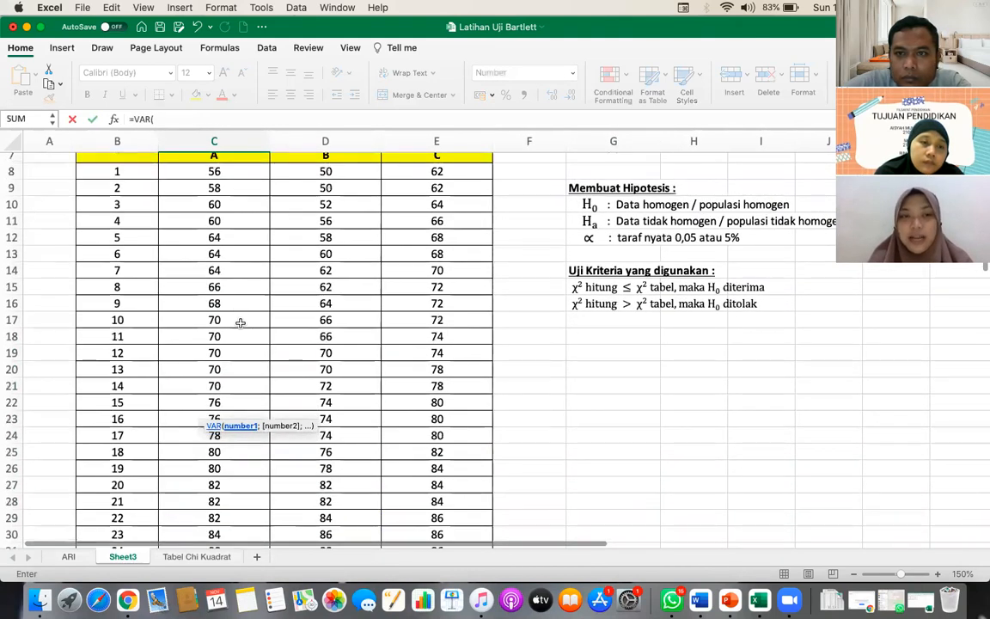
{"action": "scroll", "coordinate": [241, 322], "scroll_direction": "up", "scroll_amount": 1}
{"action": "left_click", "coordinate": [219, 184]}
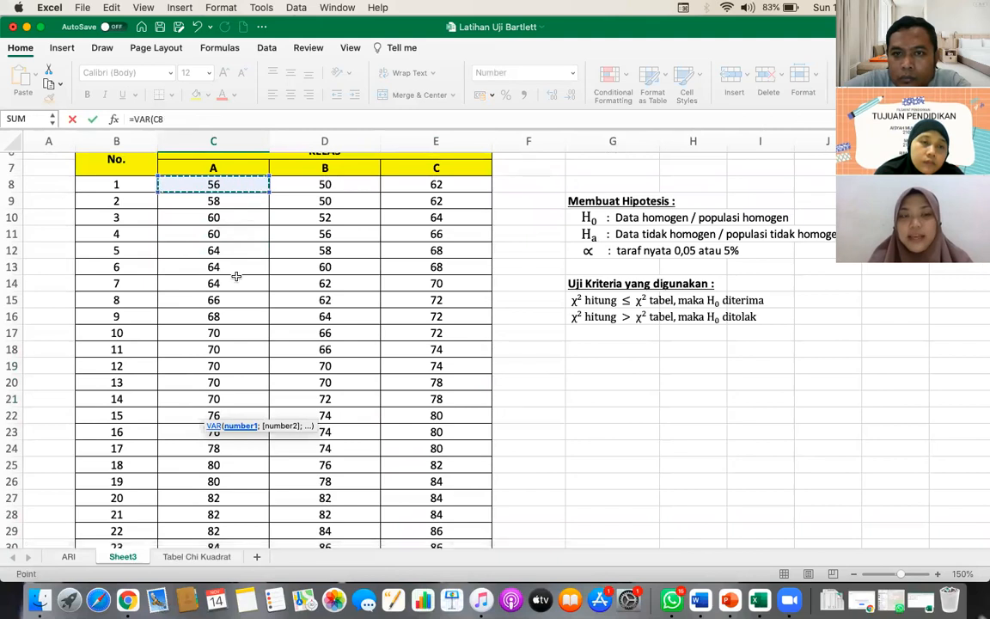
{"action": "scroll", "coordinate": [237, 276], "scroll_direction": "down", "scroll_amount": 5}
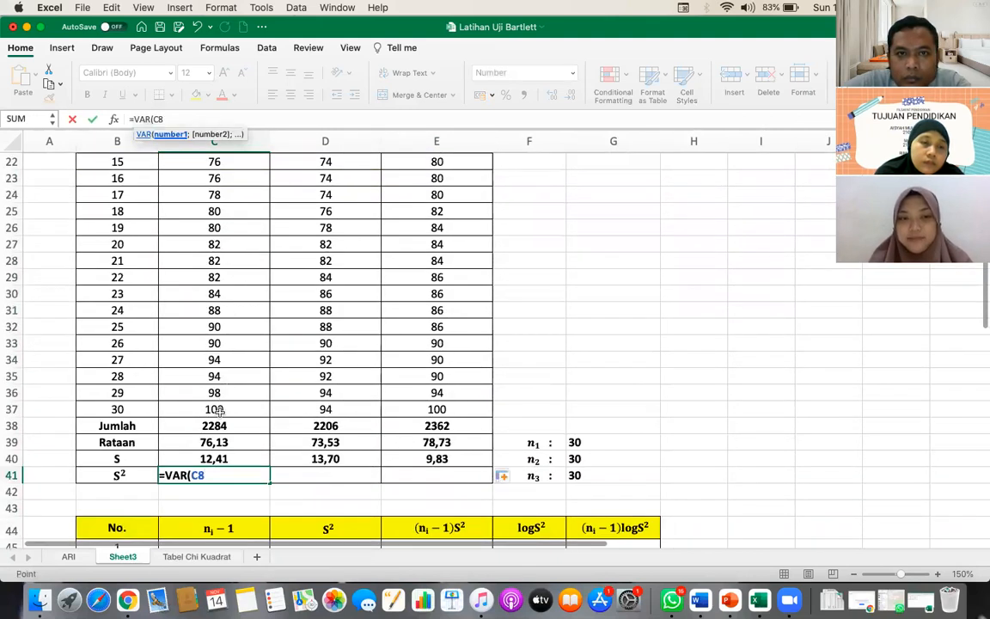
{"action": "left_click", "coordinate": [218, 412], "text": "shift"}
{"action": "type", "text": ")"}
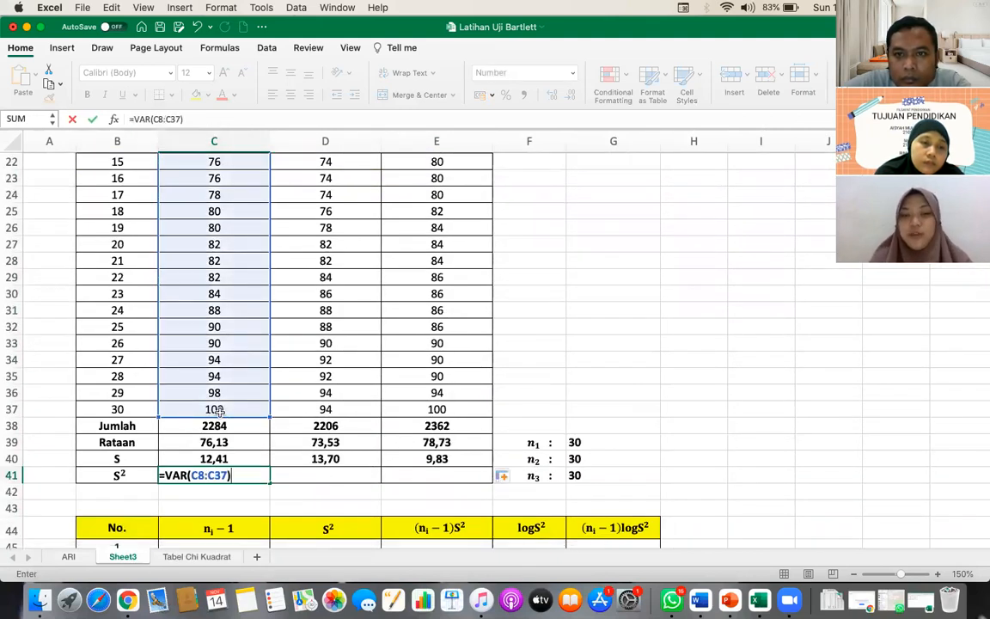
{"action": "key", "text": "Return"}
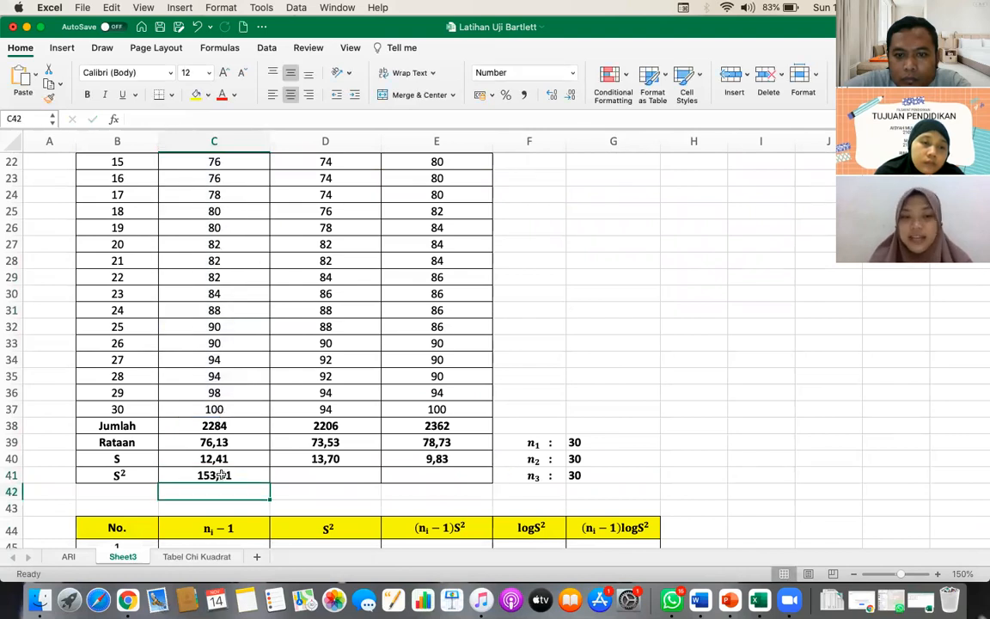
{"action": "left_click", "coordinate": [222, 475]}
{"action": "left_click_drag", "start_coordinate": [378, 476], "coordinate": [471, 477]}
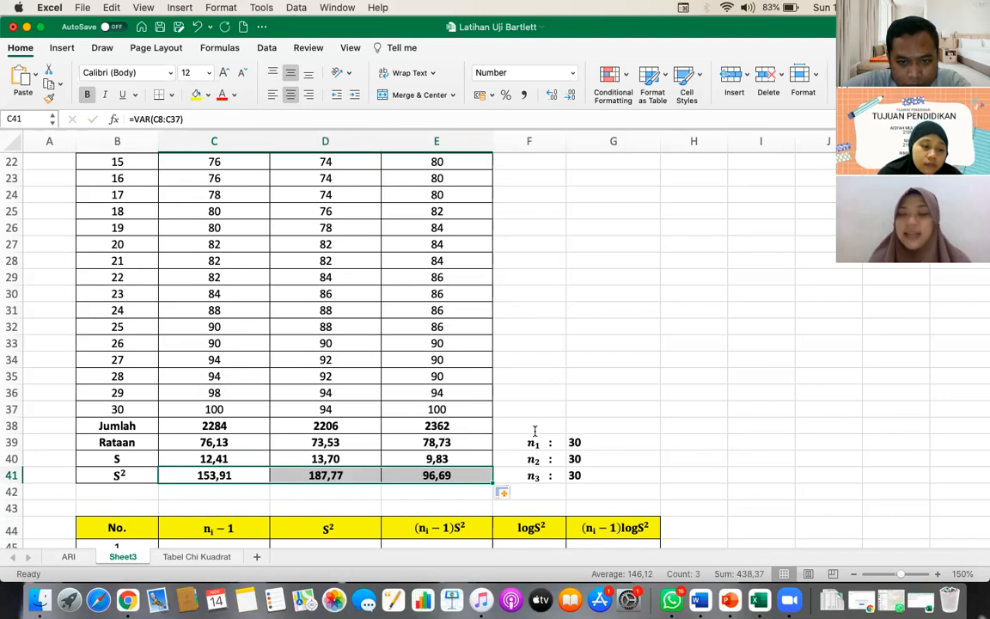
Step: Look over the score table and its summary rows, and save the workbook
{"action": "scroll", "coordinate": [577, 410], "scroll_direction": "down", "scroll_amount": 3}
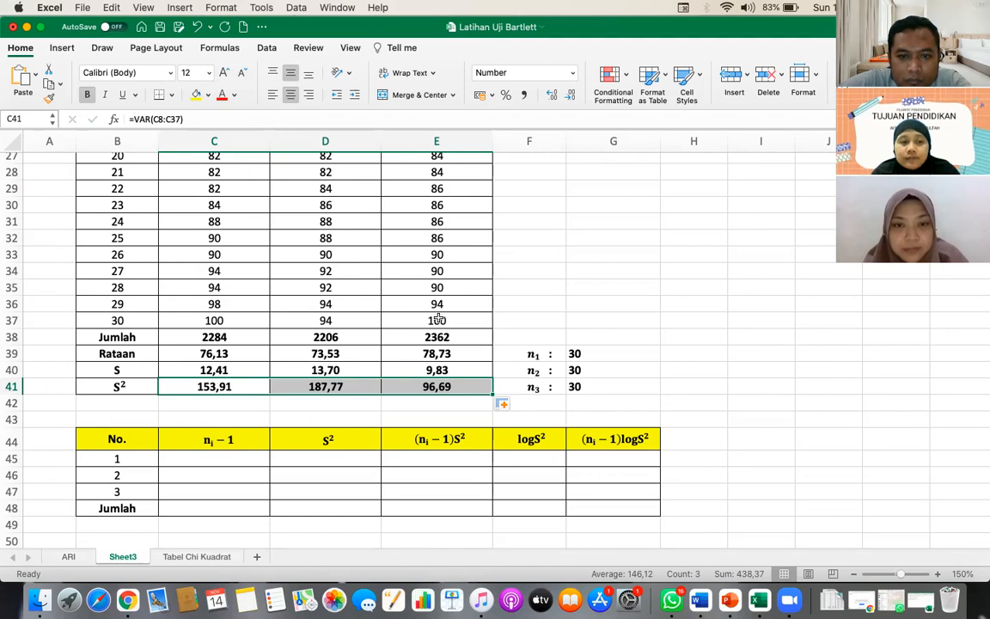
{"action": "scroll", "coordinate": [395, 287], "scroll_direction": "up", "scroll_amount": 1}
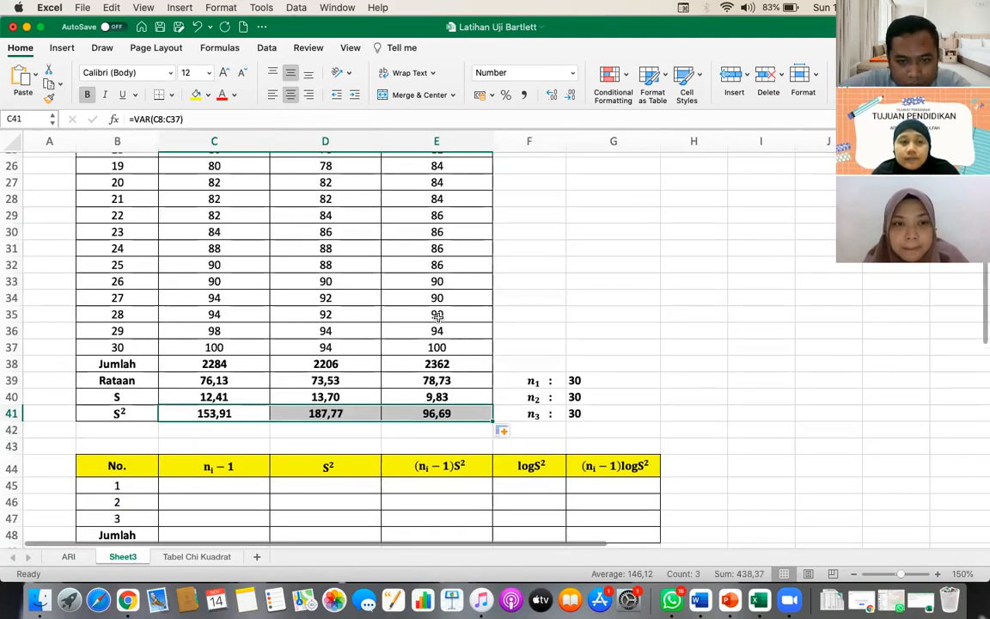
{"action": "scroll", "coordinate": [438, 316], "scroll_direction": "up", "scroll_amount": 1}
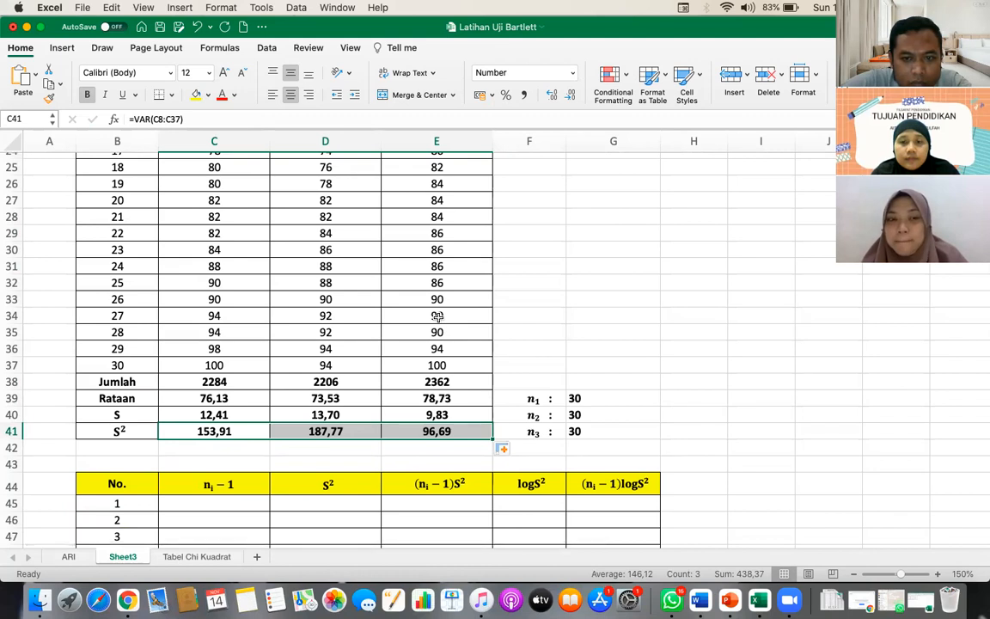
{"action": "scroll", "coordinate": [438, 317], "scroll_direction": "up", "scroll_amount": 2}
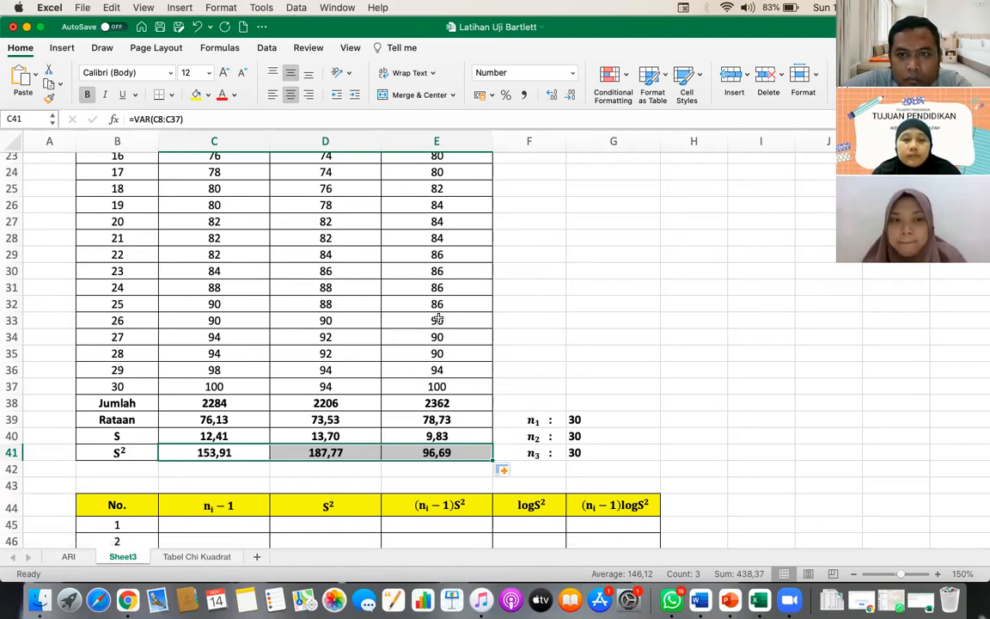
{"action": "scroll", "coordinate": [438, 318], "scroll_direction": "up", "scroll_amount": 15}
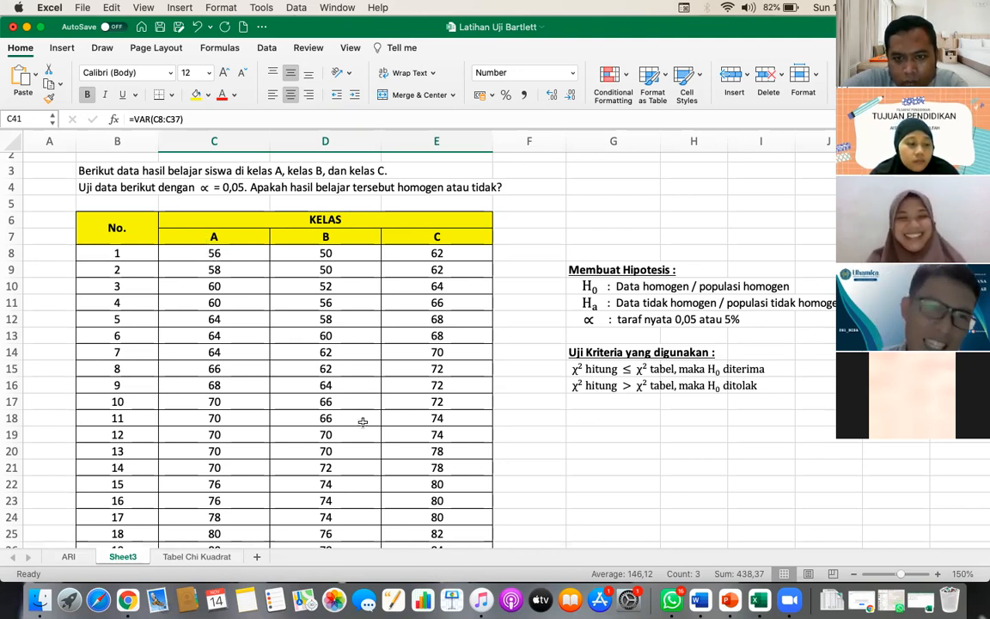
{"action": "scroll", "coordinate": [362, 421], "scroll_direction": "down", "scroll_amount": 7}
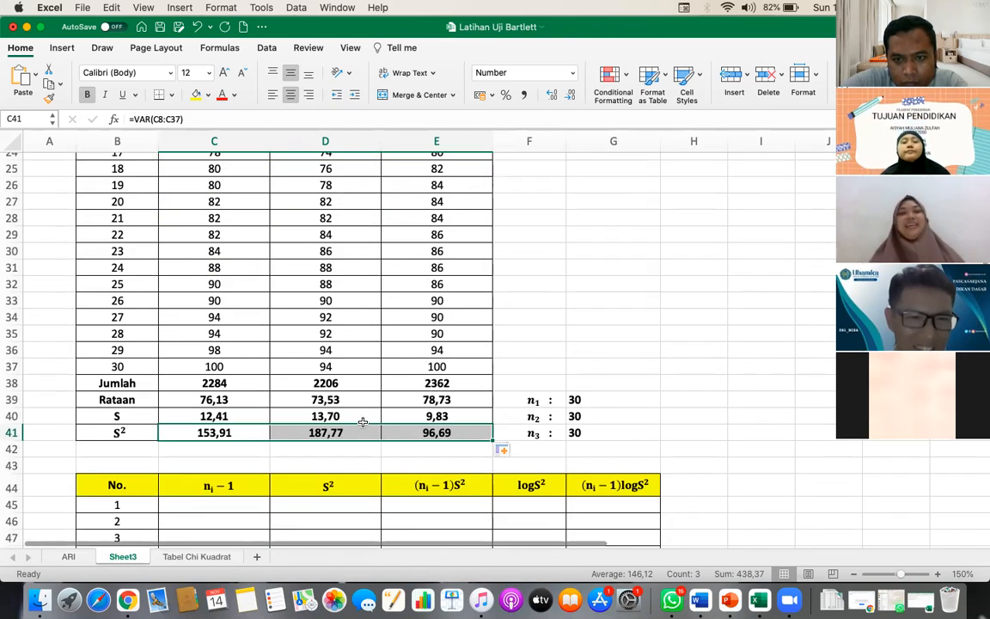
{"action": "key", "text": "super+s"}
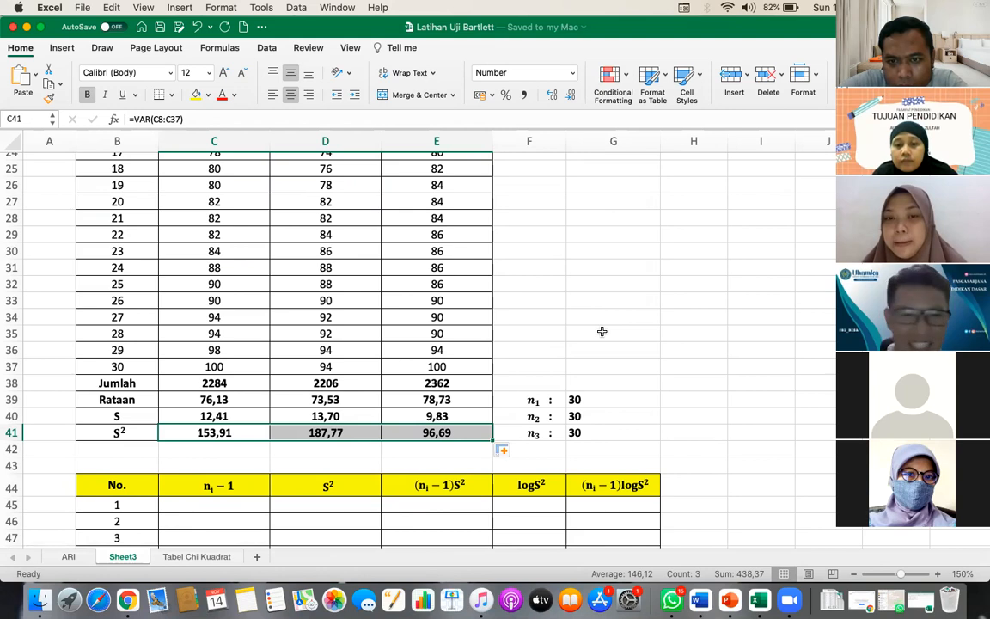
Step: Review the hypotheses and chi-square decision criteria beside the score table, and the class C variance formula in cell E41
{"action": "left_click", "coordinate": [601, 332]}
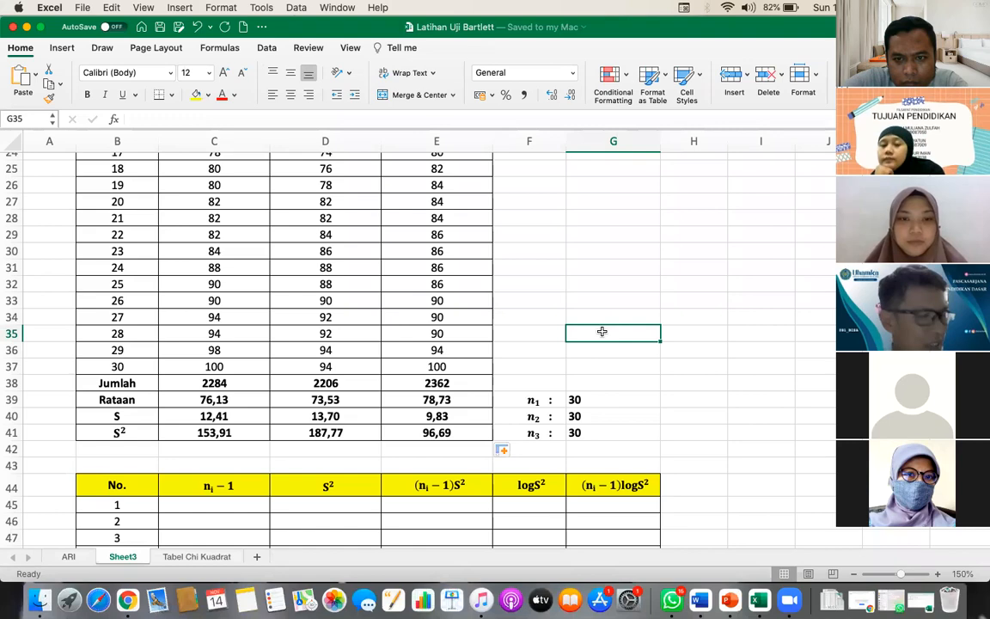
{"action": "scroll", "coordinate": [602, 332], "scroll_direction": "up", "scroll_amount": 10}
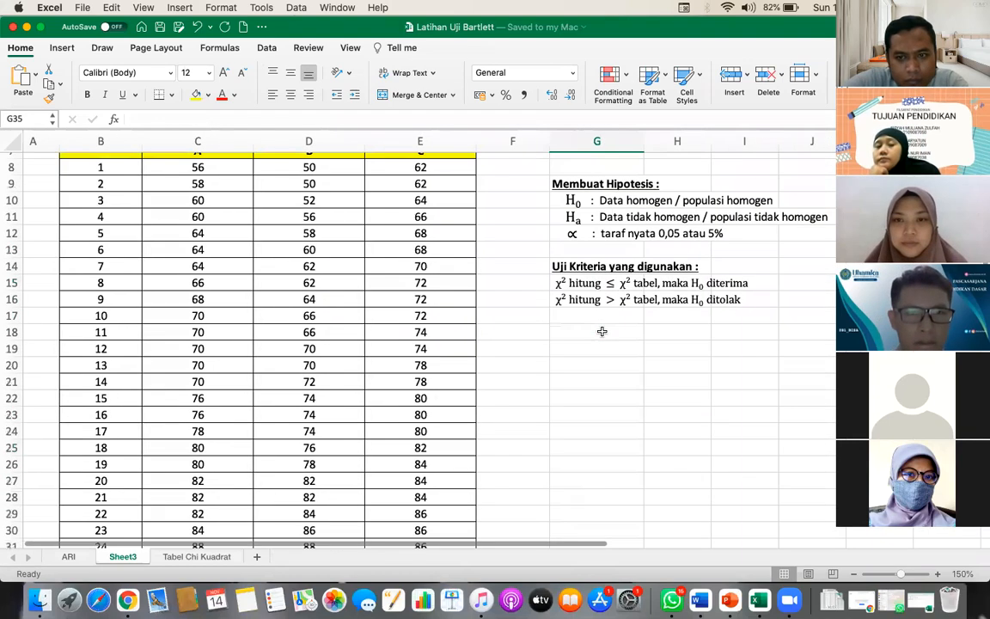
{"action": "scroll", "coordinate": [602, 331], "scroll_direction": "right", "scroll_amount": 2}
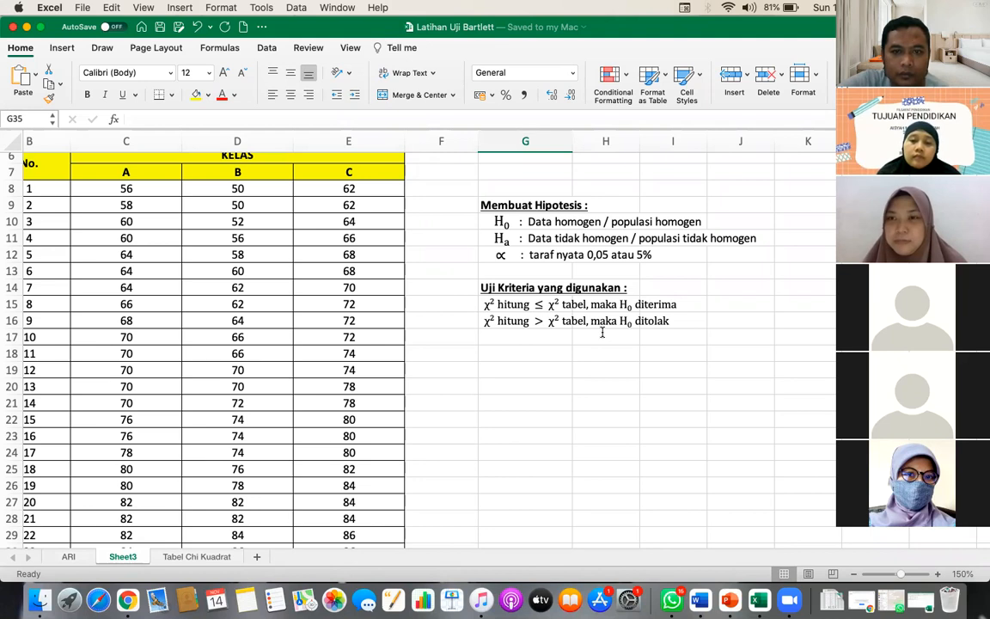
{"action": "left_click", "coordinate": [590, 421]}
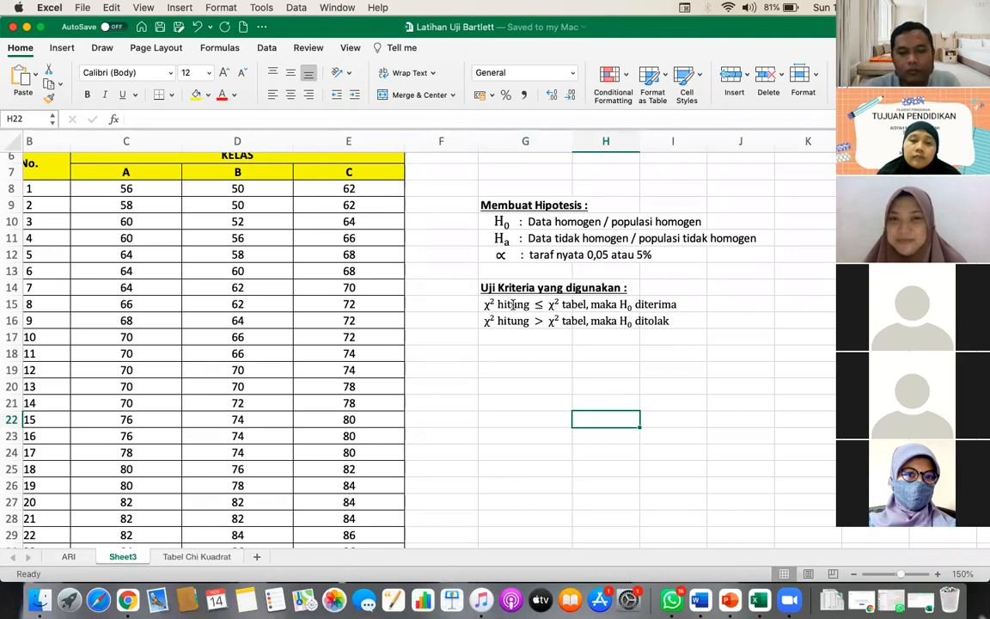
{"action": "left_click", "coordinate": [510, 304]}
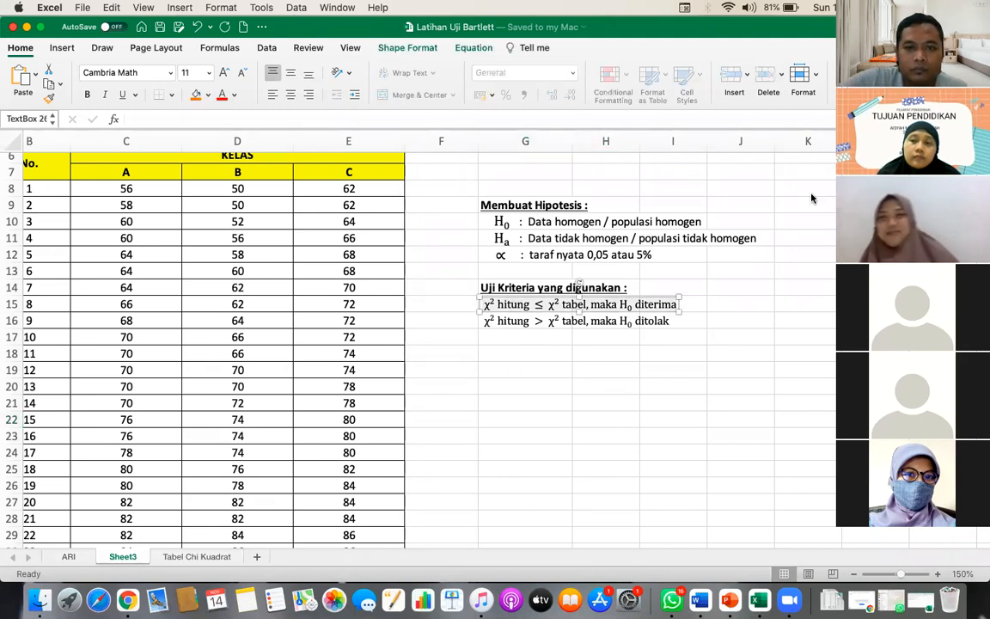
{"action": "left_click", "coordinate": [583, 370]}
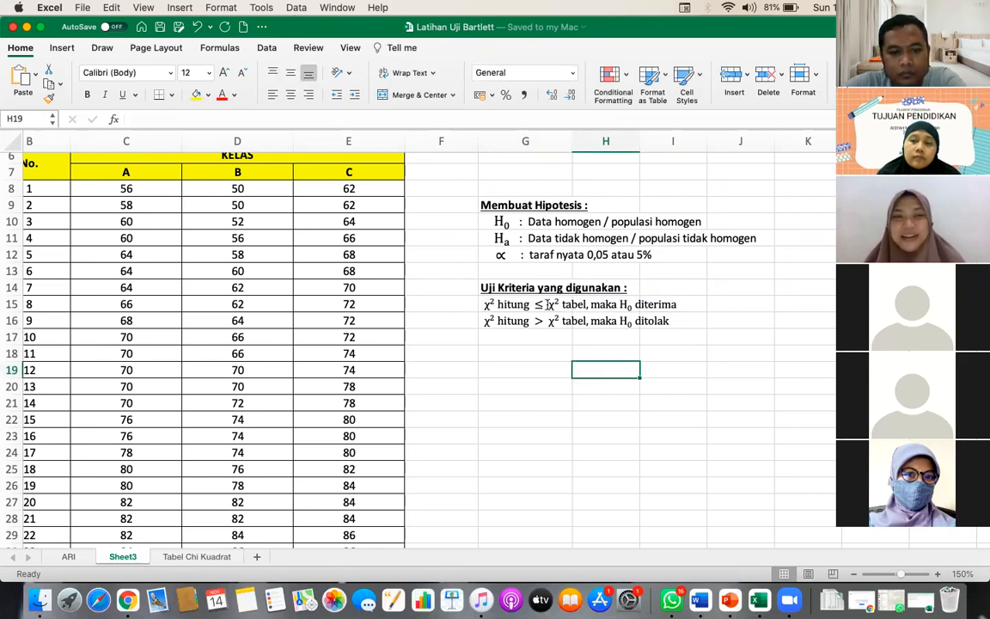
{"action": "left_click", "coordinate": [544, 347]}
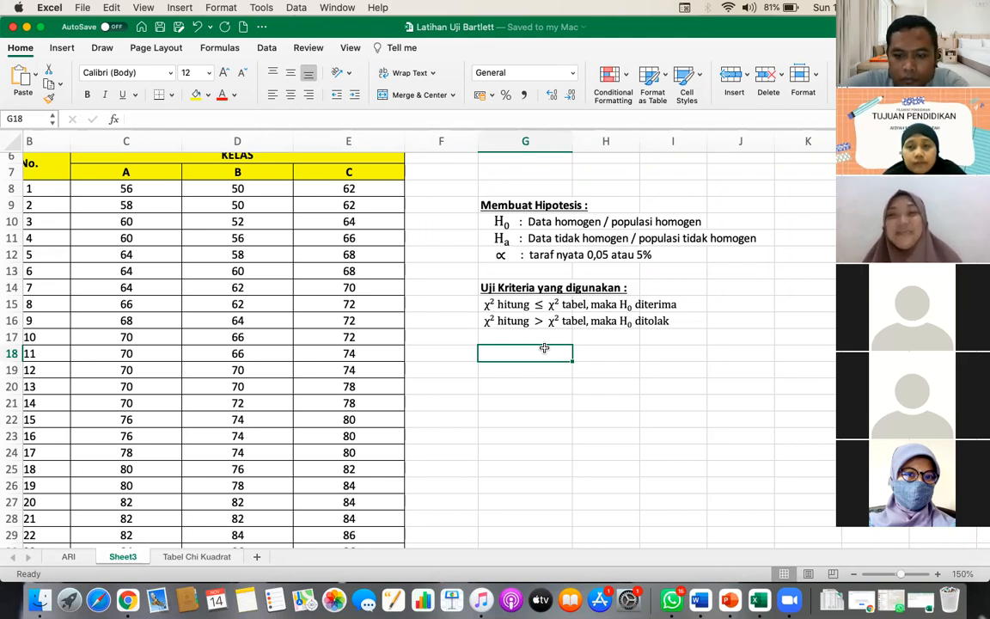
{"action": "scroll", "coordinate": [530, 401], "scroll_direction": "left", "scroll_amount": 2}
{"action": "scroll", "coordinate": [531, 401], "scroll_direction": "down", "scroll_amount": 1}
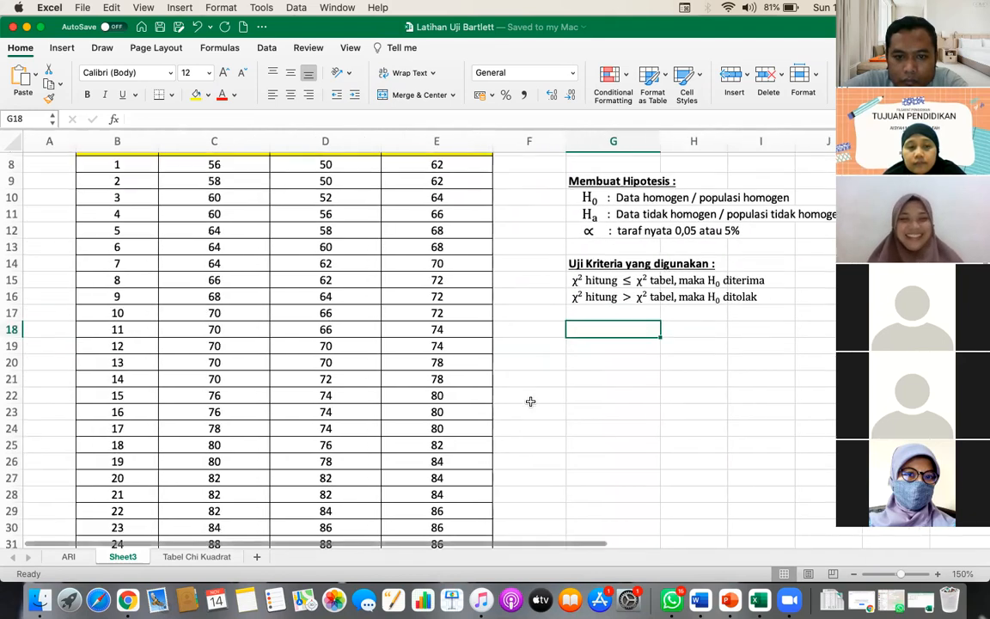
{"action": "scroll", "coordinate": [531, 402], "scroll_direction": "down", "scroll_amount": 3}
{"action": "scroll", "coordinate": [530, 401], "scroll_direction": "down", "scroll_amount": 5}
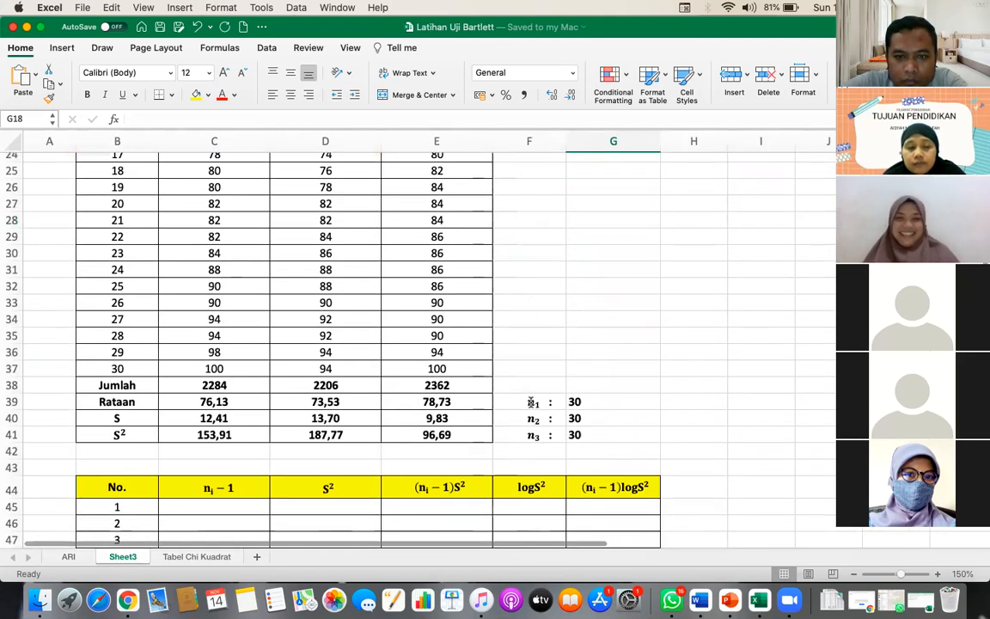
{"action": "scroll", "coordinate": [531, 401], "scroll_direction": "down", "scroll_amount": 1}
{"action": "left_click", "coordinate": [439, 310]}
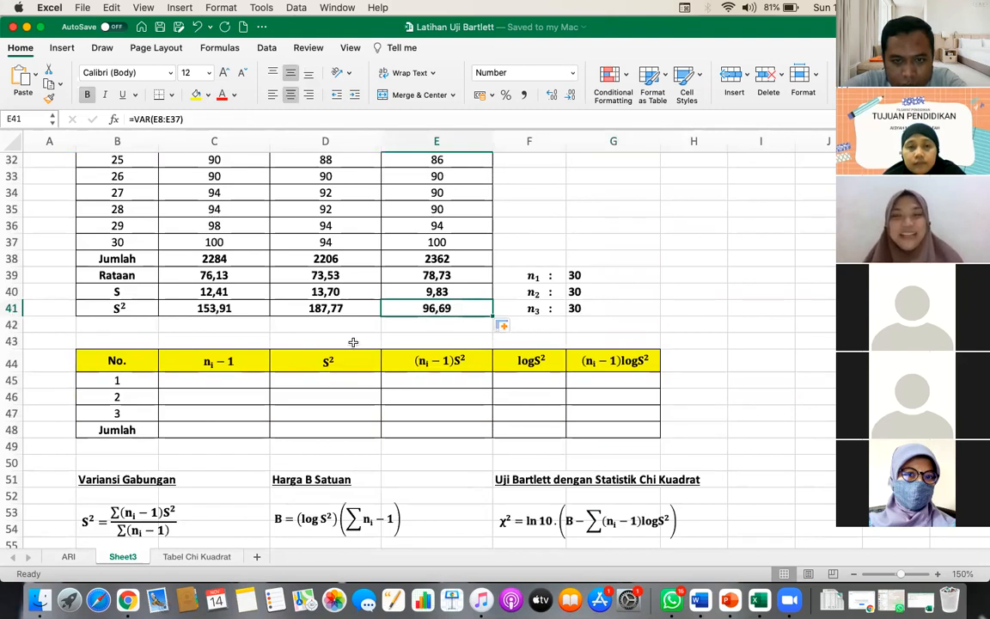
Step: Look over the summary rows beneath the class scores and the empty Bartlett helper table below them
{"action": "left_click", "coordinate": [693, 318]}
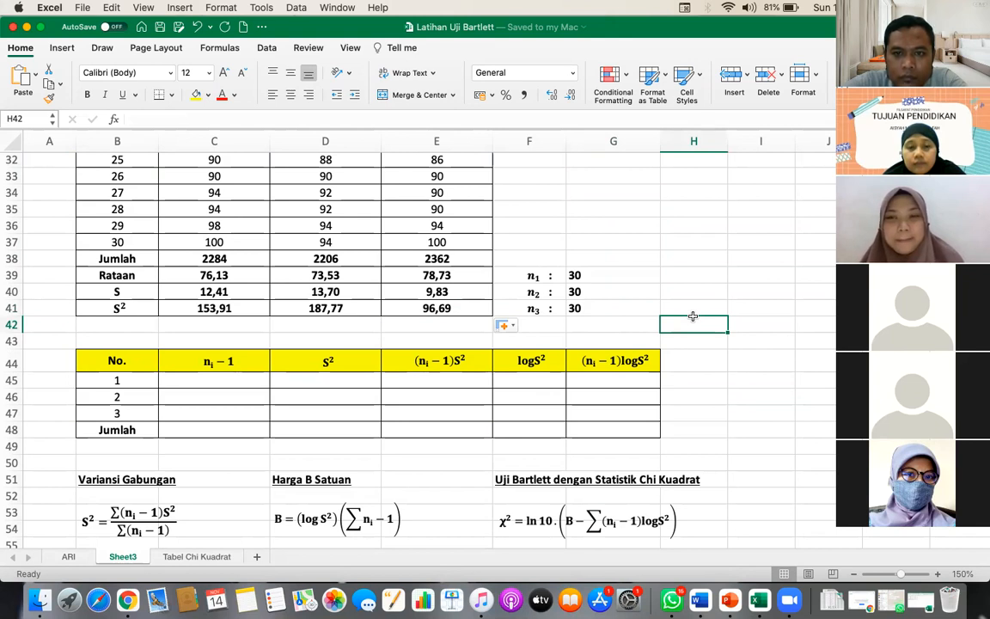
{"action": "scroll", "coordinate": [692, 316], "scroll_direction": "up", "scroll_amount": 2}
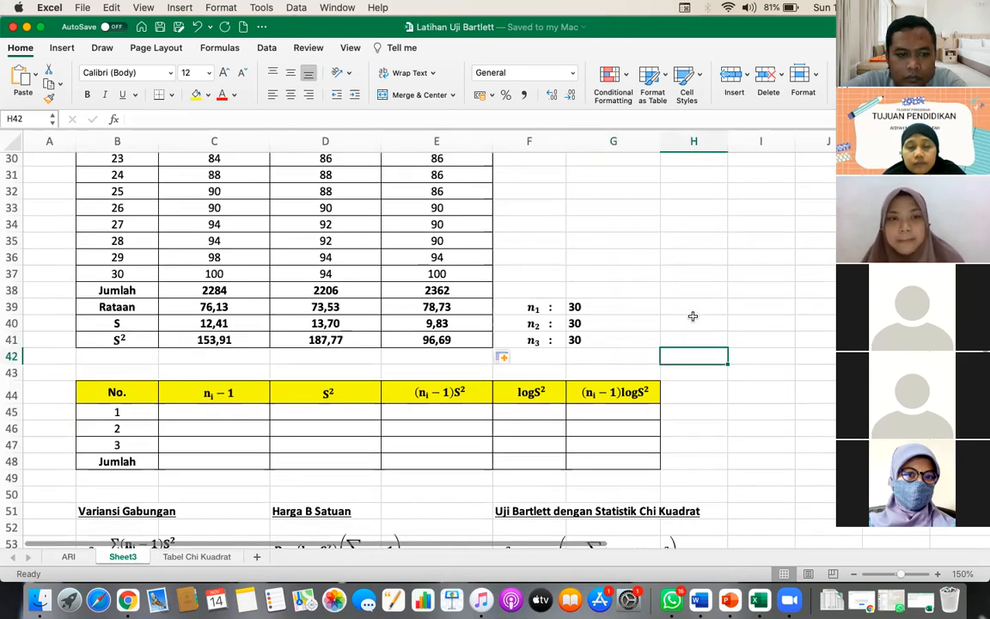
{"action": "scroll", "coordinate": [693, 317], "scroll_direction": "up", "scroll_amount": 5}
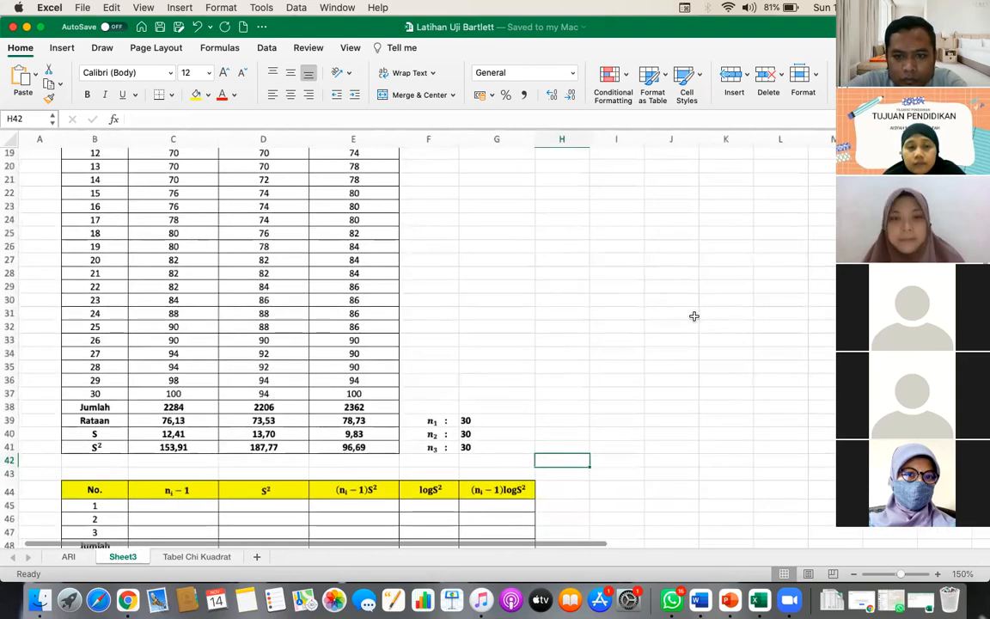
{"action": "scroll", "coordinate": [694, 316], "scroll_direction": "up", "scroll_amount": 5}
{"action": "scroll", "coordinate": [693, 316], "scroll_direction": "up", "scroll_amount": 5}
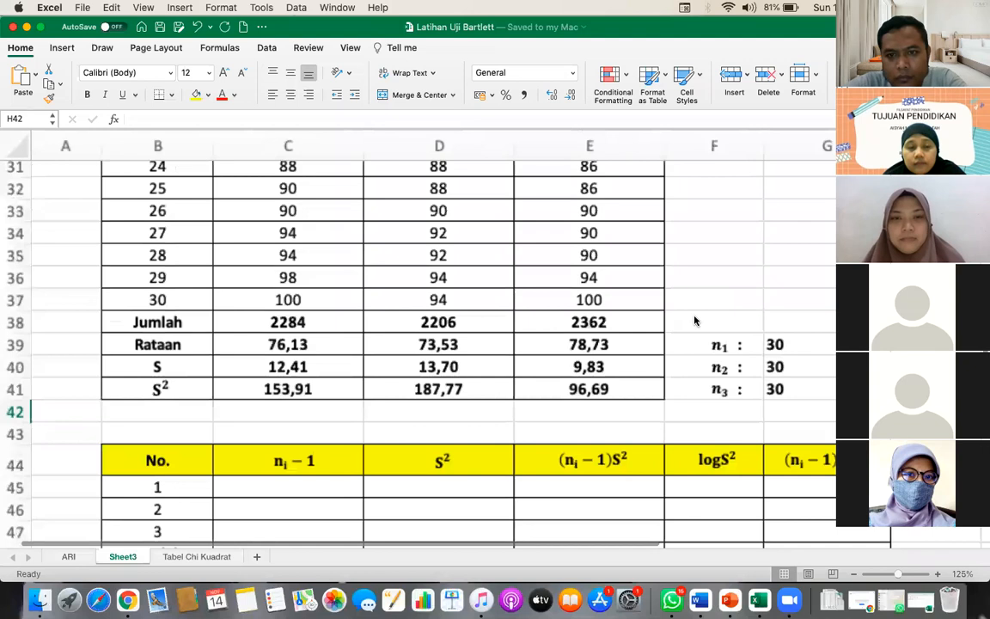
{"action": "scroll", "coordinate": [696, 318], "scroll_direction": "down", "scroll_amount": 2}
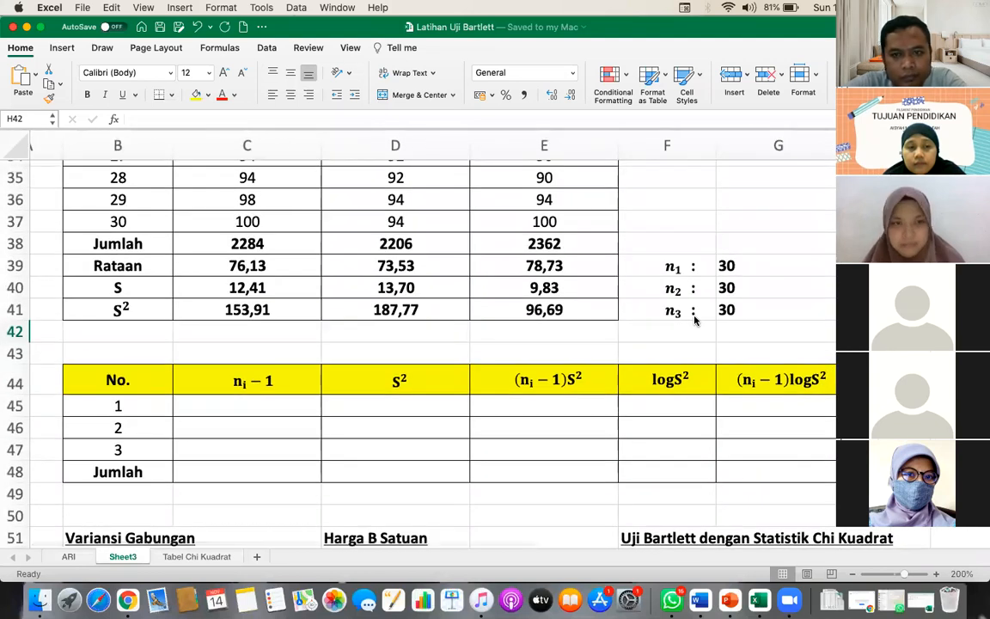
{"action": "scroll", "coordinate": [695, 320], "scroll_direction": "up", "scroll_amount": 1}
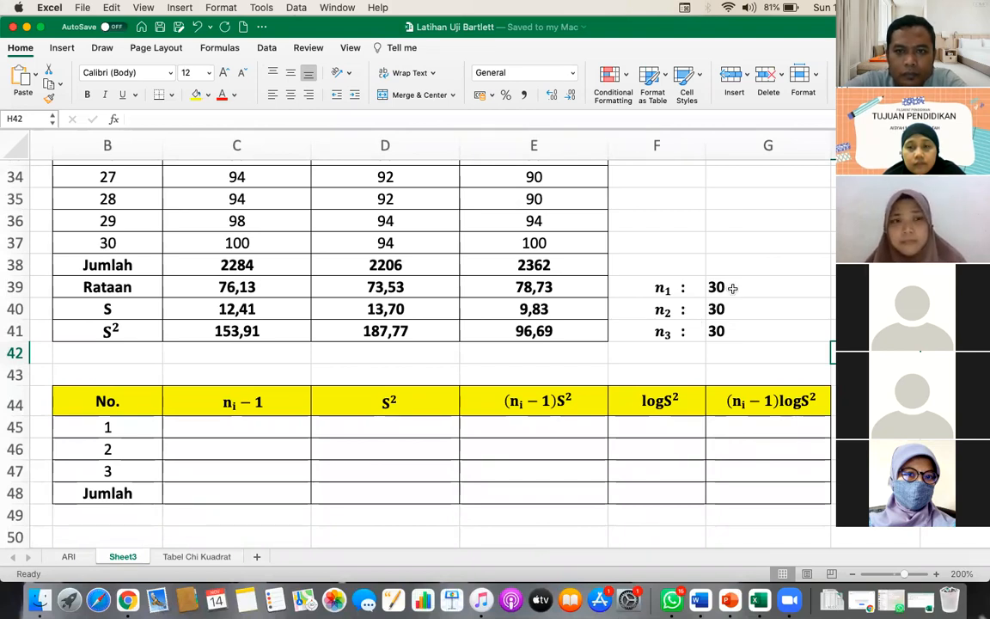
{"action": "scroll", "coordinate": [356, 230], "scroll_direction": "up", "scroll_amount": 2}
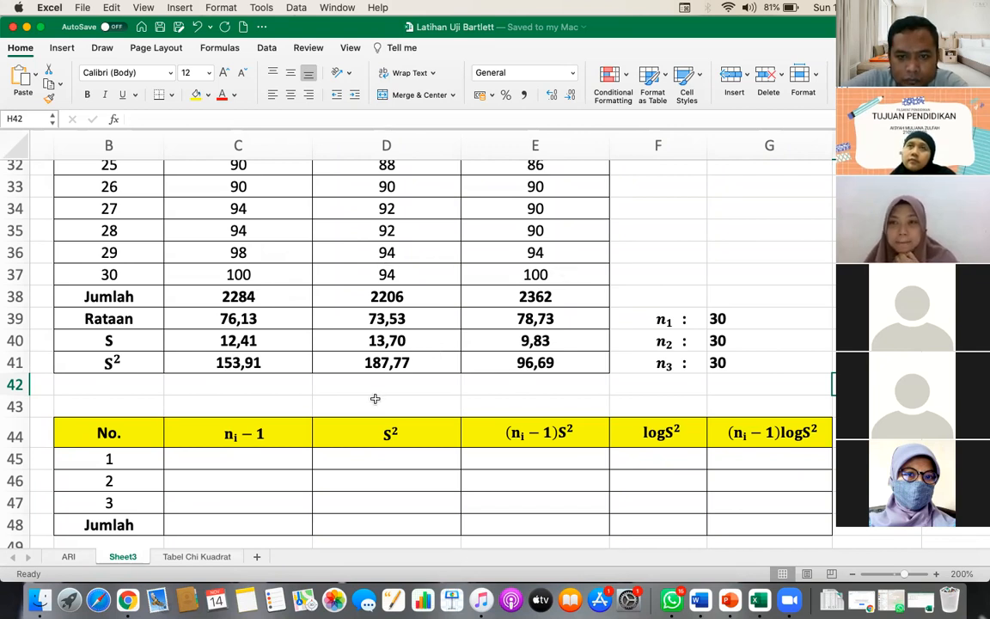
Step: Examine the class size formulas for n1, n2 and n3 in G39:G41 and the numbered rows of the Bartlett helper table
{"action": "left_click", "coordinate": [256, 462]}
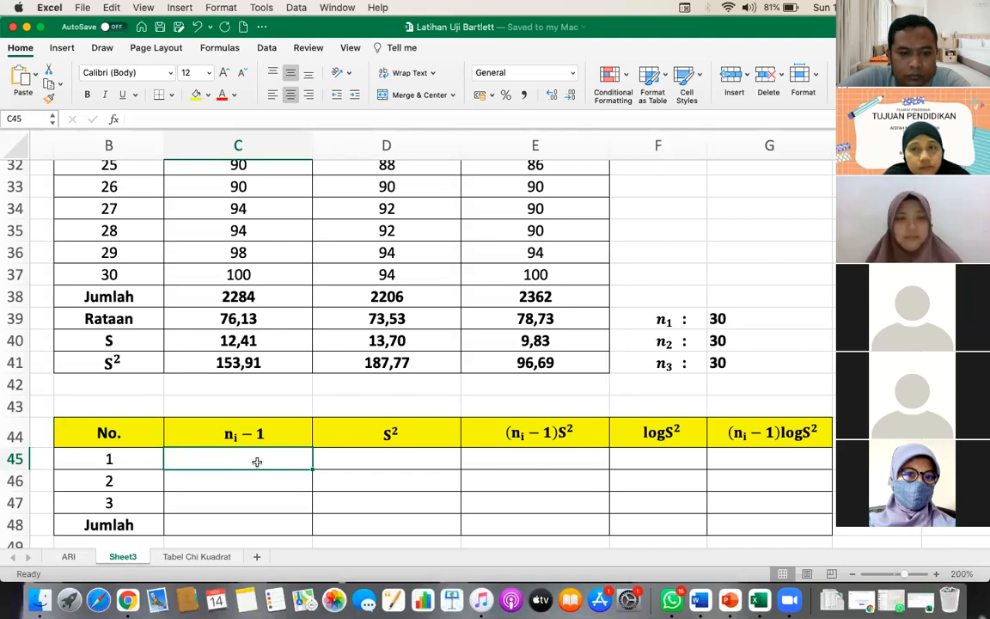
{"action": "left_click", "coordinate": [290, 317]}
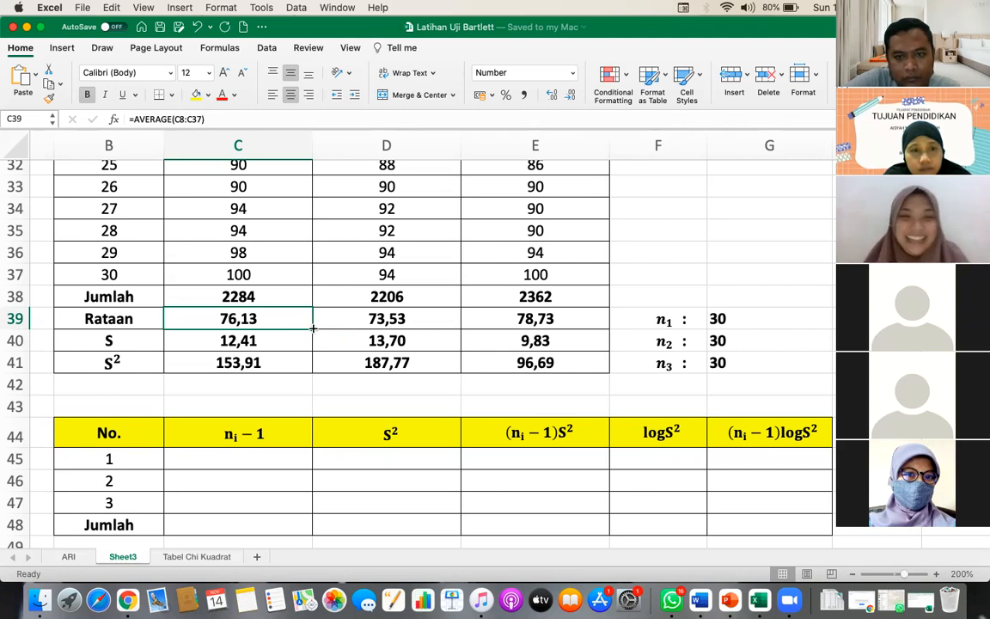
{"action": "left_click", "coordinate": [729, 343]}
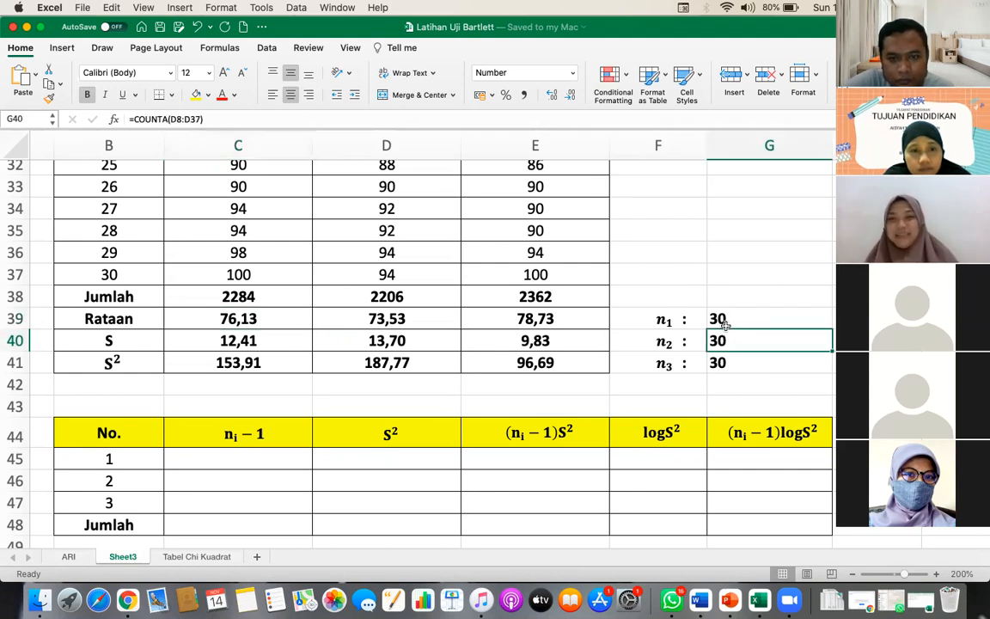
{"action": "left_click", "coordinate": [726, 321]}
{"action": "left_click", "coordinate": [729, 342]}
{"action": "left_click", "coordinate": [729, 362]}
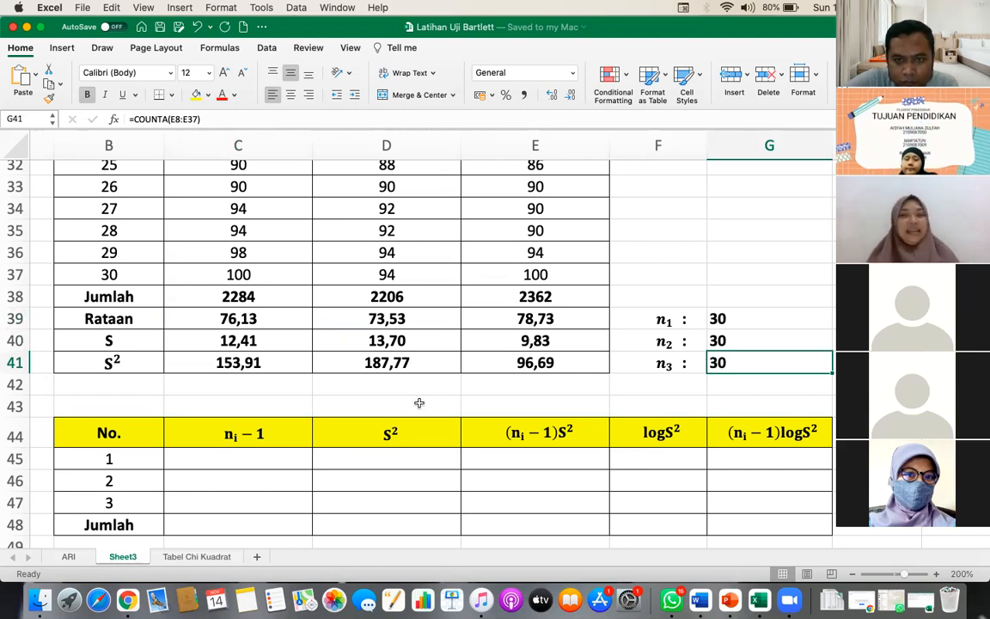
{"action": "left_click", "coordinate": [296, 457]}
{"action": "scroll", "coordinate": [296, 458], "scroll_direction": "down", "scroll_amount": 3}
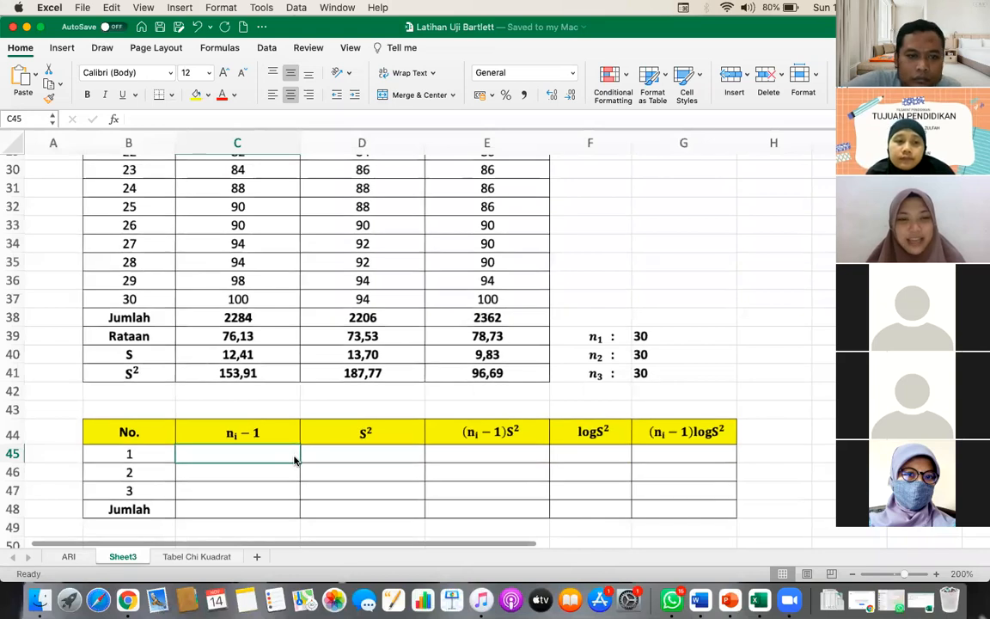
{"action": "scroll", "coordinate": [294, 460], "scroll_direction": "down", "scroll_amount": 2}
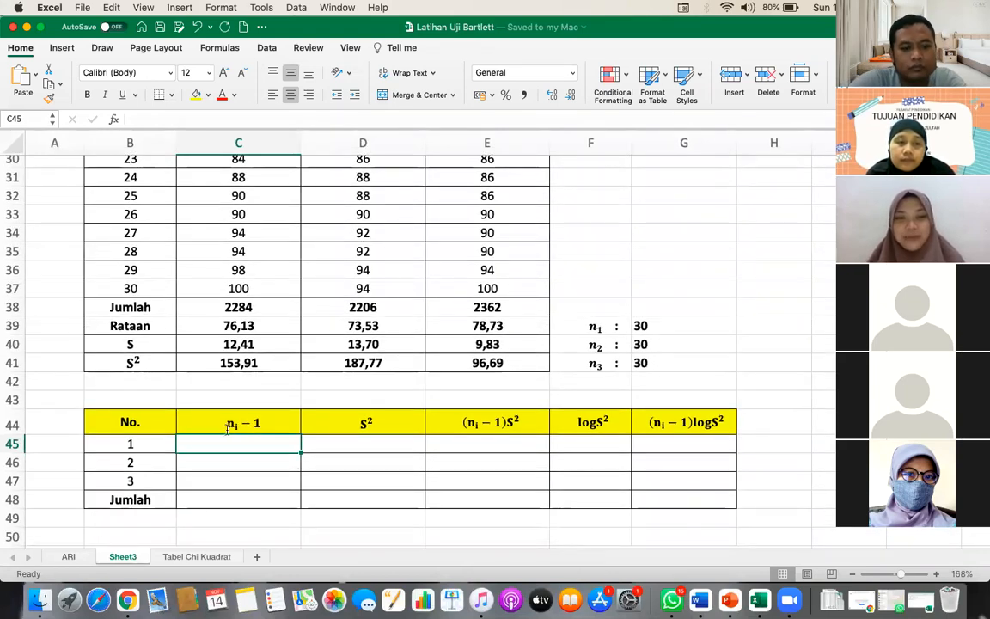
{"action": "left_click", "coordinate": [129, 480]}
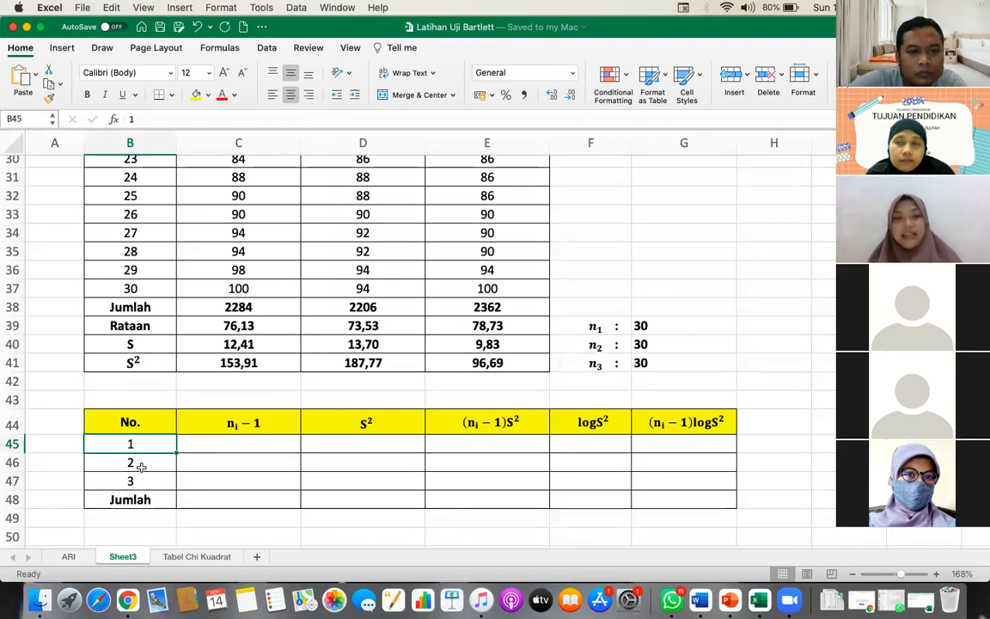
Step: Compute n − 1 for class 1 in cell C45 of the Bartlett helper table with =G39-1
{"action": "left_click", "coordinate": [243, 445]}
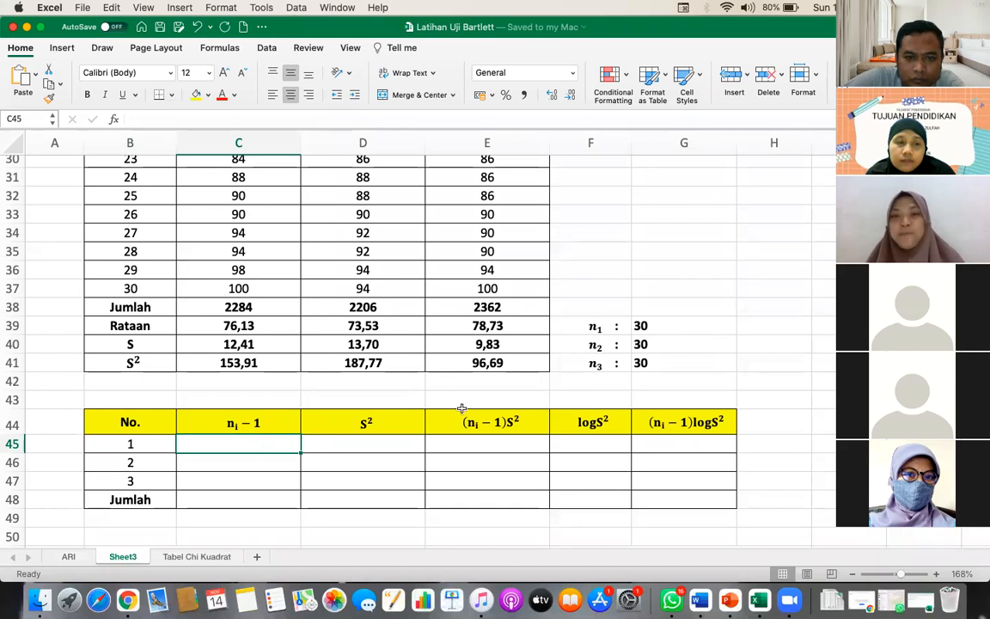
{"action": "left_click", "coordinate": [664, 328]}
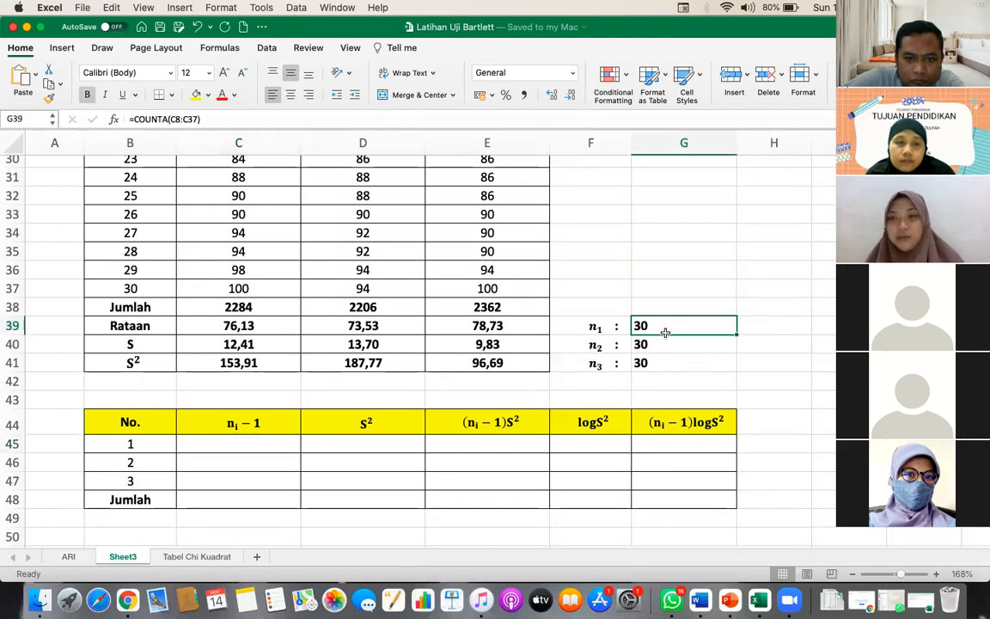
{"action": "left_click", "coordinate": [254, 444]}
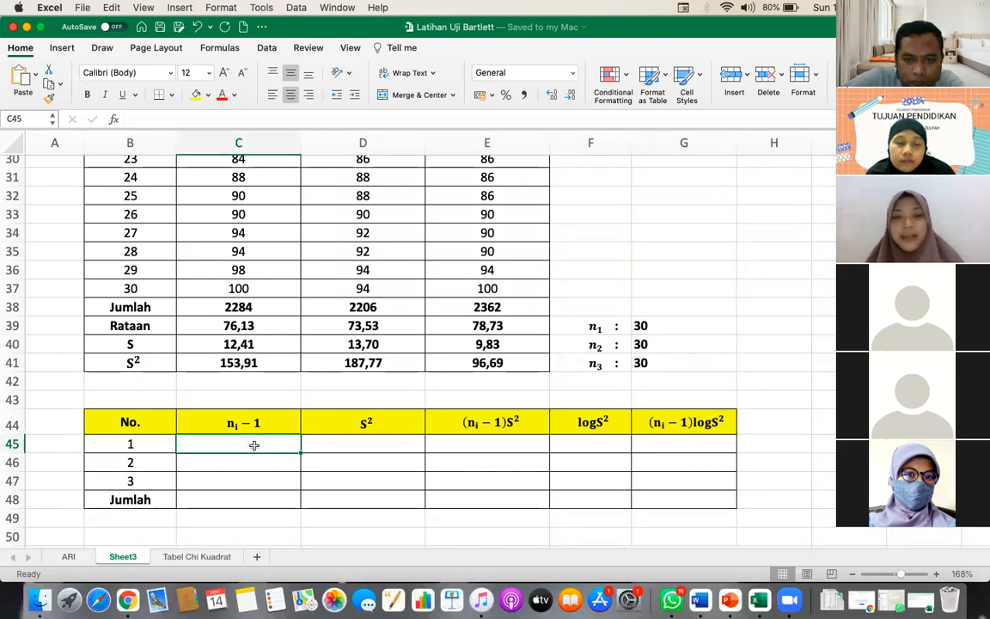
{"action": "type", "text": "="}
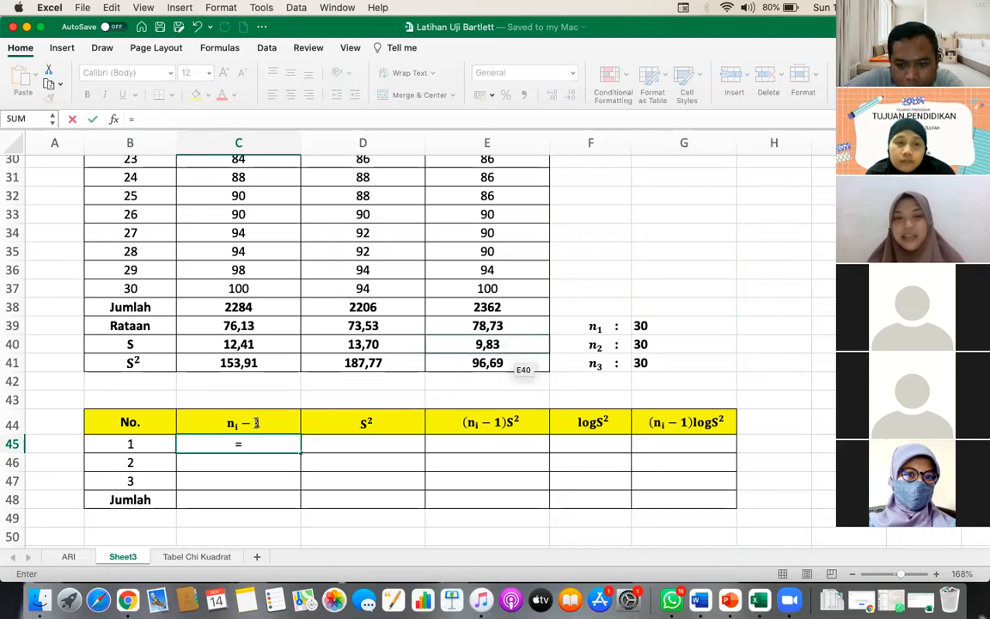
{"action": "left_click", "coordinate": [661, 325]}
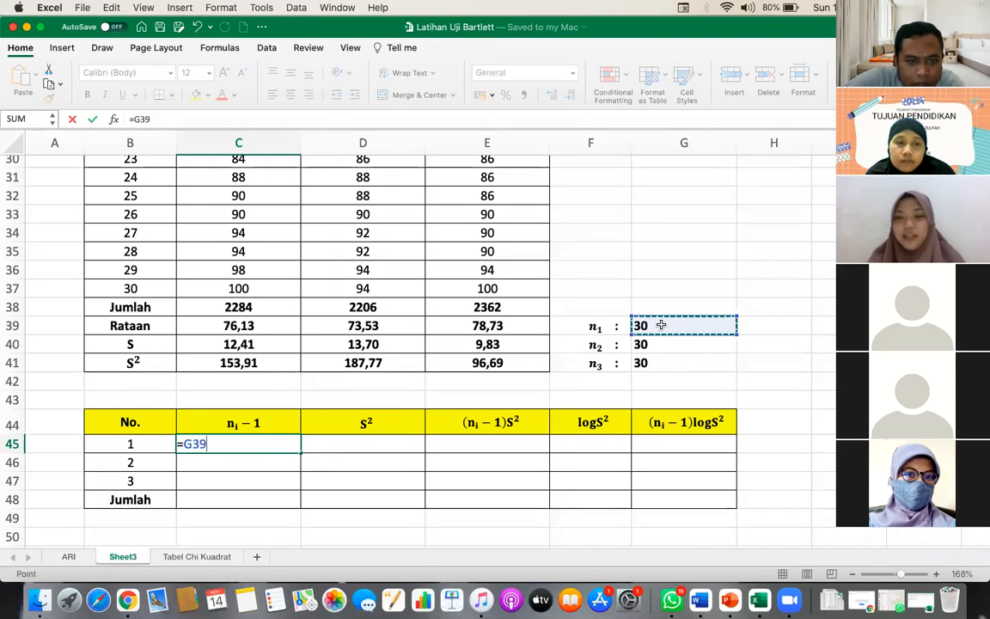
{"action": "type", "text": "-1"}
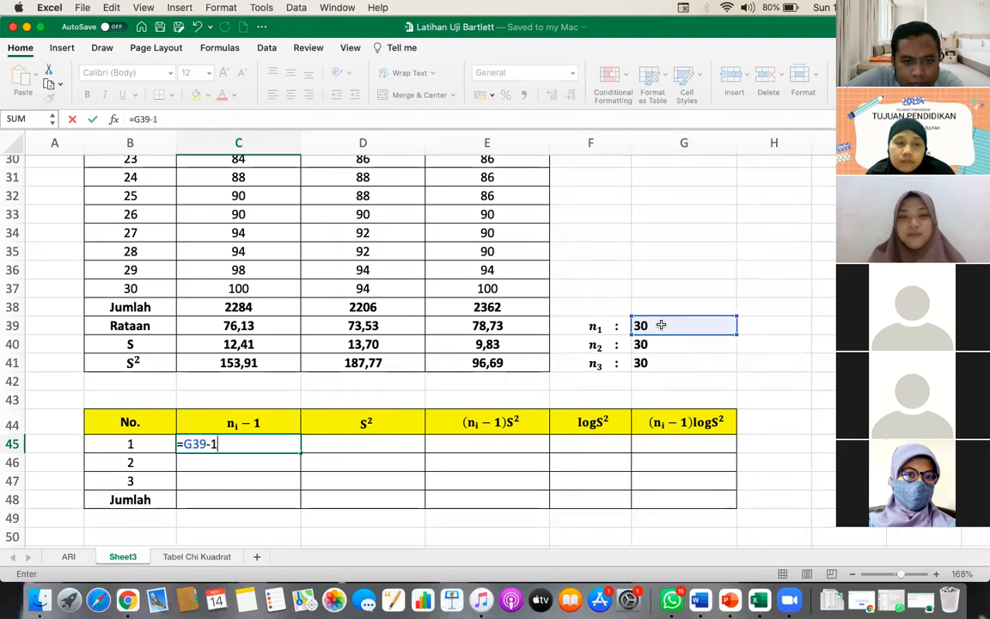
{"action": "key", "text": "Return"}
{"action": "key", "text": "Return"}
{"action": "key", "text": "Up"}
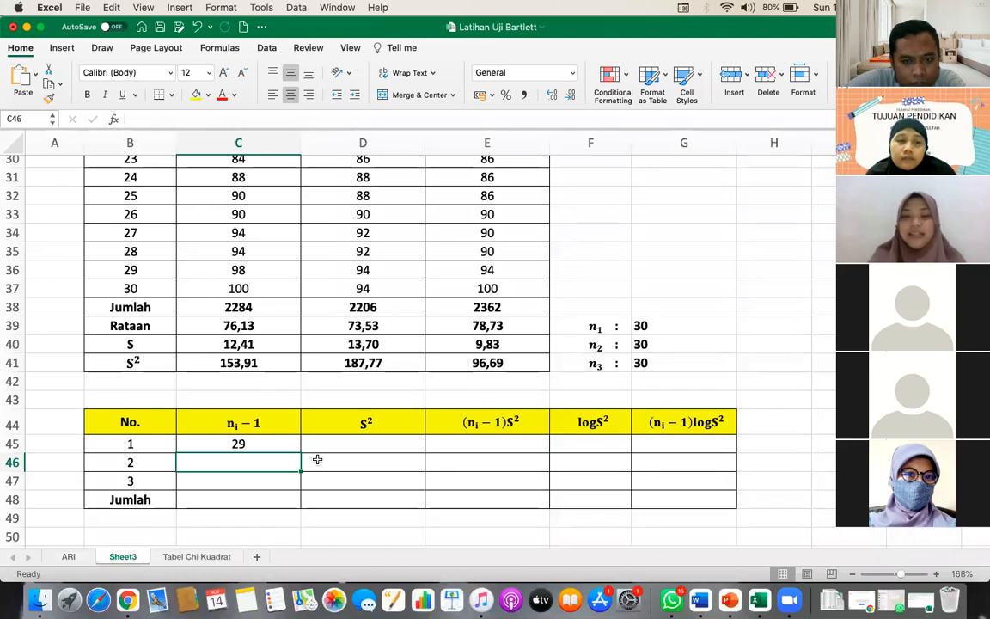
Step: Compute n − 1 for classes 2 and 3 with =G40-1 in cell C46 and =G41-1 in cell C47
{"action": "type", "text": "="}
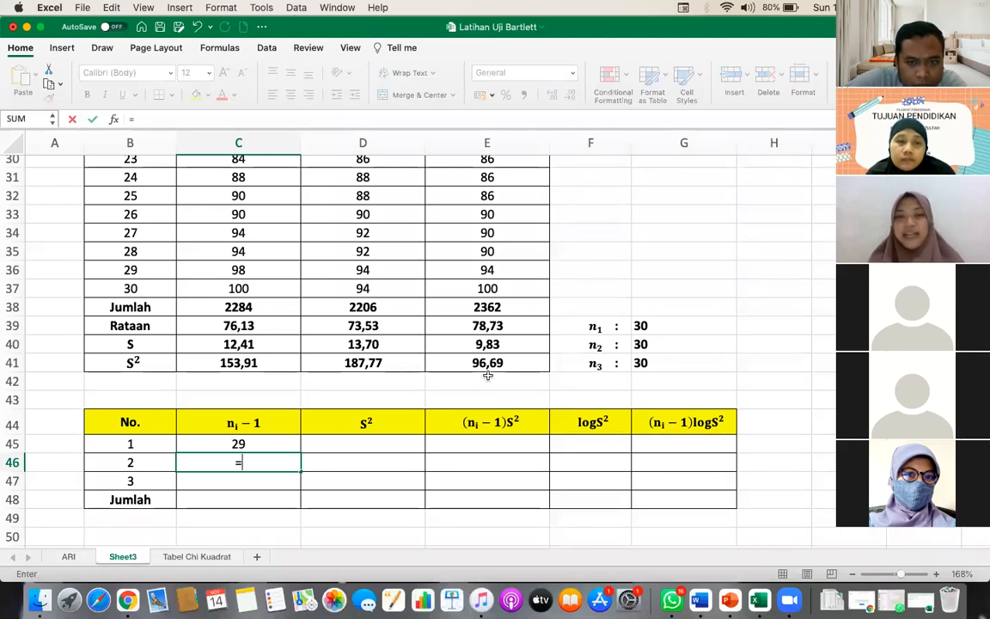
{"action": "left_click", "coordinate": [652, 345]}
{"action": "type", "text": "-1"}
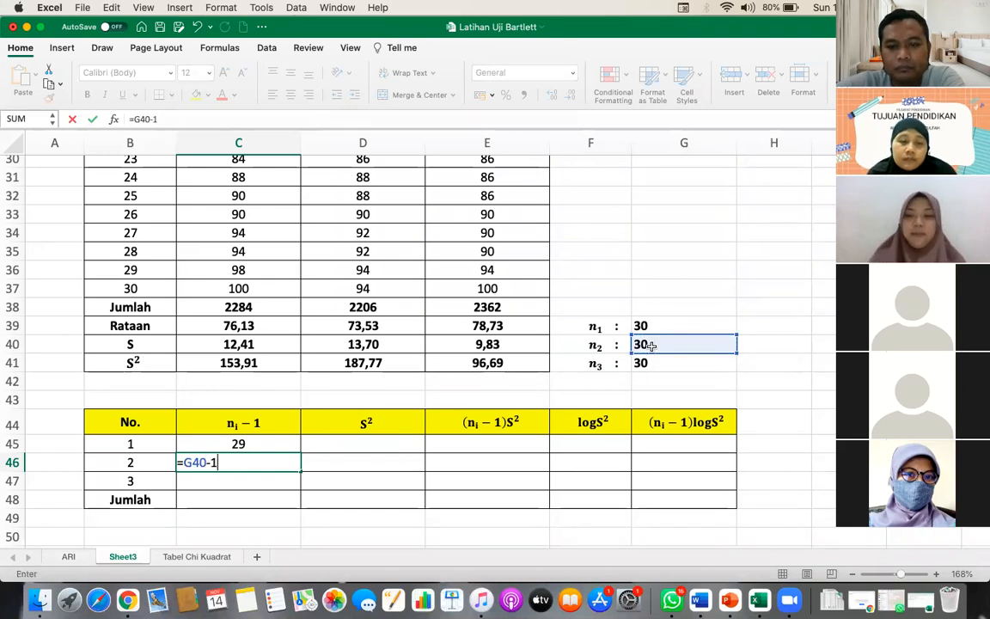
{"action": "key", "text": "Return"}
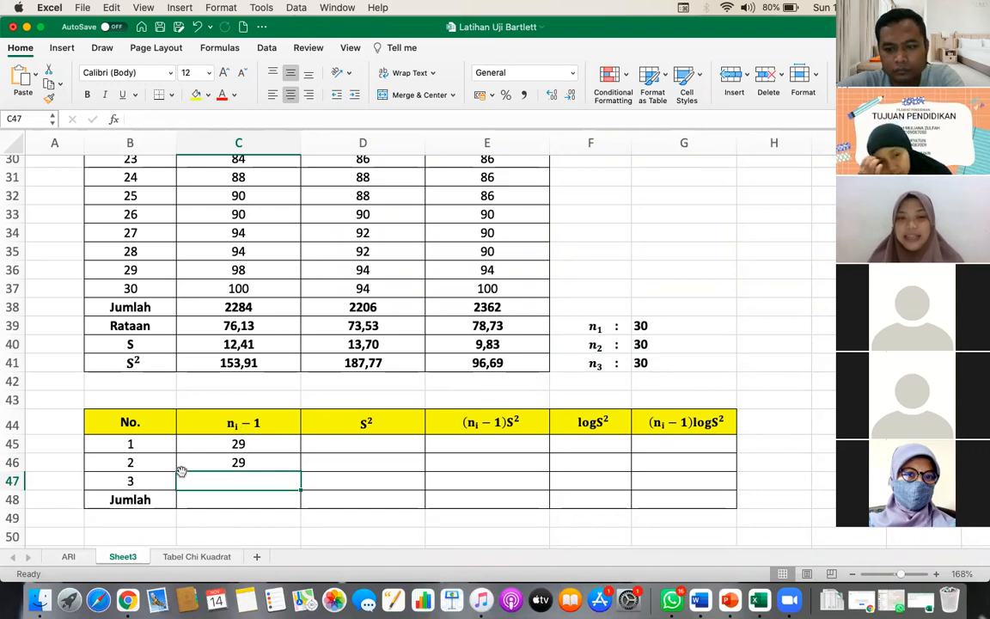
{"action": "type", "text": "="}
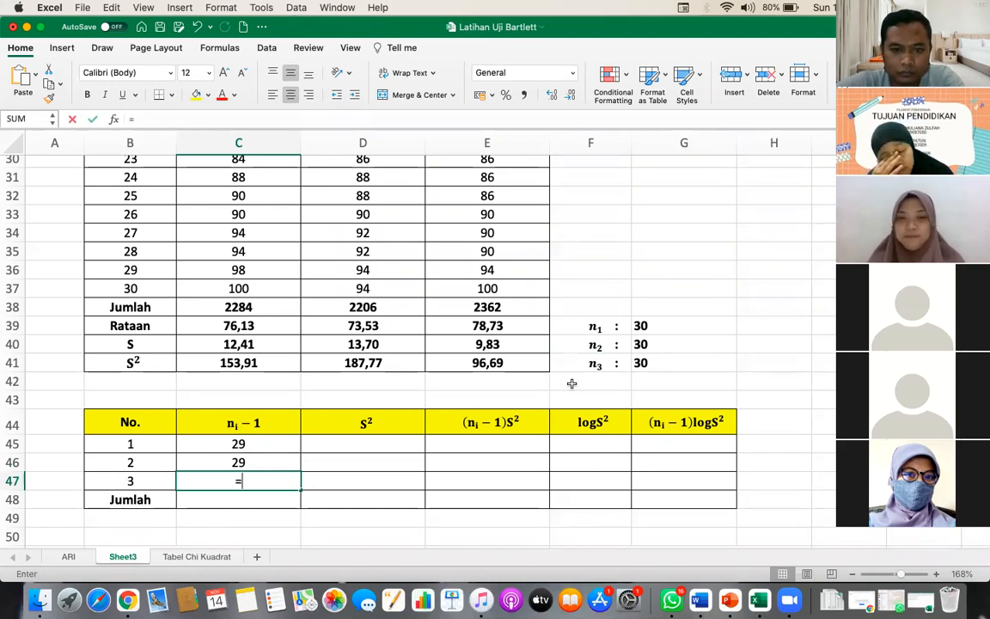
{"action": "left_click", "coordinate": [676, 361]}
{"action": "type", "text": "-1"}
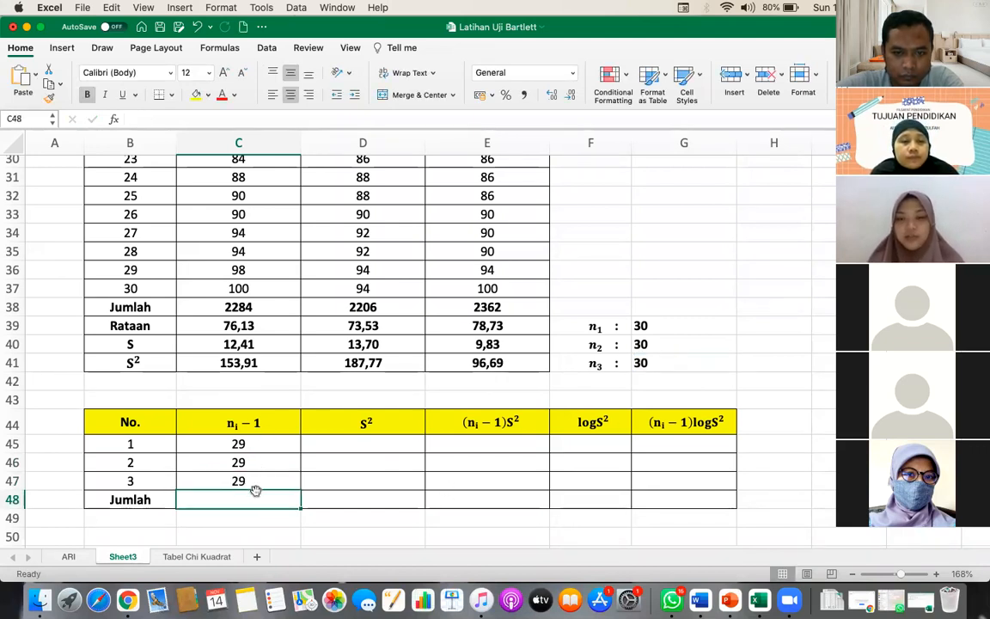
Step: Total the n − 1 column in the Jumlah row with =SUM(C45:C47) in cell C48
{"action": "type", "text": "=SUM("}
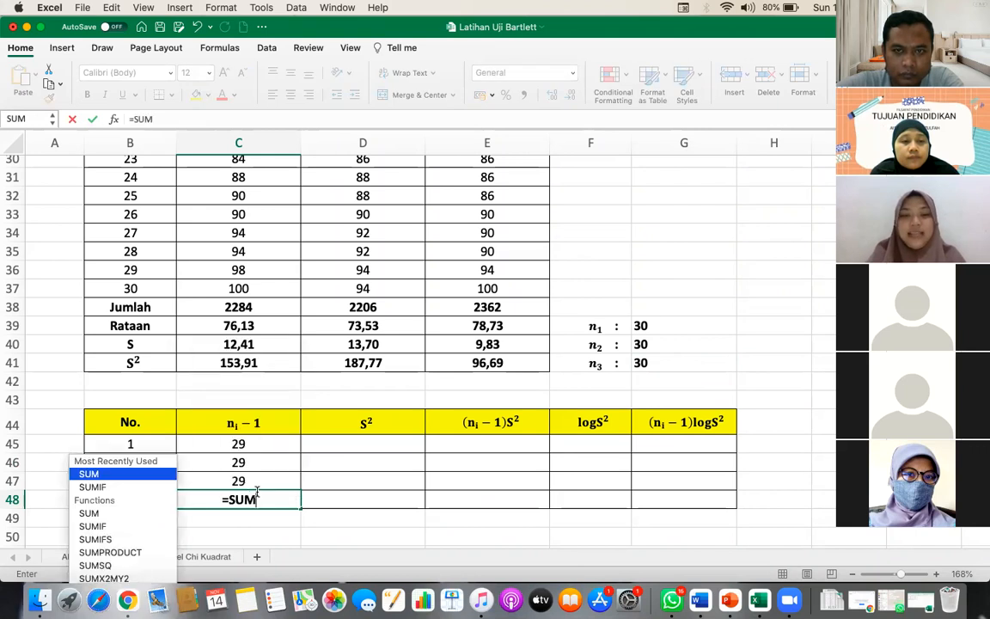
{"action": "left_click_drag", "start_coordinate": [245, 444], "coordinate": [245, 462]}
{"action": "key", "text": "shift+Down"}
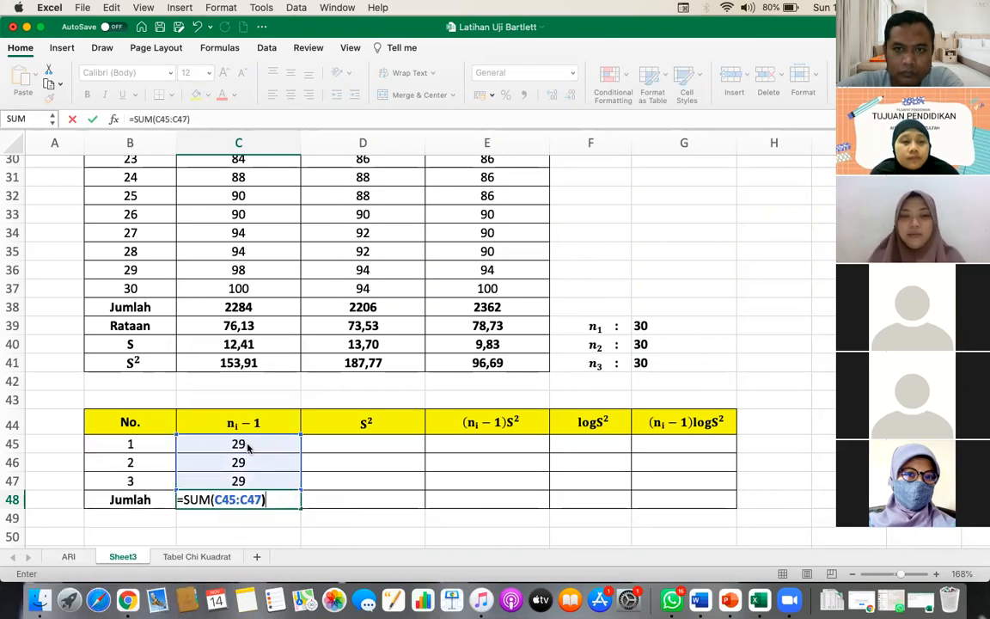
{"action": "key", "text": "Return"}
Step: Fill the S² column of the Bartlett helper table with =C41 in D45, =D41 in D46 and =E41 in D47
{"action": "left_click", "coordinate": [379, 443]}
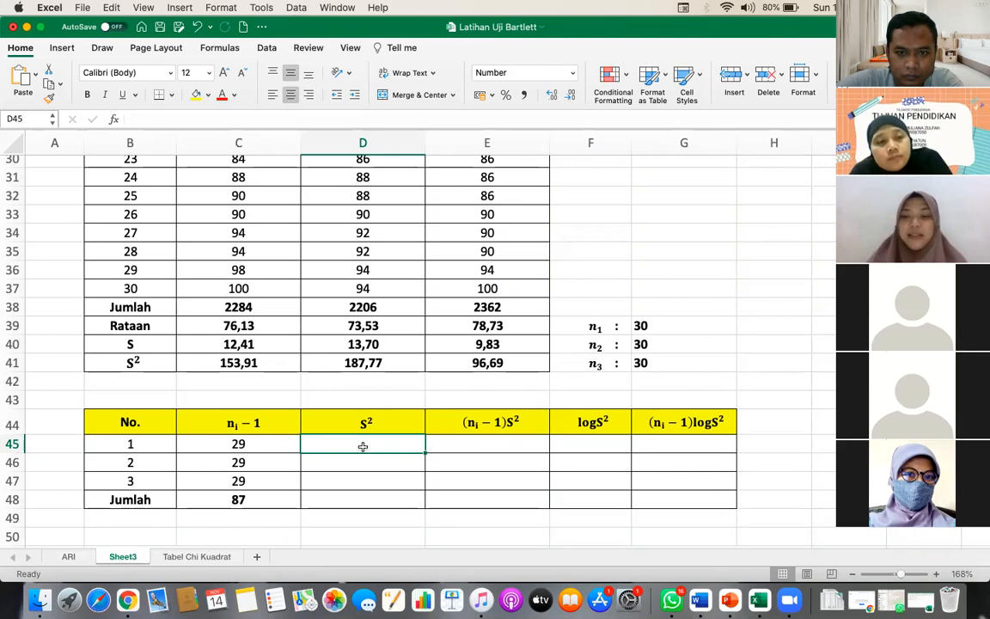
{"action": "type", "text": "="}
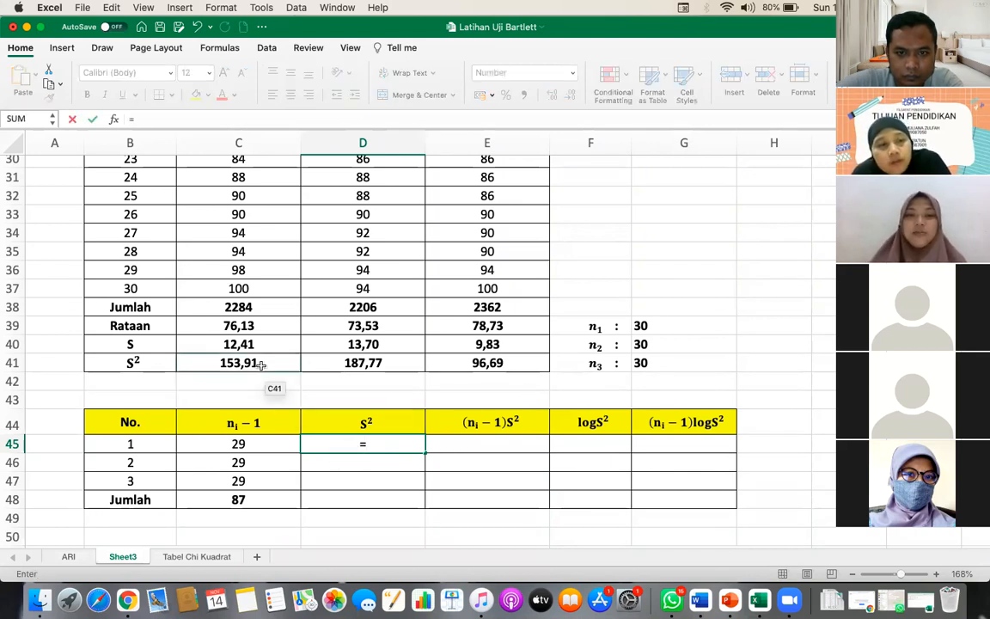
{"action": "left_click", "coordinate": [257, 366]}
{"action": "key", "text": "Return"}
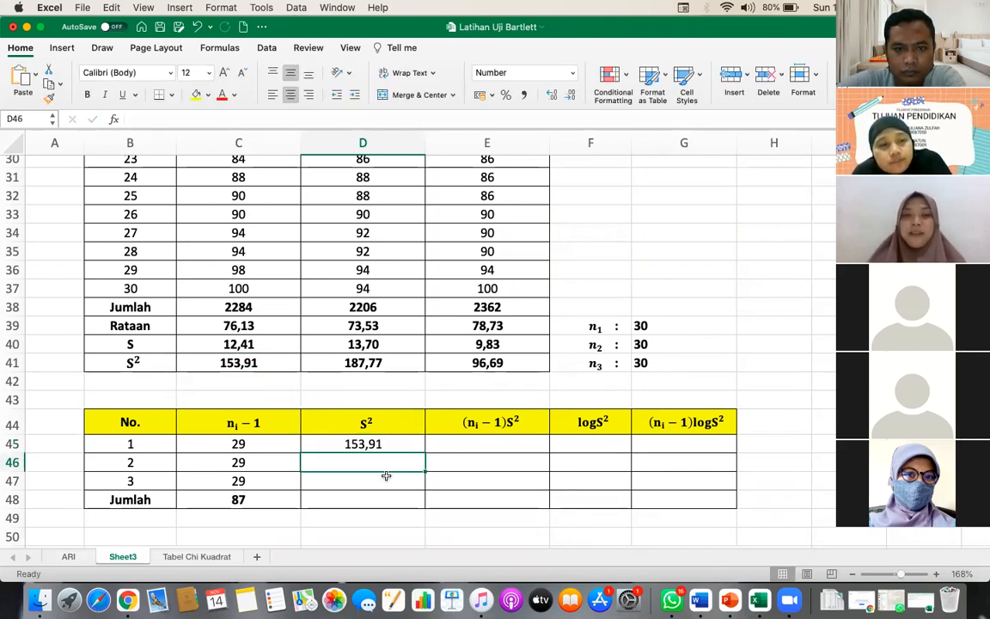
{"action": "type", "text": "="}
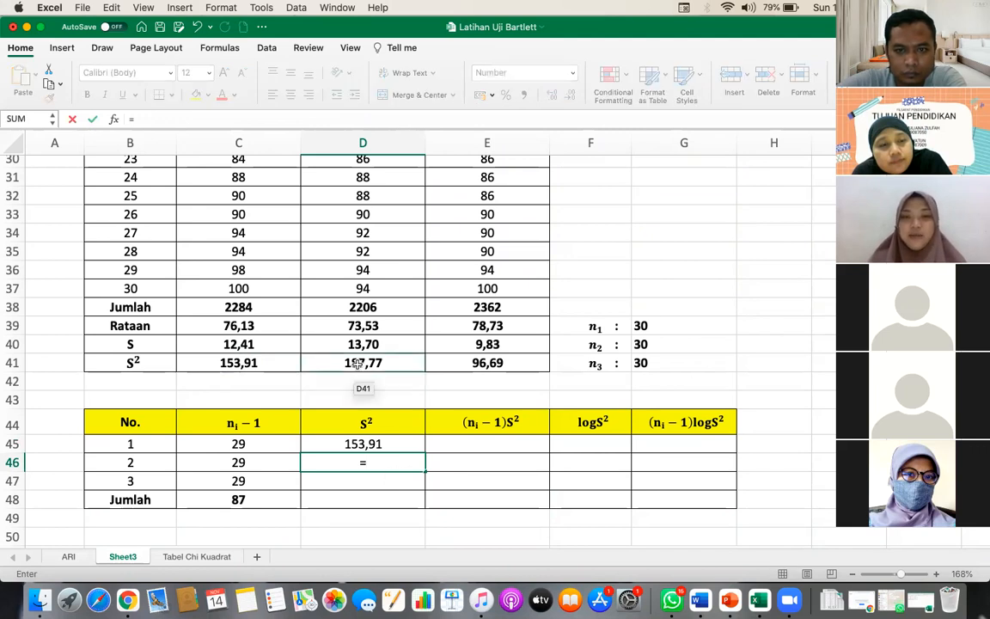
{"action": "left_click", "coordinate": [357, 364]}
{"action": "key", "text": "Return"}
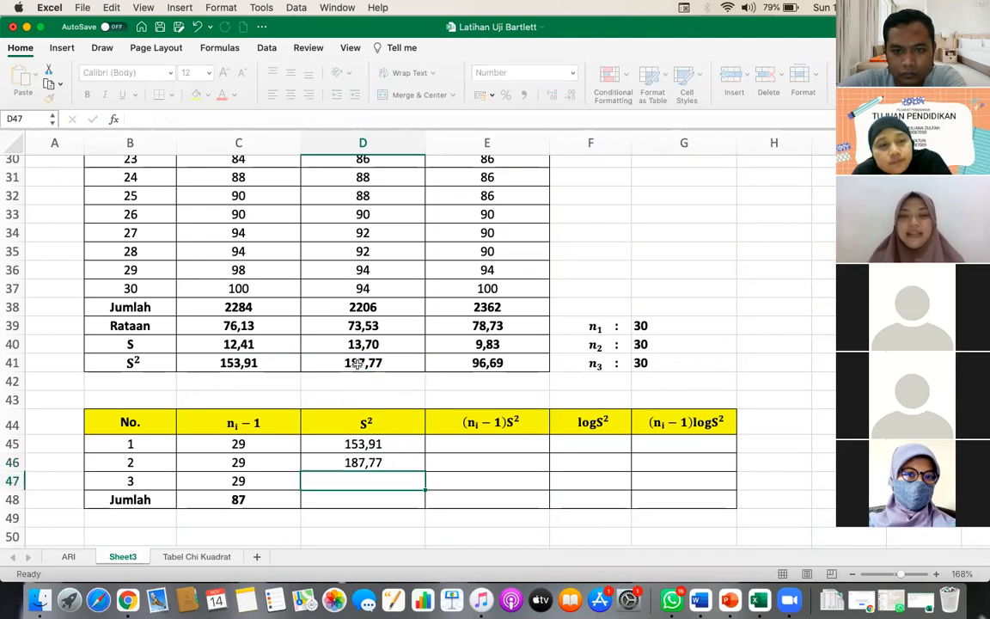
{"action": "type", "text": "="}
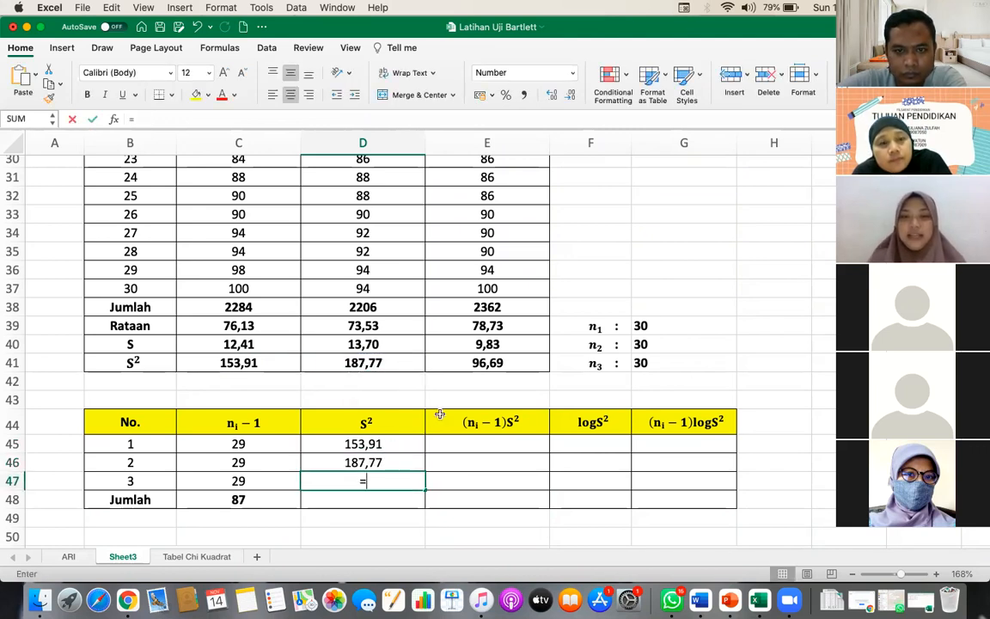
{"action": "left_click", "coordinate": [487, 363]}
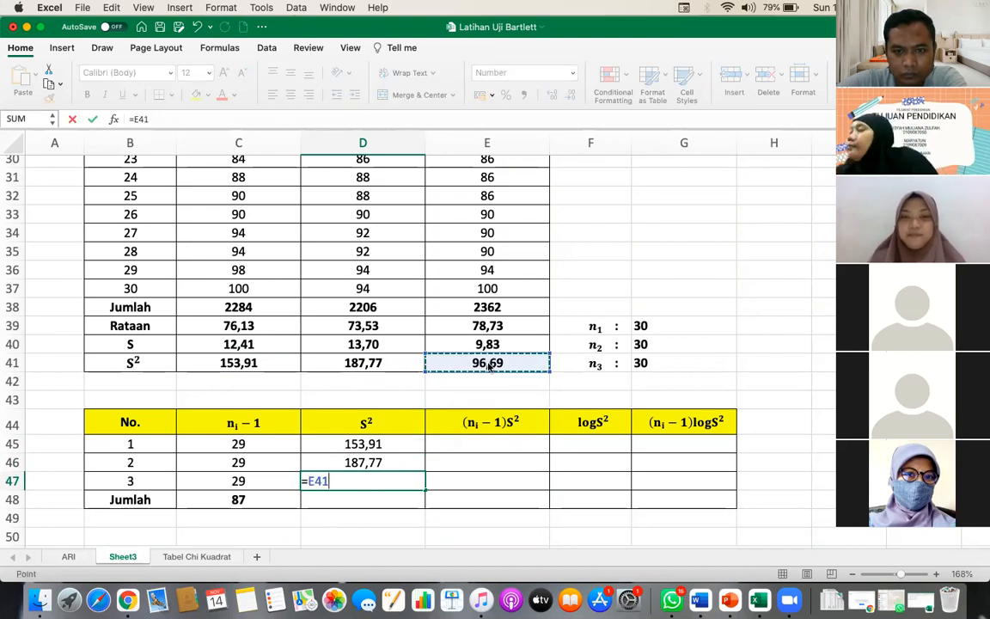
{"action": "key", "text": "Return"}
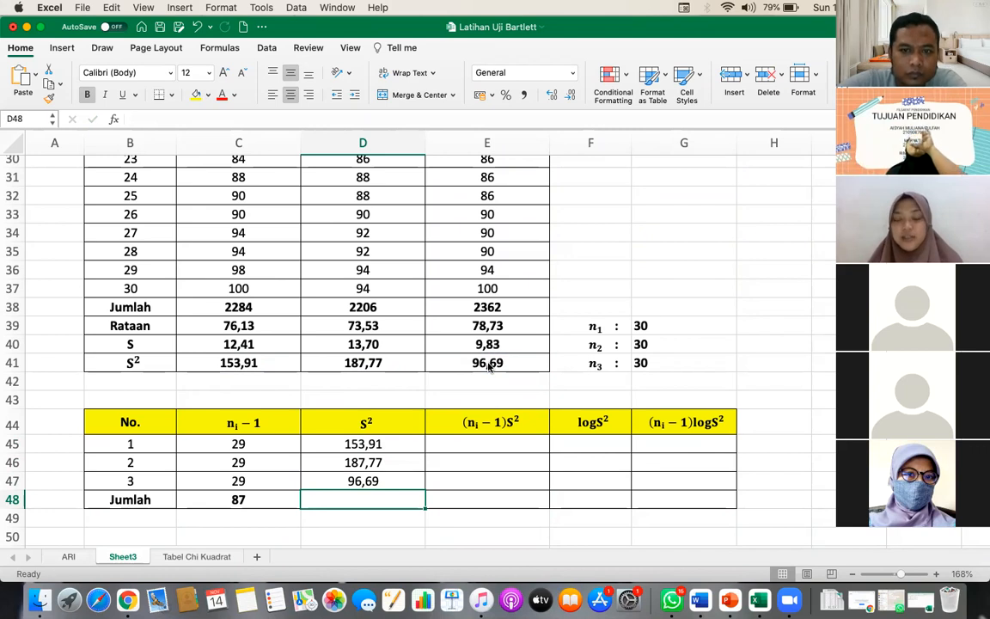
Step: Compute (n − 1)S² for class 1 in cell E45 with =C45*D45
{"action": "left_click", "coordinate": [495, 445]}
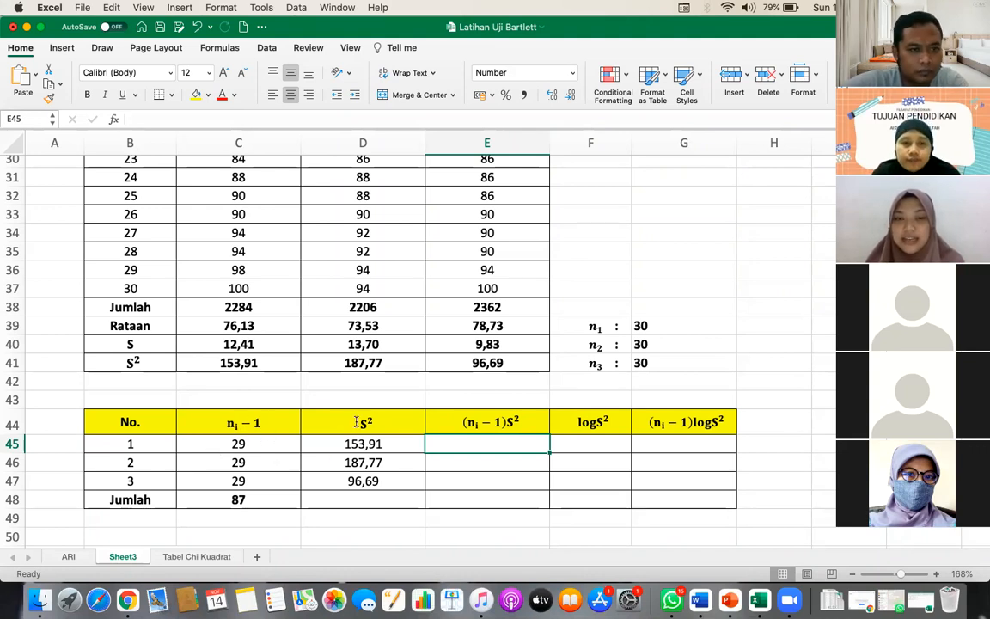
{"action": "type", "text": "="}
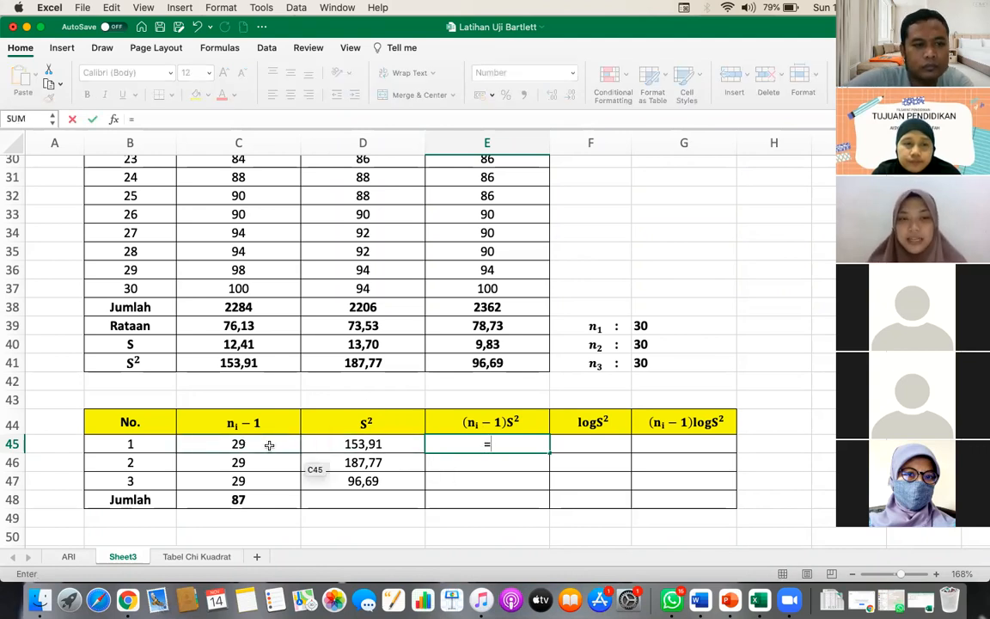
{"action": "left_click", "coordinate": [269, 445]}
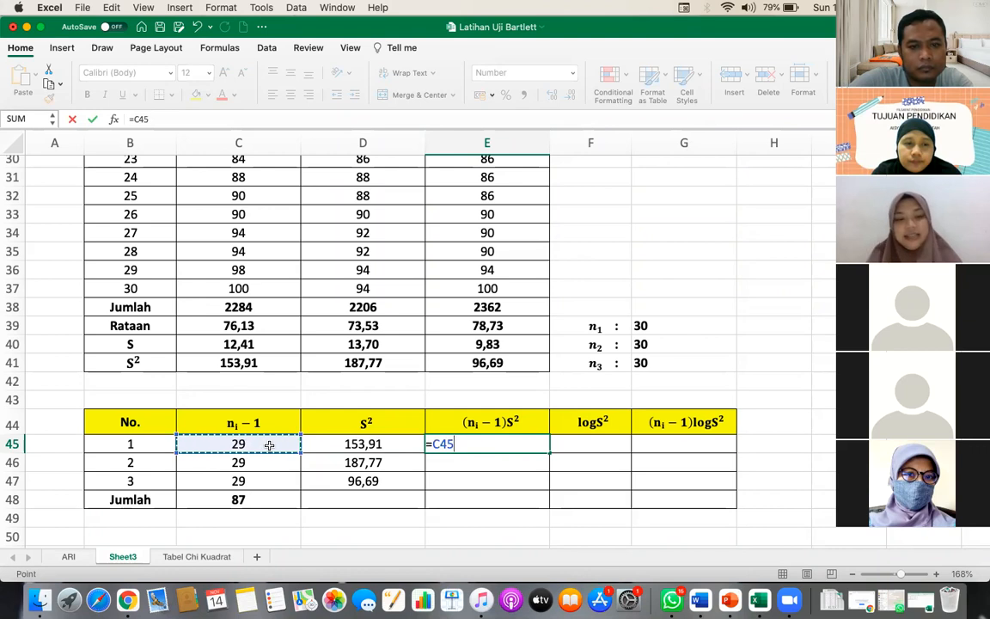
{"action": "type", "text": "*"}
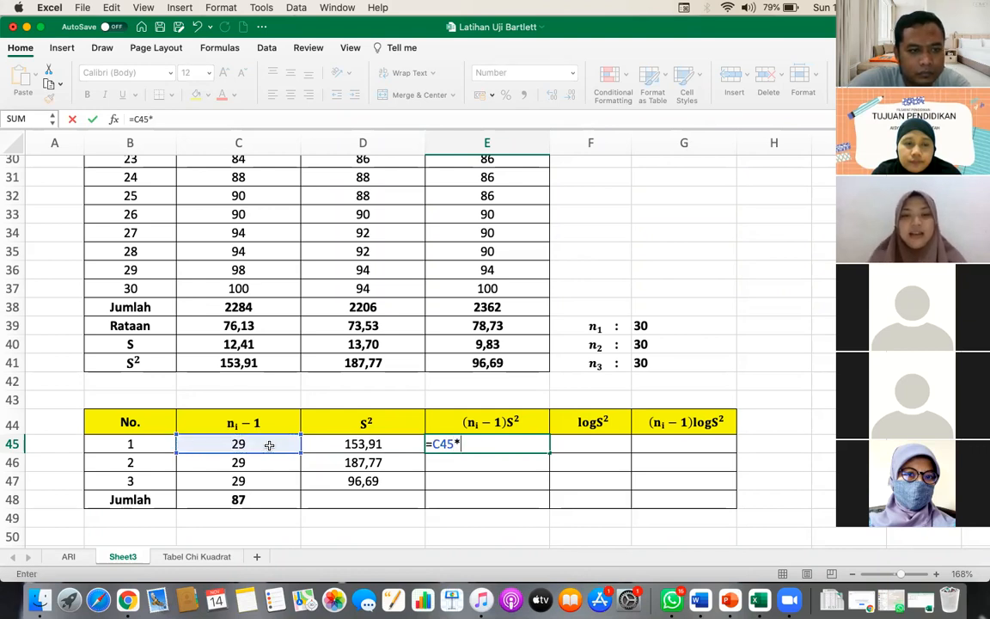
{"action": "left_click", "coordinate": [348, 447]}
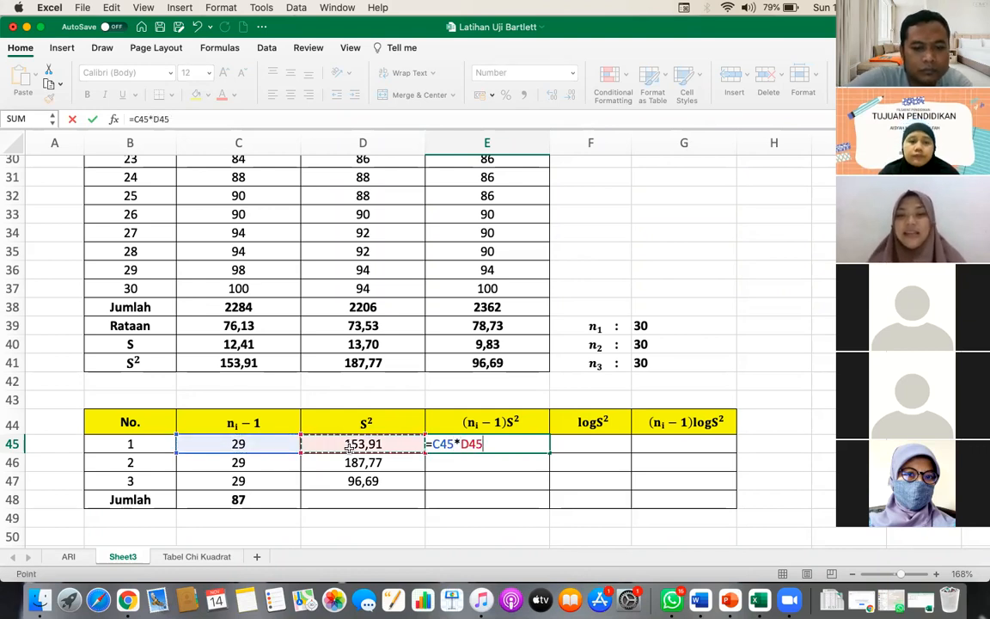
{"action": "key", "text": "Return"}
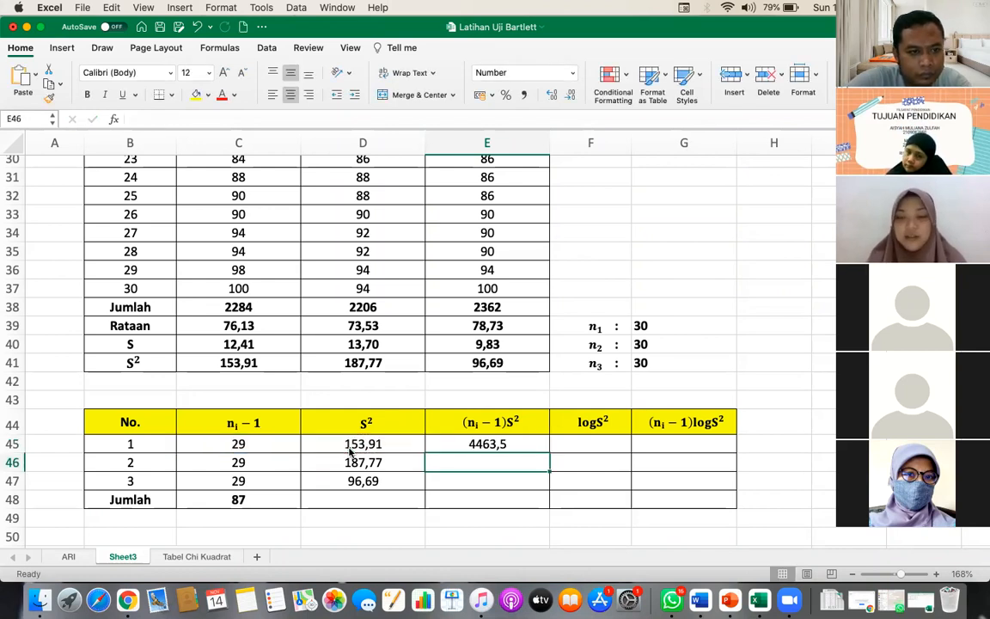
Step: Compute (n − 1)S² for classes 2 and 3 with =C46*D46 in cell E46 and =C47*D47 in cell E47
{"action": "type", "text": "="}
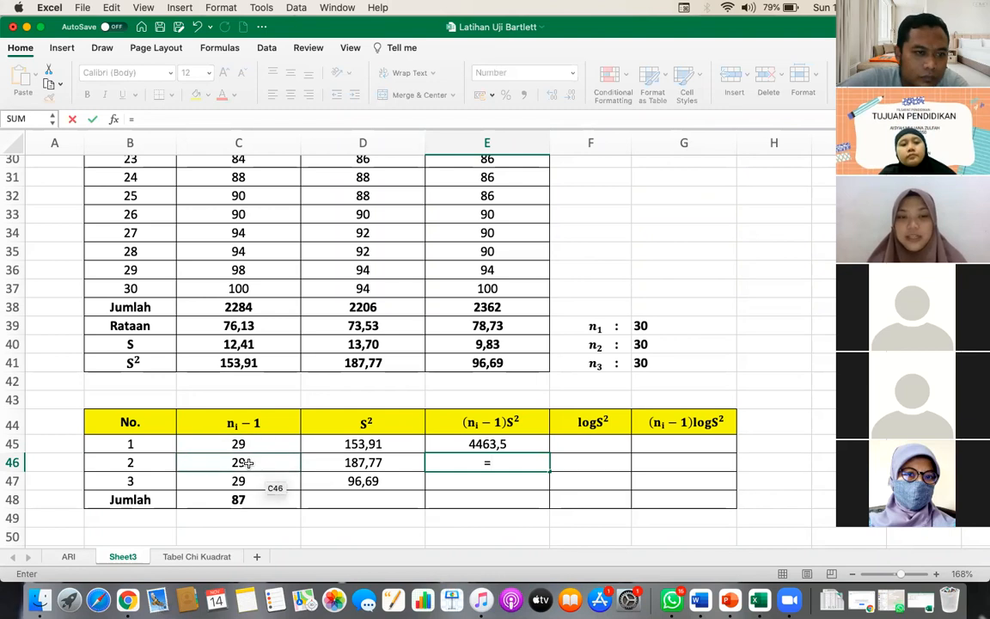
{"action": "left_click", "coordinate": [246, 463]}
{"action": "type", "text": "*"}
{"action": "left_click", "coordinate": [308, 462]}
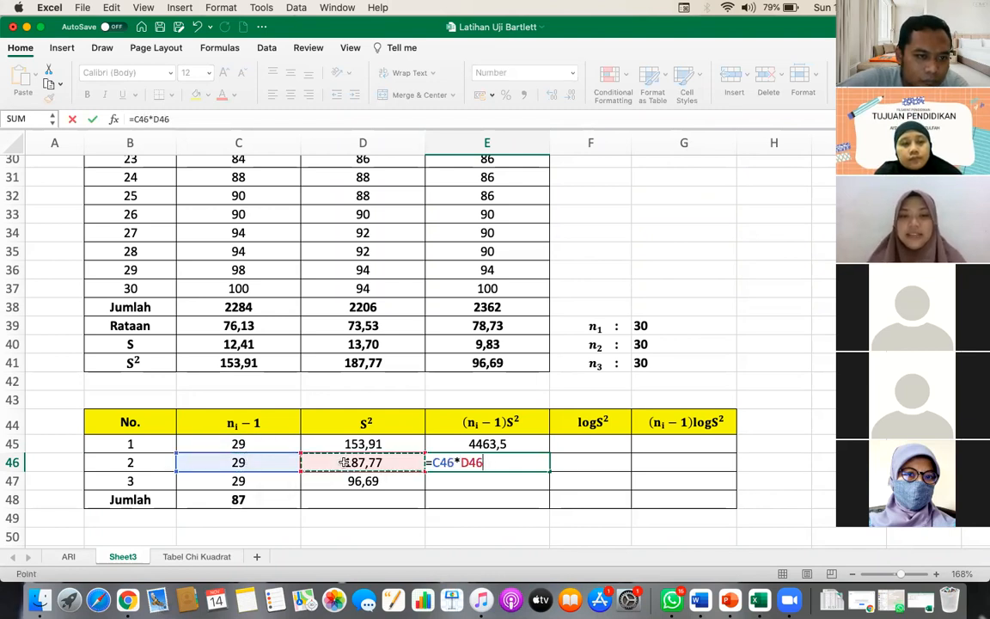
{"action": "key", "text": "Return"}
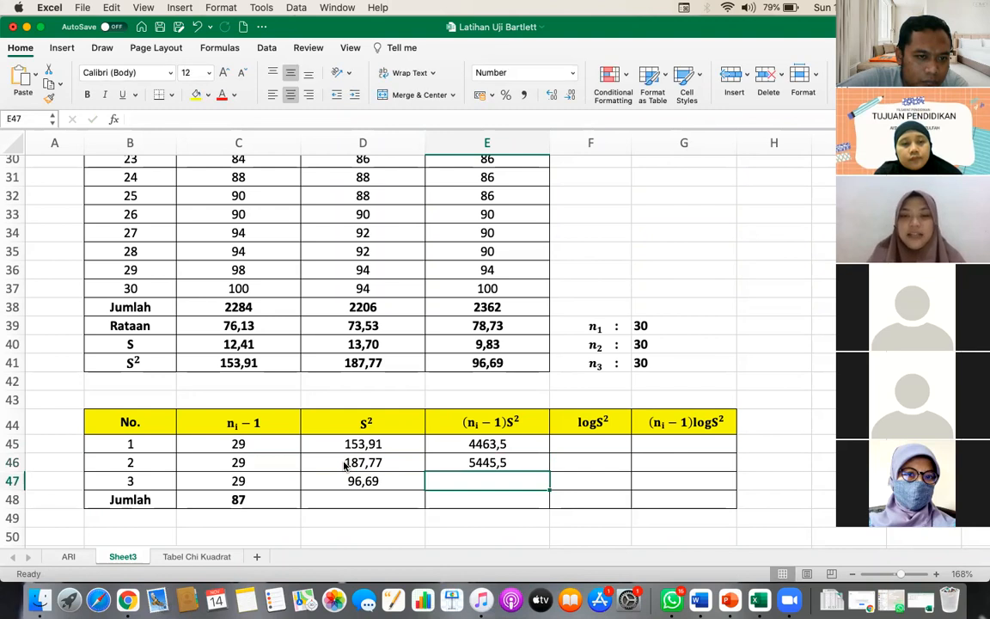
{"action": "type", "text": "="}
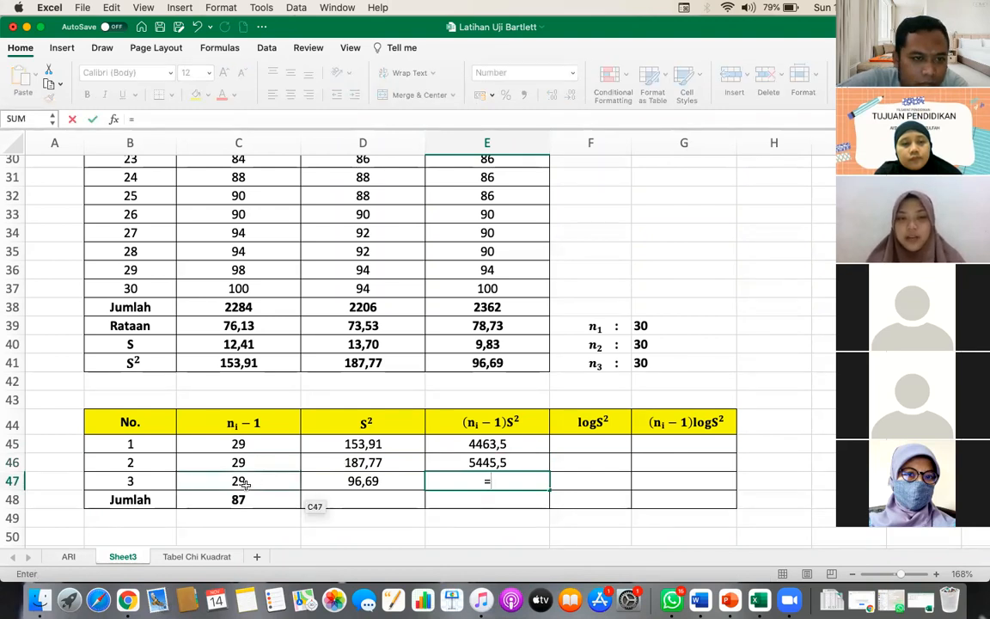
{"action": "left_click", "coordinate": [245, 484]}
{"action": "type", "text": "*"}
{"action": "left_click", "coordinate": [332, 484]}
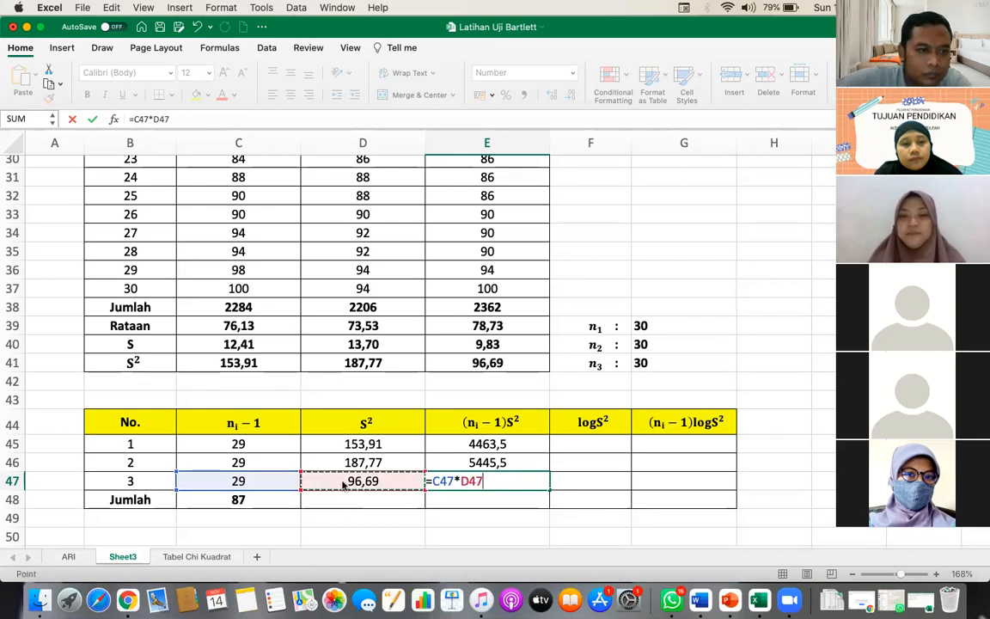
{"action": "key", "text": "Return"}
Step: Total the (n − 1)S² column in the Jumlah row with =SUM(E45:E47) in cell E48
{"action": "type", "text": "=SUM("}
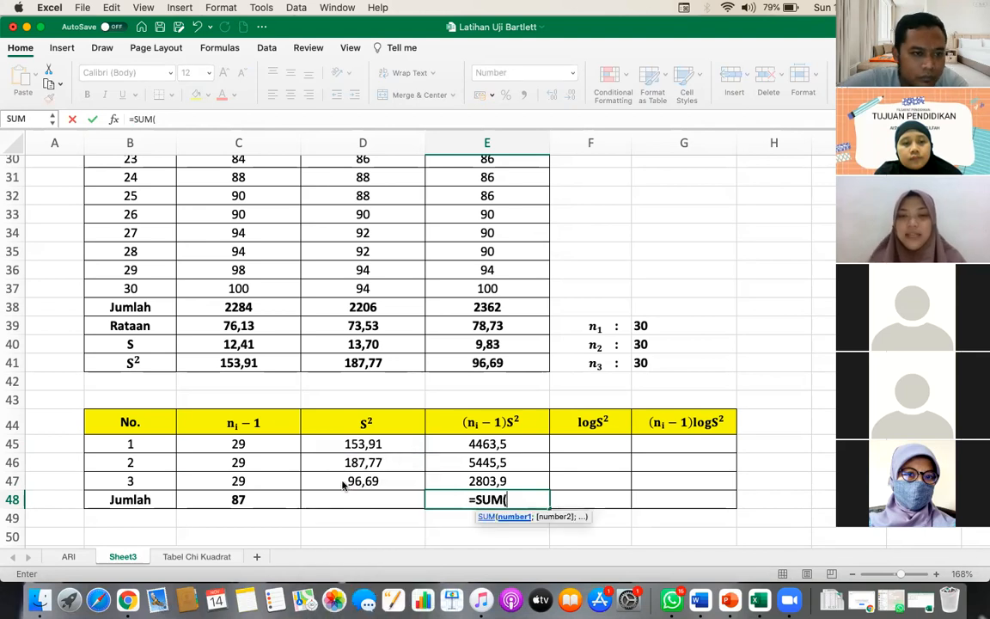
{"action": "left_click", "coordinate": [496, 444]}
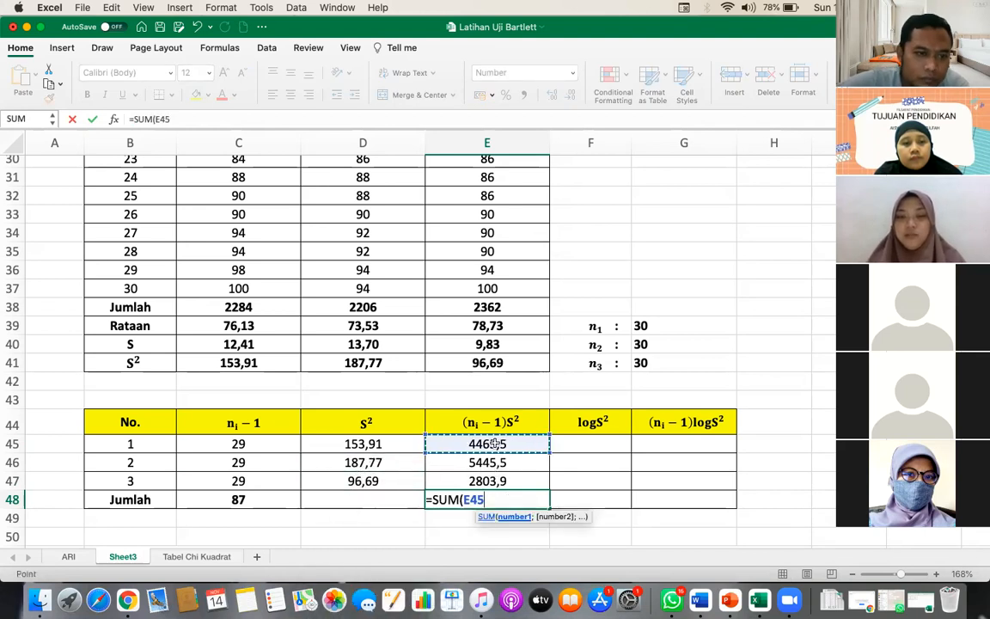
{"action": "key", "text": "shift+Down"}
{"action": "key", "text": "shift+Down"}
{"action": "type", "text": ")"}
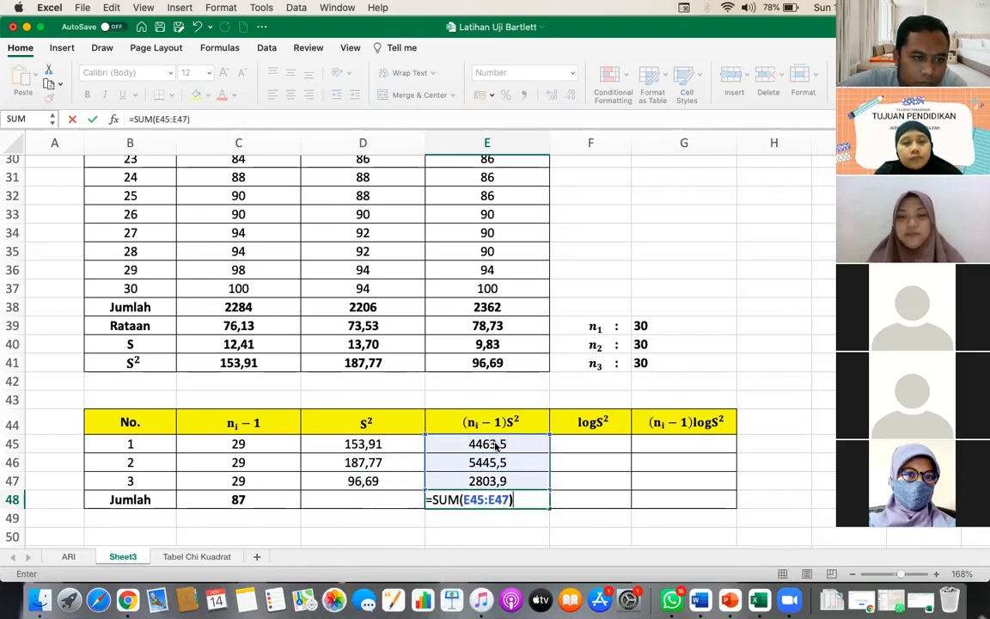
{"action": "key", "text": "Return"}
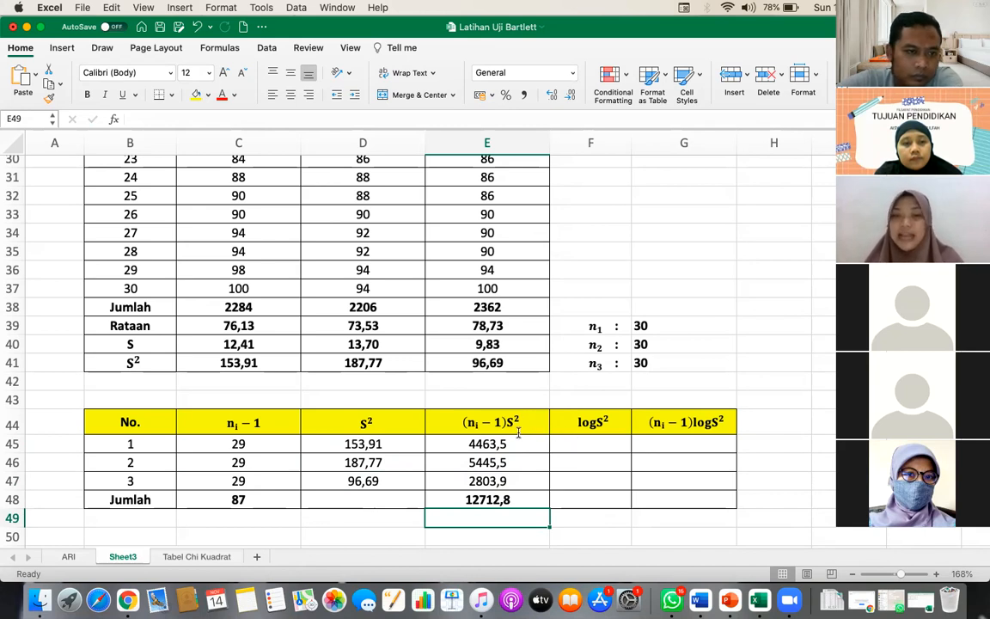
Step: Compute logS² for class 1 in cell F45 with =LOG(D45)
{"action": "left_click", "coordinate": [581, 445]}
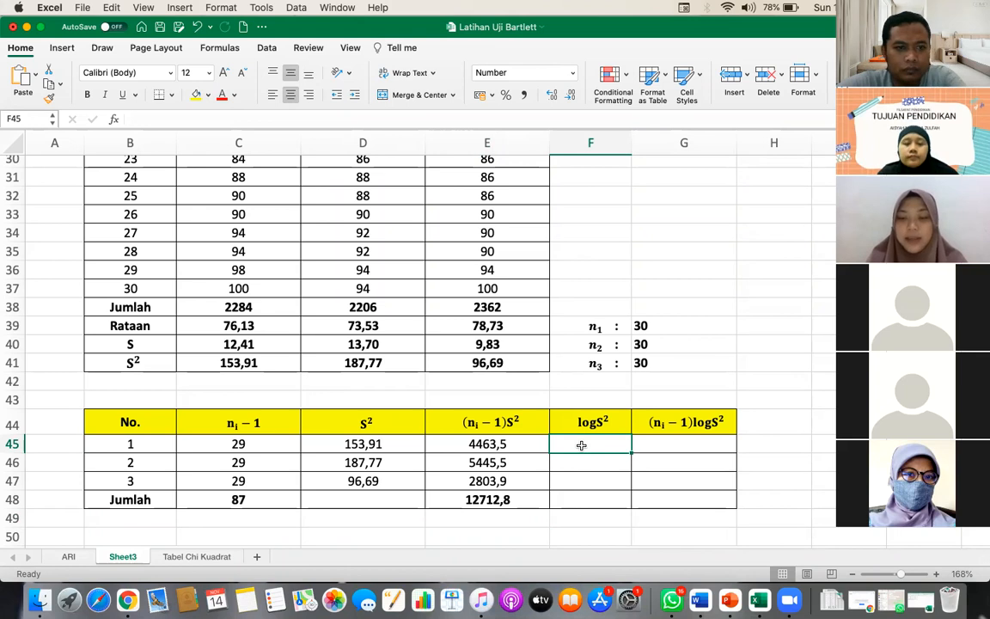
{"action": "type", "text": "=LOG"}
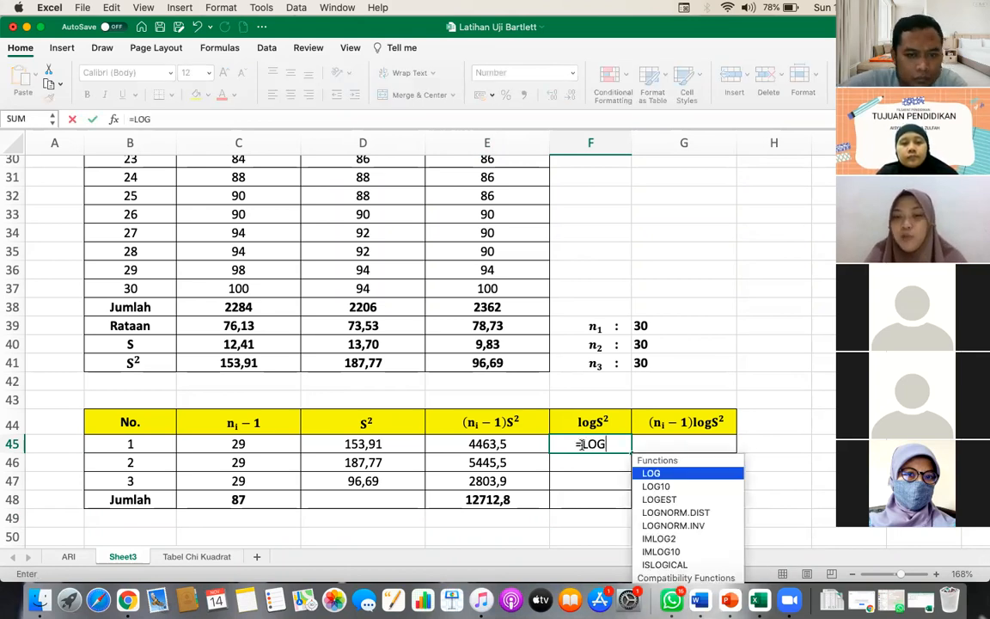
{"action": "type", "text": "("}
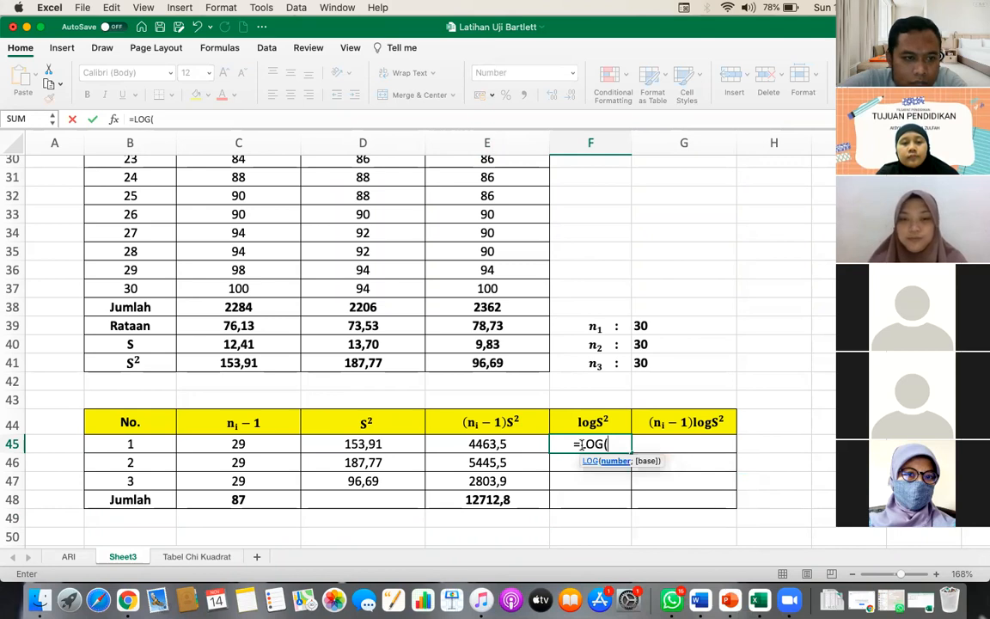
{"action": "left_click", "coordinate": [406, 439]}
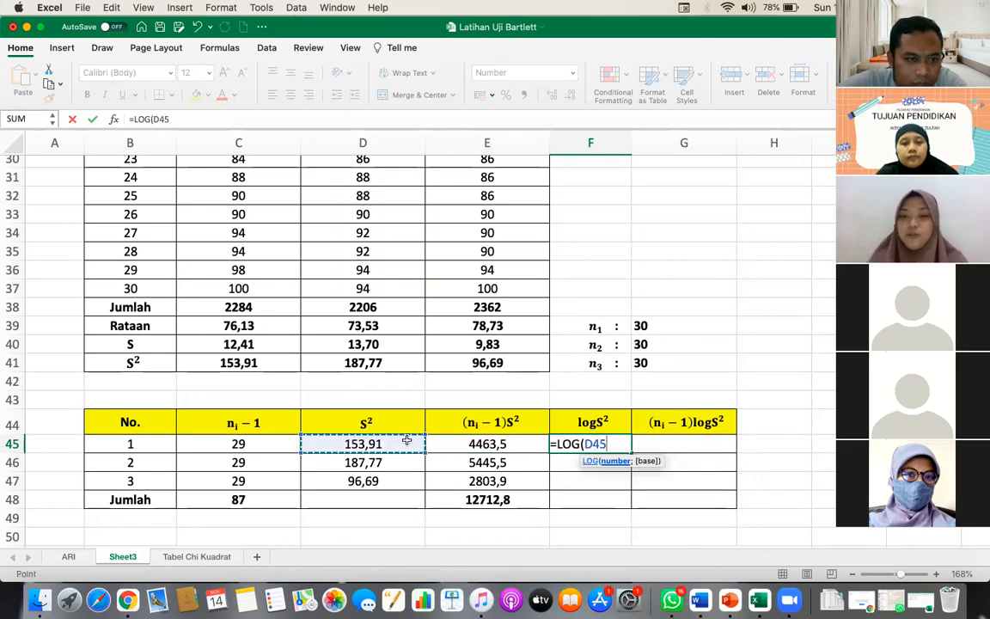
{"action": "type", "text": ")"}
{"action": "key", "text": "Return"}
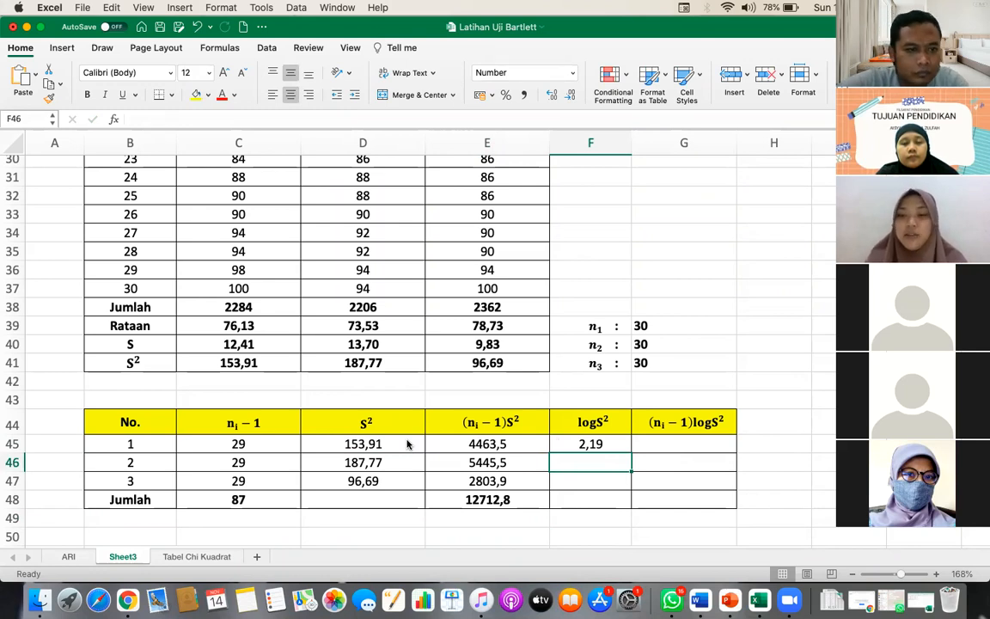
Step: Compute logS² for classes 2 and 3 with =LOG(D46) in cell F46 and =LOG(D47) in cell F47
{"action": "type", "text": "=LOG("}
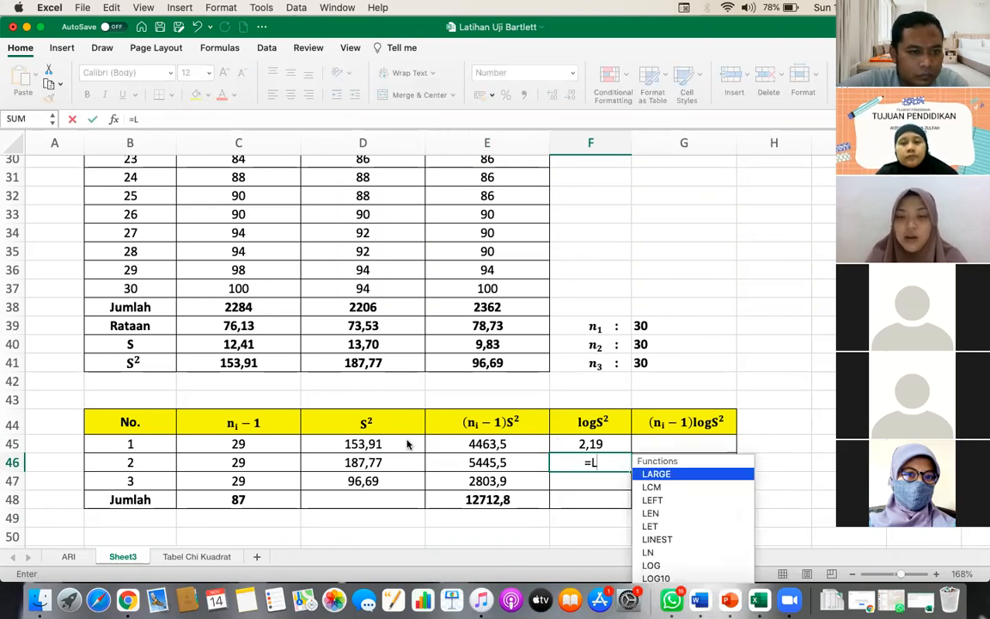
{"action": "left_click", "coordinate": [343, 463]}
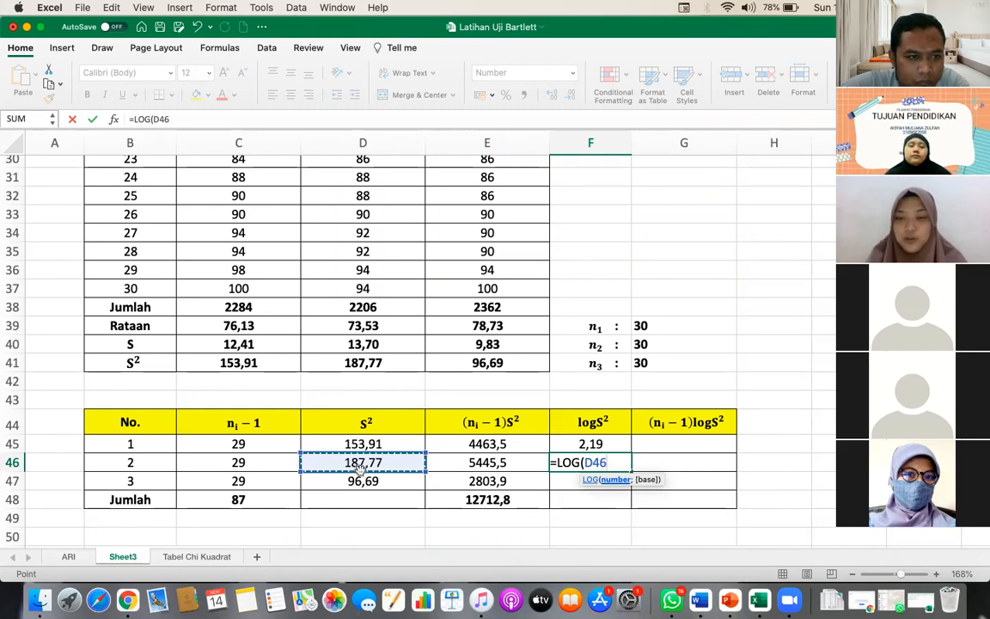
{"action": "type", "text": ")"}
{"action": "key", "text": "Return"}
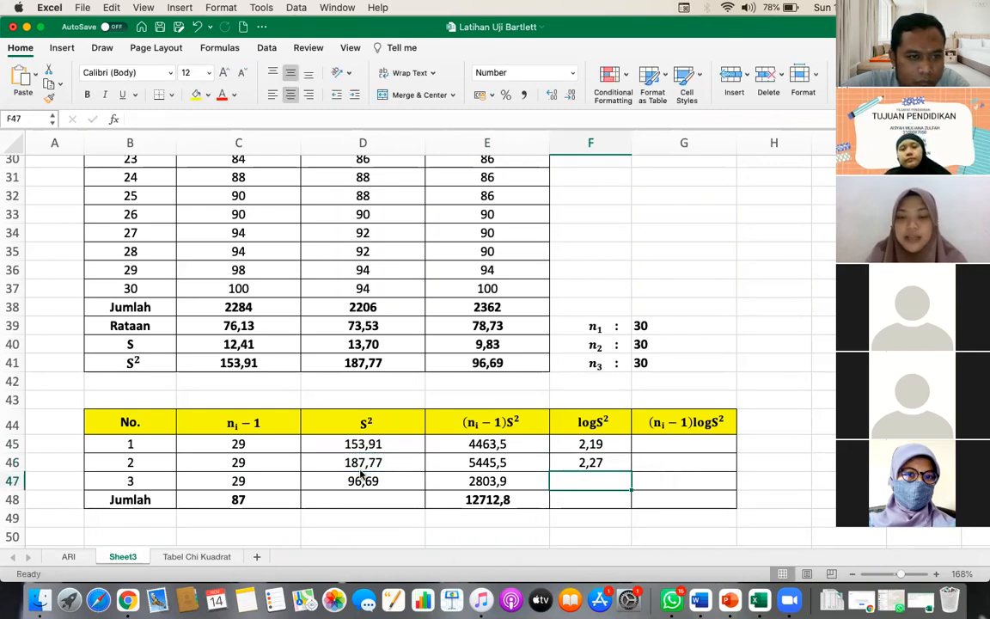
{"action": "type", "text": "=LOG("}
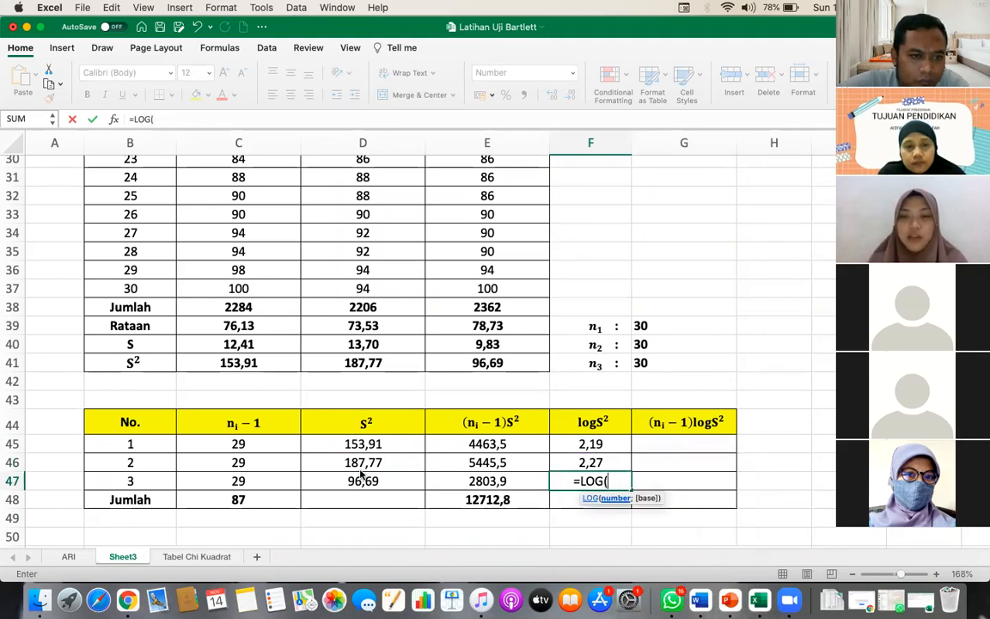
{"action": "left_click", "coordinate": [347, 482]}
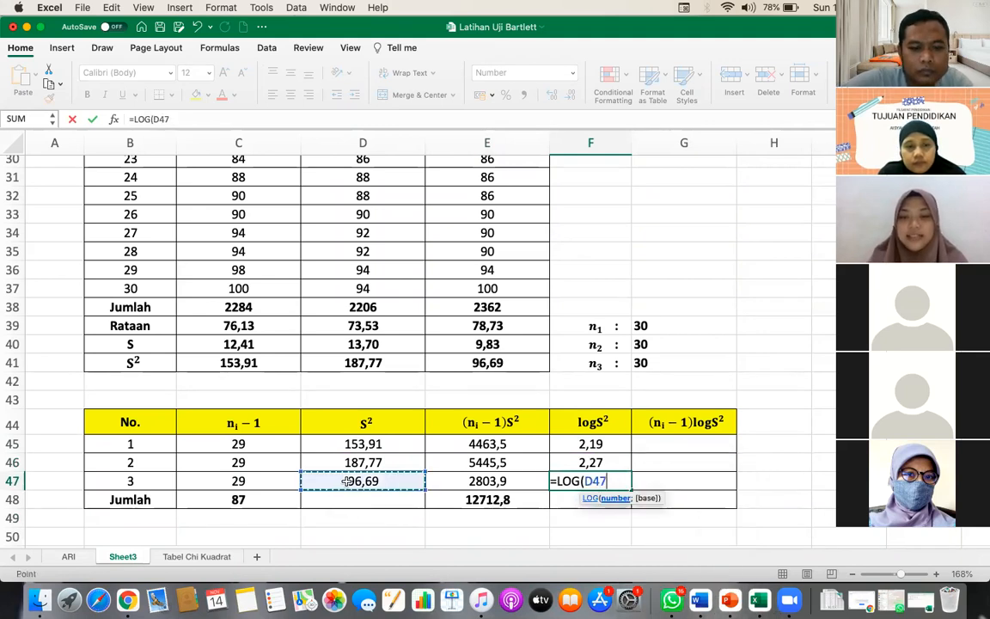
{"action": "type", "text": ")"}
{"action": "key", "text": "Return"}
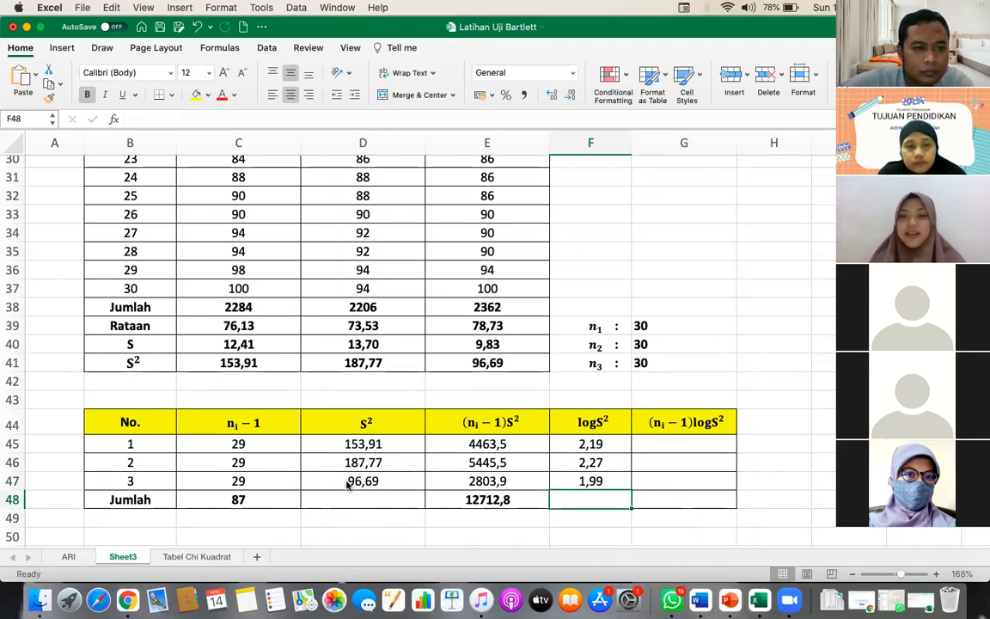
Step: Compute (n − 1)logS² for class 1 with =C45*F45 in cell G45
{"action": "left_click", "coordinate": [677, 448]}
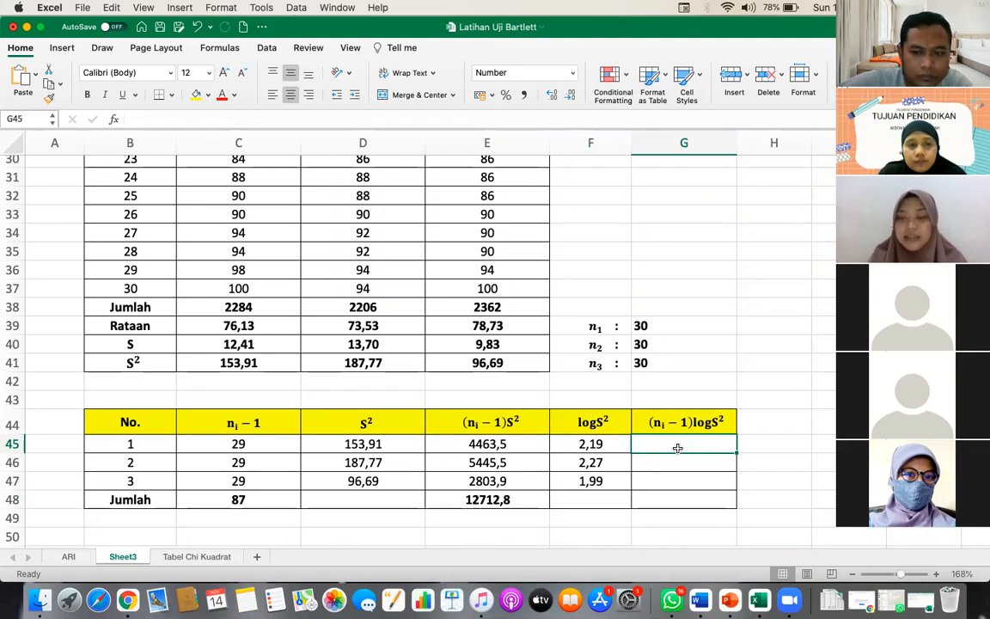
{"action": "type", "text": "="}
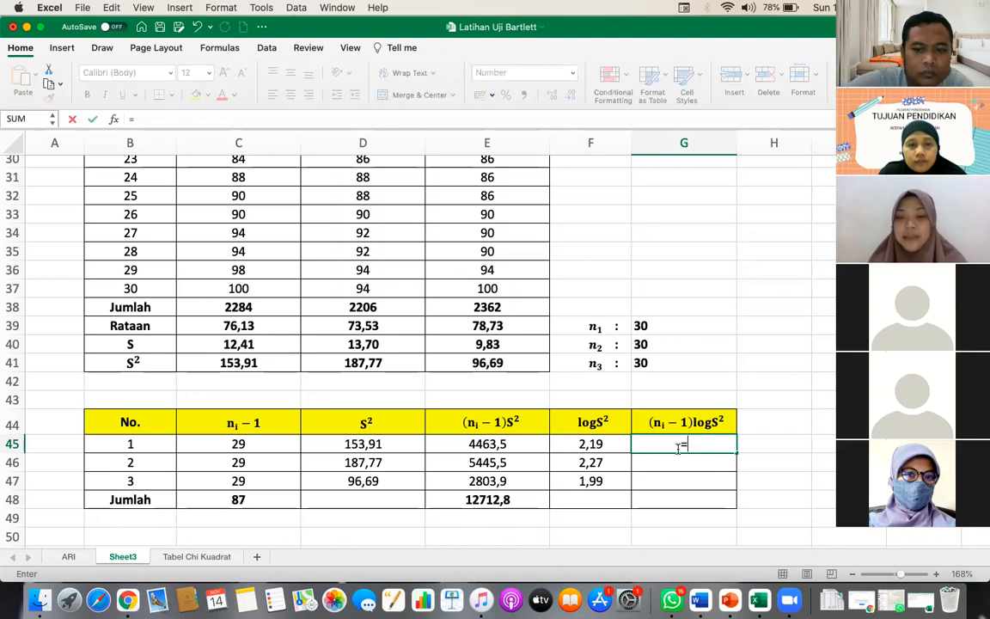
{"action": "left_click", "coordinate": [250, 443]}
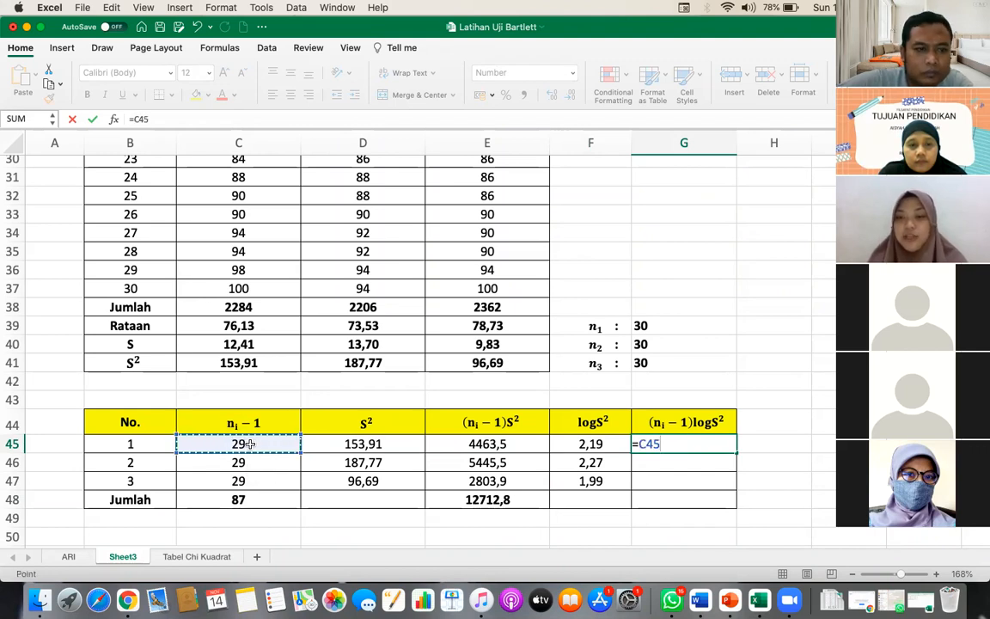
{"action": "type", "text": "*"}
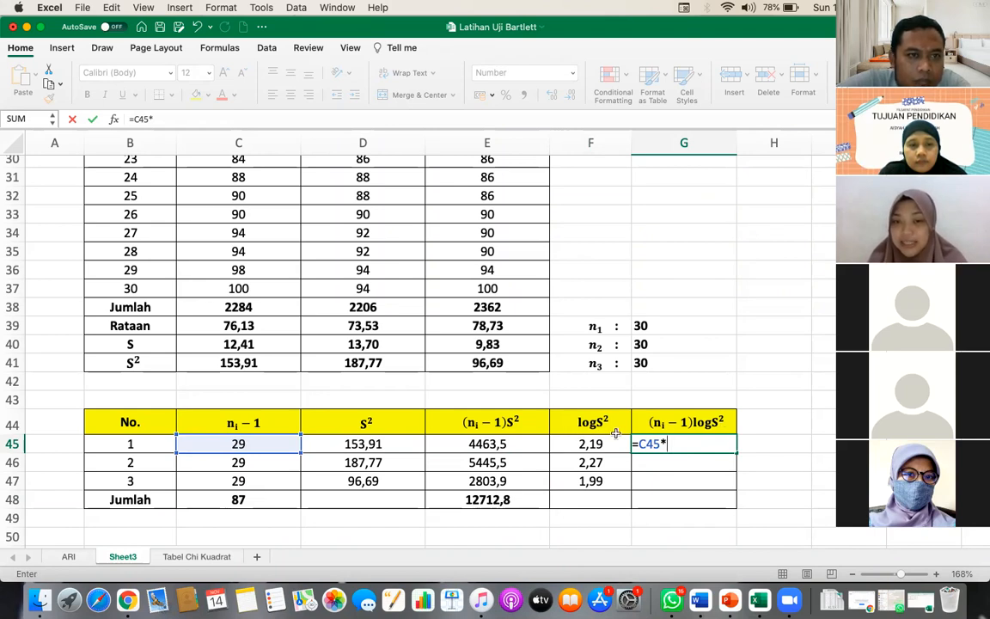
{"action": "left_click", "coordinate": [602, 444]}
{"action": "key", "text": "Return"}
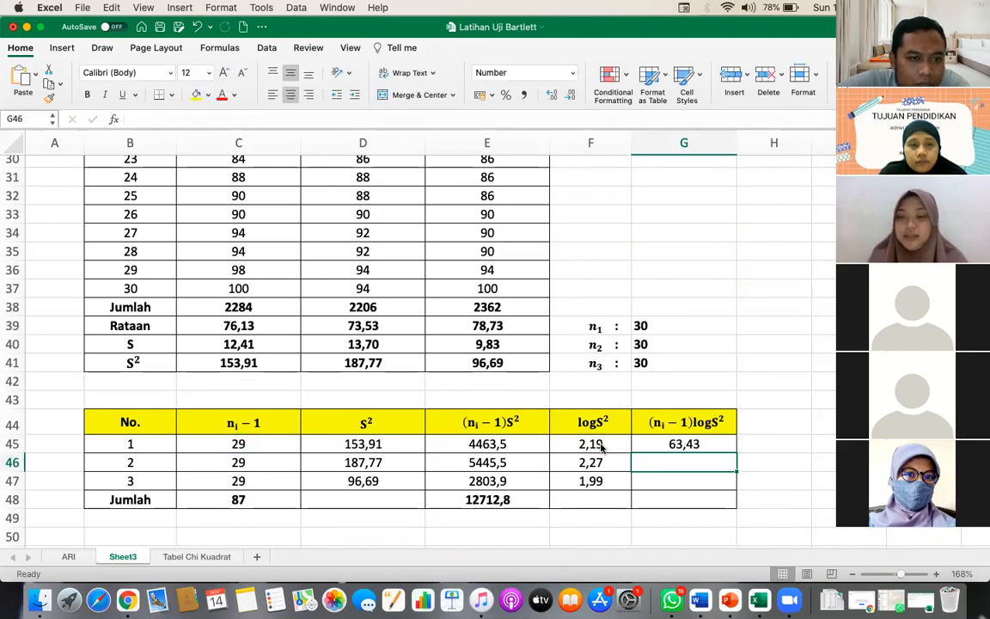
Step: Compute (n − 1)logS² for classes 2 and 3 with =C46*F46 in cell G46 and =C47*F47 in cell G47
{"action": "type", "text": "="}
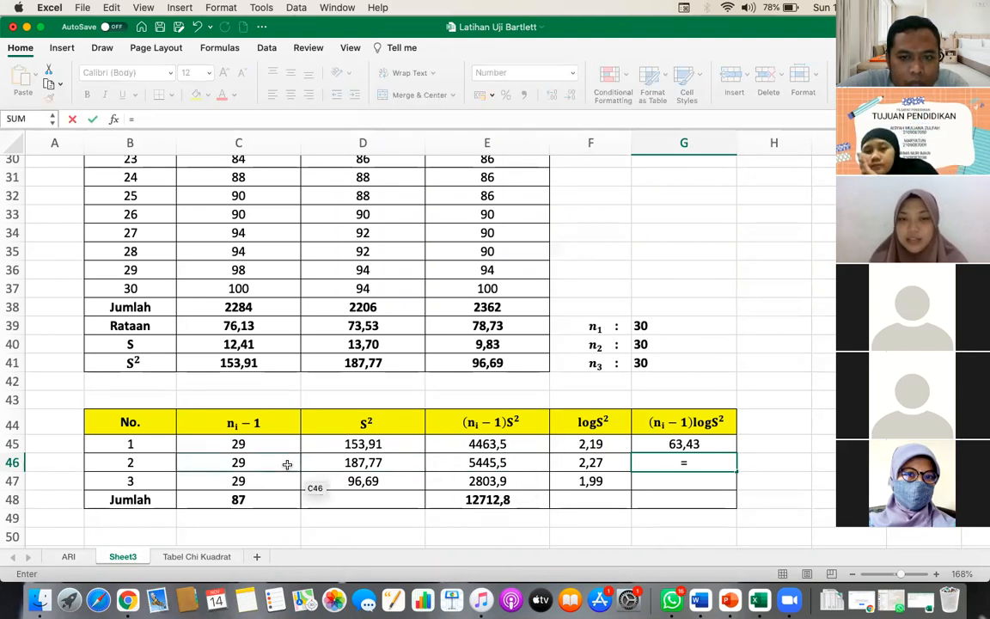
{"action": "left_click", "coordinate": [287, 464]}
{"action": "type", "text": "*"}
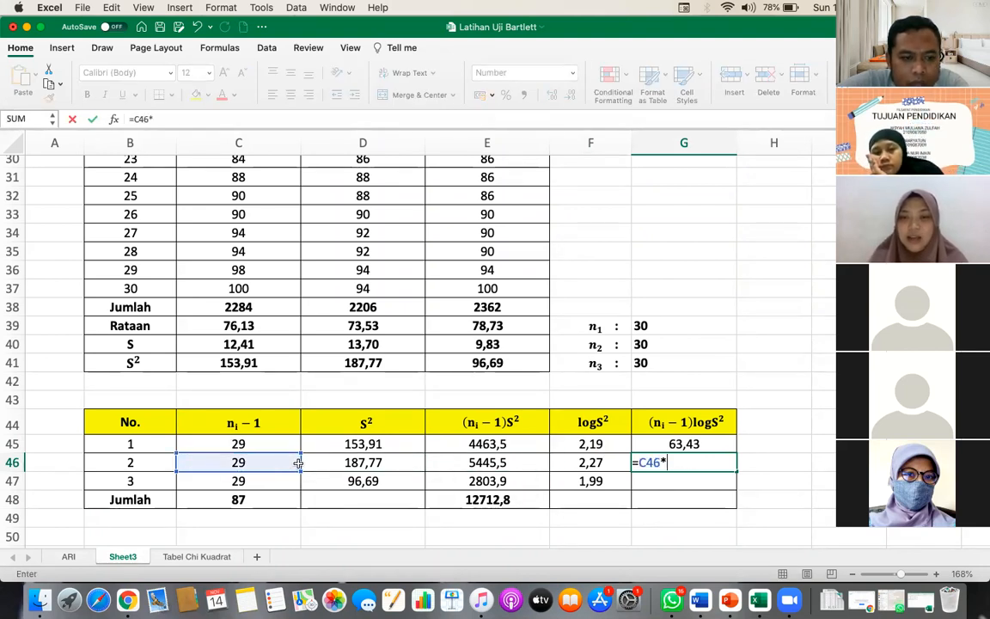
{"action": "left_click", "coordinate": [603, 464]}
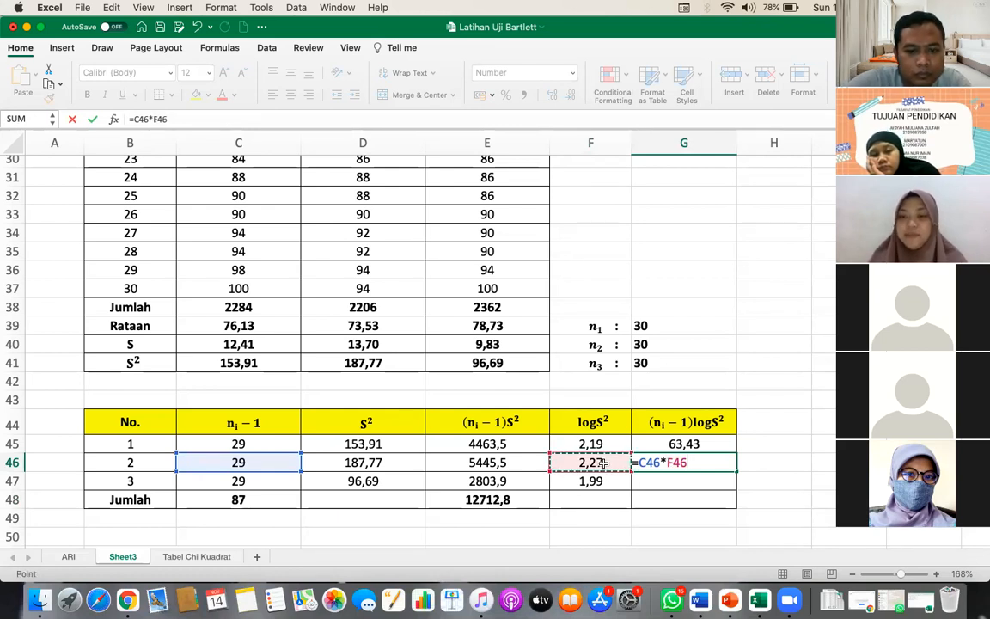
{"action": "key", "text": "Return"}
{"action": "type", "text": "="}
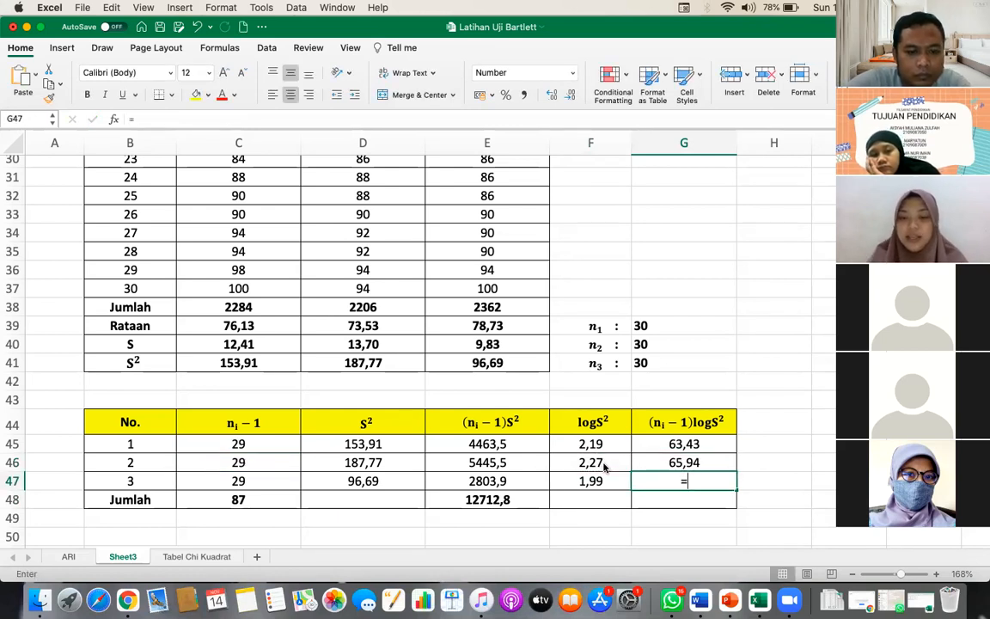
{"action": "left_click", "coordinate": [282, 480]}
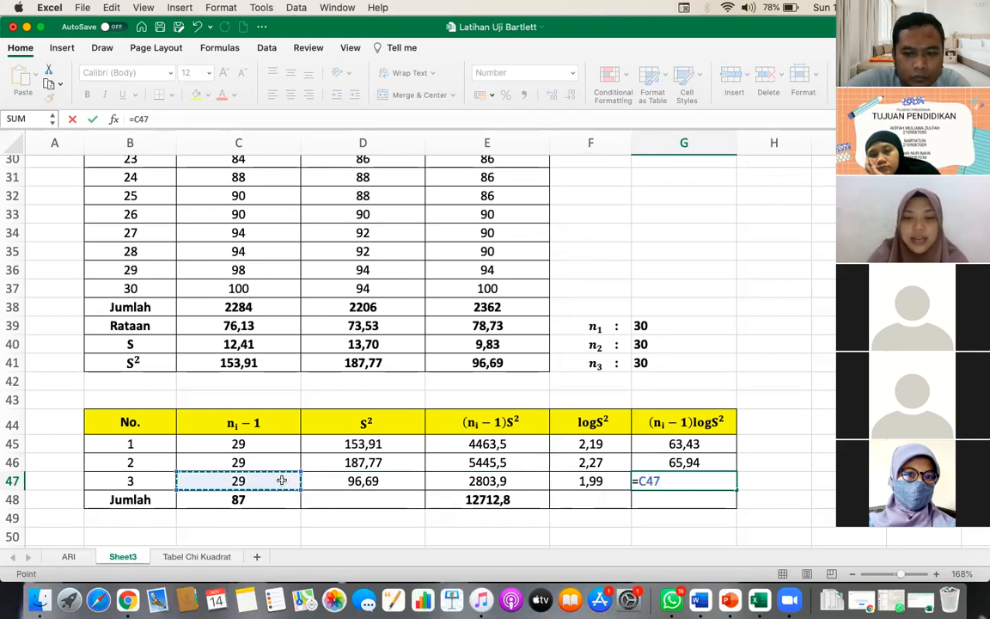
{"action": "type", "text": "*"}
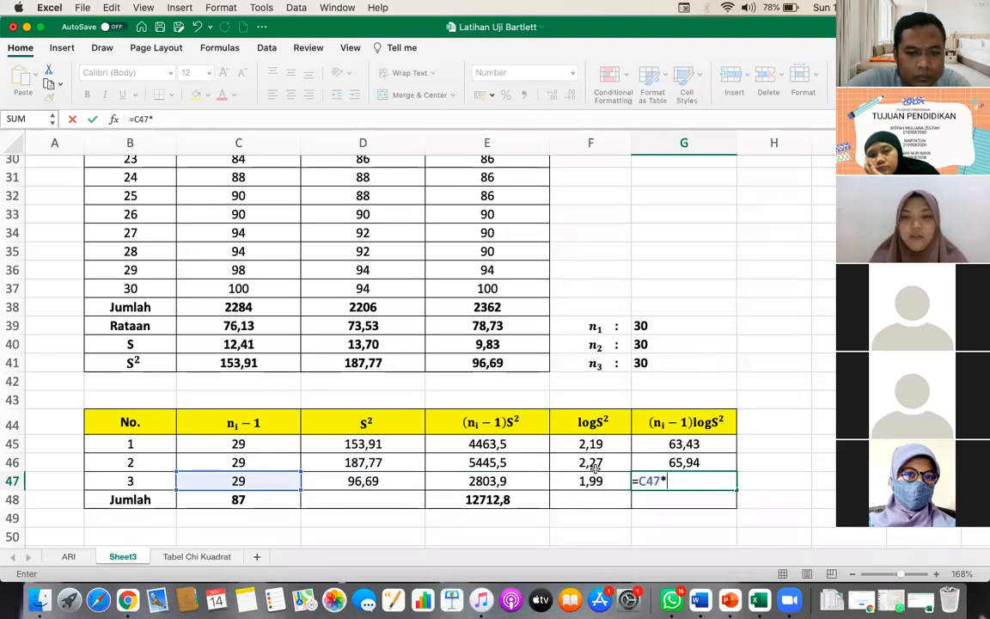
{"action": "left_click", "coordinate": [597, 483]}
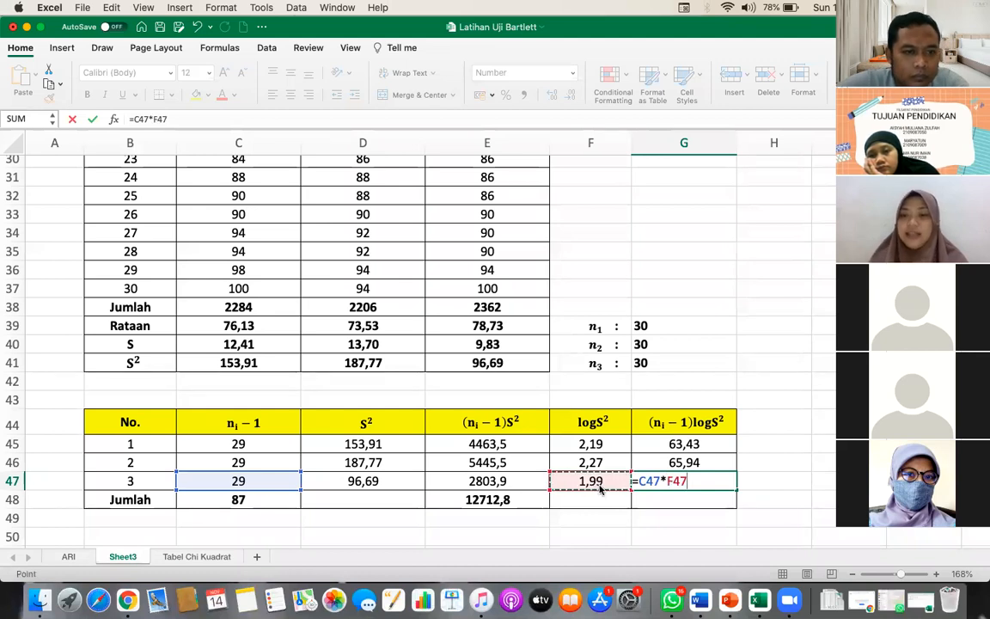
{"action": "key", "text": "Return"}
Step: Total the (n − 1)logS² column in the Jumlah row with =SUM(G45:G47) in cell G48
{"action": "type", "text": "=SUM("}
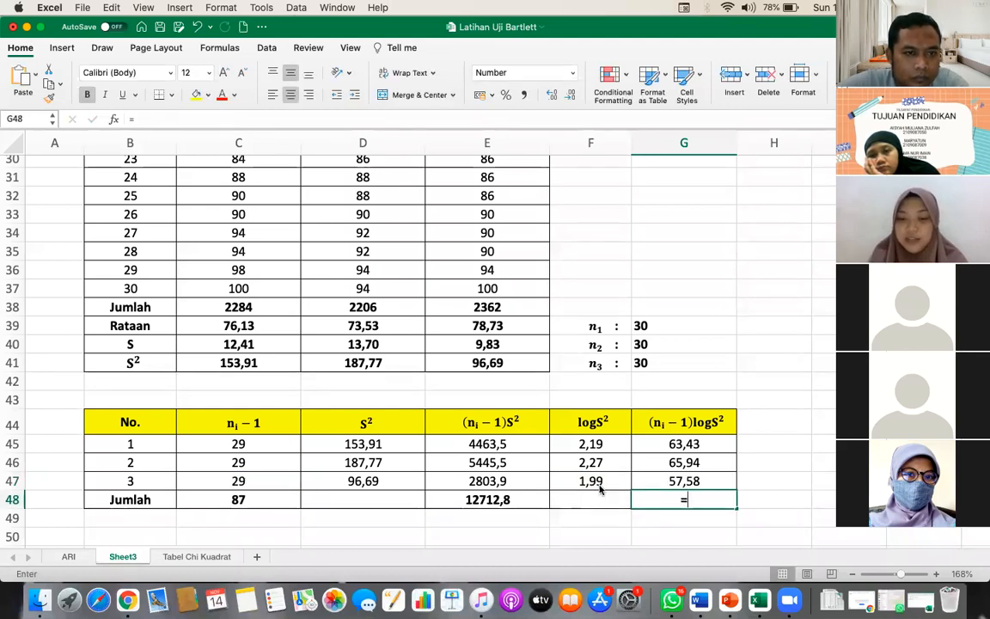
{"action": "left_click", "coordinate": [649, 445]}
{"action": "key", "text": "shift+Down"}
{"action": "key", "text": "shift+Down"}
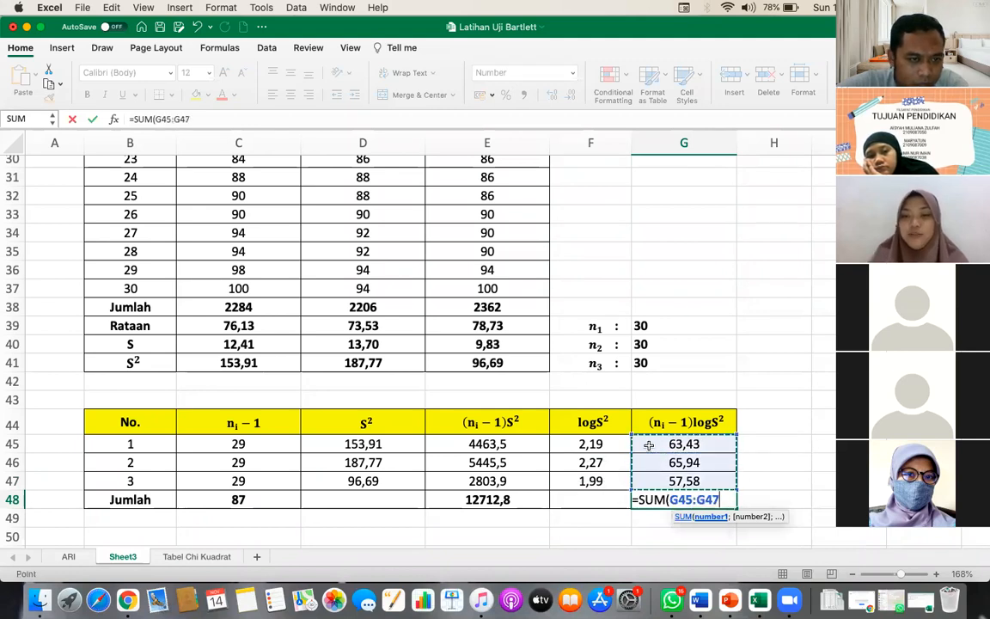
{"action": "key", "text": "Return"}
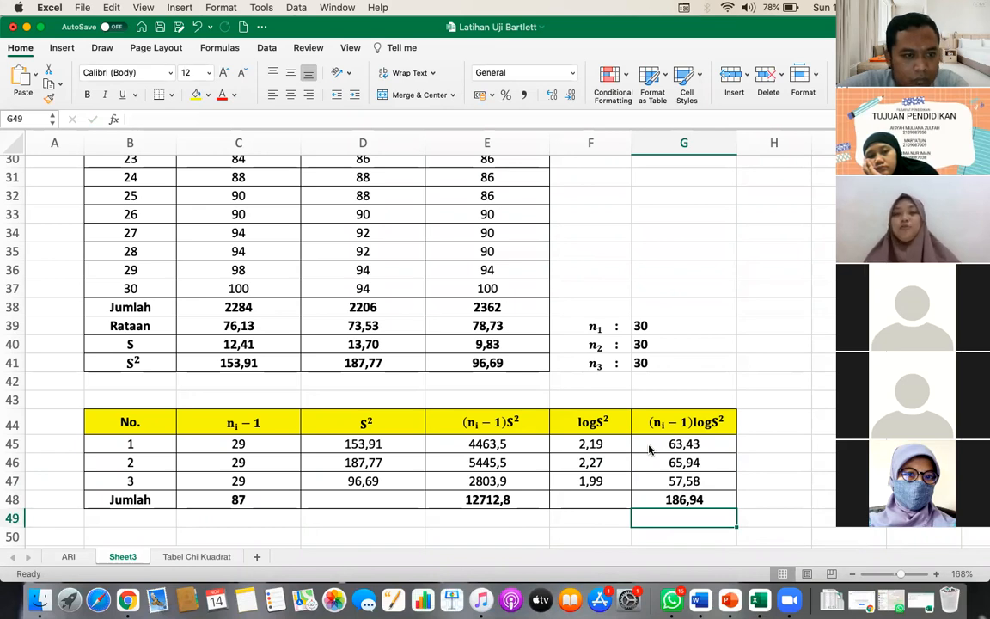
Step: Examine the Variansi Gabungan, Harga B Satuan and Uji Bartlett formulas below the helper table, along with the three class variances in row 41
{"action": "scroll", "coordinate": [648, 448], "scroll_direction": "down", "scroll_amount": 3}
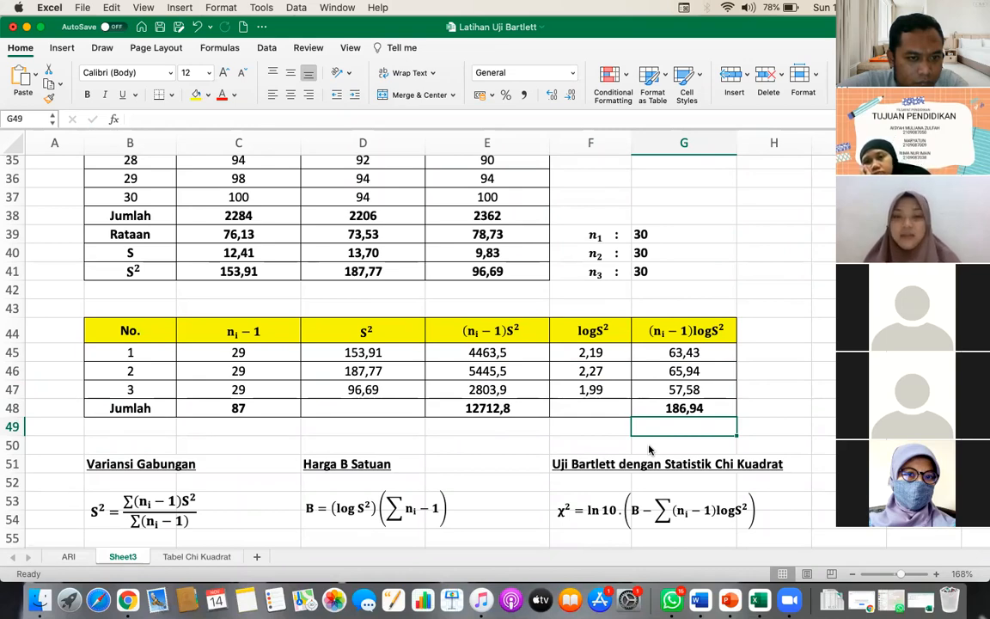
{"action": "scroll", "coordinate": [649, 450], "scroll_direction": "down", "scroll_amount": 7}
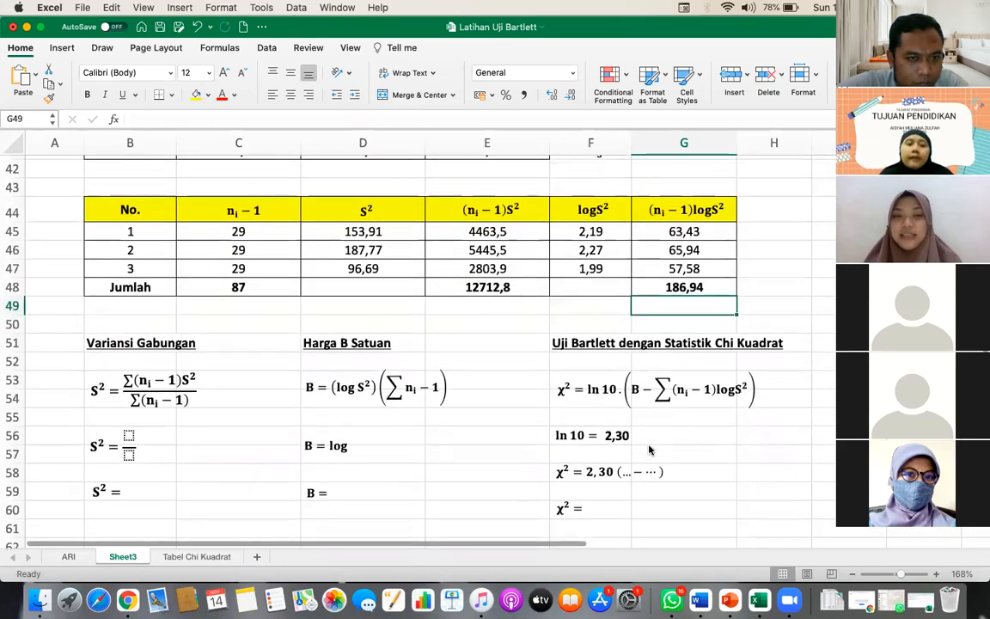
{"action": "scroll", "coordinate": [649, 449], "scroll_direction": "up", "scroll_amount": 1}
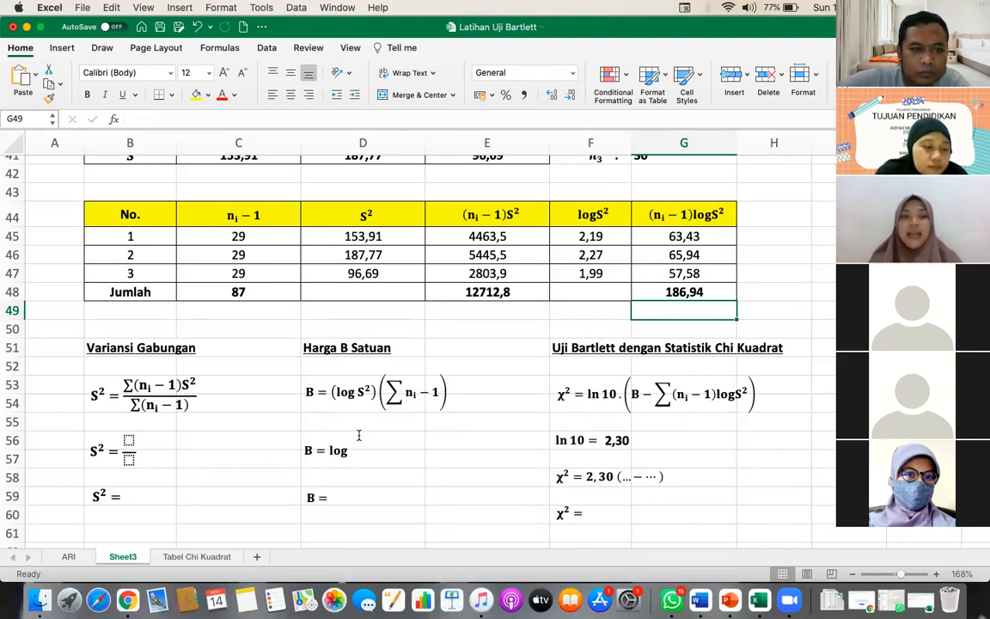
{"action": "scroll", "coordinate": [335, 435], "scroll_direction": "down", "scroll_amount": 1}
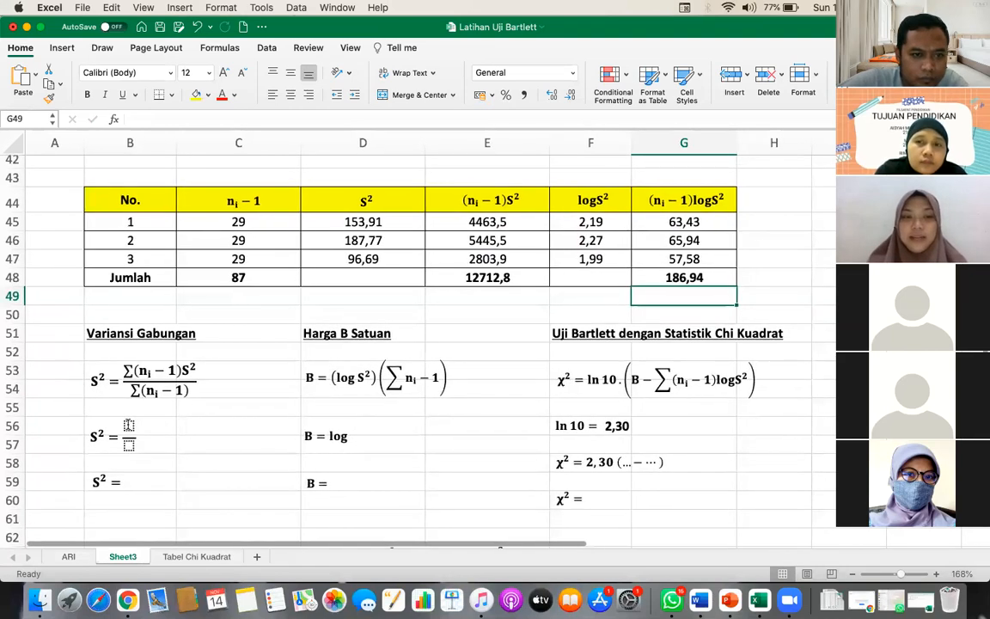
{"action": "left_click", "coordinate": [129, 425]}
{"action": "left_click", "coordinate": [196, 442]}
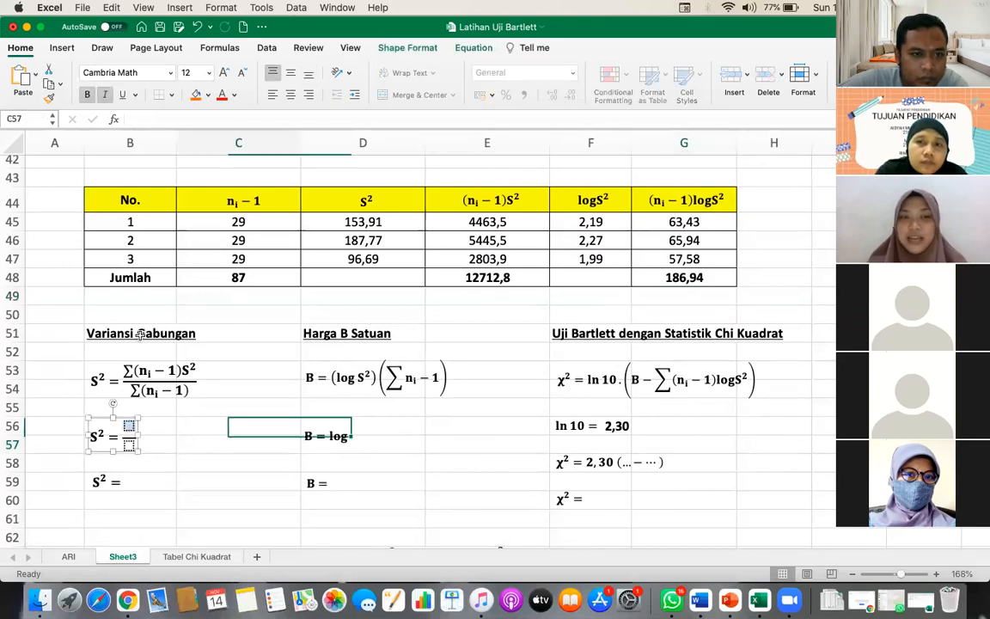
{"action": "scroll", "coordinate": [172, 352], "scroll_direction": "up", "scroll_amount": 5}
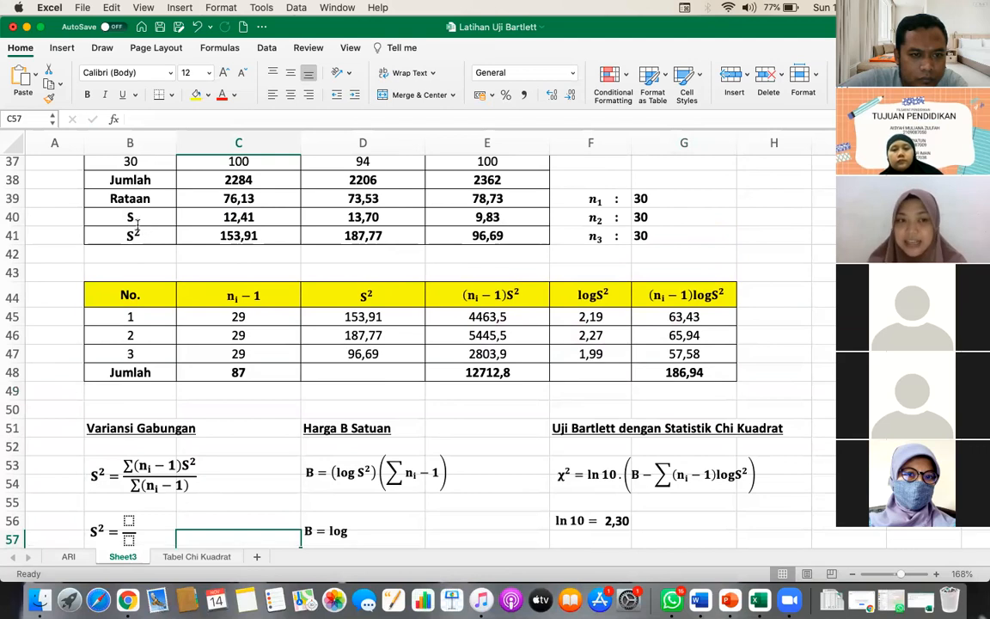
{"action": "left_click", "coordinate": [234, 239]}
{"action": "left_click", "coordinate": [352, 236]}
{"action": "left_click", "coordinate": [438, 236]}
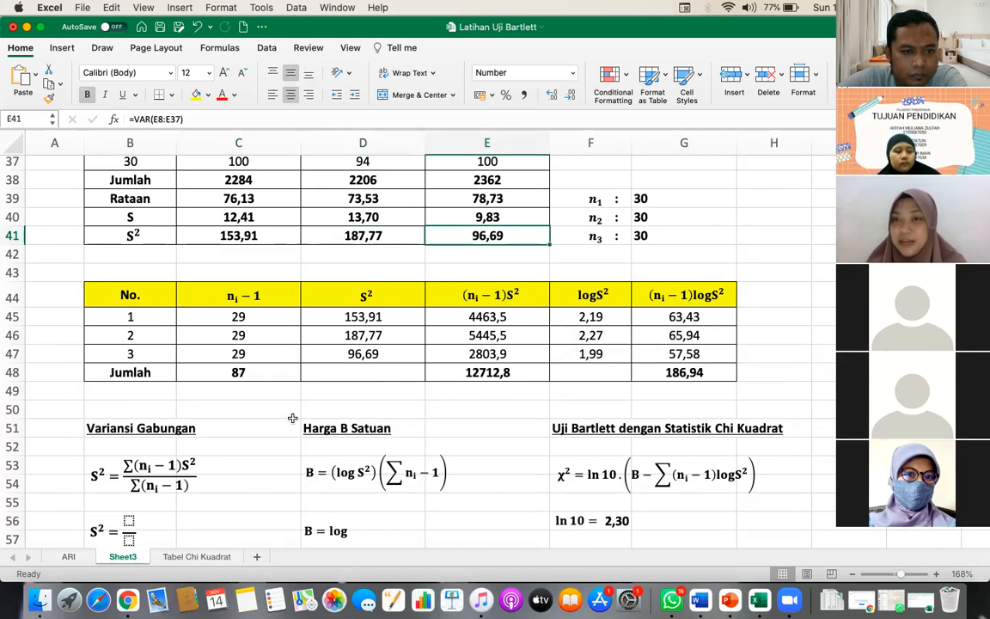
{"action": "scroll", "coordinate": [292, 418], "scroll_direction": "down", "scroll_amount": 5}
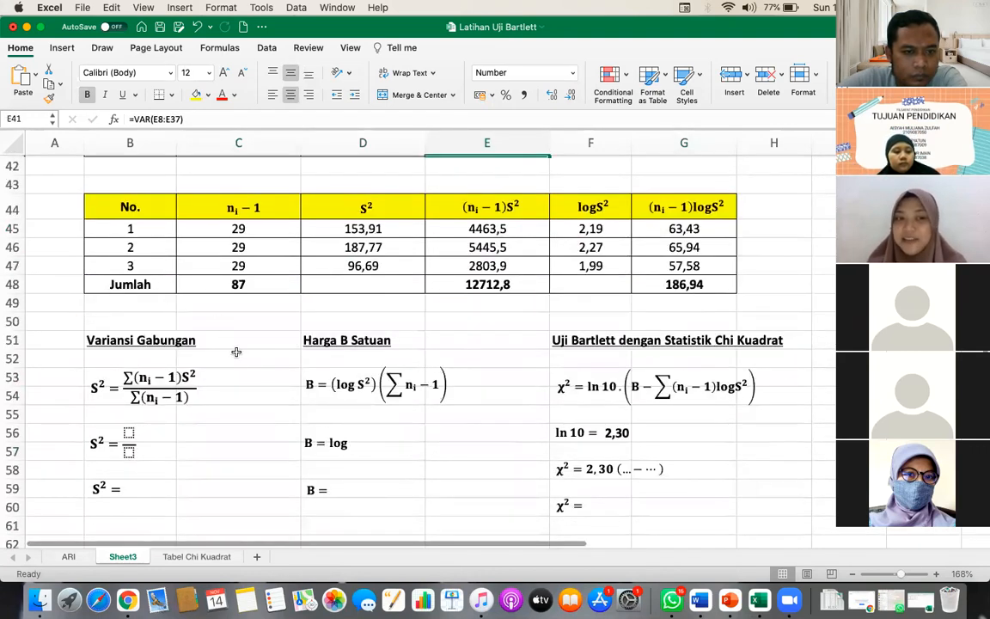
{"action": "scroll", "coordinate": [174, 325], "scroll_direction": "up", "scroll_amount": 1}
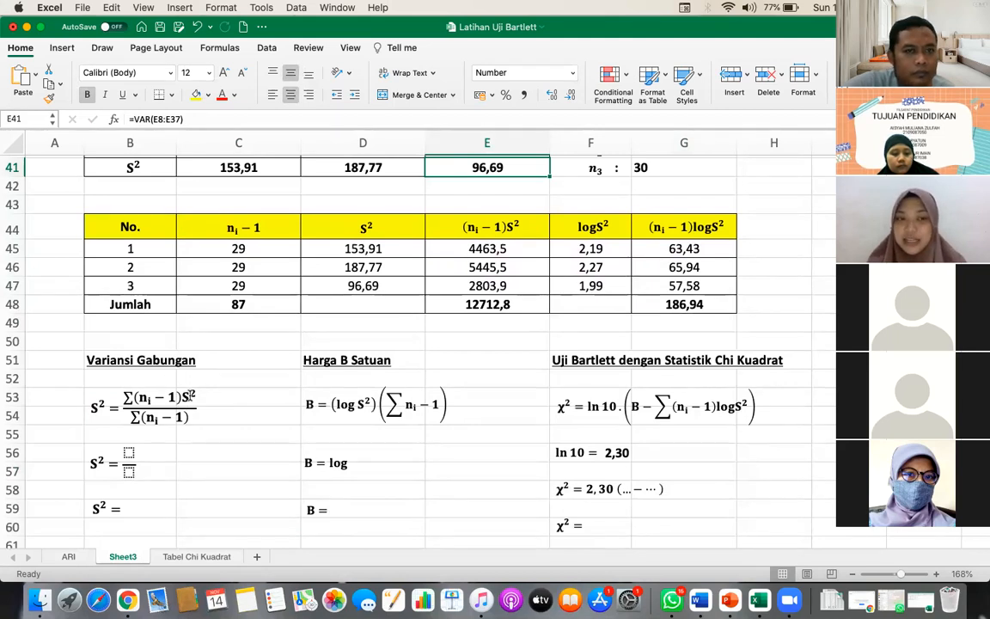
Step: Fill in the Variansi Gabungan fraction for S² with numerator 12712,8 and denominator 87
{"action": "left_click", "coordinate": [129, 453]}
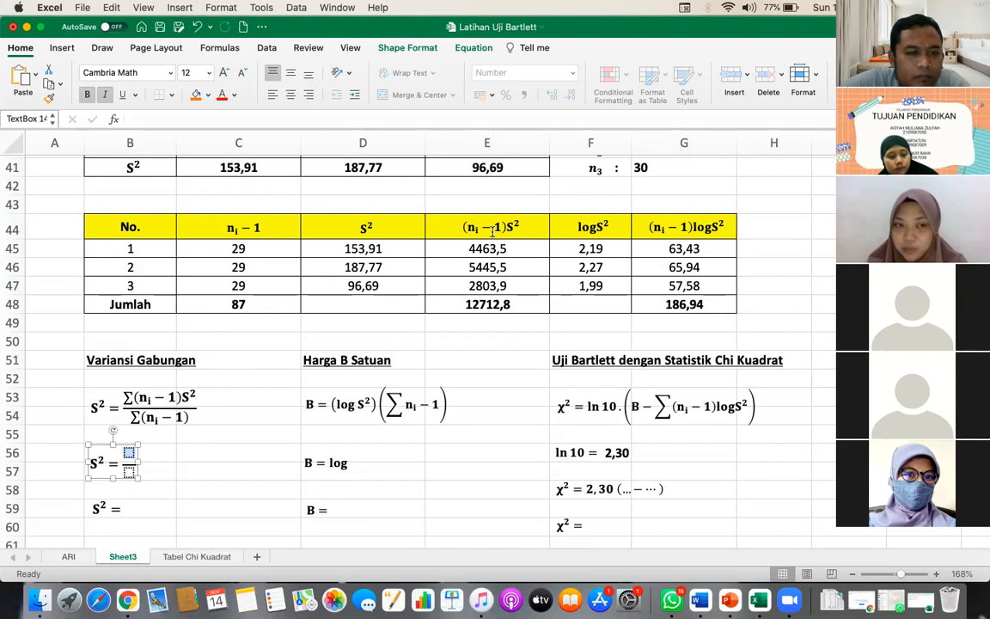
{"action": "left_click", "coordinate": [500, 304]}
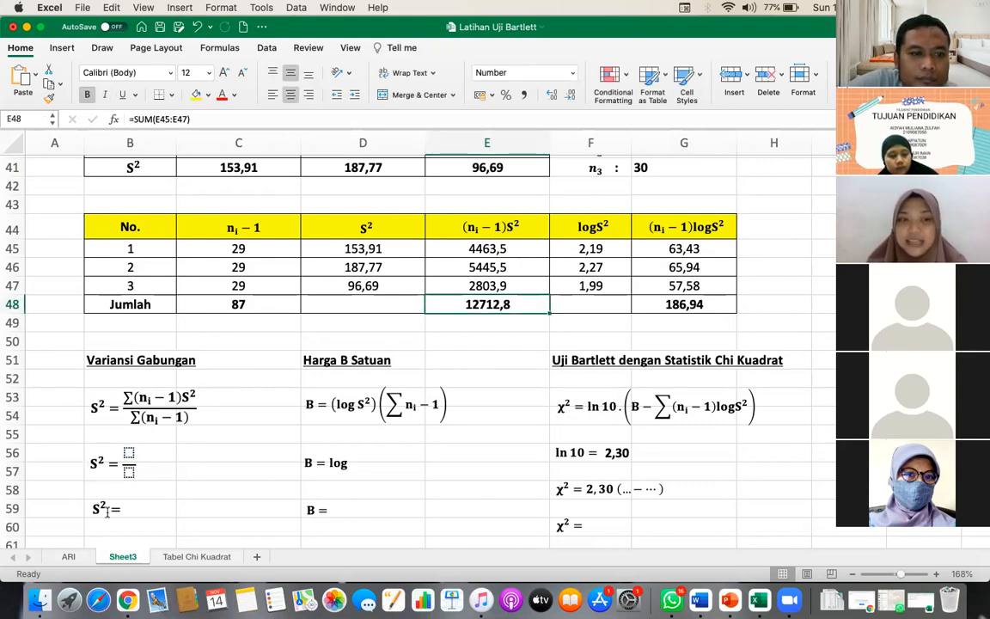
{"action": "left_click", "coordinate": [129, 453]}
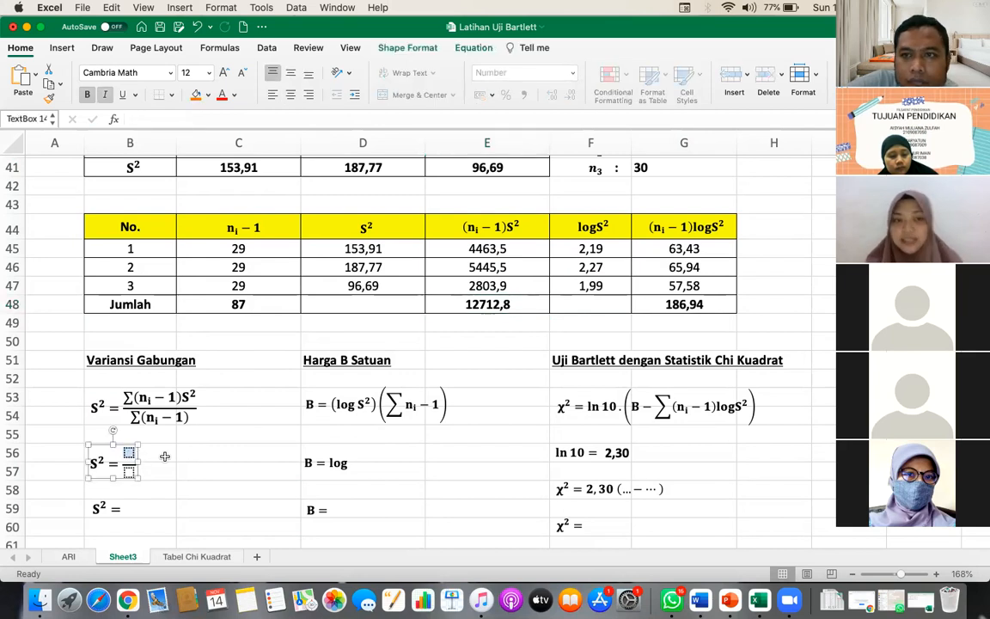
{"action": "type", "text": "1"}
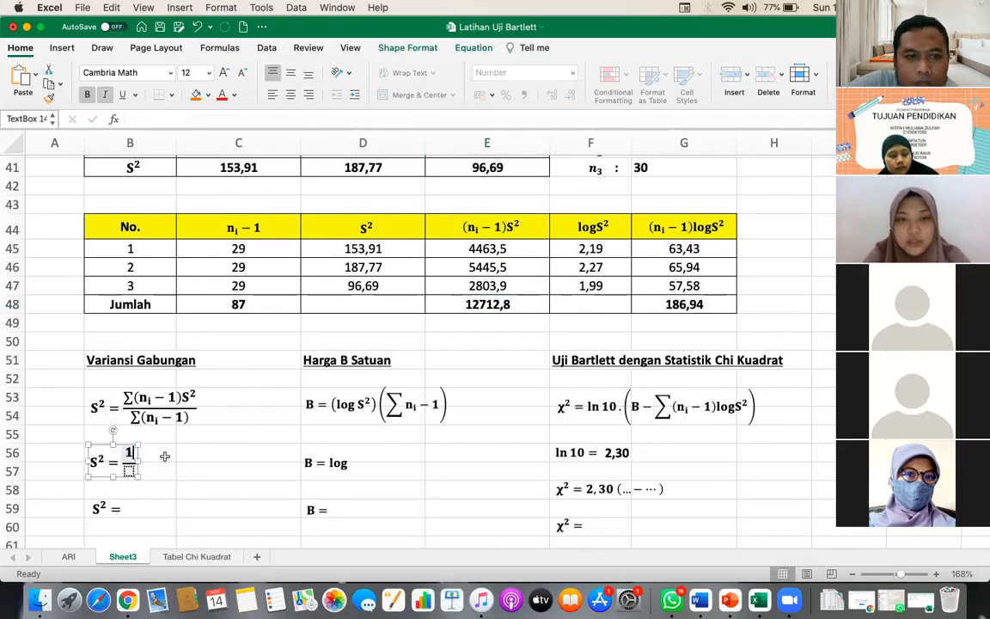
{"action": "type", "text": "2"}
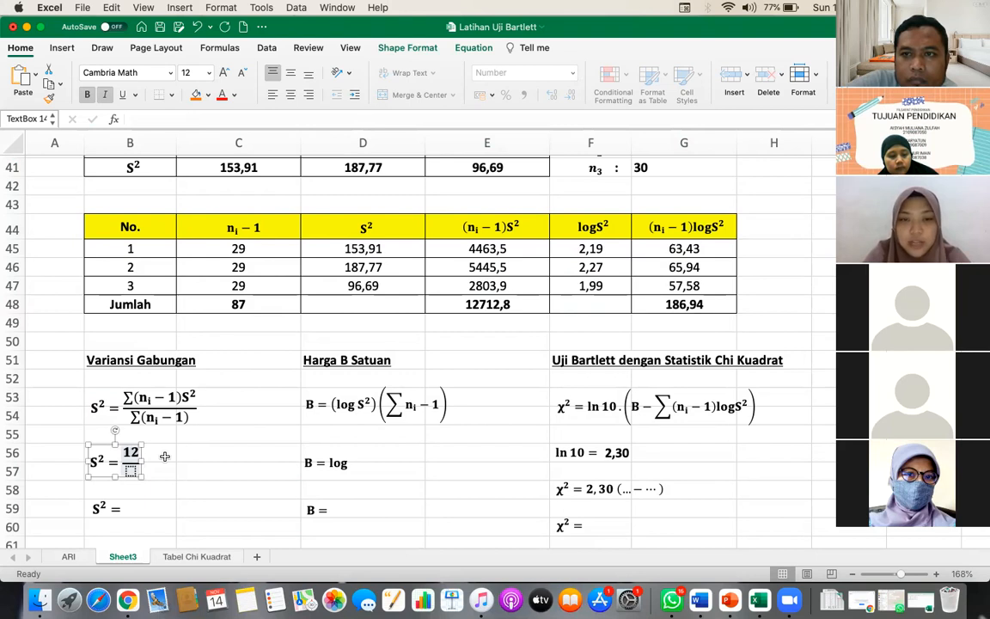
{"action": "type", "text": "712,8"}
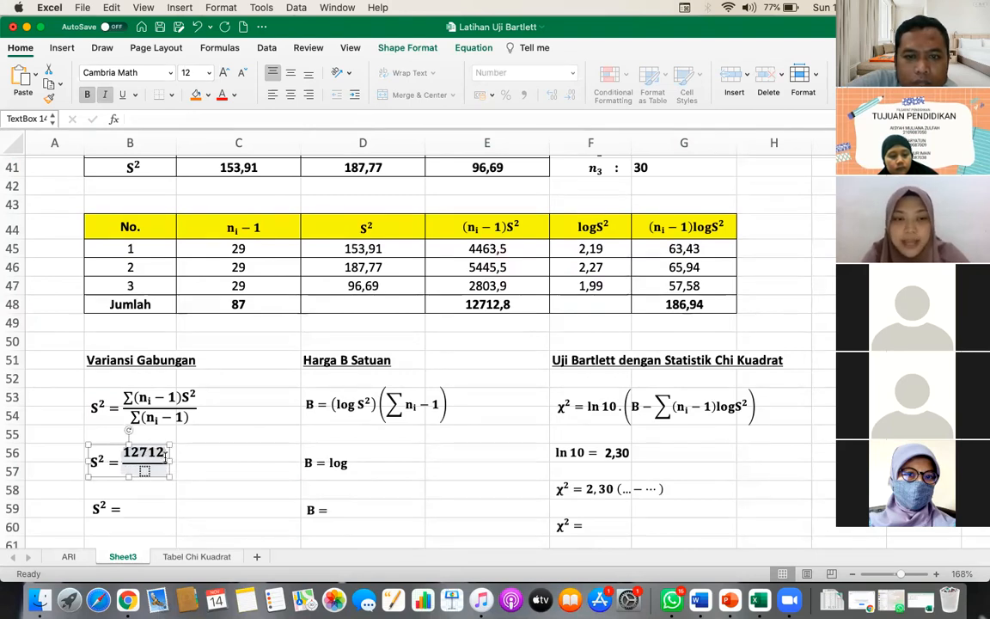
{"action": "left_click", "coordinate": [151, 472]}
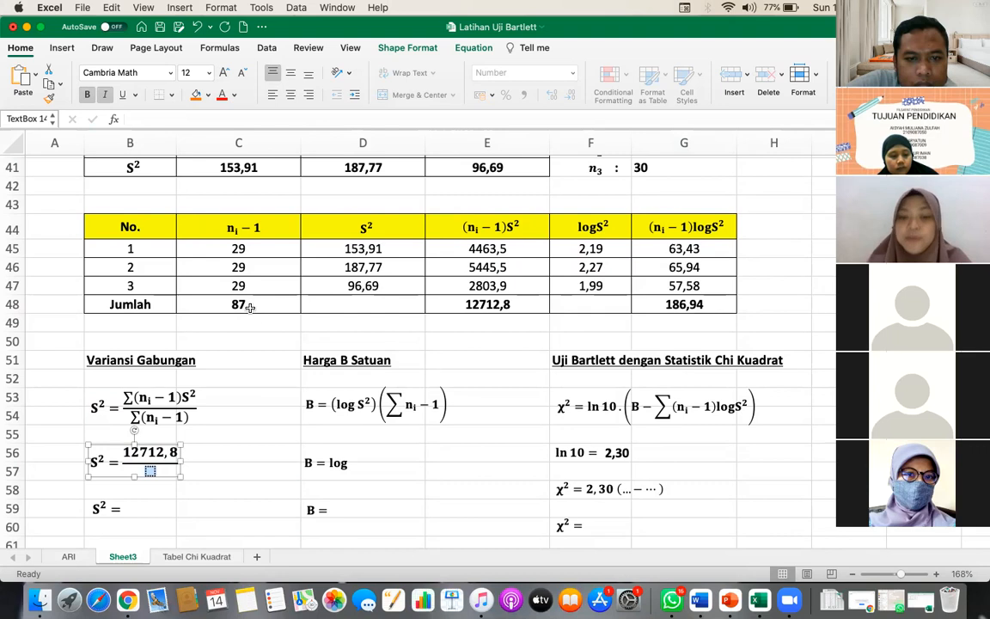
{"action": "type", "text": "87"}
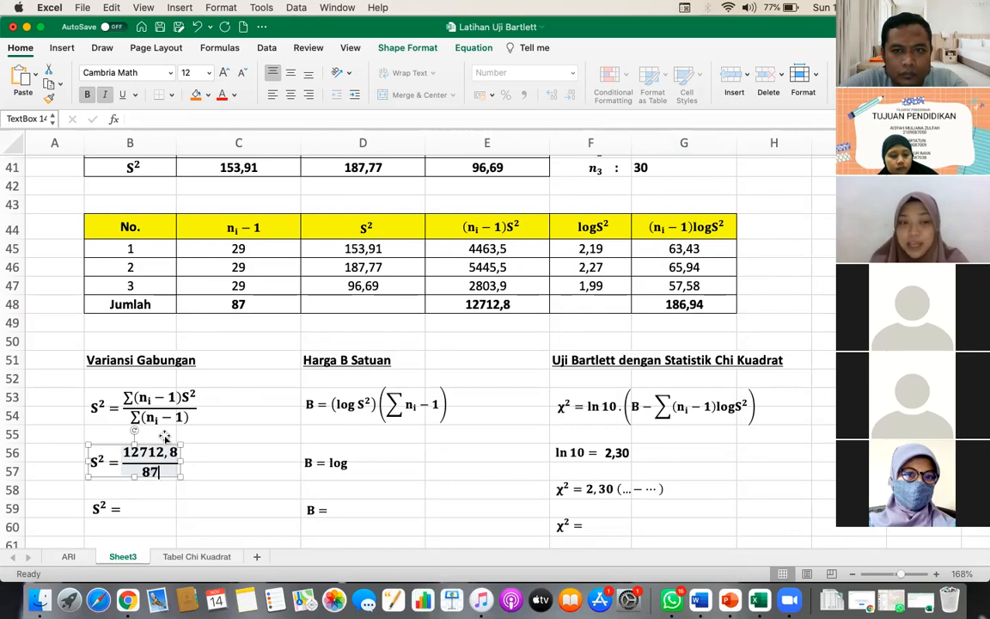
Step: Compute the pooled variance S² in cell B59 with =E48/C48
{"action": "left_click", "coordinate": [151, 509]}
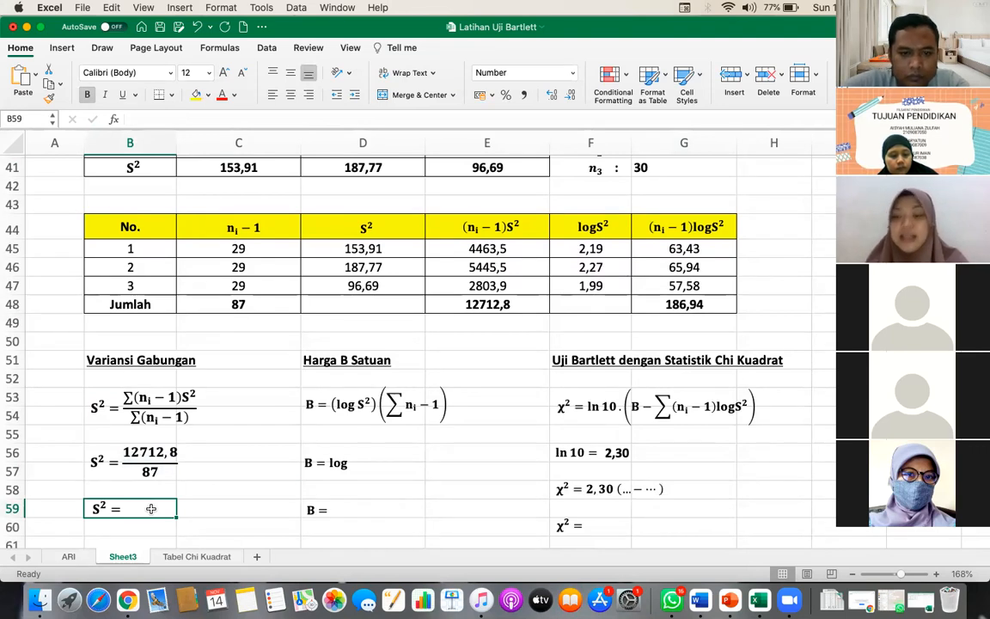
{"action": "type", "text": "="}
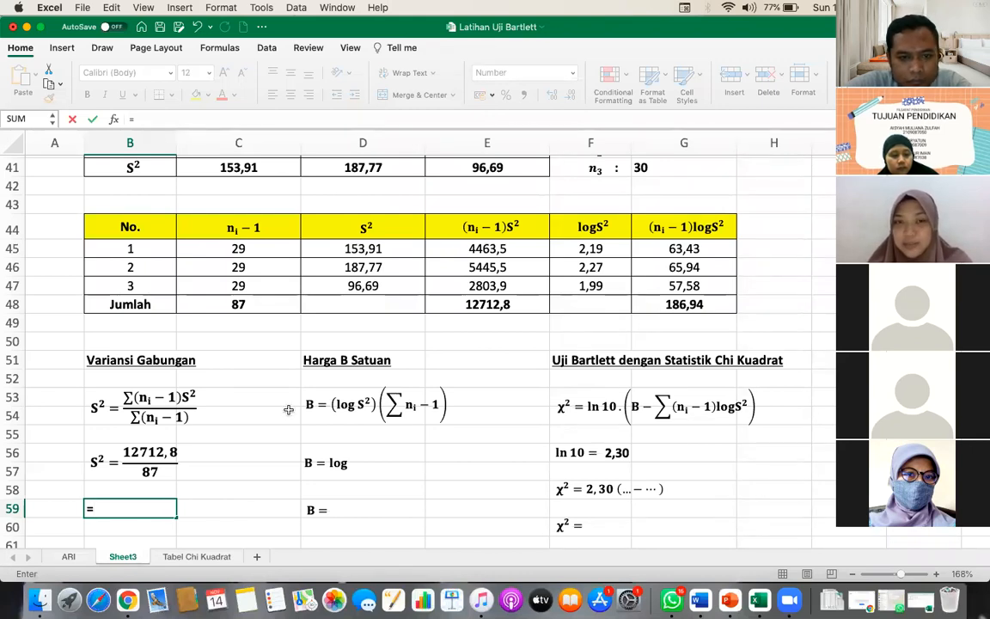
{"action": "left_click", "coordinate": [447, 306]}
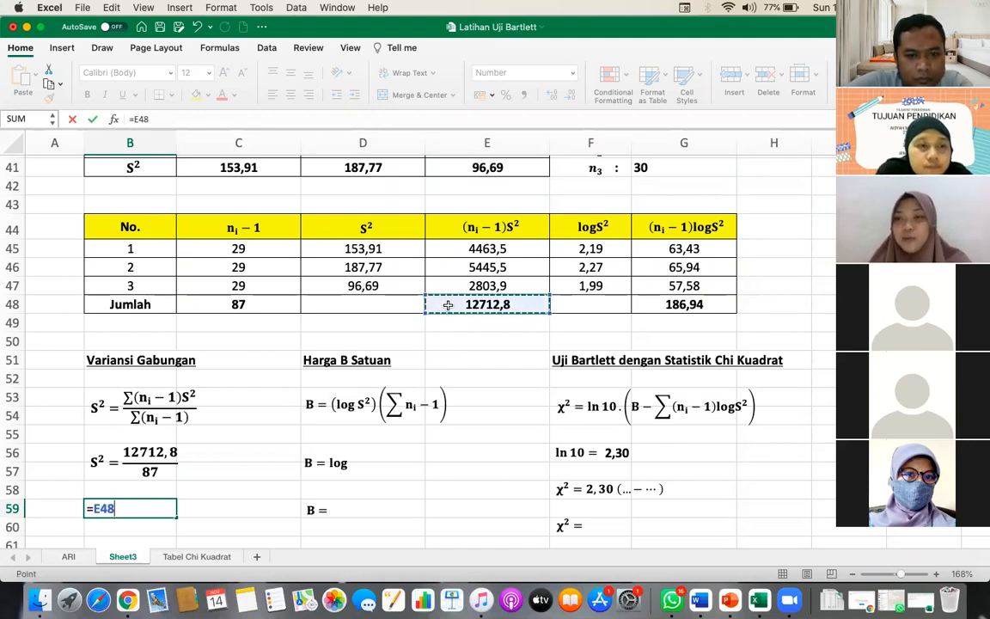
{"action": "type", "text": "/"}
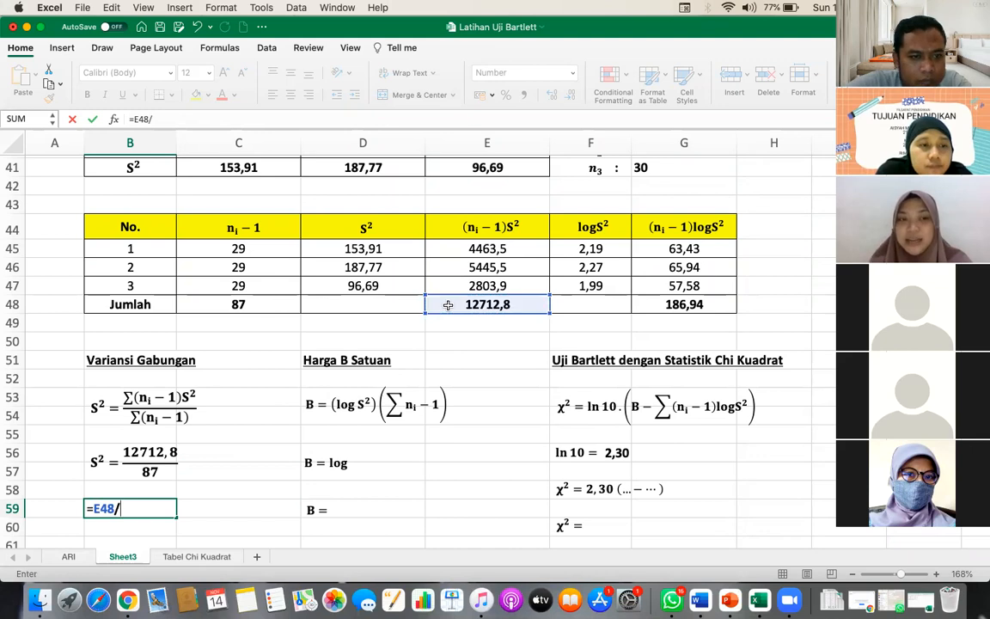
{"action": "left_click", "coordinate": [275, 305]}
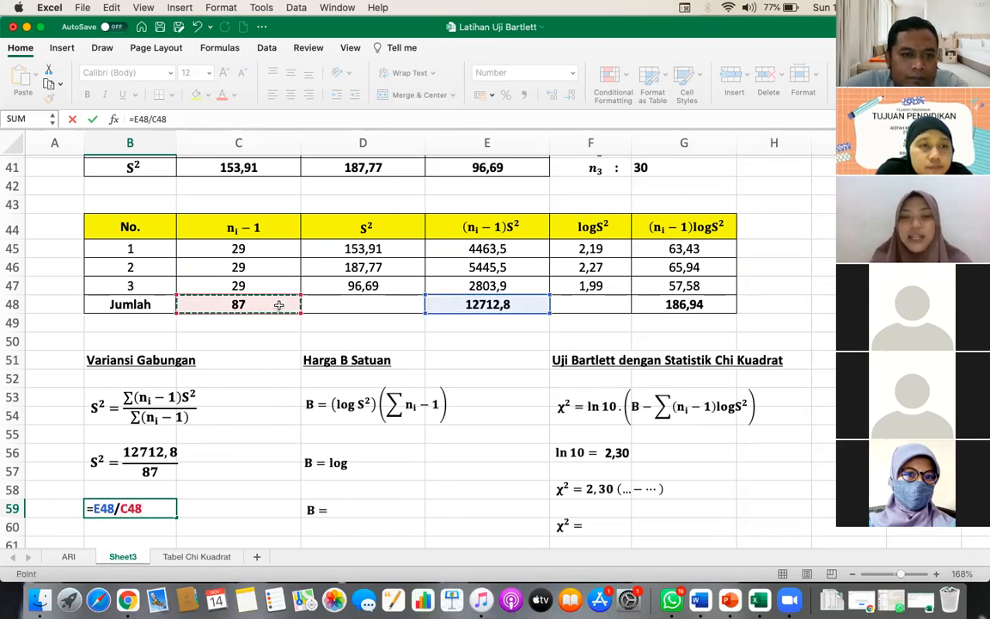
{"action": "key", "text": "Return"}
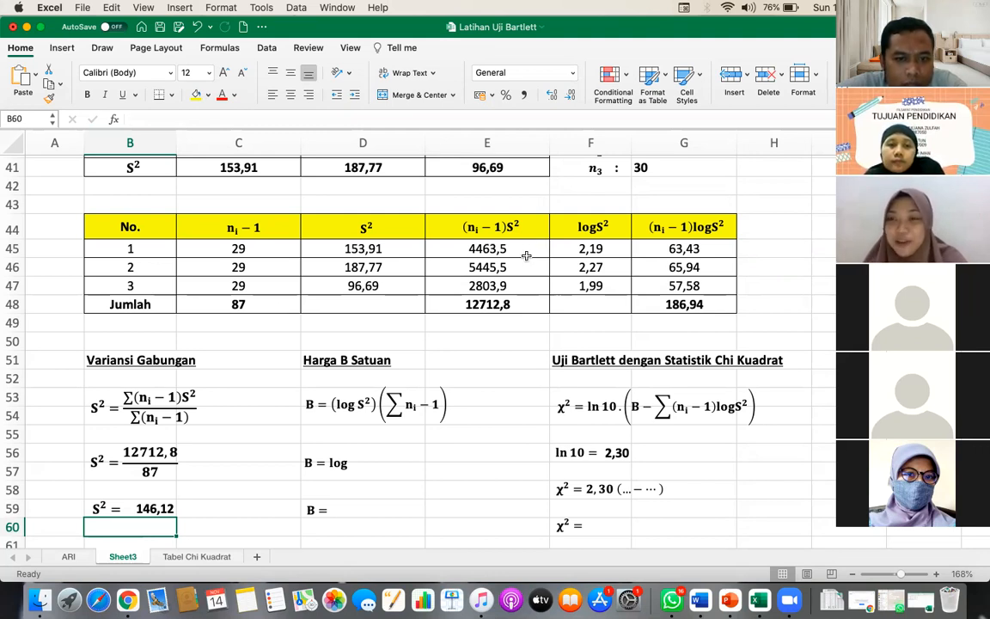
Step: Show the (n − 1)S² values and their total in cells E45:E48 with two decimal places
{"action": "left_click", "coordinate": [460, 250]}
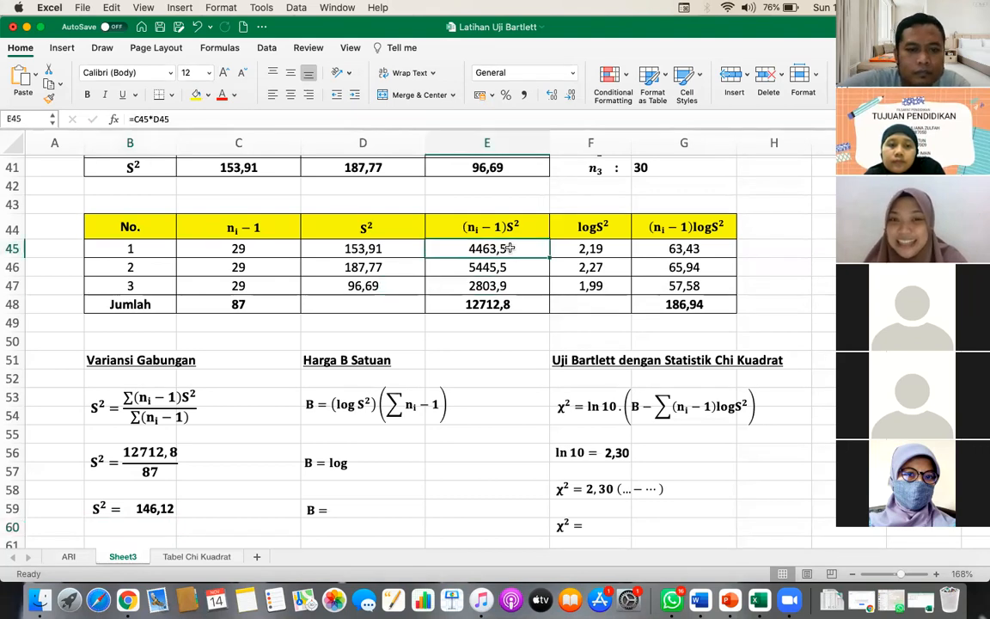
{"action": "left_click", "coordinate": [508, 306]}
{"action": "left_click", "coordinate": [725, 248]}
{"action": "left_click", "coordinate": [653, 300]}
{"action": "left_click", "coordinate": [495, 429]}
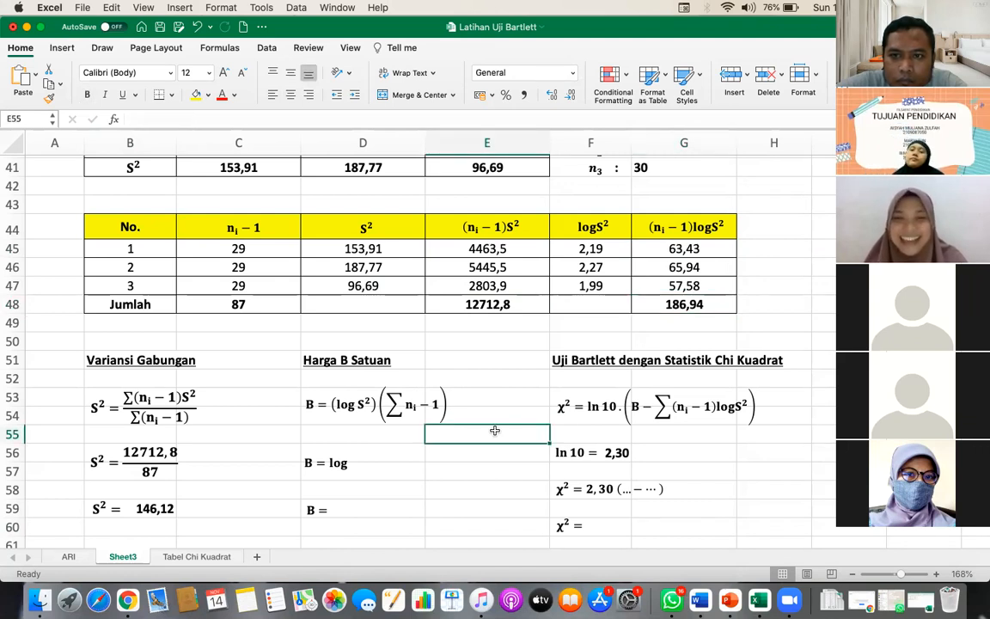
{"action": "left_click", "coordinate": [490, 249]}
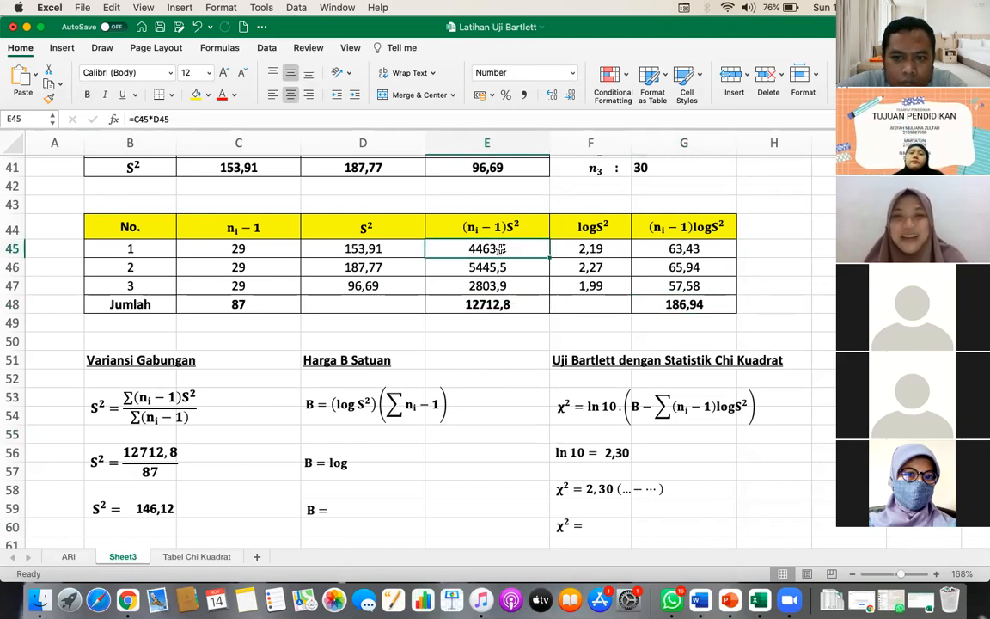
{"action": "left_click", "coordinate": [504, 305], "text": "shift"}
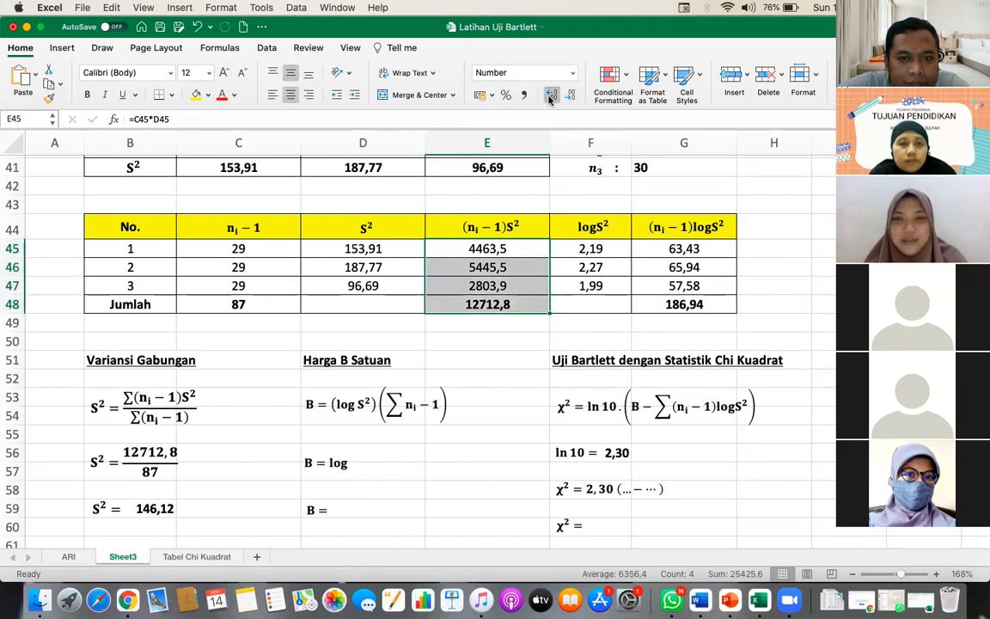
{"action": "left_click", "coordinate": [550, 98]}
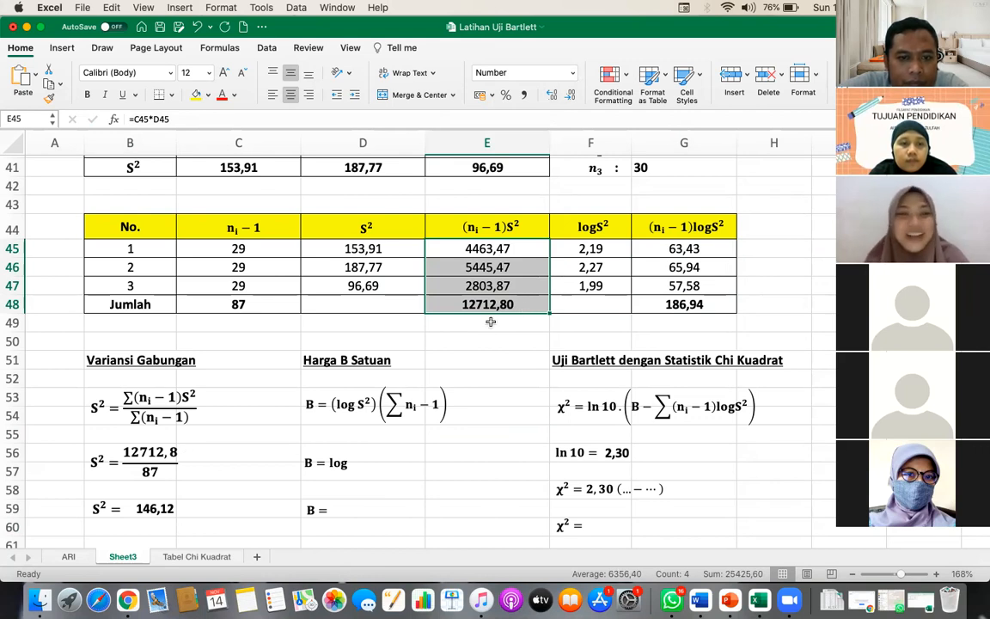
Step: Set the numerator of the Variansi Gabungan fraction to 12712,80 and check it against the formula and cell B59
{"action": "left_click", "coordinate": [172, 453]}
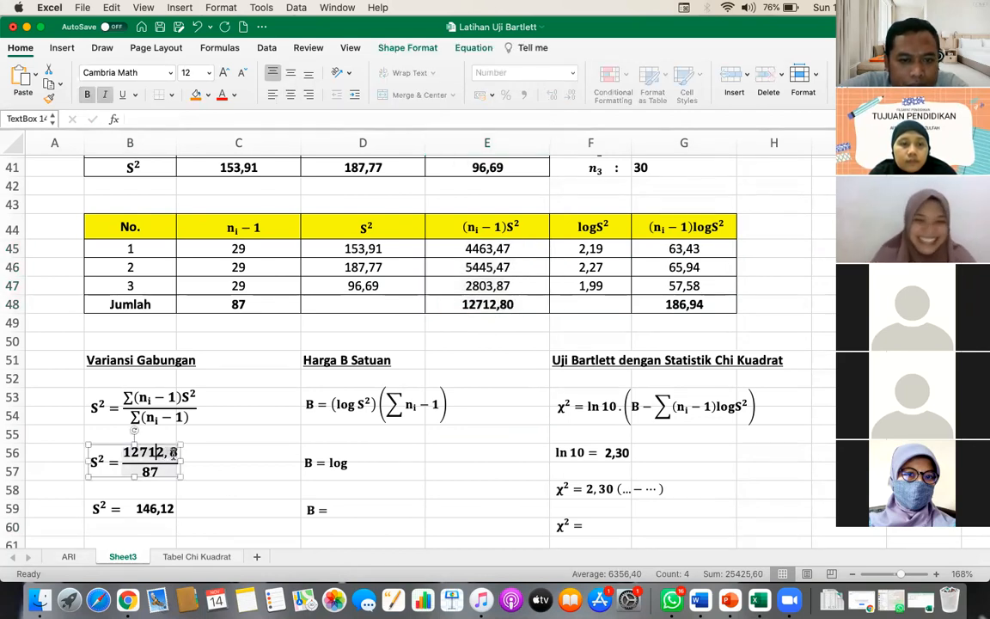
{"action": "type", "text": "0"}
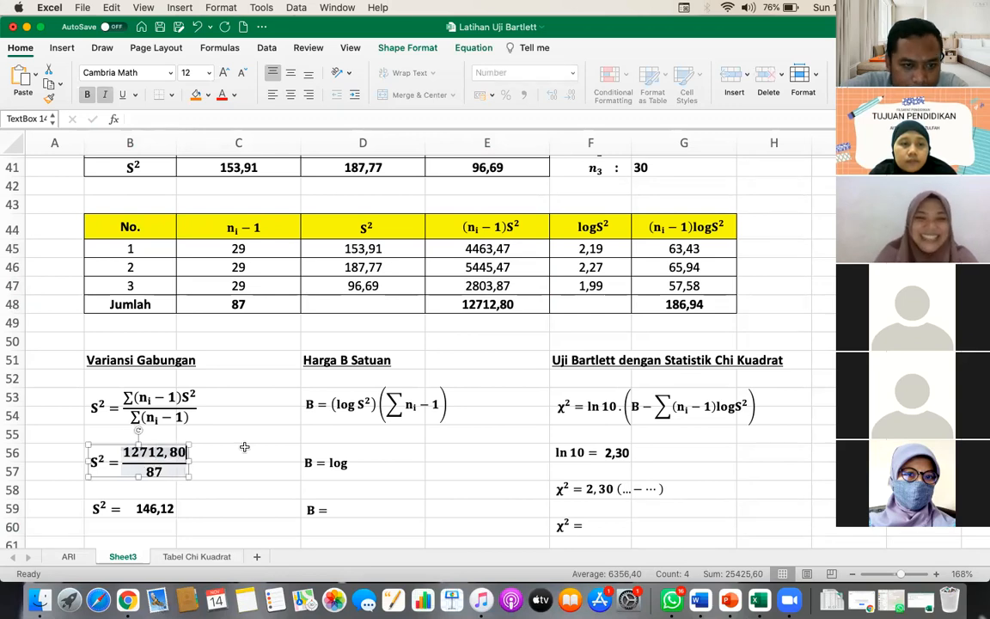
{"action": "left_click", "coordinate": [172, 509]}
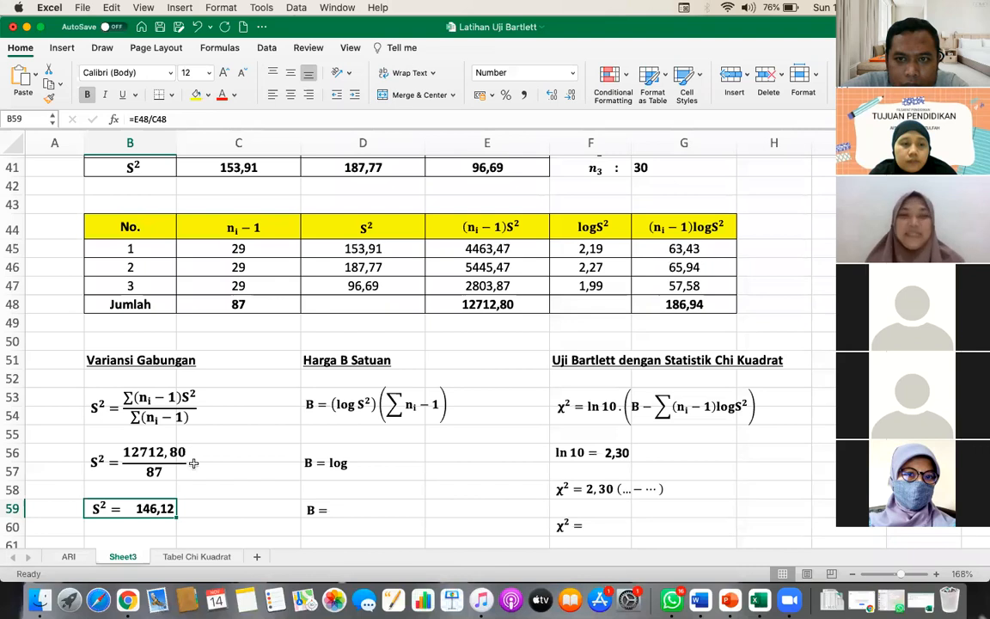
{"action": "left_click", "coordinate": [154, 456]}
{"action": "left_click", "coordinate": [170, 397]}
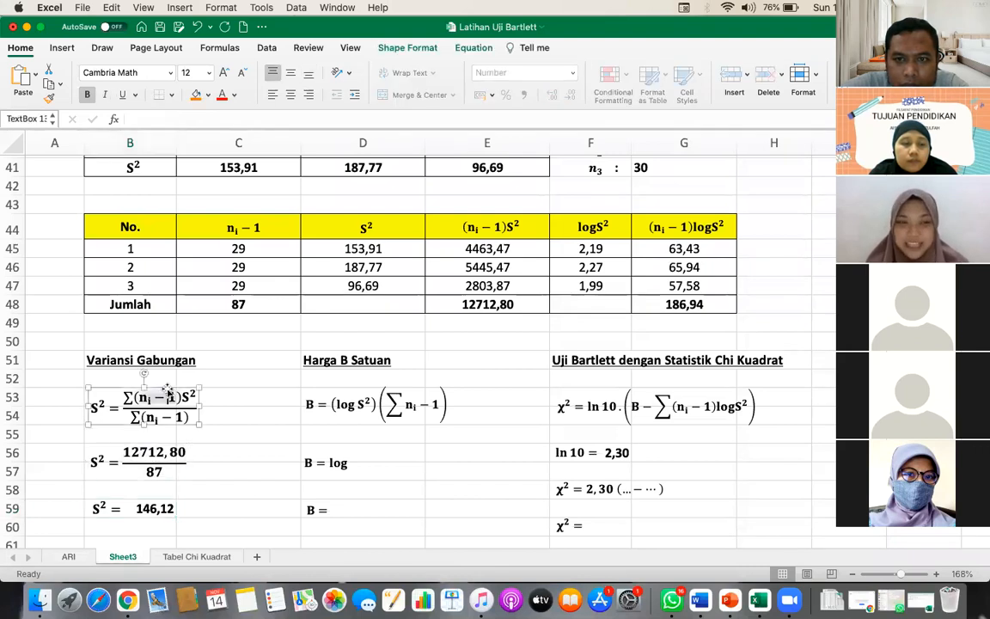
{"action": "left_click", "coordinate": [164, 452]}
{"action": "left_click", "coordinate": [154, 502]}
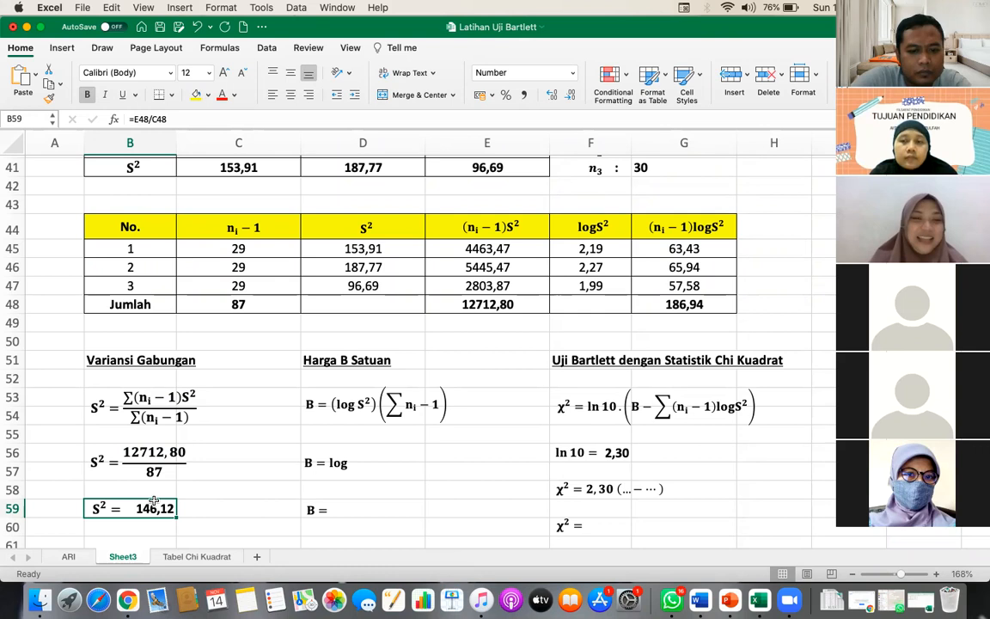
Step: Complete the Harga B Satuan substitution line to read B = log 146,12 x 87
{"action": "left_click", "coordinate": [343, 494]}
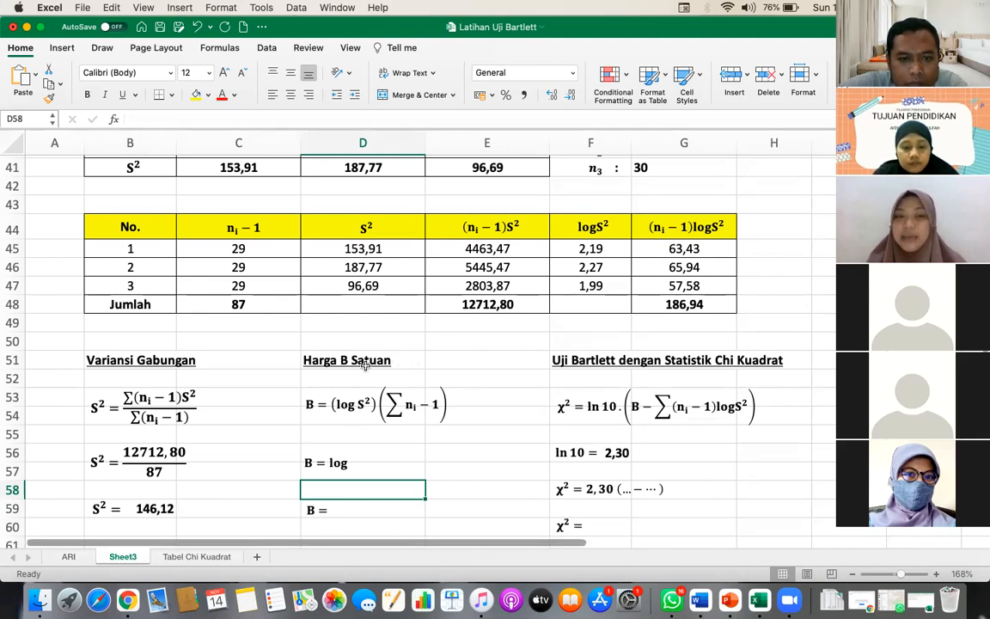
{"action": "left_click", "coordinate": [347, 468]}
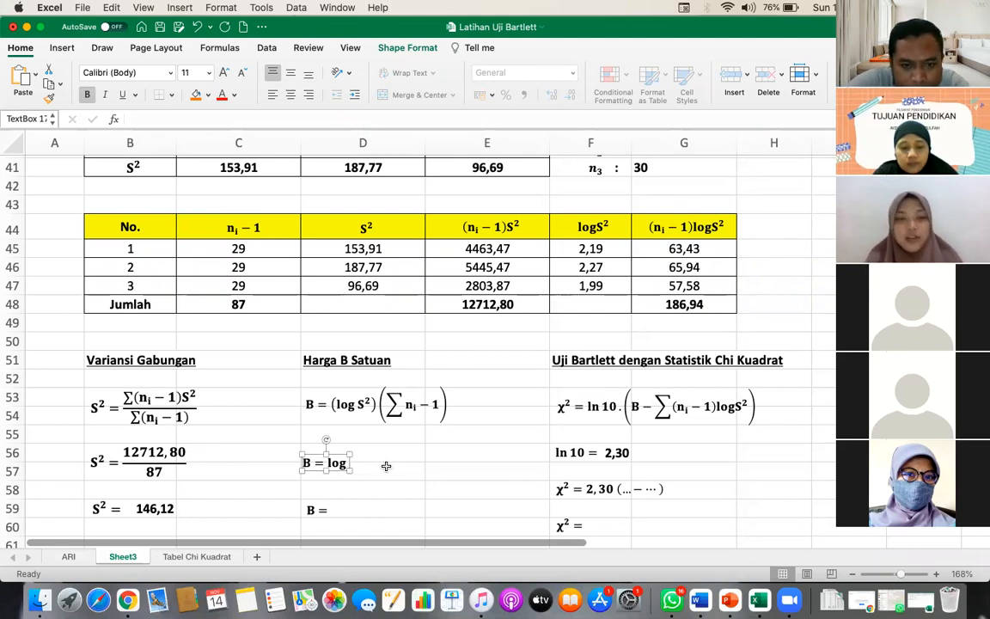
{"action": "type", "text": "146"}
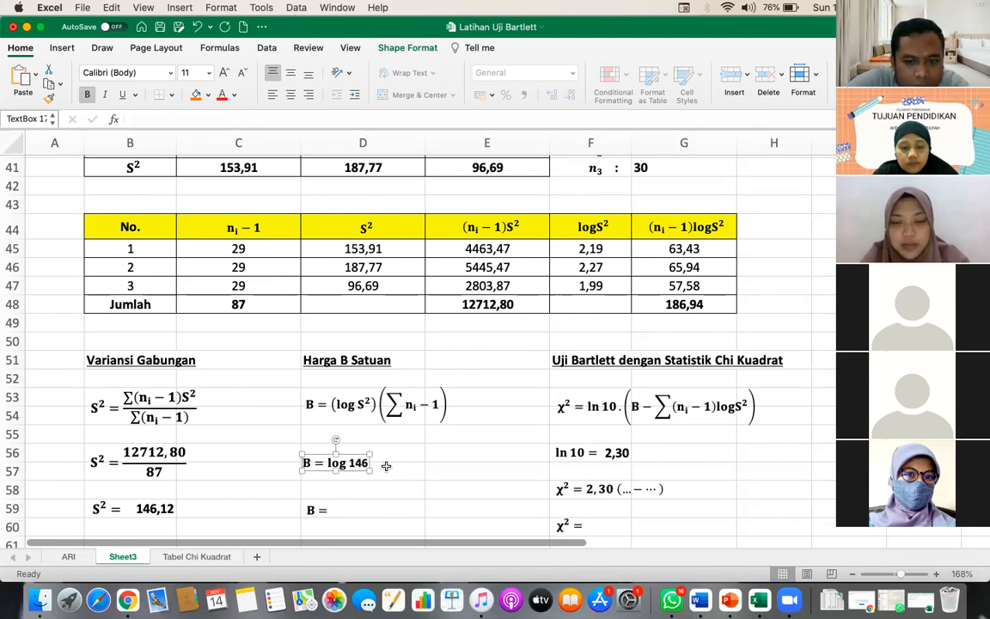
{"action": "type", "text": ",12"}
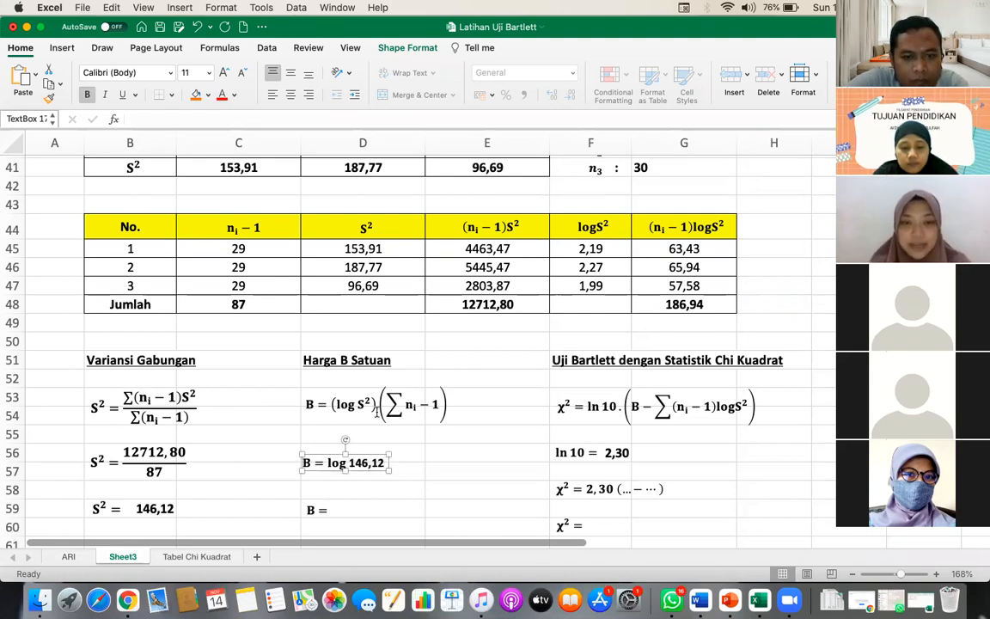
{"action": "type", "text": " x"}
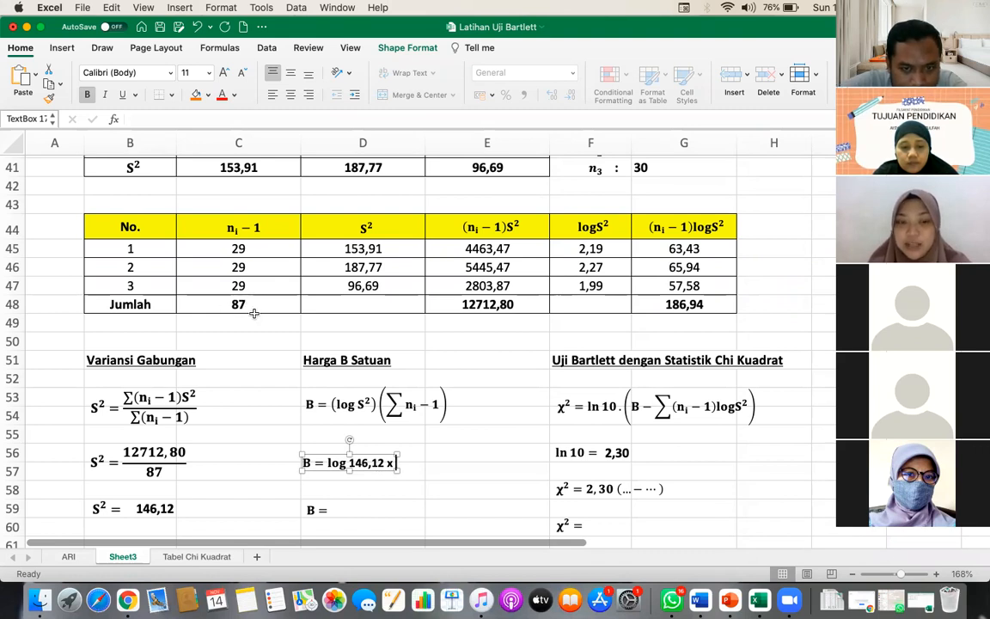
{"action": "type", "text": "87"}
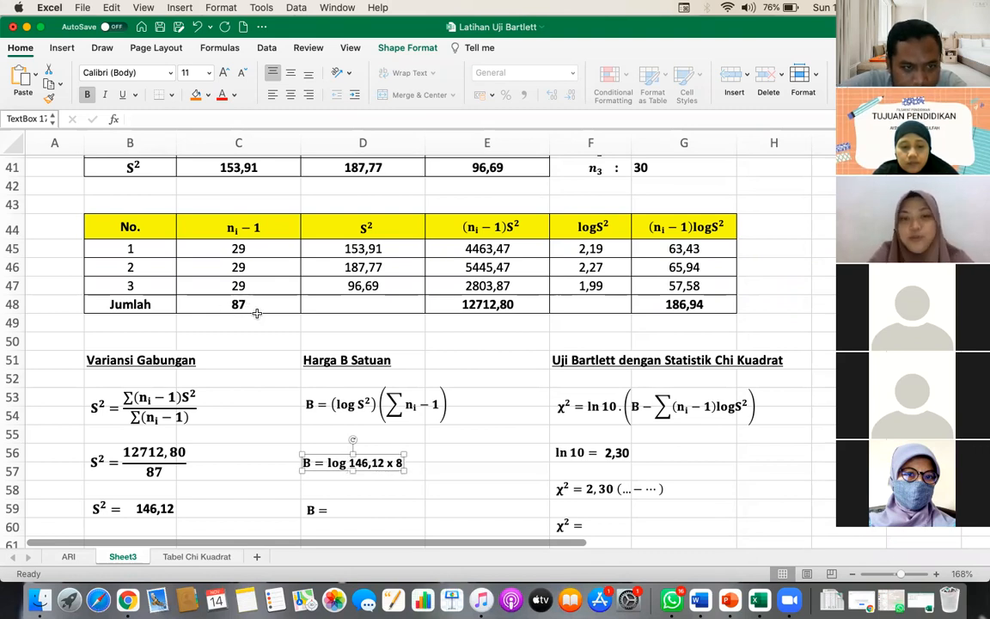
Step: Shift the B = log 146,12 x 87 text box slightly to align it with the B formula above
{"action": "left_click", "coordinate": [388, 510]}
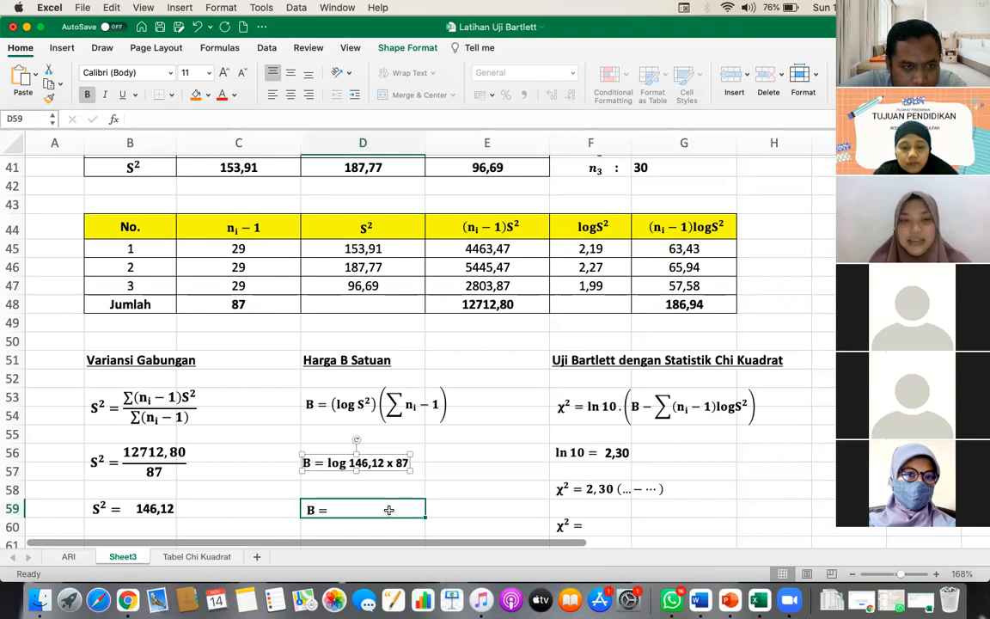
{"action": "left_click", "coordinate": [379, 465]}
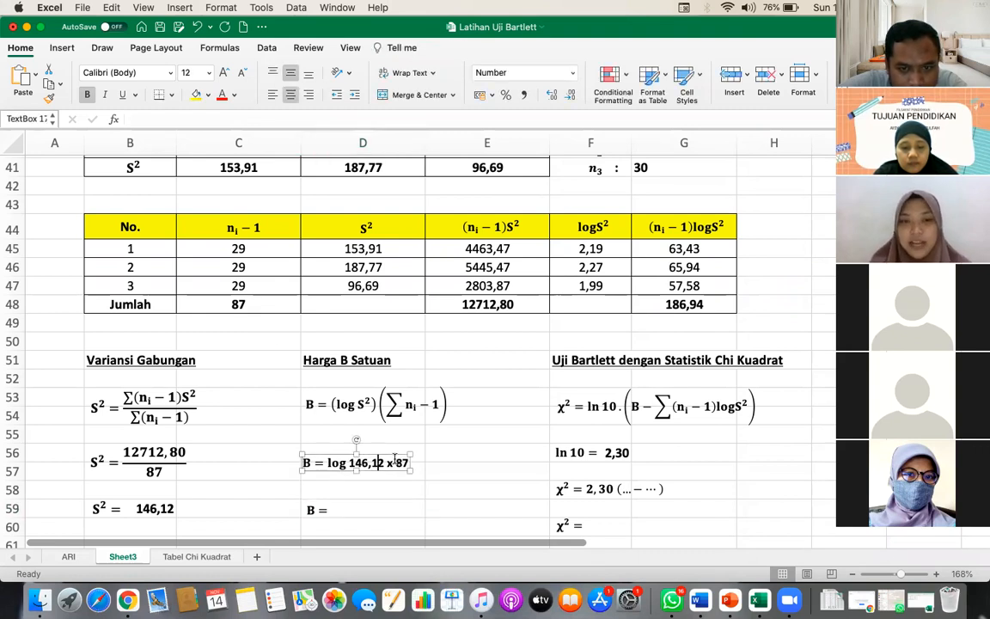
{"action": "left_click_drag", "start_coordinate": [396, 453], "coordinate": [398, 454]}
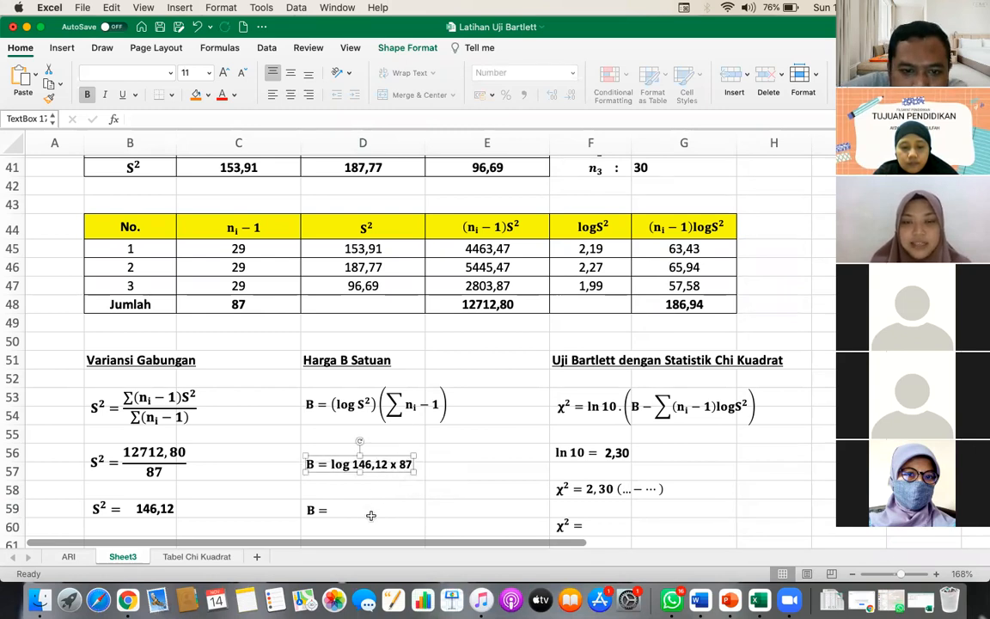
{"action": "key", "text": "Up"}
{"action": "key", "text": "Up"}
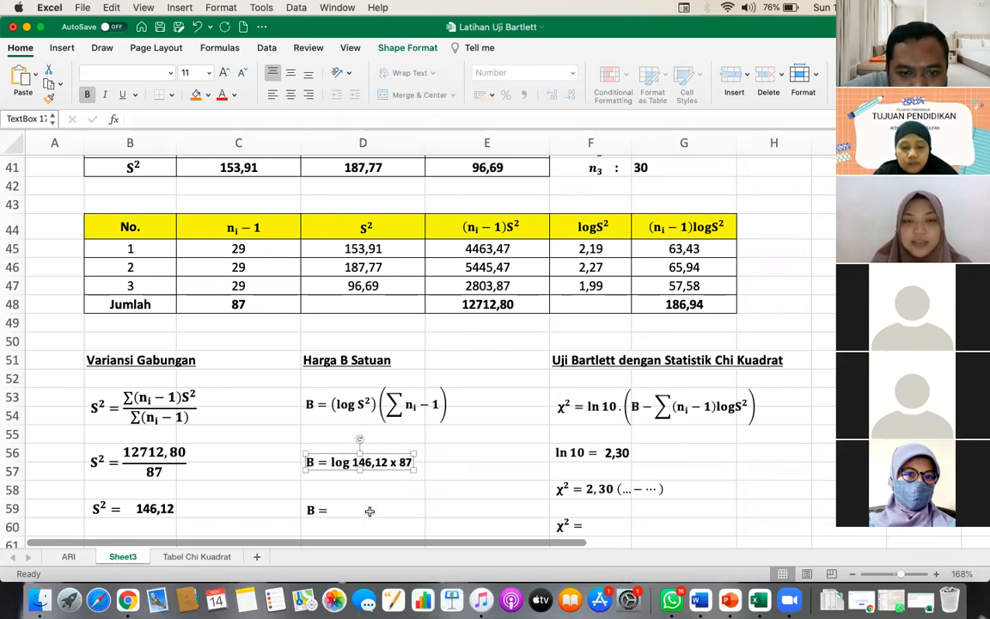
Step: Calculate B in cell D59 with =LOG(B59)*C48, multiplying the log of the pooled variance by the n − 1 total
{"action": "left_click", "coordinate": [370, 511]}
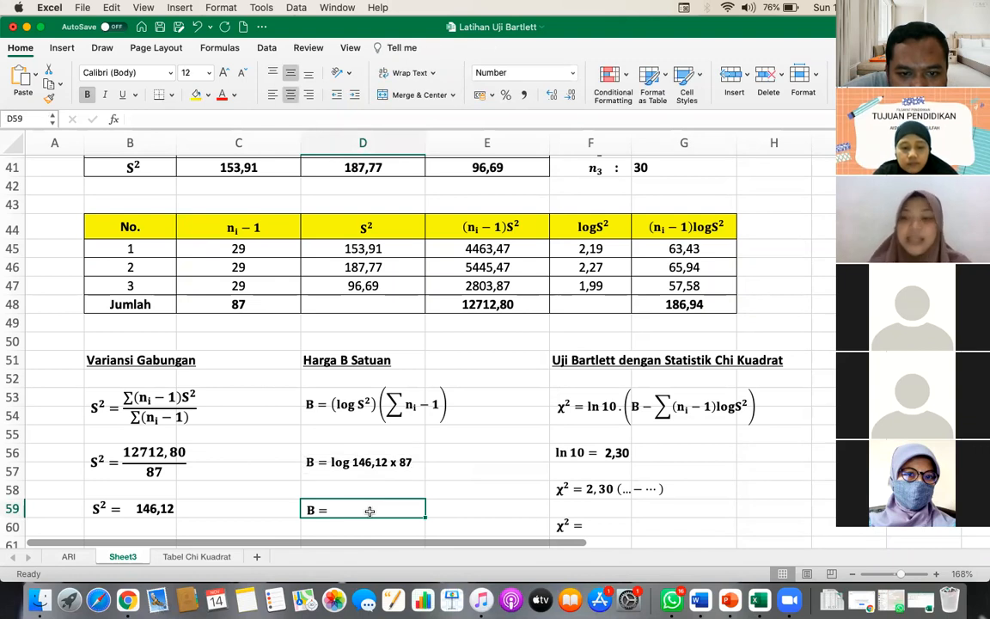
{"action": "type", "text": "="}
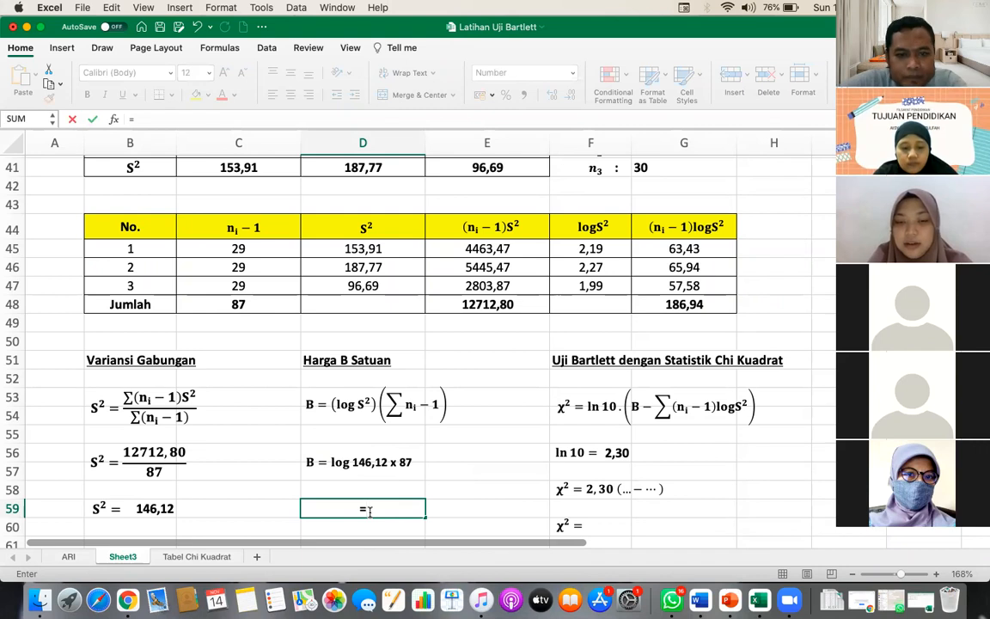
{"action": "type", "text": "log"}
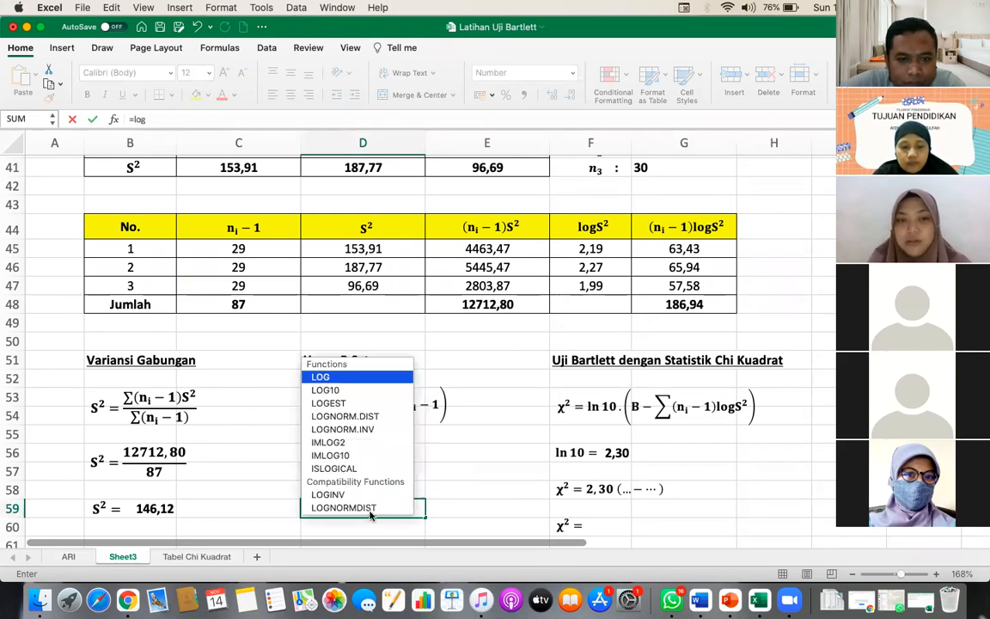
{"action": "type", "text": "("}
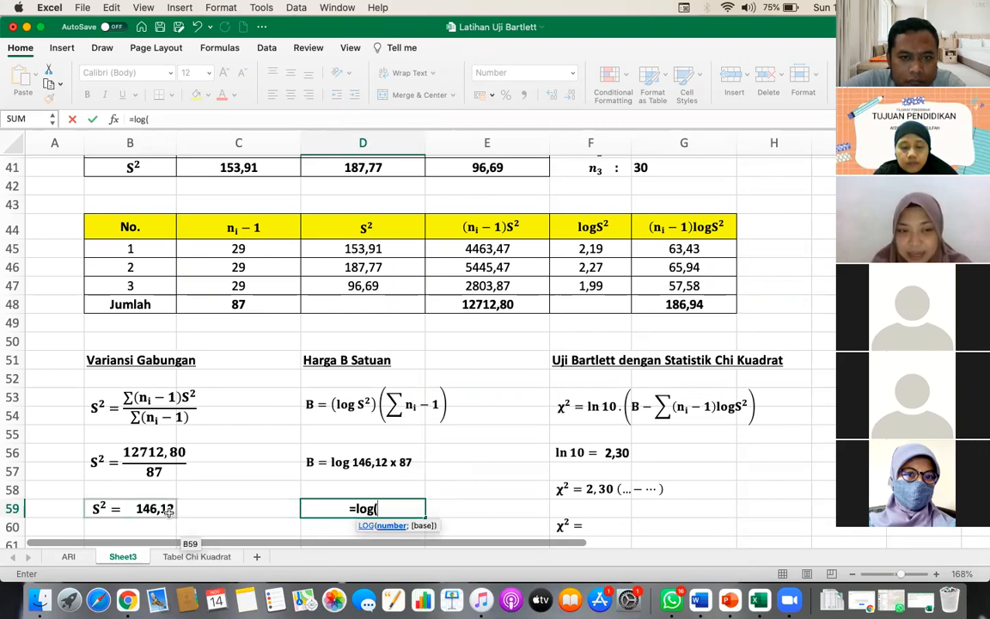
{"action": "scroll", "coordinate": [169, 510], "scroll_direction": "down", "scroll_amount": 5}
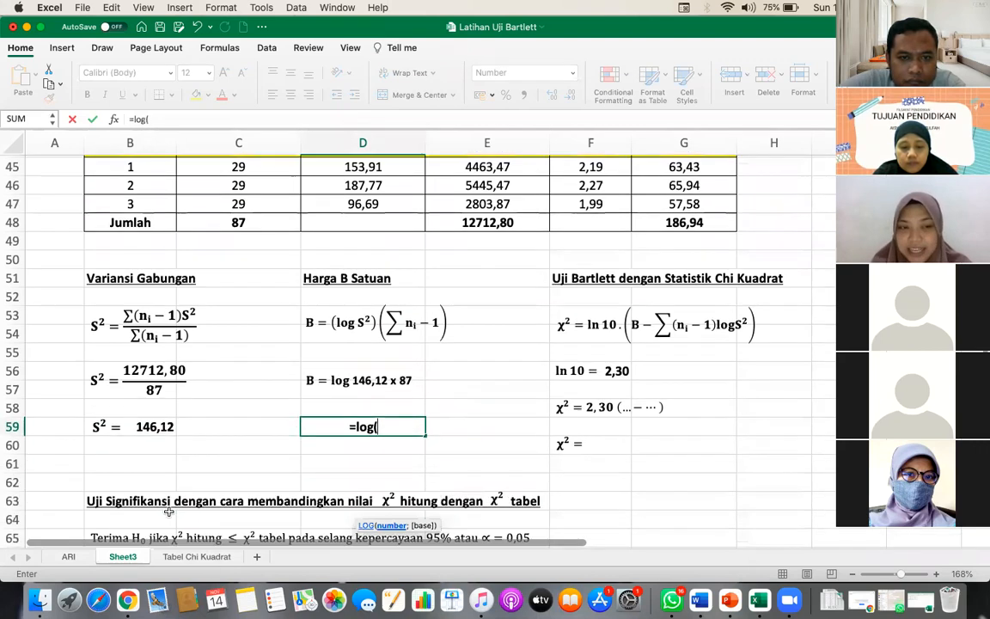
{"action": "left_click", "coordinate": [151, 405]}
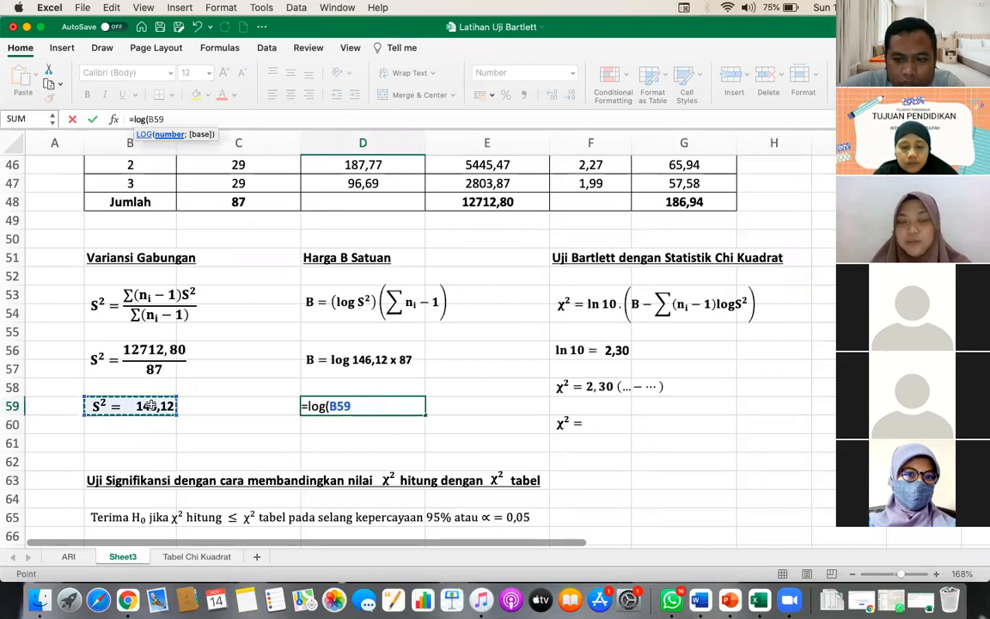
{"action": "type", "text": ")*"}
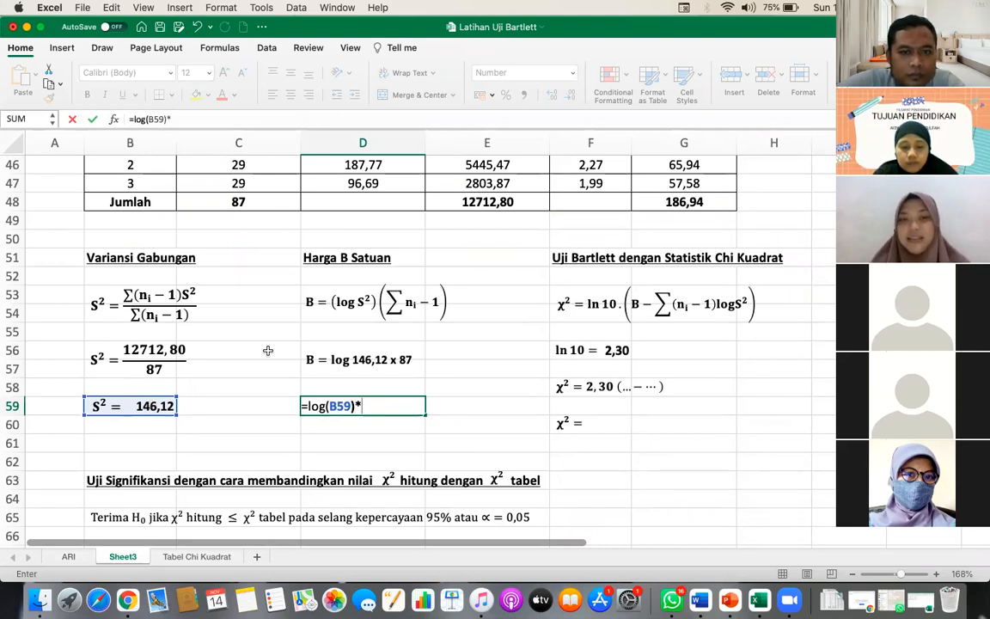
{"action": "scroll", "coordinate": [254, 220], "scroll_direction": "up", "scroll_amount": 1}
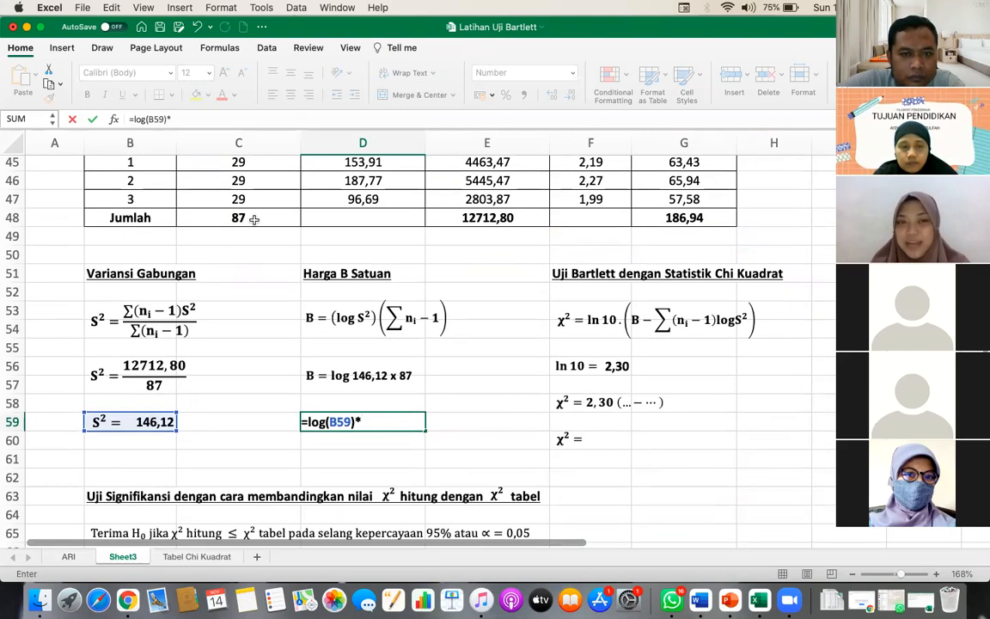
{"action": "scroll", "coordinate": [254, 220], "scroll_direction": "up", "scroll_amount": 3}
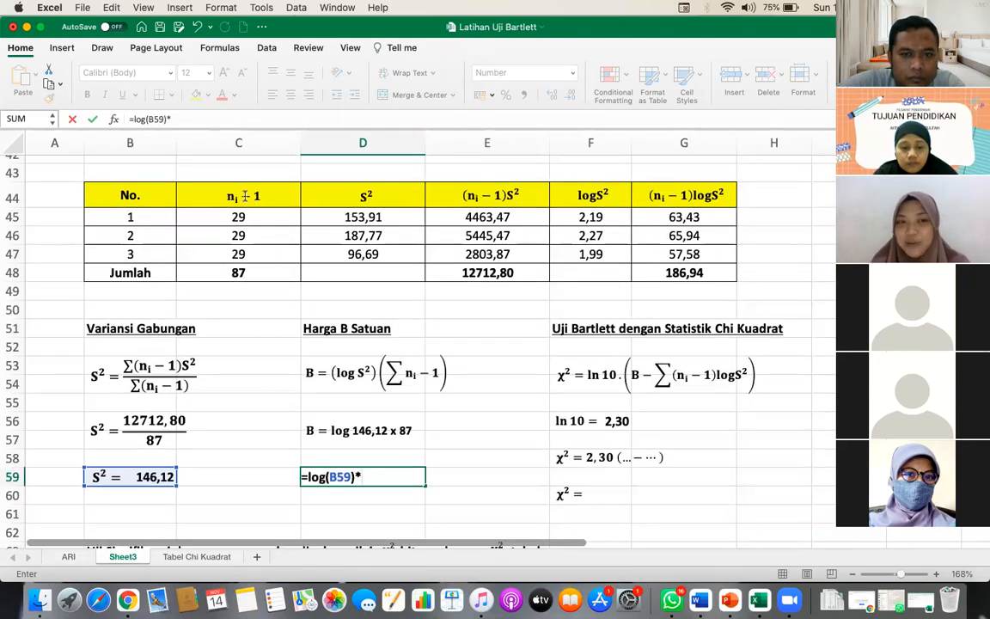
{"action": "left_click", "coordinate": [240, 272]}
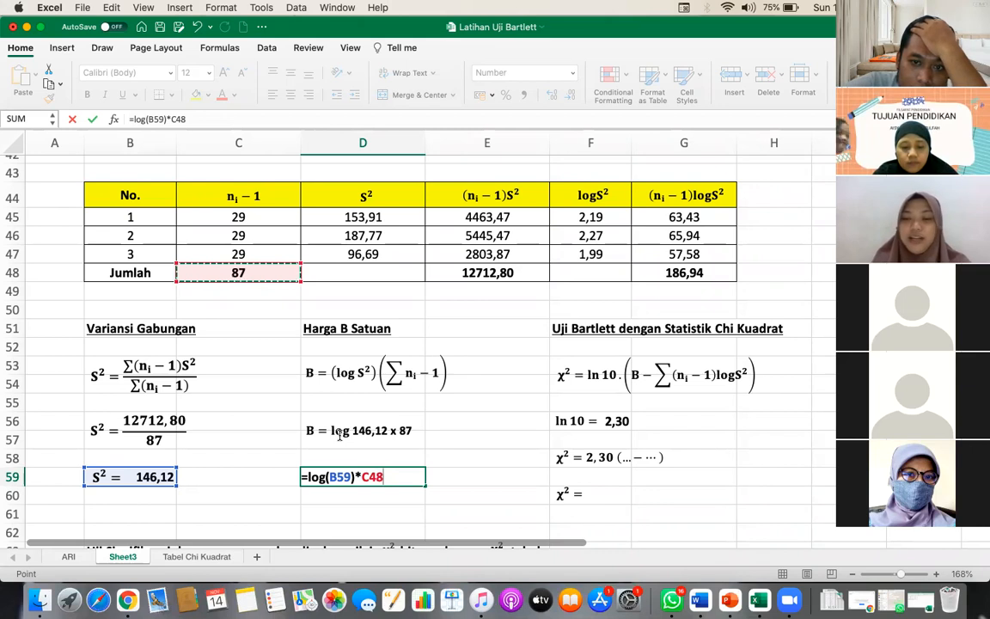
{"action": "key", "text": "Return"}
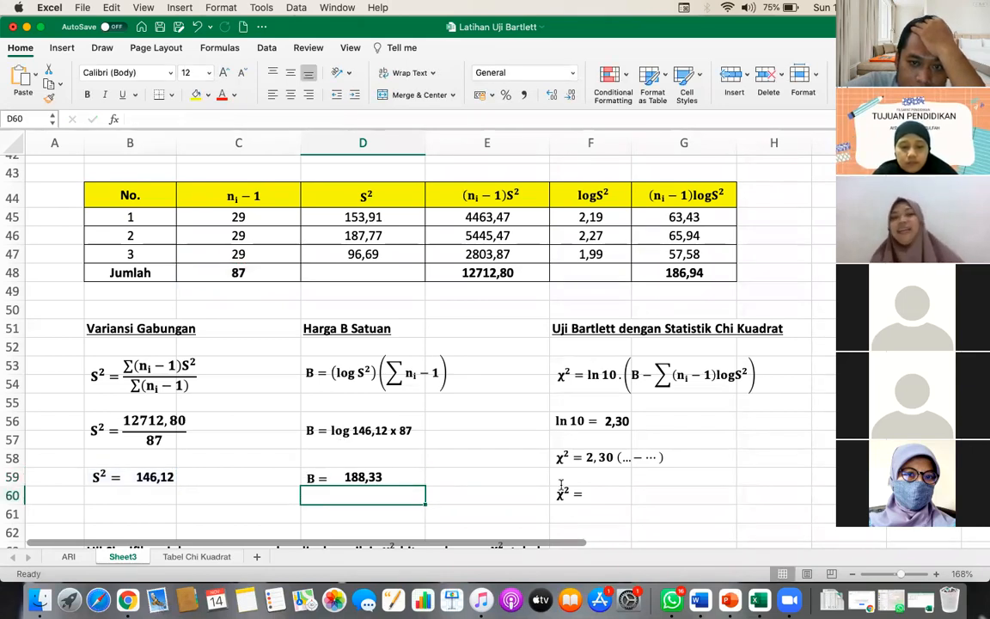
{"action": "left_click", "coordinate": [564, 487]}
{"action": "left_click", "coordinate": [392, 477]}
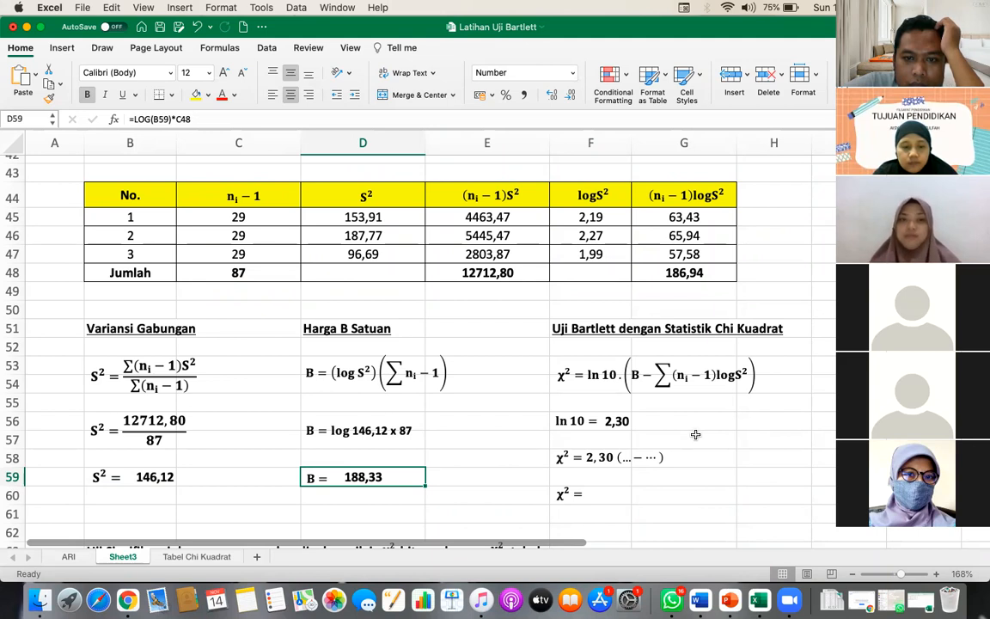
Step: Examine the Bartlett chi-square formula and locate its inputs: B in D59, the (n − 1)logS² total in G48 and ln 10 in F56
{"action": "scroll", "coordinate": [695, 435], "scroll_direction": "right", "scroll_amount": 2}
{"action": "scroll", "coordinate": [696, 435], "scroll_direction": "down", "scroll_amount": 1}
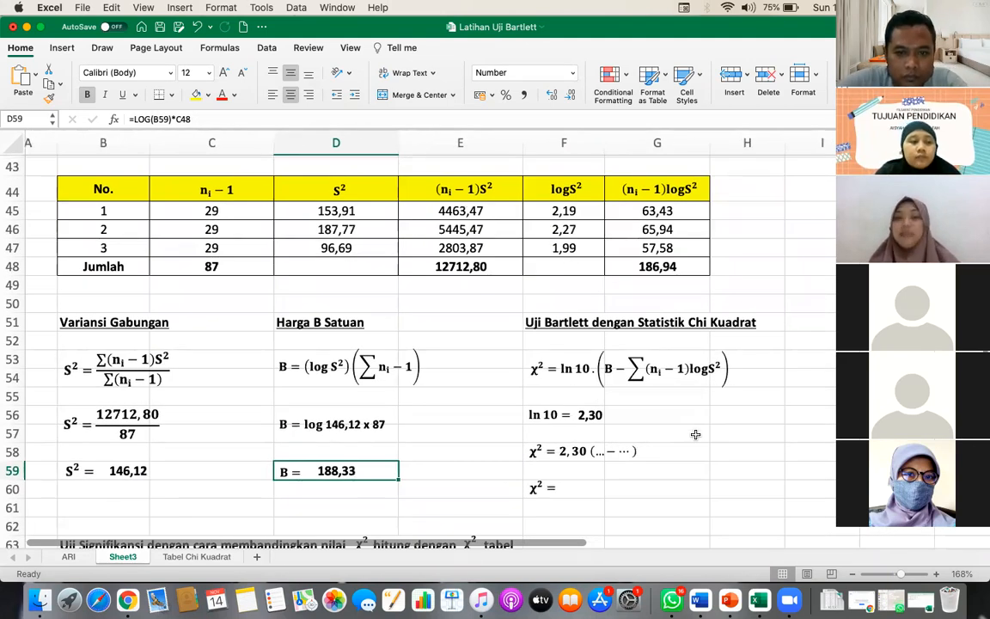
{"action": "left_click", "coordinate": [611, 364]}
{"action": "left_click", "coordinate": [735, 503]}
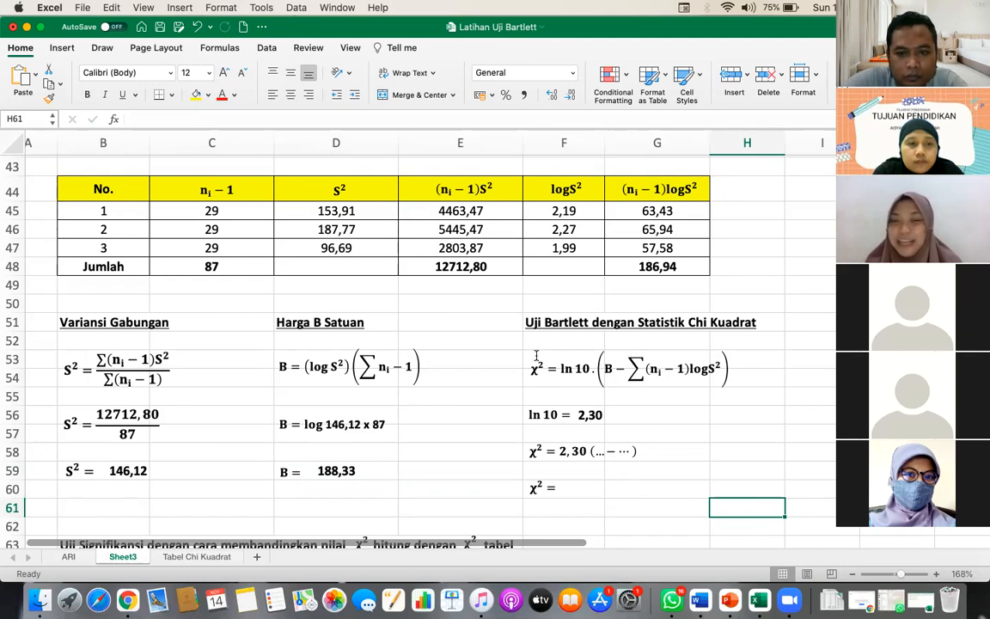
{"action": "left_click", "coordinate": [612, 367]}
{"action": "left_click", "coordinate": [700, 434]}
{"action": "left_click", "coordinate": [768, 454]}
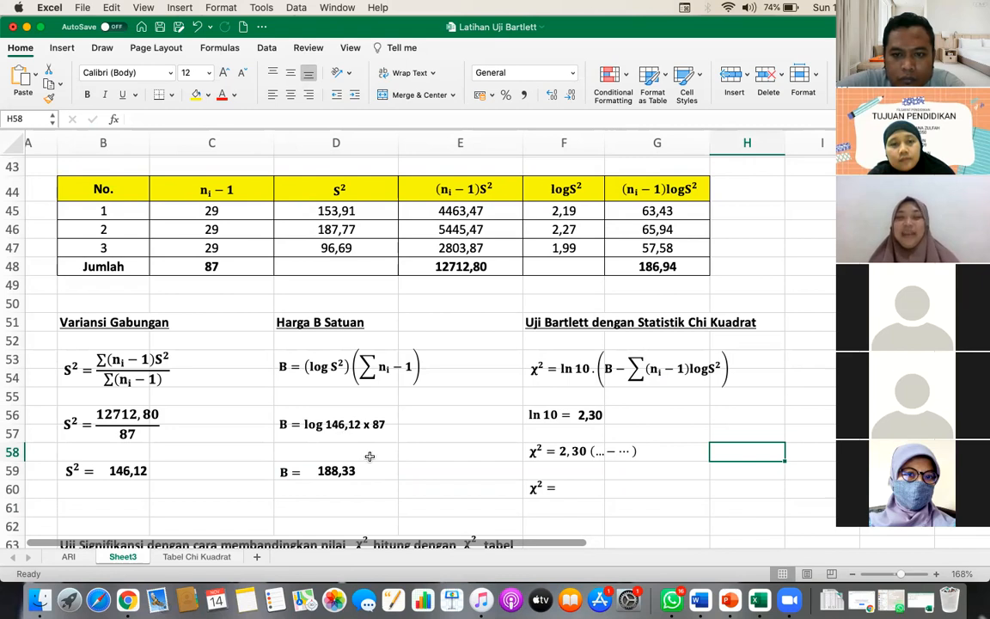
{"action": "key", "text": "Up"}
{"action": "key", "text": "Up"}
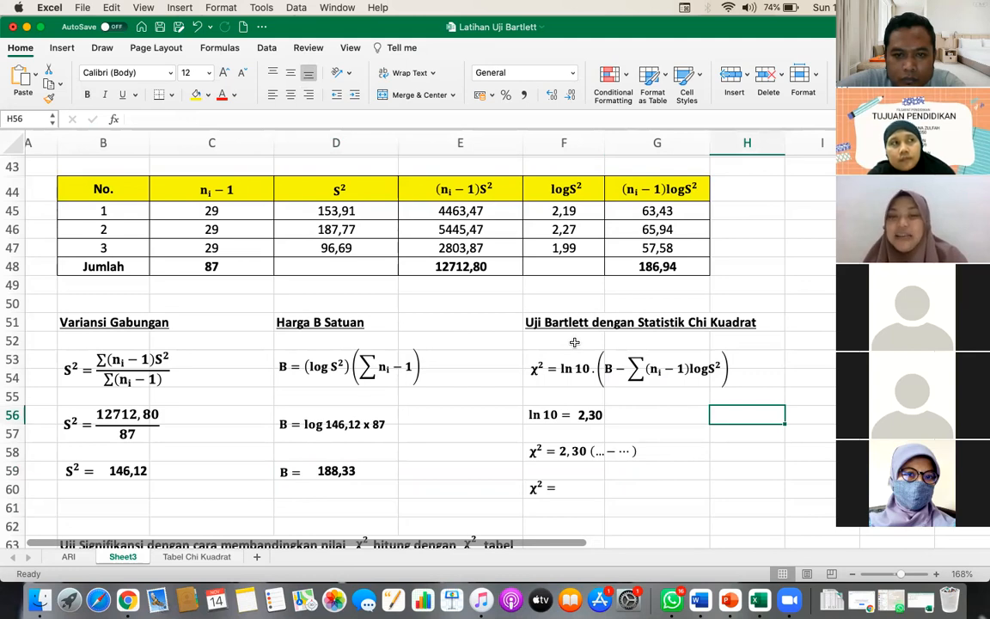
{"action": "scroll", "coordinate": [574, 342], "scroll_direction": "down", "scroll_amount": 2}
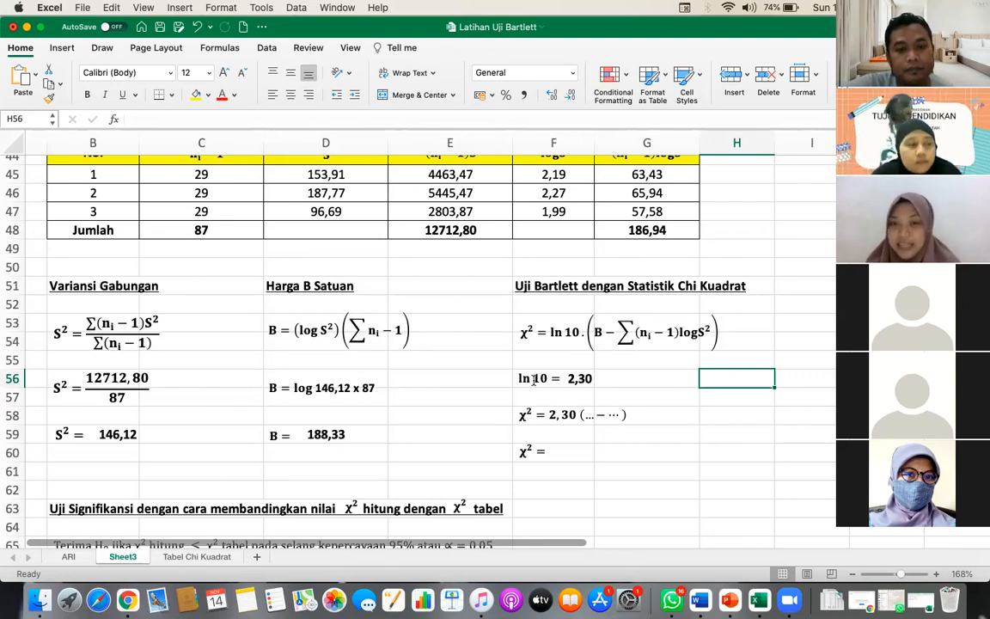
{"action": "scroll", "coordinate": [604, 350], "scroll_direction": "up", "scroll_amount": 2}
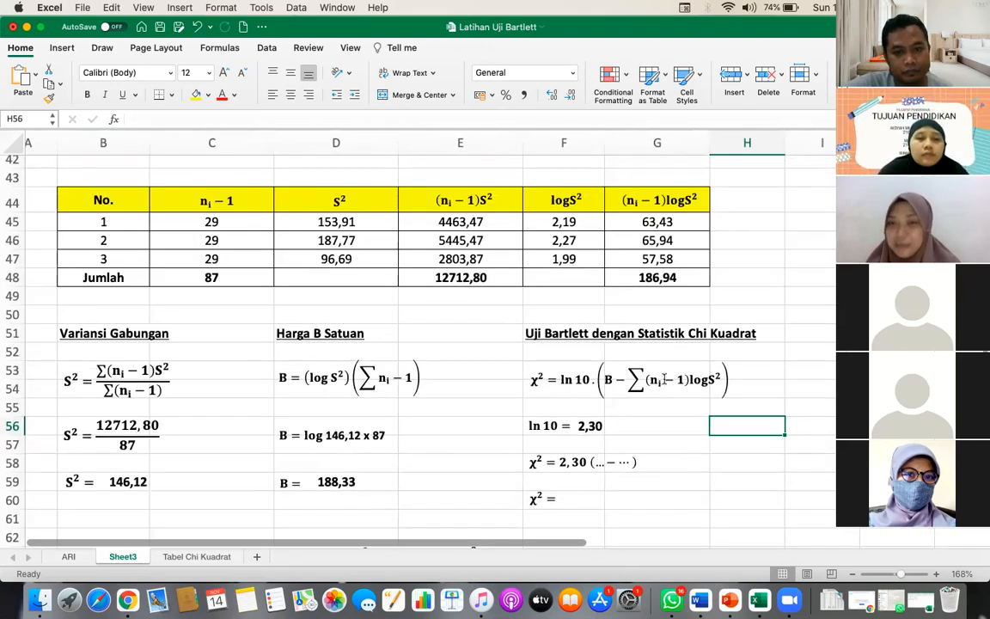
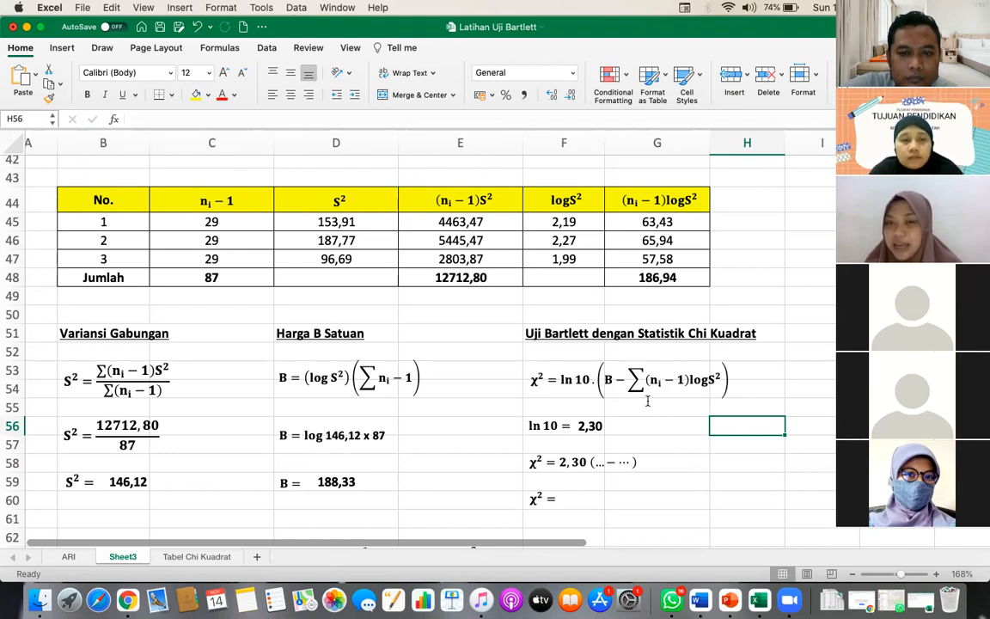
{"action": "left_click", "coordinate": [324, 486]}
{"action": "left_click", "coordinate": [680, 275]}
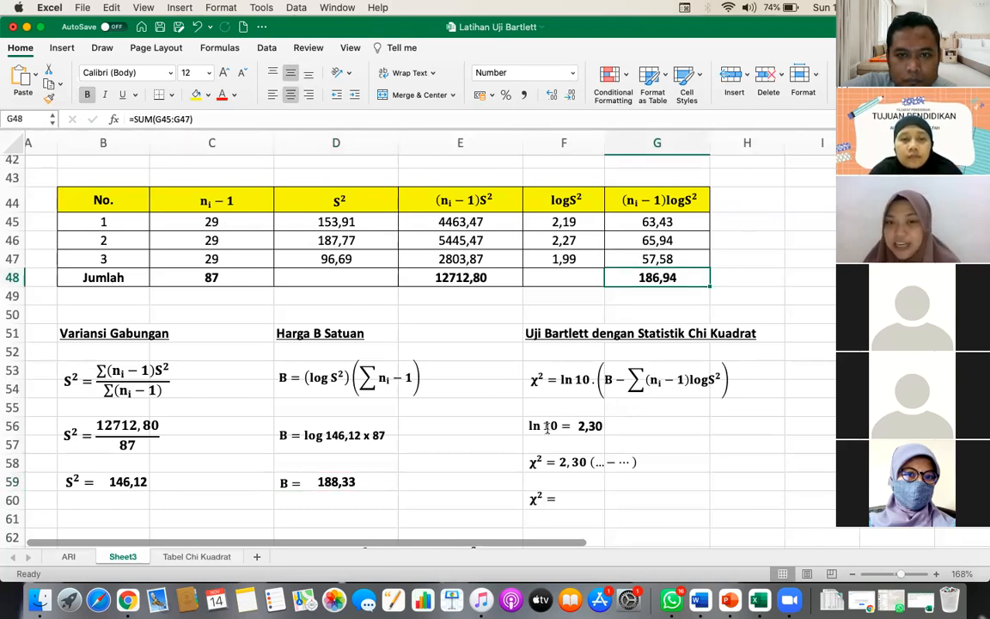
{"action": "left_click", "coordinate": [590, 427]}
{"action": "left_click", "coordinate": [590, 427]}
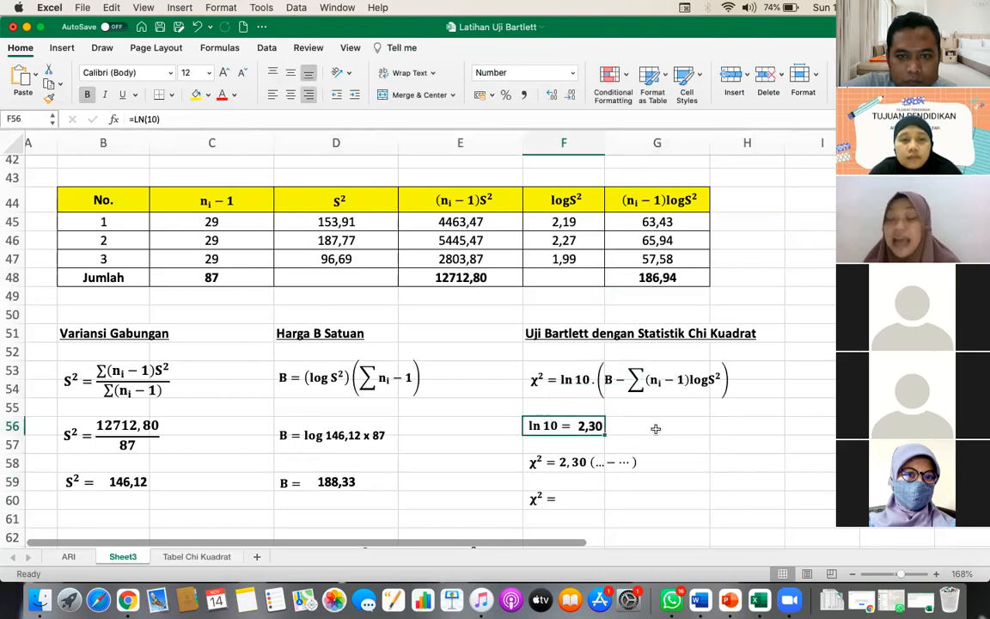
Step: Enter =LN(10) in empty cell H56 beside the ln 10 line as a demonstration
{"action": "left_click", "coordinate": [656, 428]}
{"action": "scroll", "coordinate": [702, 415], "scroll_direction": "right", "scroll_amount": 1}
{"action": "scroll", "coordinate": [702, 414], "scroll_direction": "down", "scroll_amount": 1}
{"action": "left_click", "coordinate": [702, 415]}
{"action": "scroll", "coordinate": [702, 414], "scroll_direction": "up", "scroll_amount": 1}
{"action": "scroll", "coordinate": [703, 414], "scroll_direction": "right", "scroll_amount": 1}
{"action": "type", "text": "="}
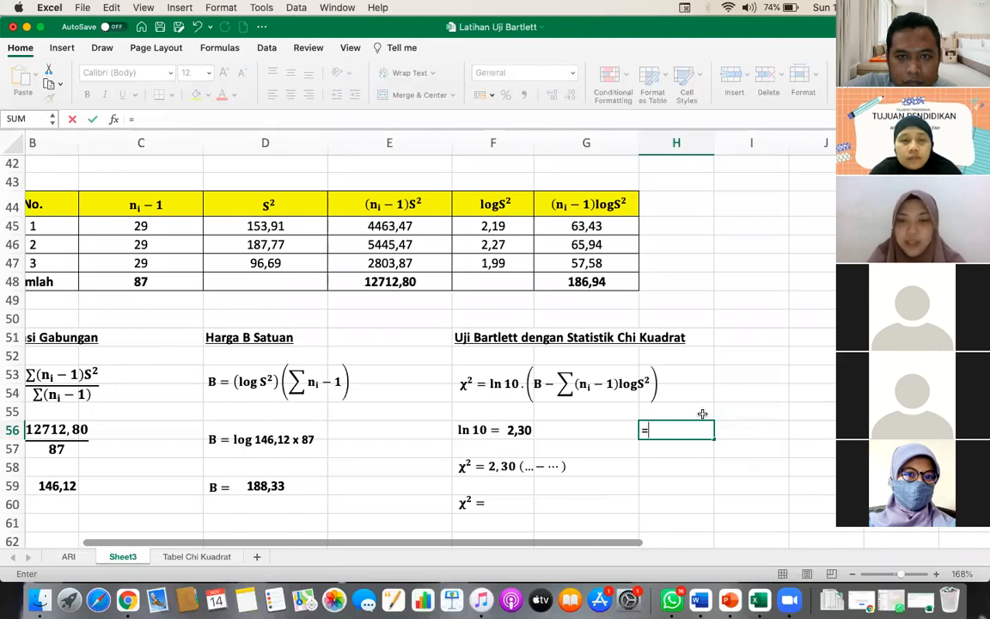
{"action": "type", "text": "LN("}
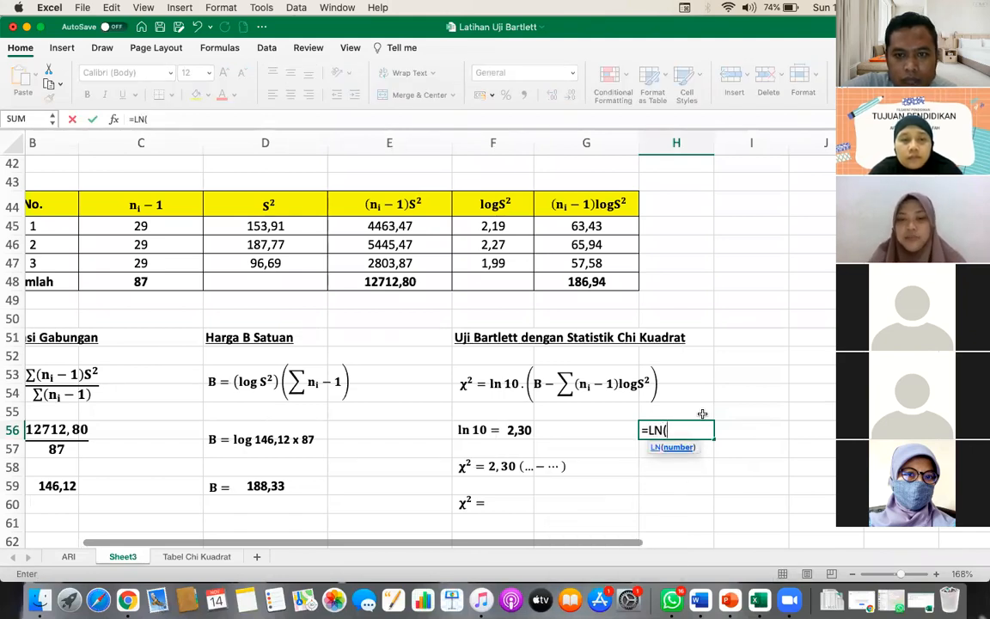
{"action": "type", "text": "10)"}
{"action": "key", "text": "Return"}
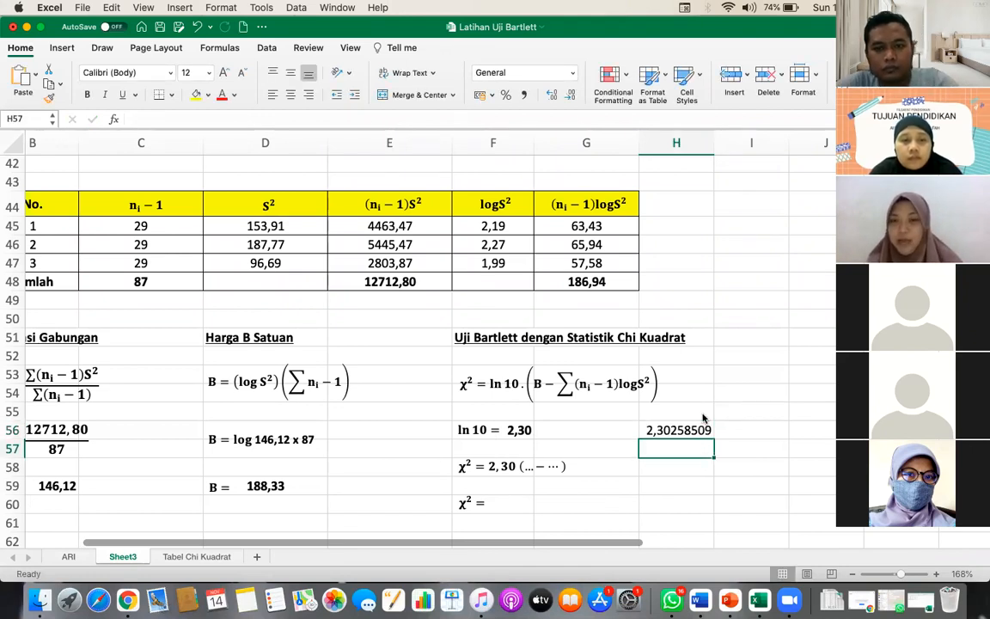
Step: Show the ln 10 value in cell H56 with two decimal places
{"action": "left_click", "coordinate": [687, 428]}
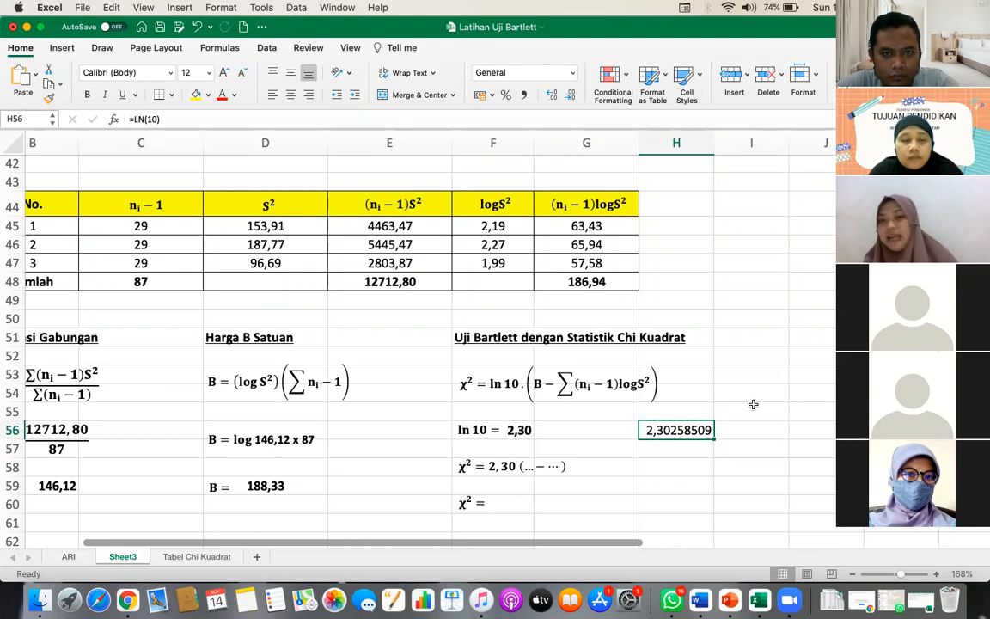
{"action": "left_click", "coordinate": [571, 97]}
{"action": "left_click", "coordinate": [571, 97]}
{"action": "left_click", "coordinate": [571, 98]}
{"action": "left_click", "coordinate": [571, 97]}
{"action": "left_click", "coordinate": [571, 97]}
{"action": "left_click", "coordinate": [570, 97]}
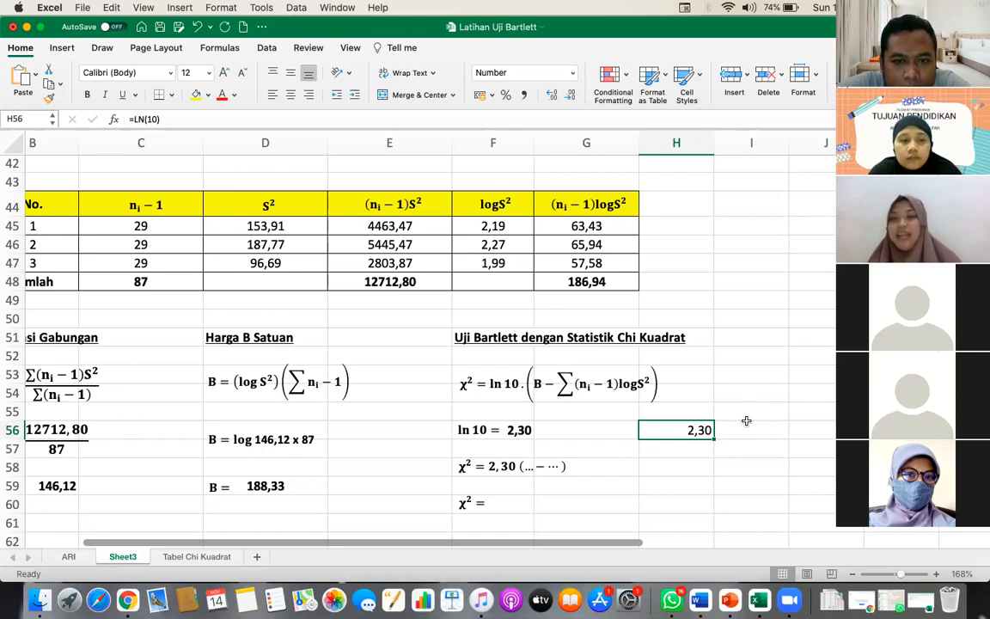
Step: Clear cell H56, enter =LN(10) in it again and compare it with the ln 10 line
{"action": "left_click", "coordinate": [716, 440]}
{"action": "left_click", "coordinate": [701, 430]}
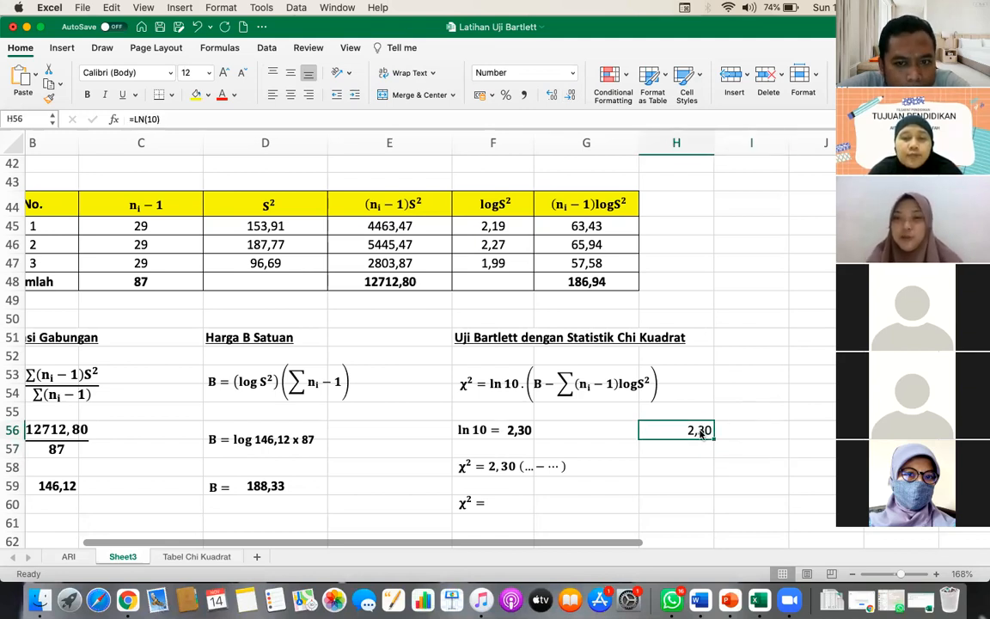
{"action": "key", "text": "Delete"}
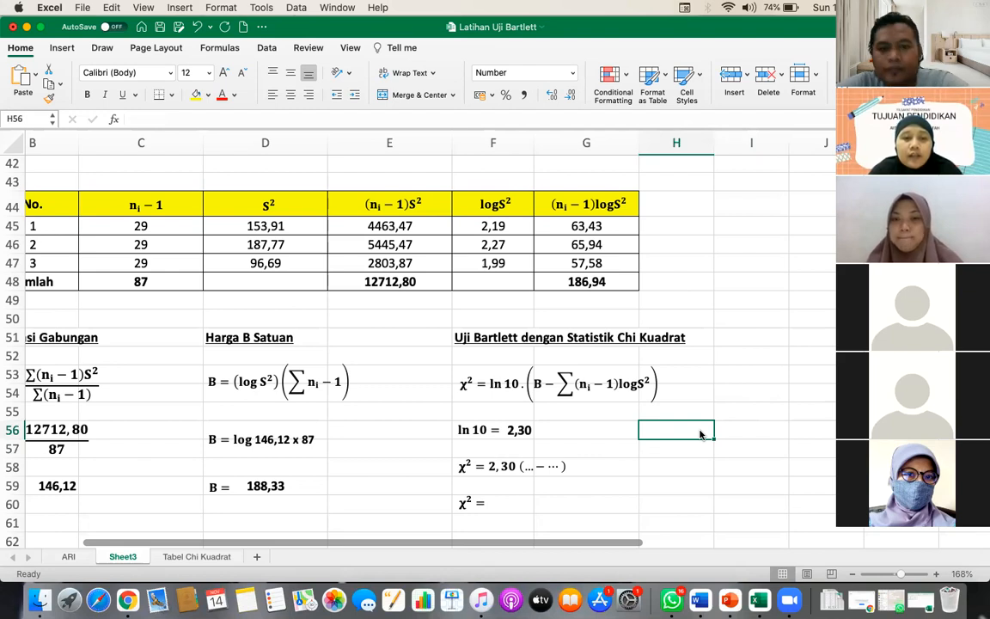
{"action": "type", "text": "=ln("}
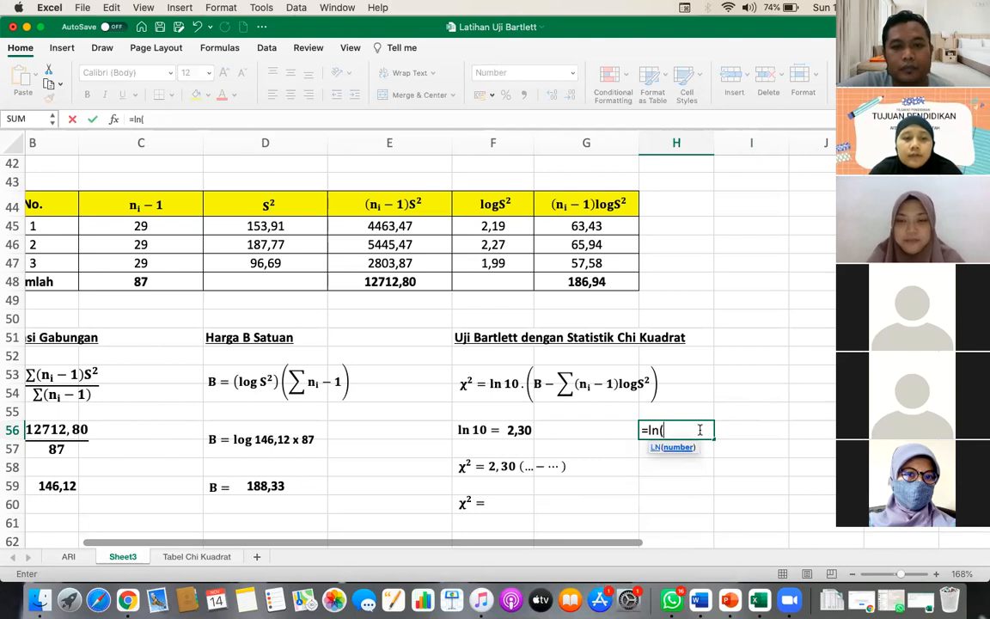
{"action": "key", "text": "BackSpace"}
{"action": "key", "text": "BackSpace"}
{"action": "key", "text": "BackSpace"}
{"action": "type", "text": "=LN(10)"}
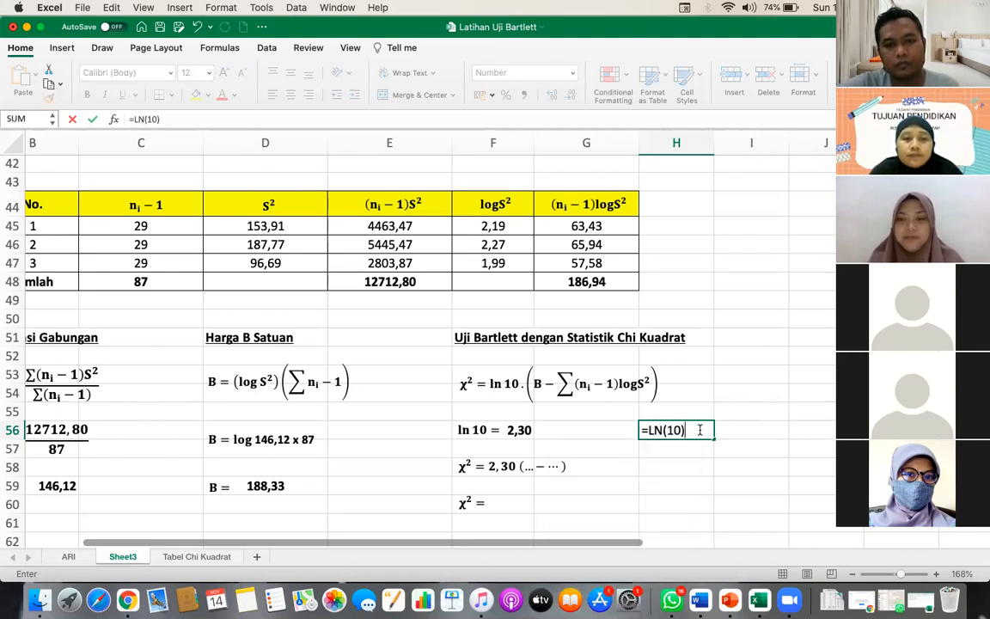
{"action": "key", "text": "Return"}
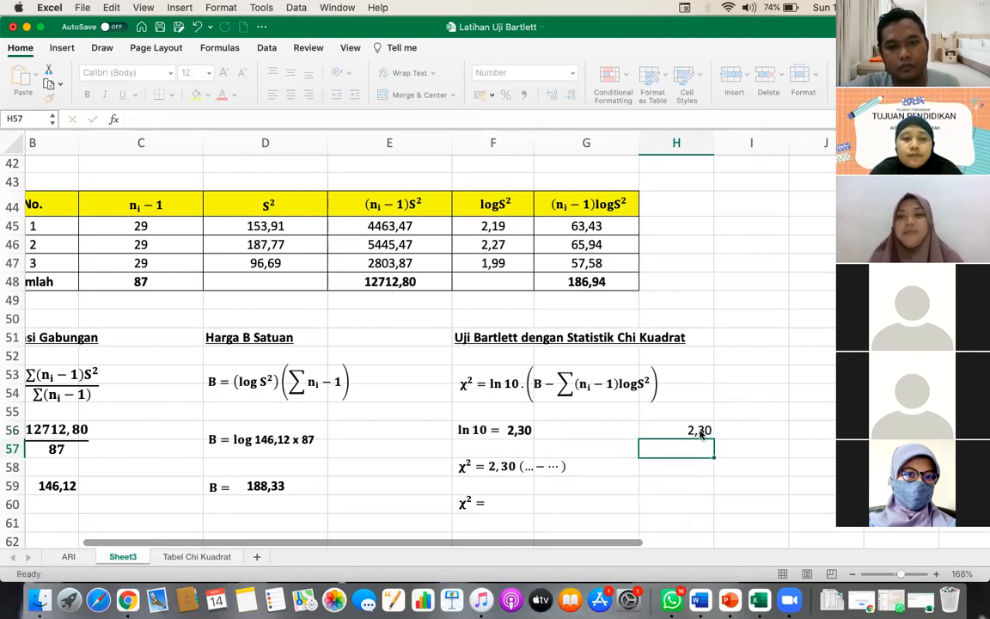
{"action": "left_click", "coordinate": [688, 430]}
{"action": "left_click", "coordinate": [474, 430]}
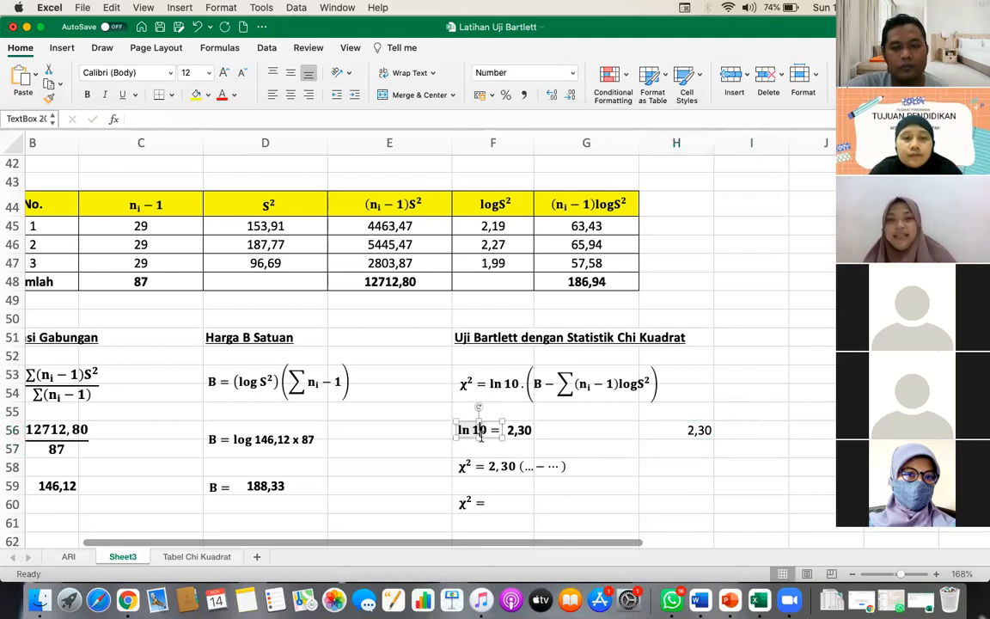
{"action": "left_click", "coordinate": [563, 434]}
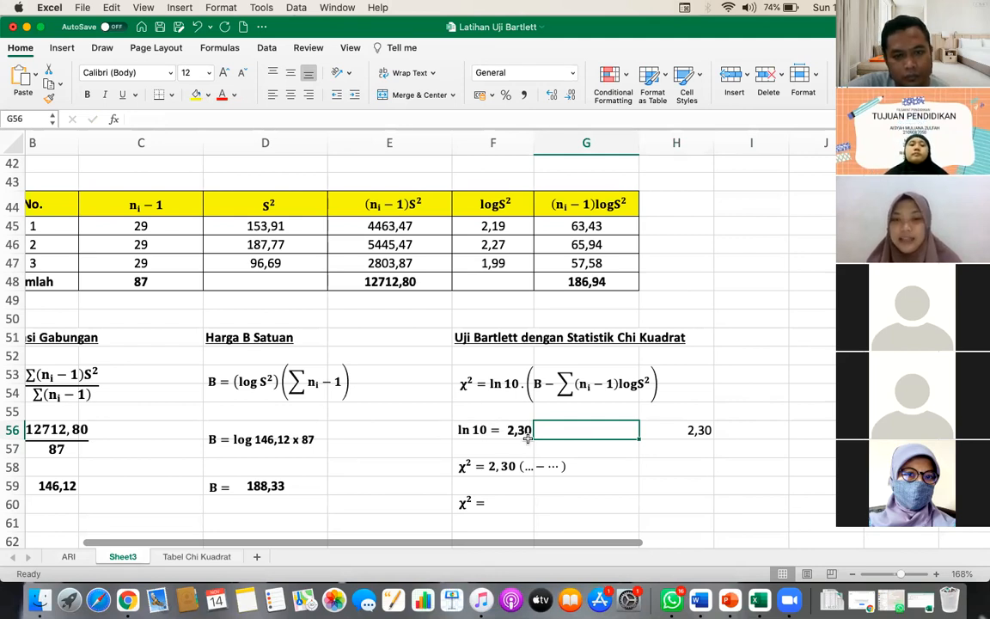
Step: Replace the first placeholder inside the parentheses of the χ² = 2,30 (… − …) equation with 188,33
{"action": "left_click", "coordinate": [476, 467]}
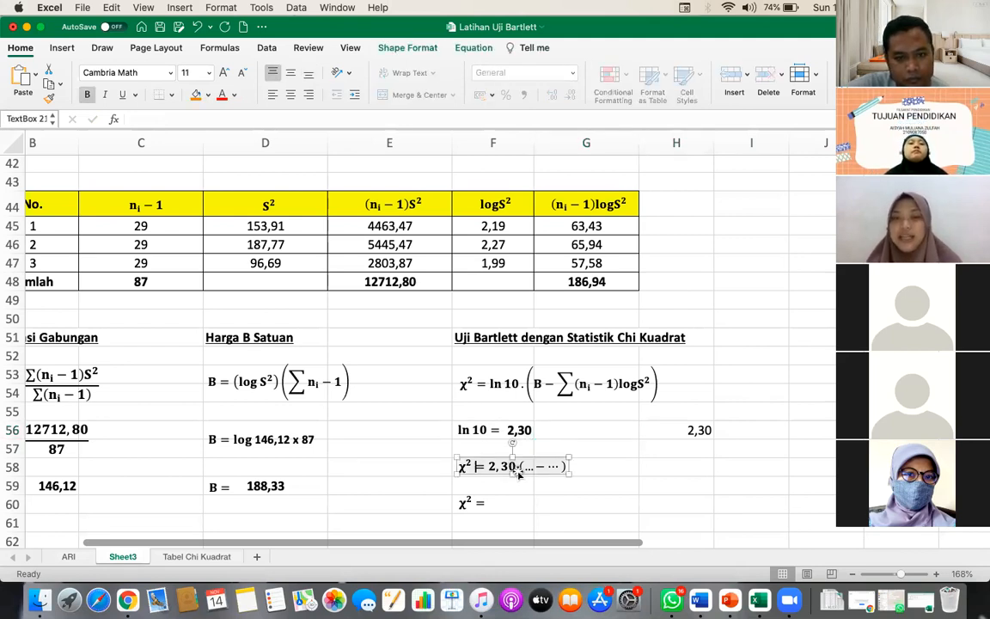
{"action": "scroll", "coordinate": [518, 474], "scroll_direction": "down", "scroll_amount": 4}
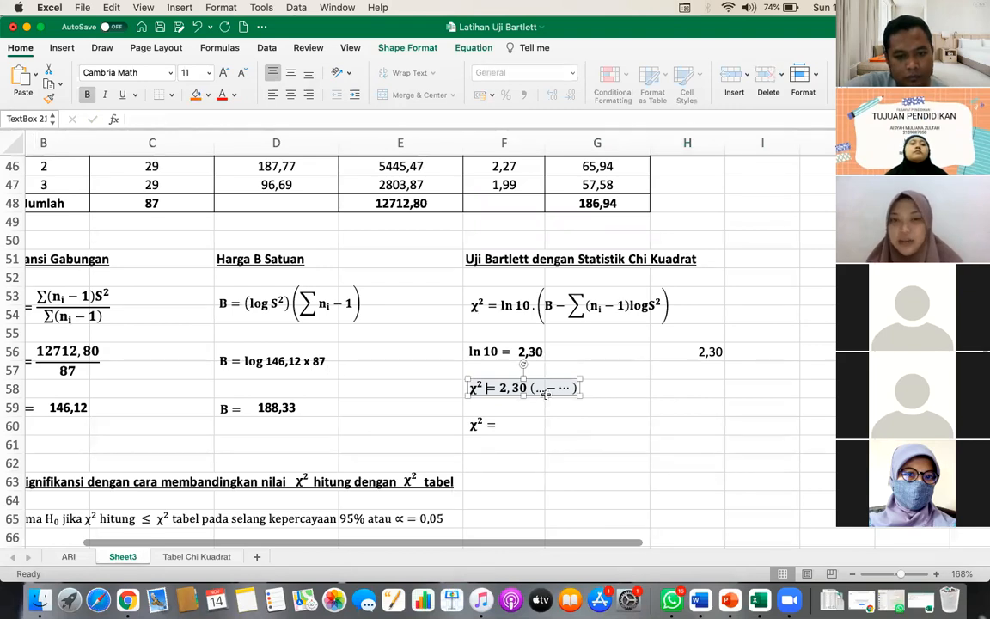
{"action": "scroll", "coordinate": [545, 394], "scroll_direction": "up", "scroll_amount": 1}
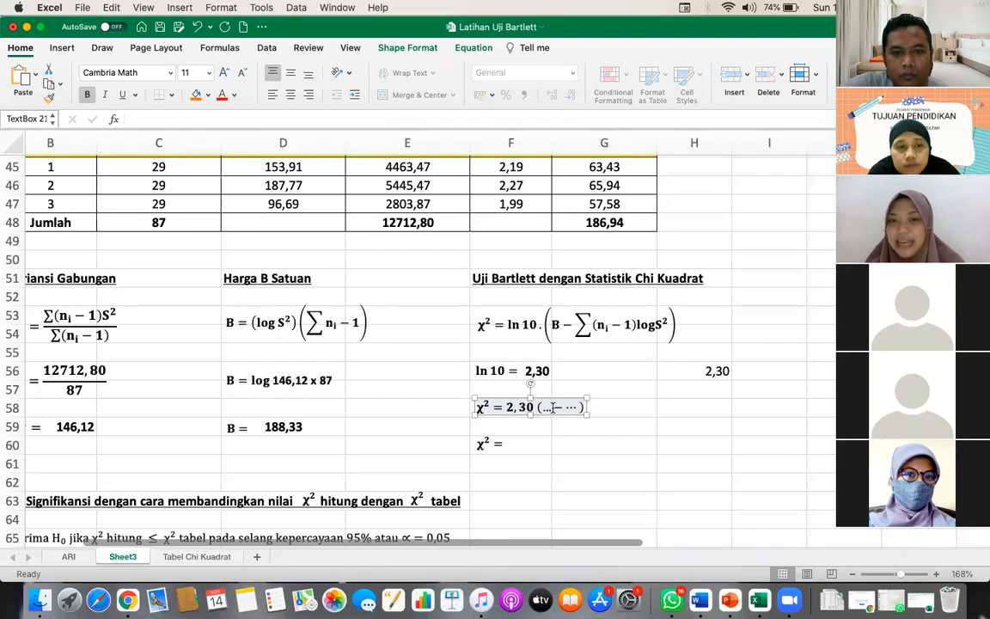
{"action": "left_click", "coordinate": [553, 409]}
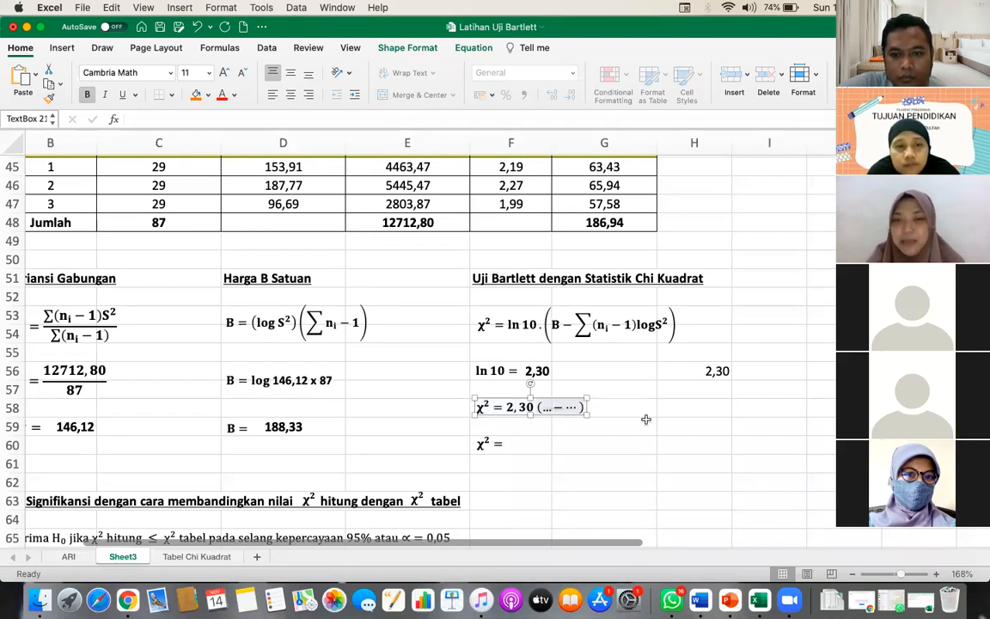
{"action": "key", "text": "BackSpace"}
{"action": "type", "text": "188,"}
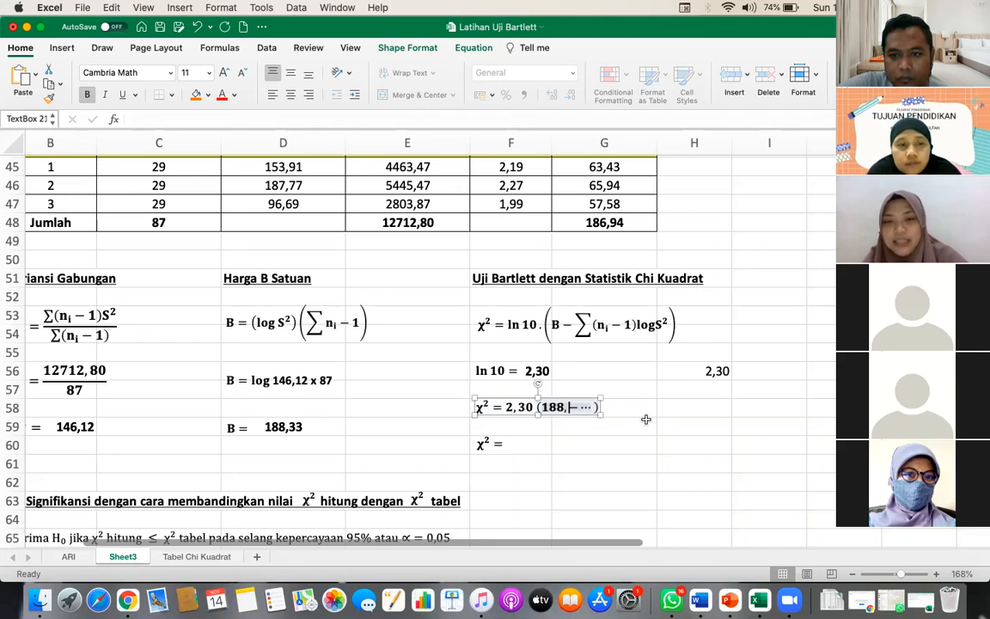
{"action": "type", "text": "33"}
Step: Replace the second placeholder, after the minus sign in the same χ² equation, with 186,94
{"action": "key", "text": "Right"}
{"action": "key", "text": "Right"}
{"action": "key", "text": "BackSpace"}
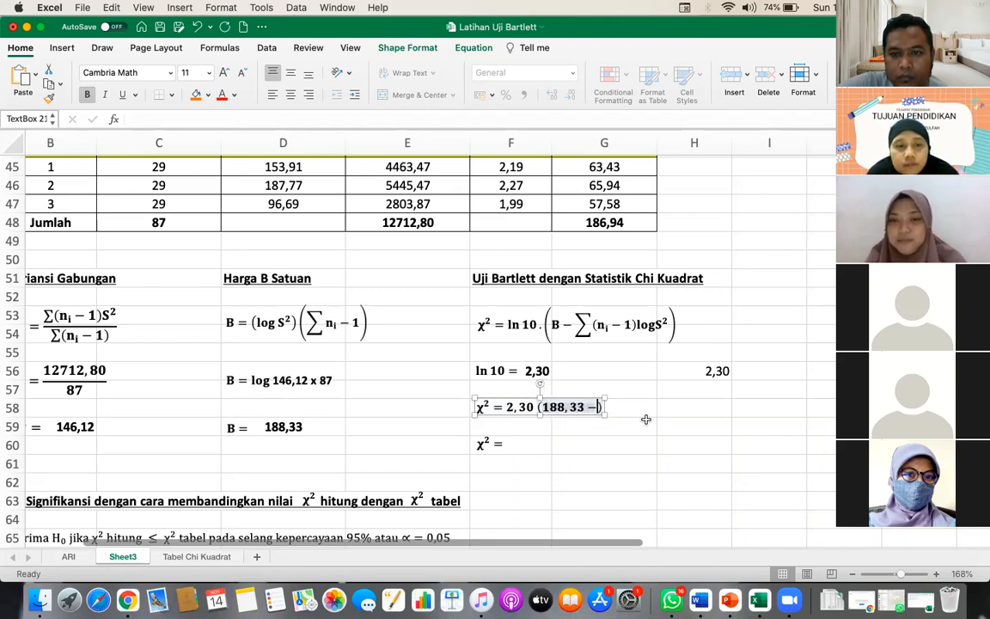
{"action": "scroll", "coordinate": [686, 260], "scroll_direction": "up", "scroll_amount": 3}
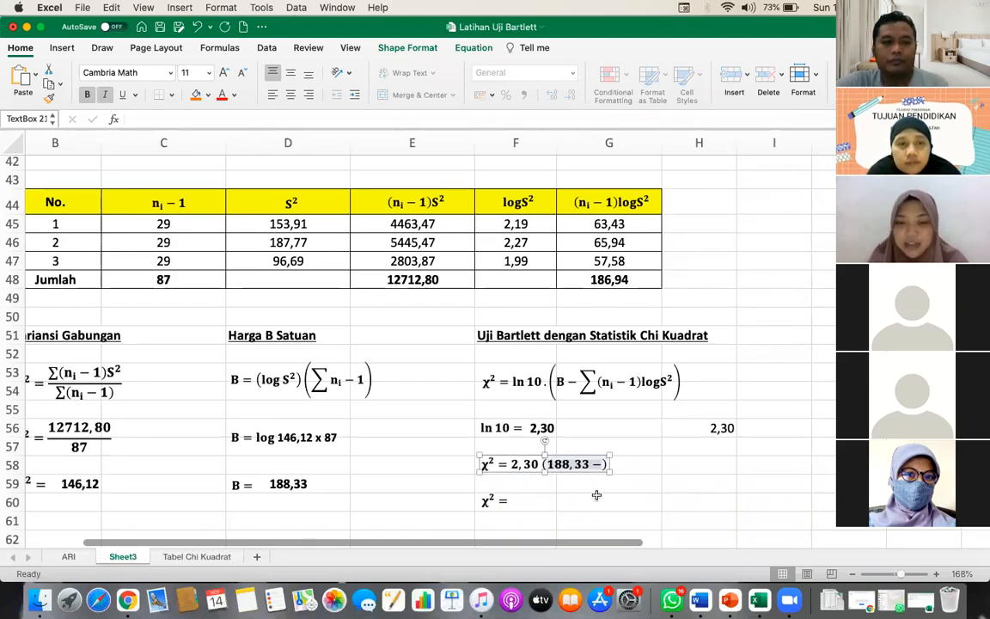
{"action": "type", "text": "186"}
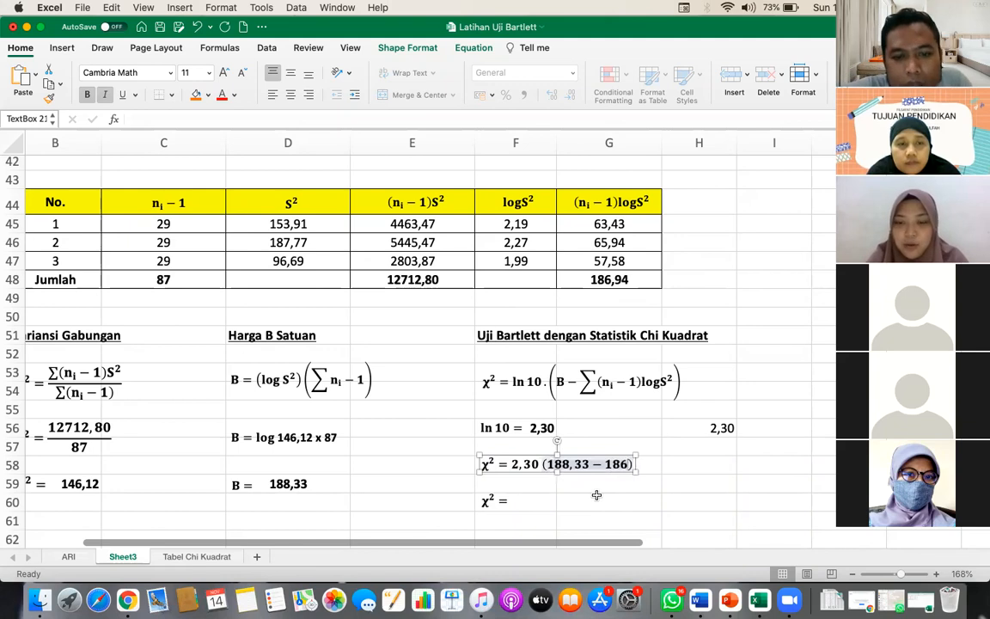
{"action": "type", "text": ",94"}
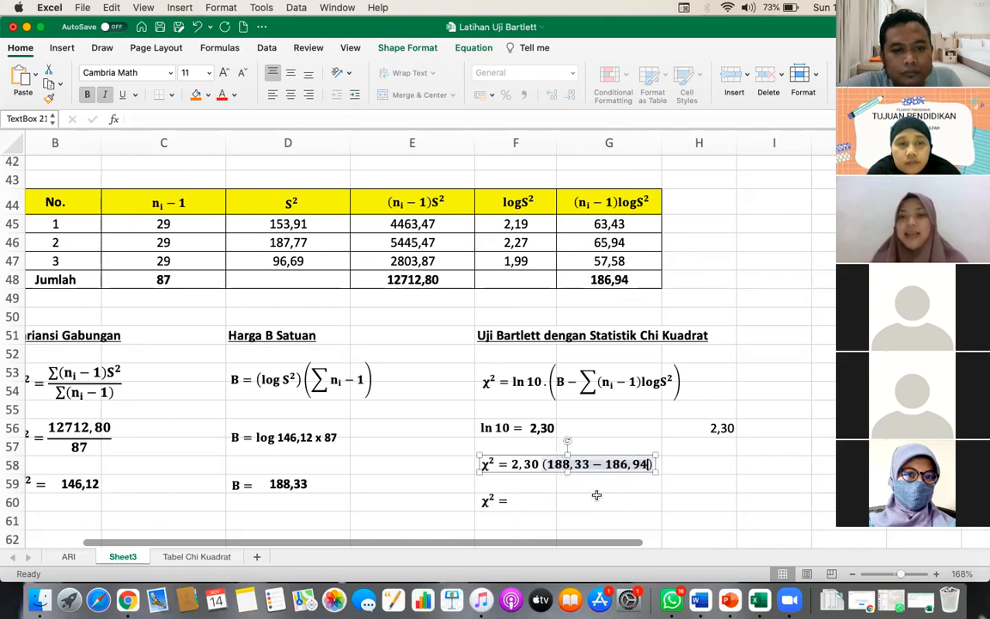
Step: Calculate the chi-square statistic in cell F60 with the formula =H56*(D59-G48)
{"action": "left_click", "coordinate": [657, 503]}
{"action": "scroll", "coordinate": [658, 503], "scroll_direction": "down", "scroll_amount": 1}
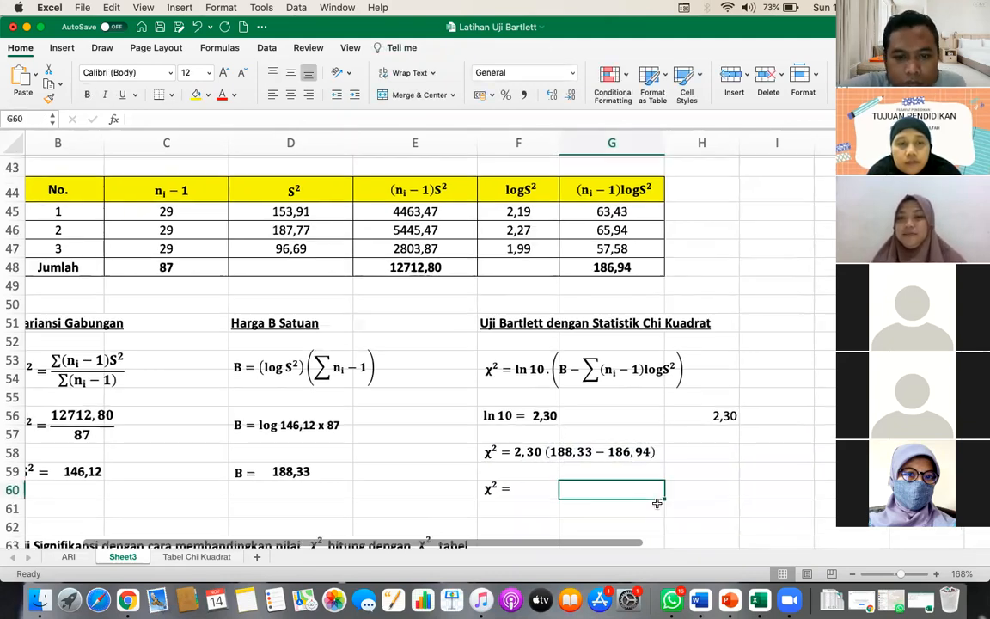
{"action": "scroll", "coordinate": [657, 503], "scroll_direction": "down", "scroll_amount": 5}
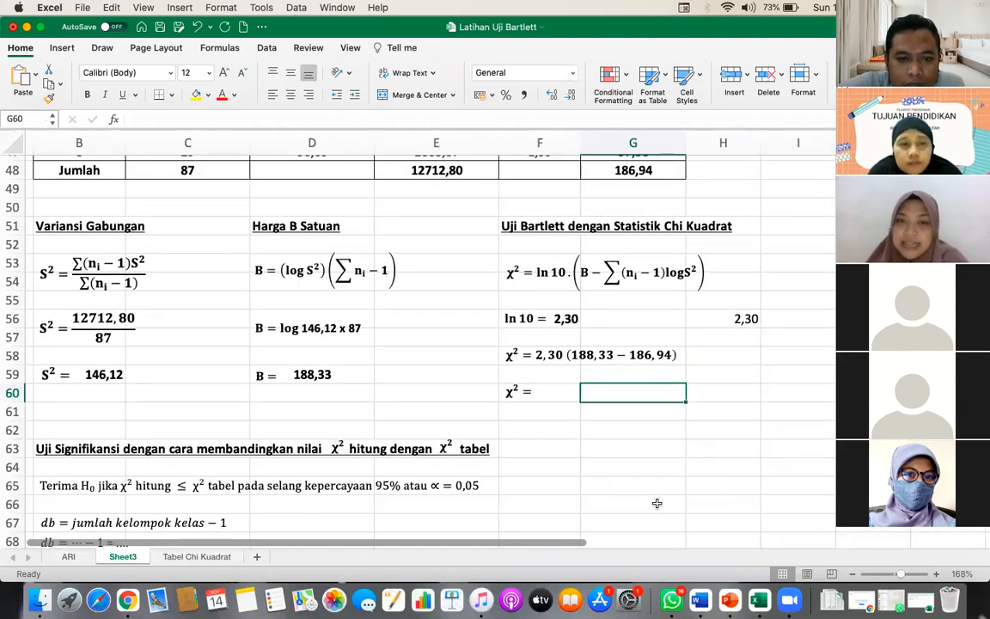
{"action": "left_click", "coordinate": [550, 391]}
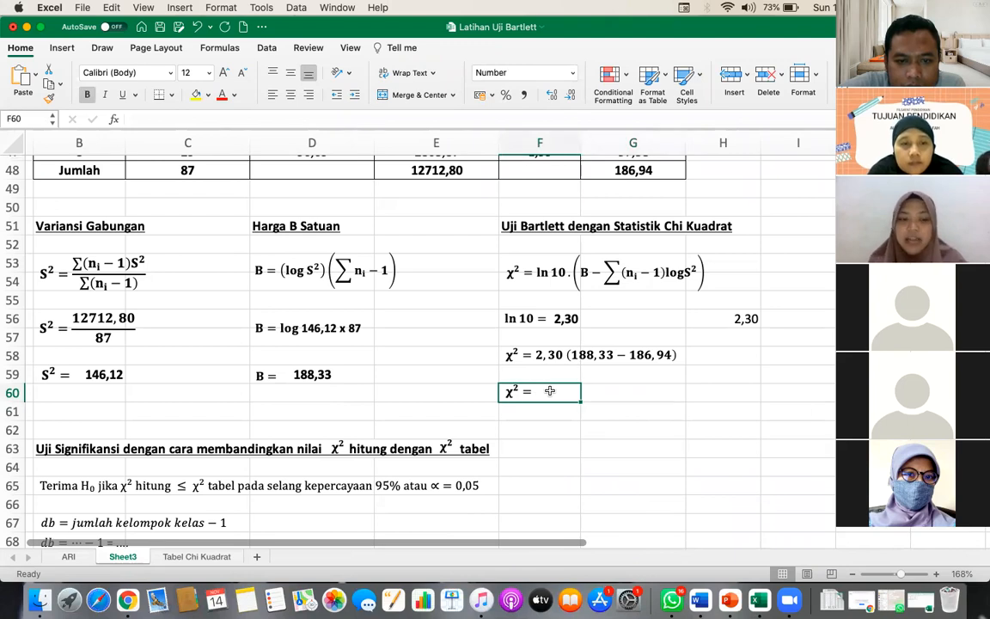
{"action": "type", "text": "="}
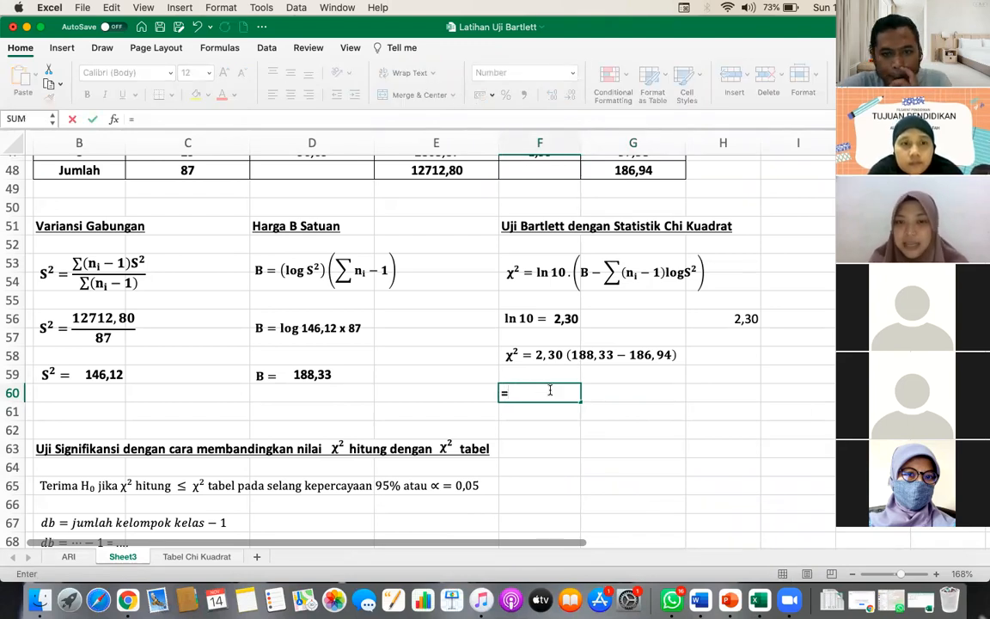
{"action": "left_click", "coordinate": [716, 322]}
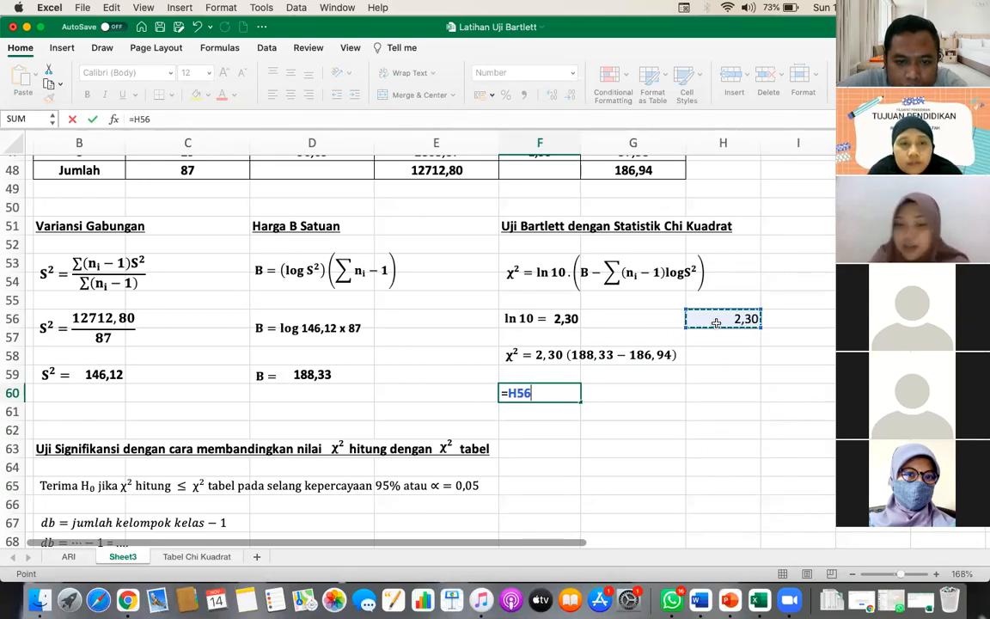
{"action": "type", "text": "*"}
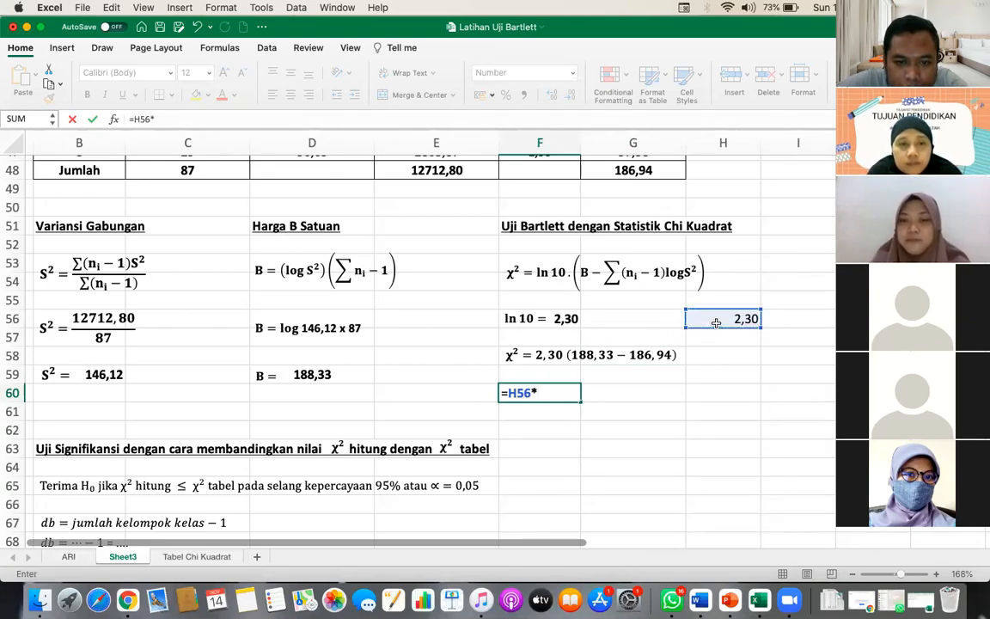
{"action": "type", "text": "("}
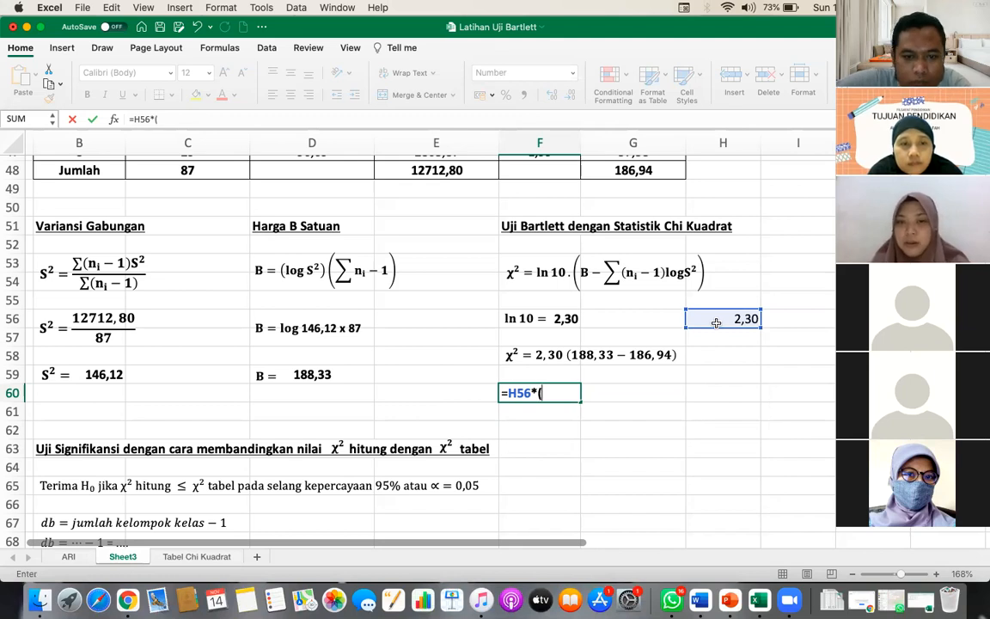
{"action": "scroll", "coordinate": [688, 361], "scroll_direction": "up", "scroll_amount": 2}
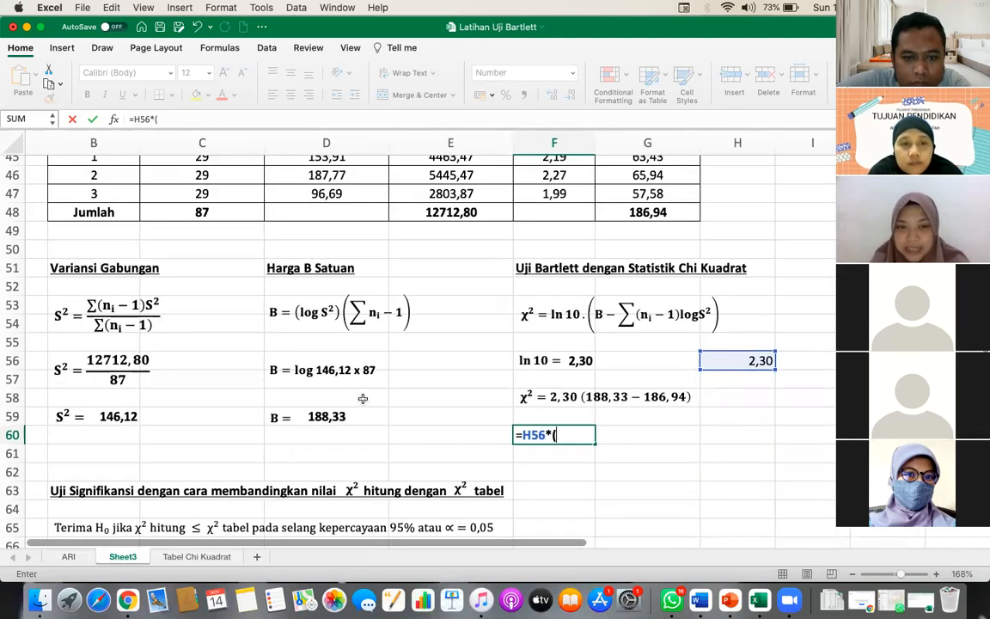
{"action": "left_click", "coordinate": [343, 415]}
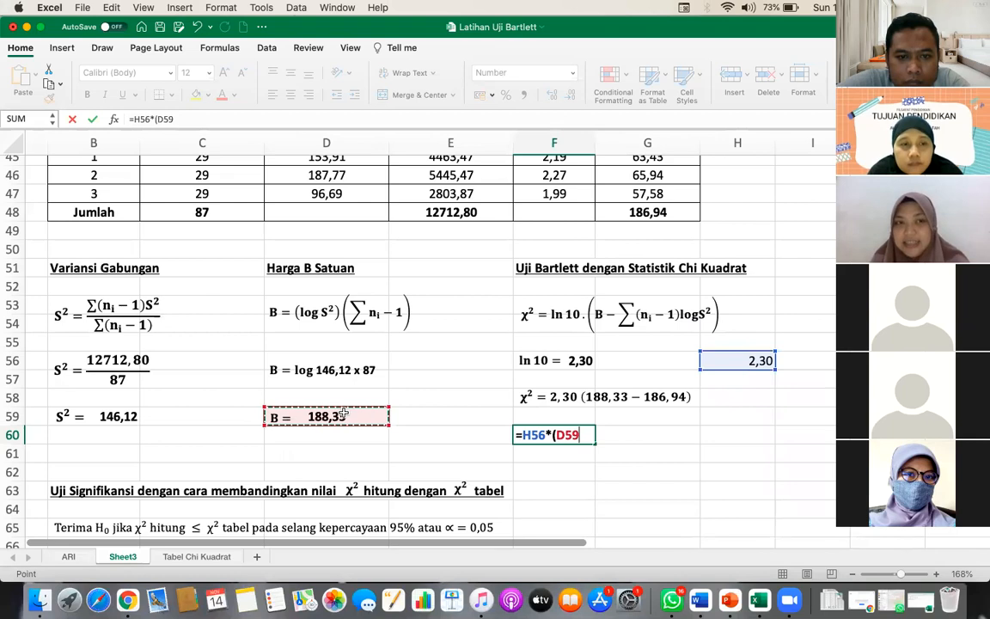
{"action": "type", "text": "-"}
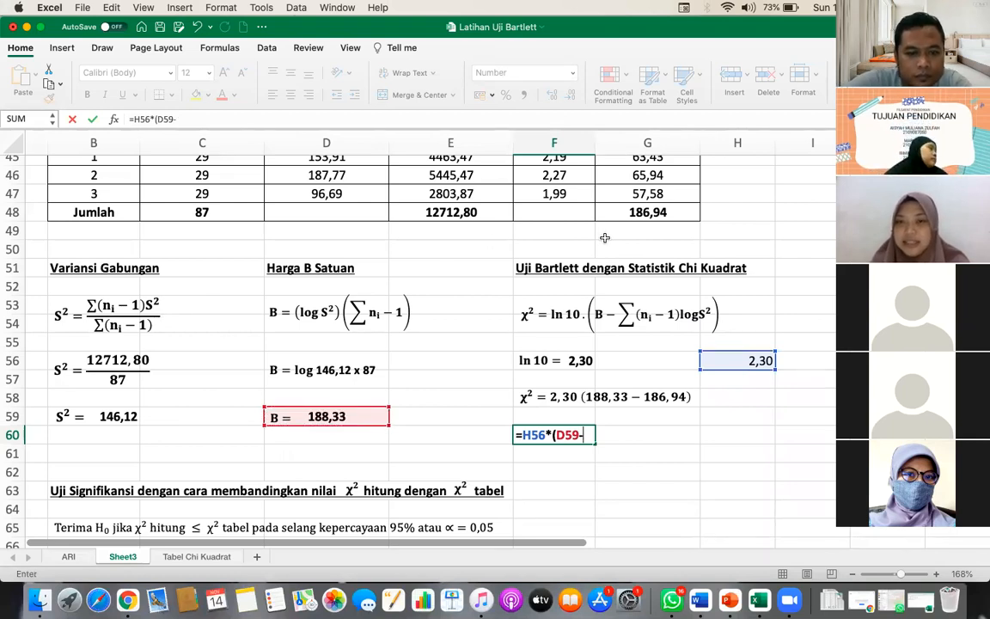
{"action": "scroll", "coordinate": [601, 235], "scroll_direction": "up", "scroll_amount": 2}
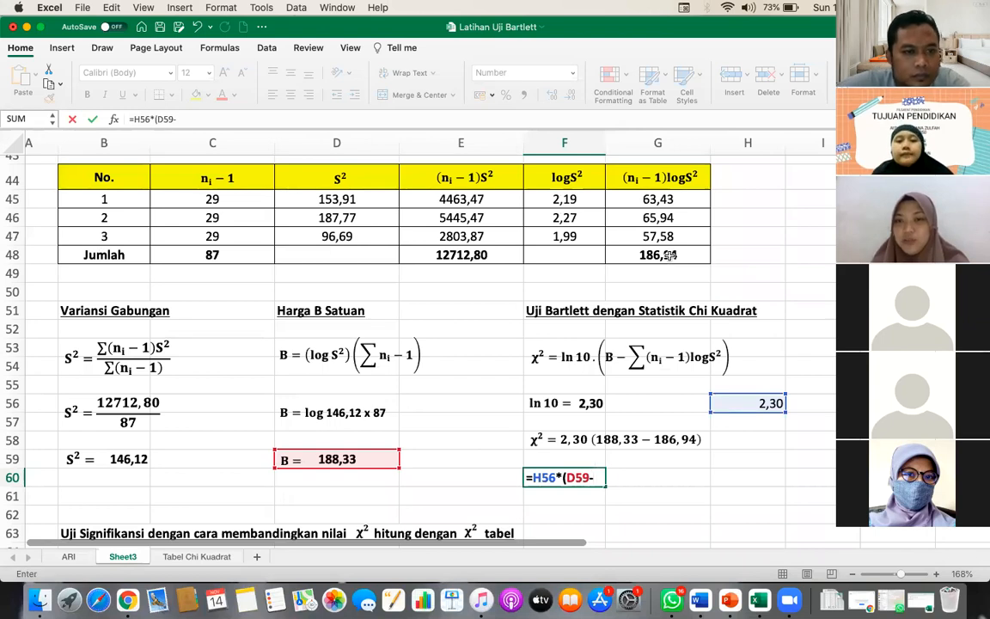
{"action": "left_click", "coordinate": [668, 256]}
{"action": "type", "text": ")"}
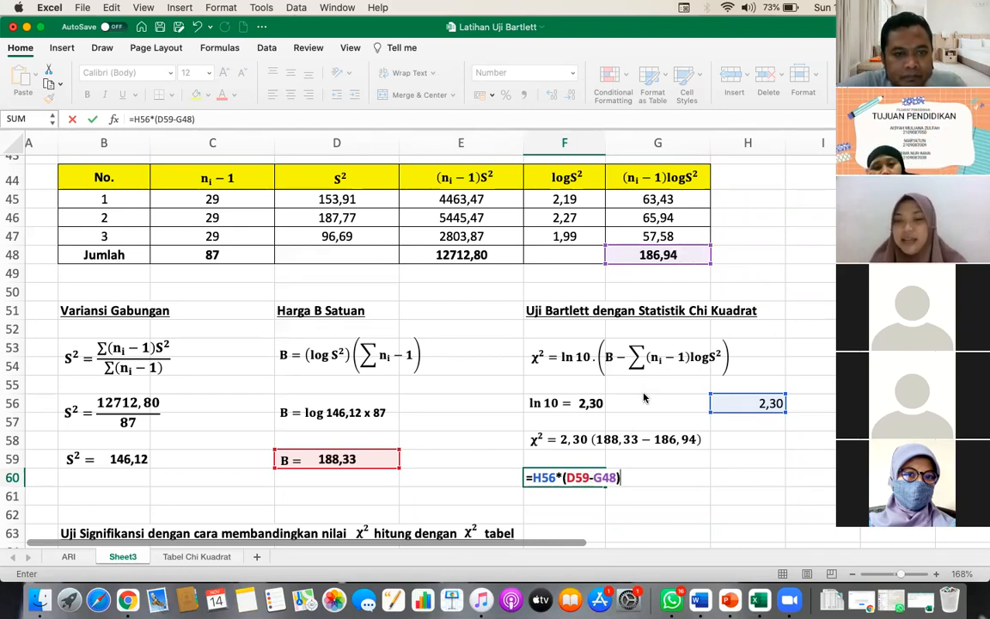
{"action": "key", "text": "Return"}
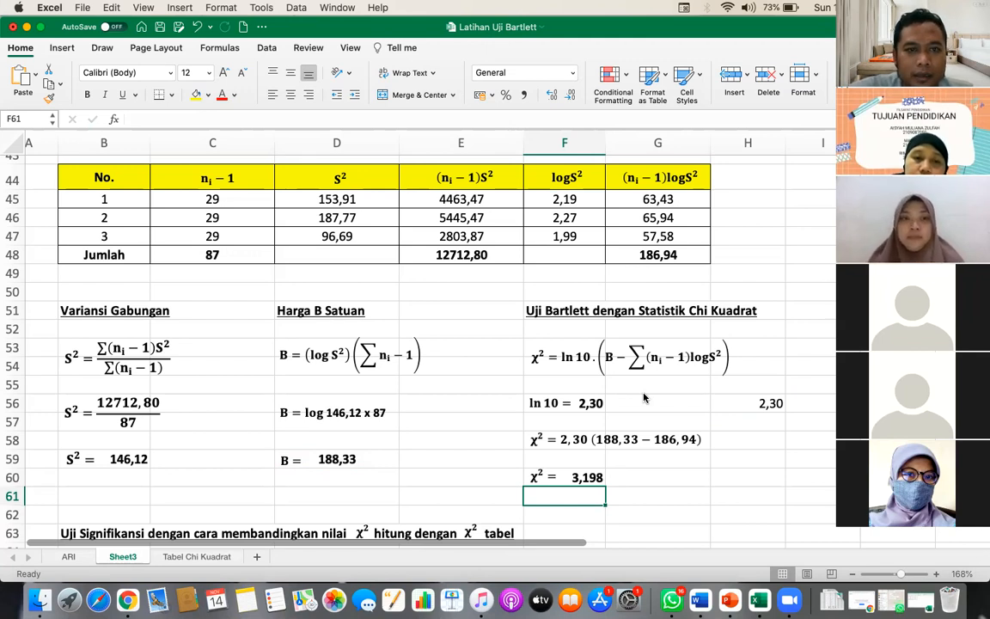
Step: Review the formulas of the first nᵢ − 1 entry in C45 and the ln 10 value in H56
{"action": "scroll", "coordinate": [643, 397], "scroll_direction": "up", "scroll_amount": 3}
{"action": "scroll", "coordinate": [643, 397], "scroll_direction": "up", "scroll_amount": 1}
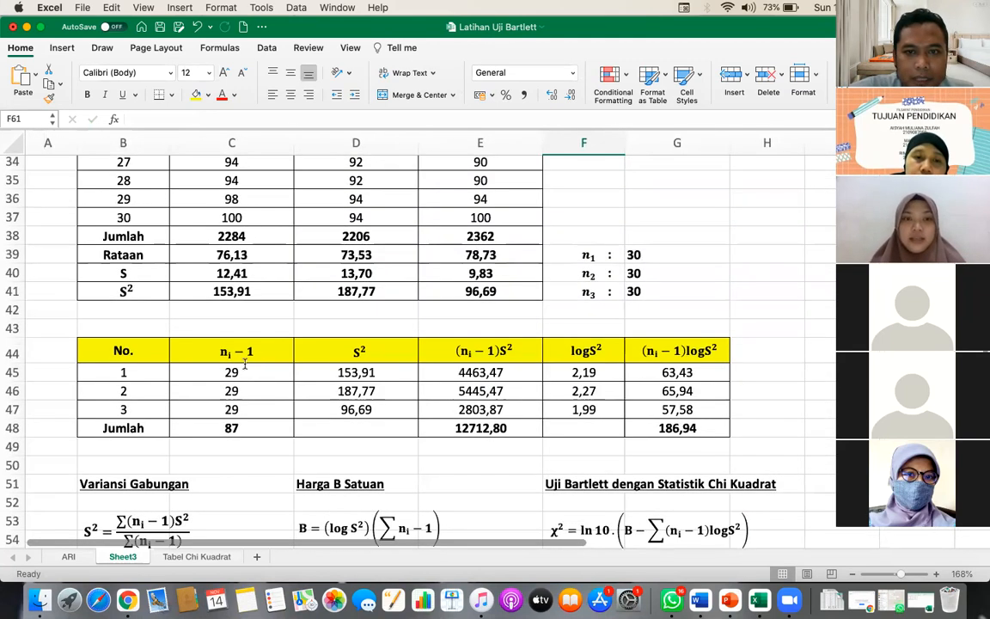
{"action": "left_click", "coordinate": [245, 367]}
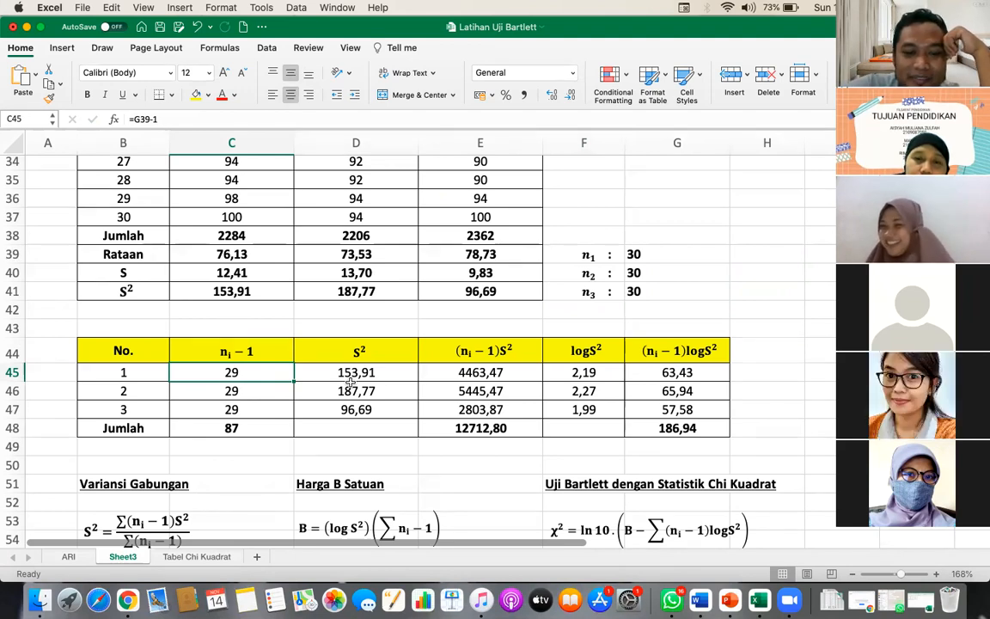
{"action": "scroll", "coordinate": [463, 447], "scroll_direction": "down", "scroll_amount": 5}
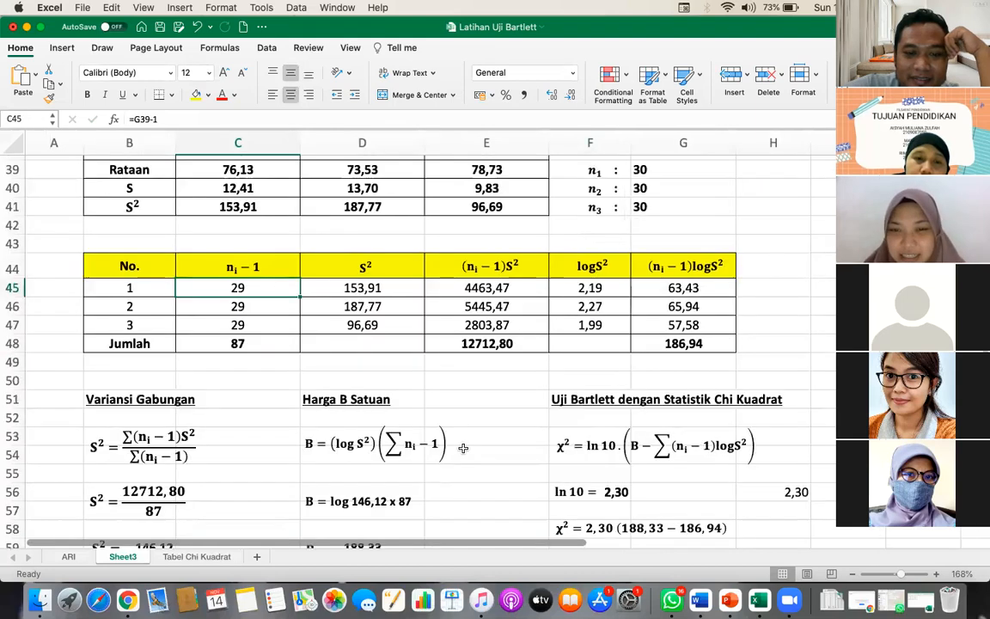
{"action": "scroll", "coordinate": [463, 447], "scroll_direction": "up", "scroll_amount": 1}
{"action": "scroll", "coordinate": [462, 448], "scroll_direction": "right", "scroll_amount": 1}
{"action": "scroll", "coordinate": [689, 382], "scroll_direction": "up", "scroll_amount": 2}
{"action": "scroll", "coordinate": [689, 382], "scroll_direction": "right", "scroll_amount": 1}
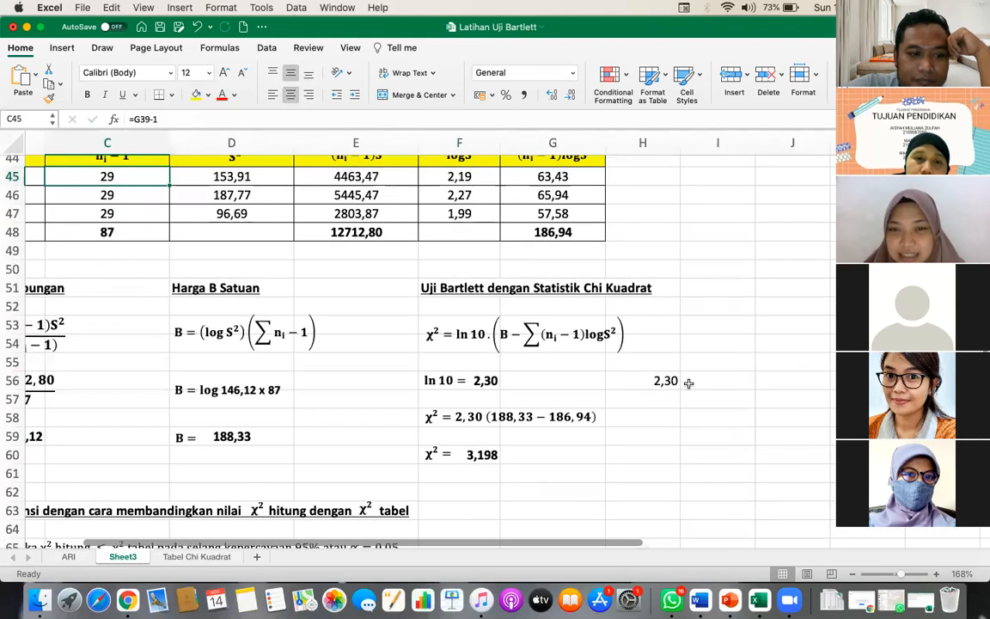
{"action": "left_click", "coordinate": [660, 380]}
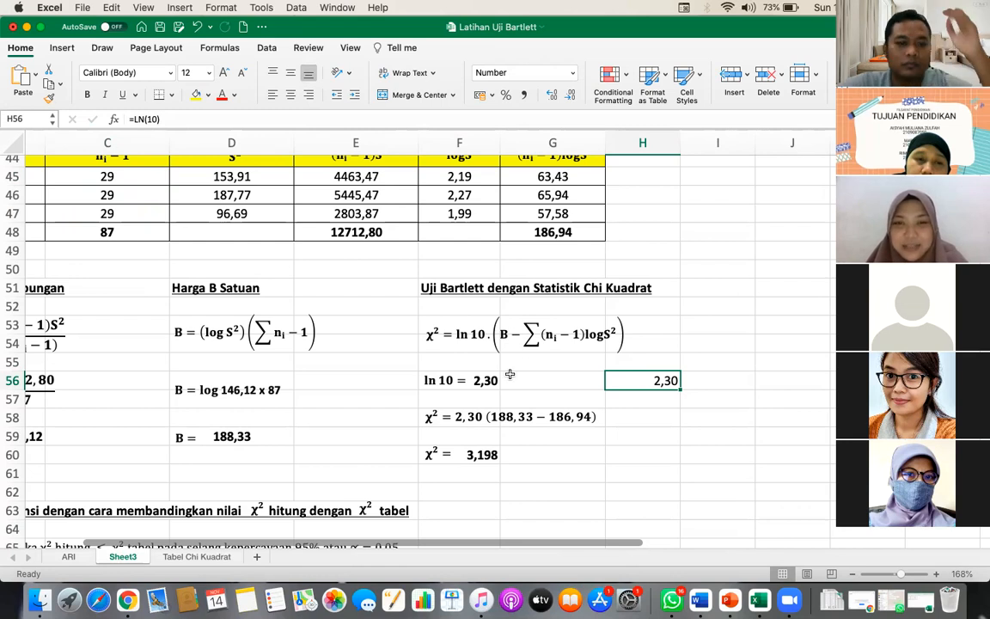
Step: Clear the chi-square result in F60 and recalculate it with the formula =H56*(D59-G48)
{"action": "left_click", "coordinate": [471, 456]}
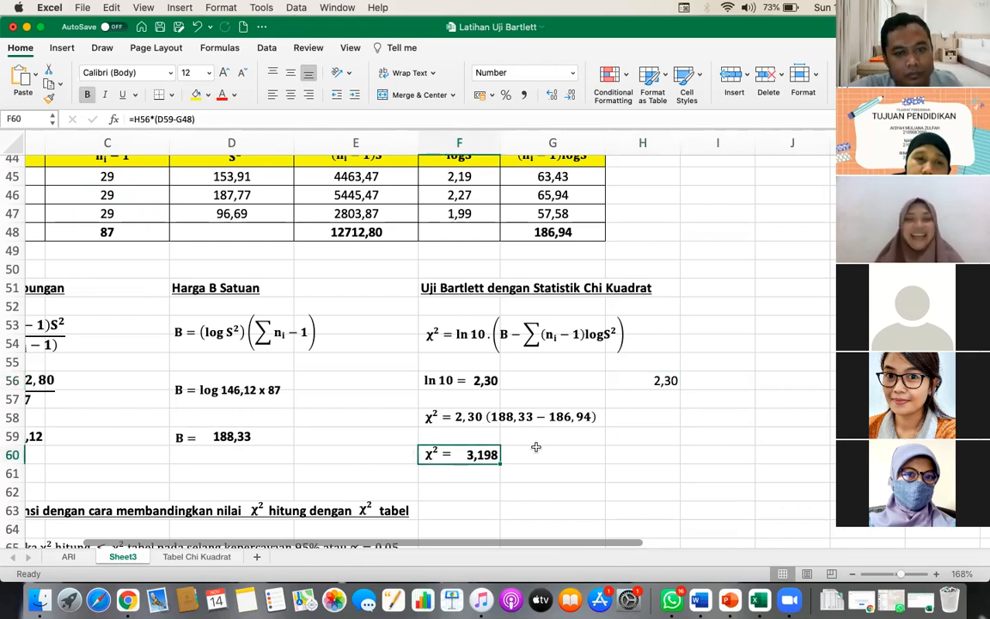
{"action": "key", "text": "Delete"}
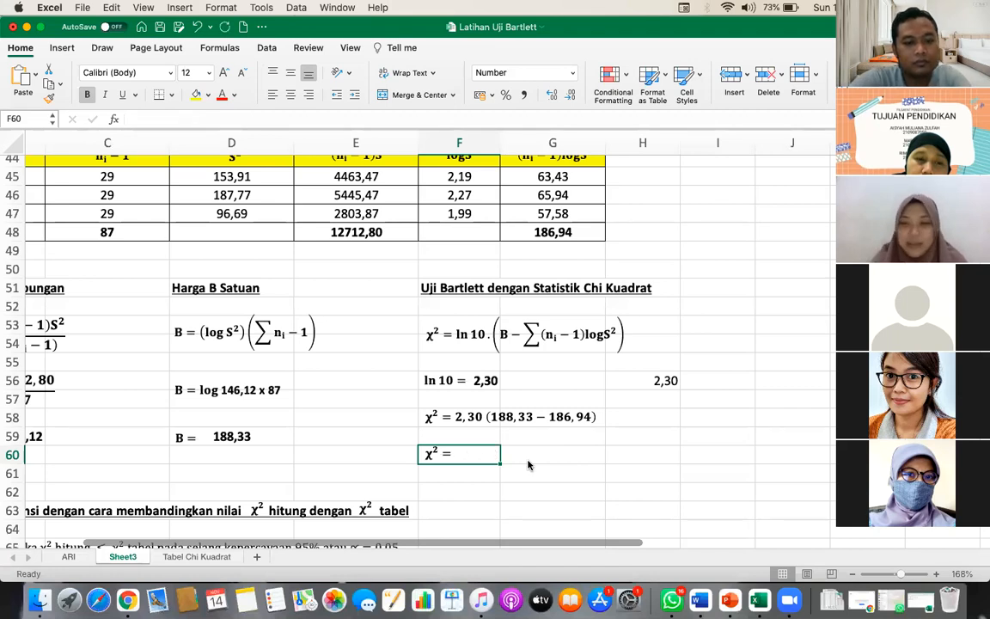
{"action": "type", "text": "="}
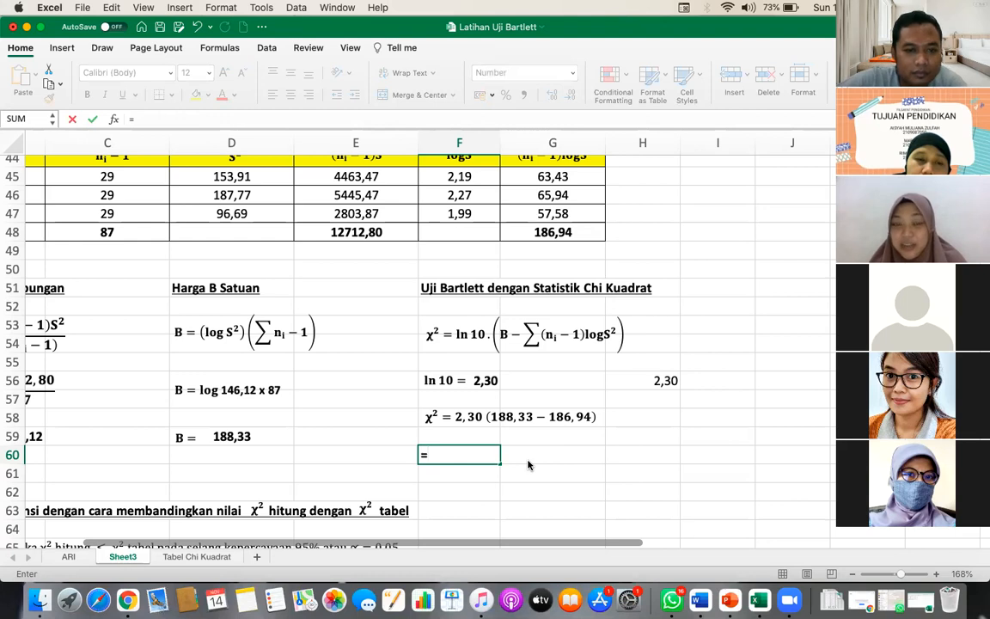
{"action": "left_click", "coordinate": [649, 383]}
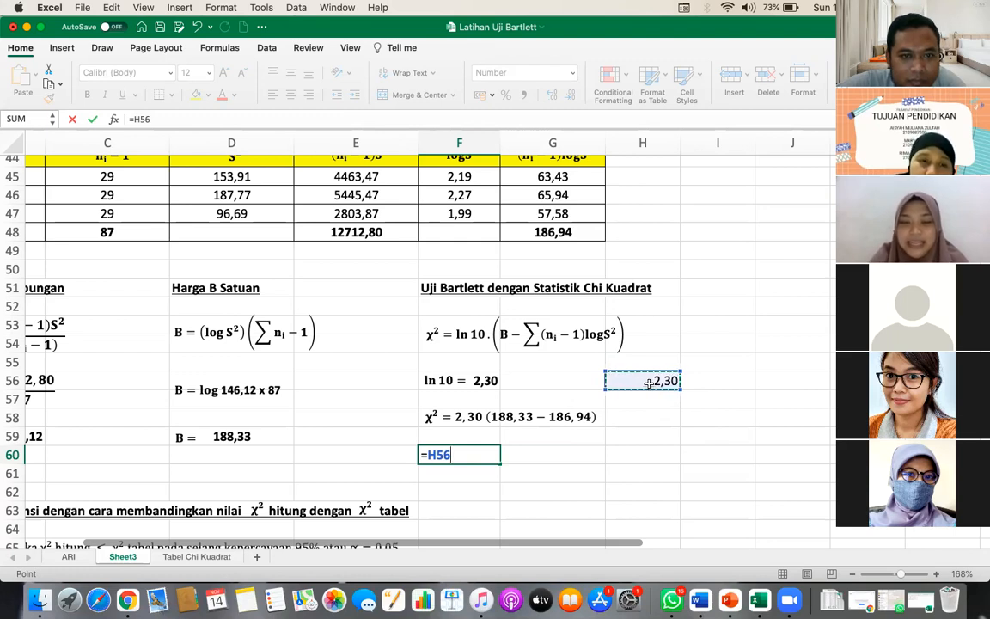
{"action": "type", "text": "*"}
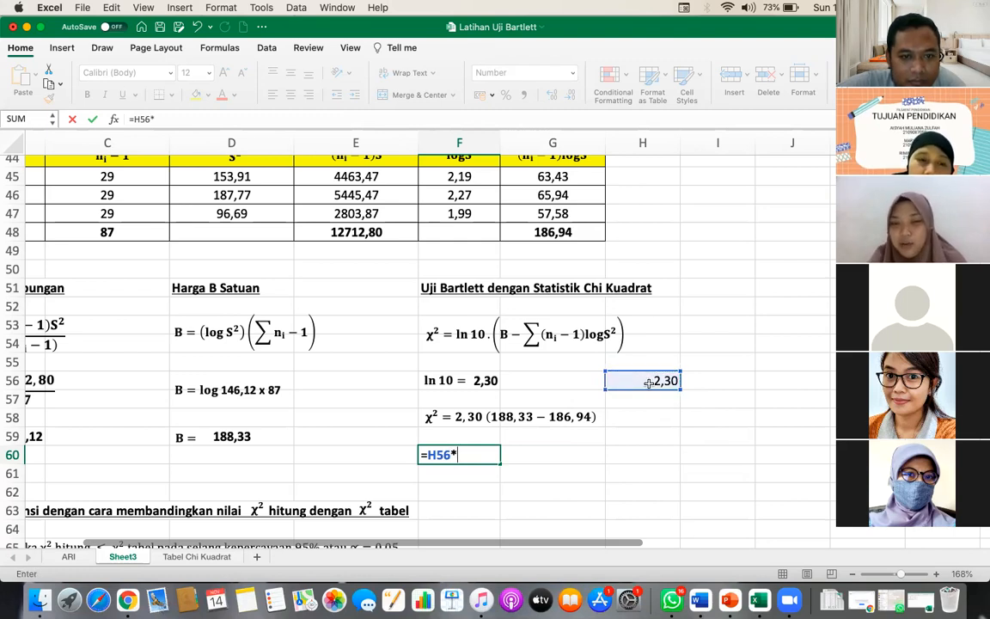
{"action": "type", "text": "("}
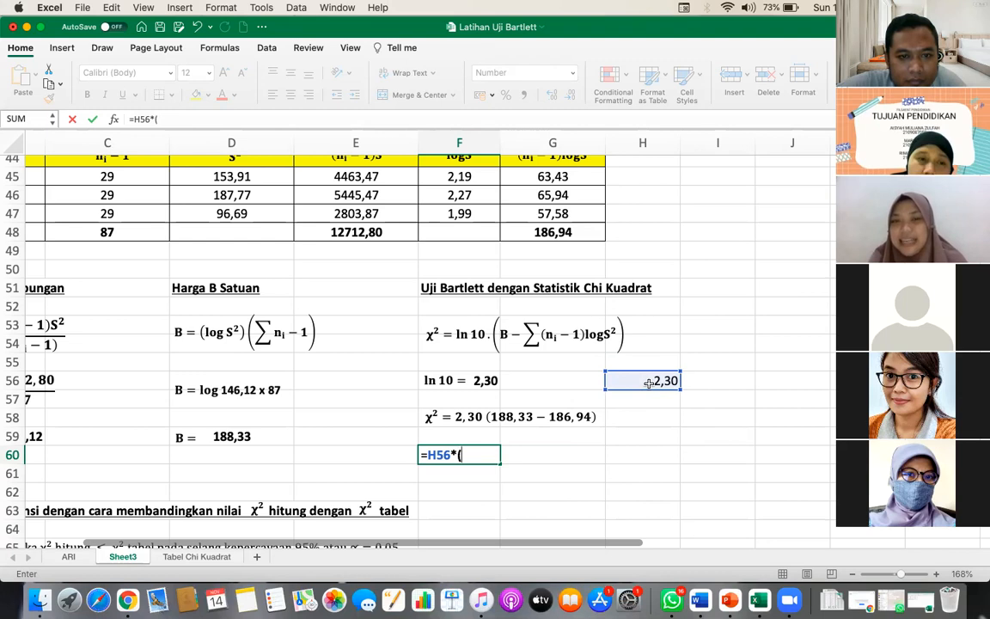
{"action": "left_click", "coordinate": [270, 441]}
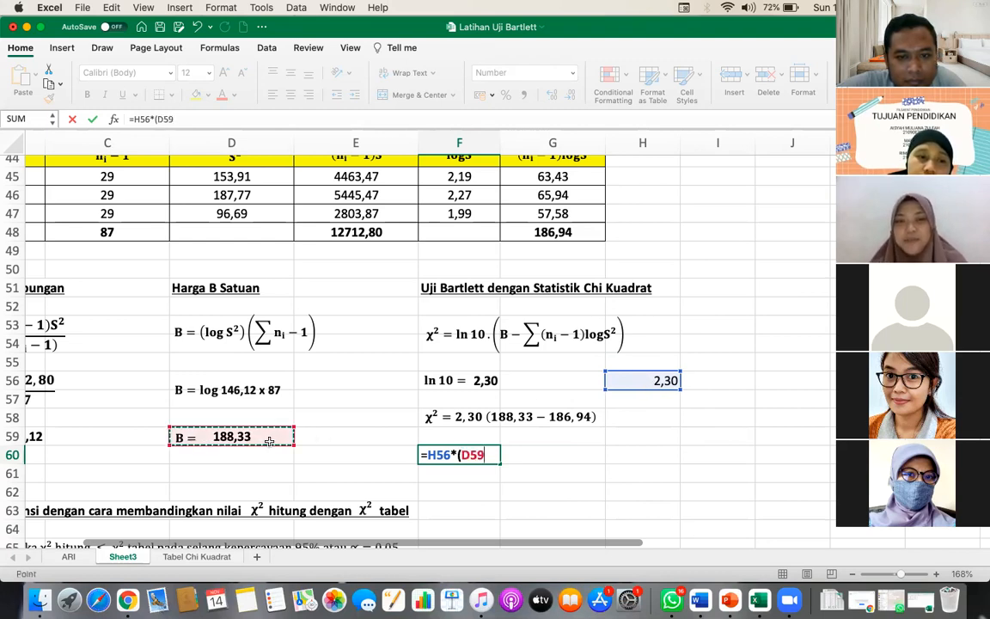
{"action": "type", "text": "-"}
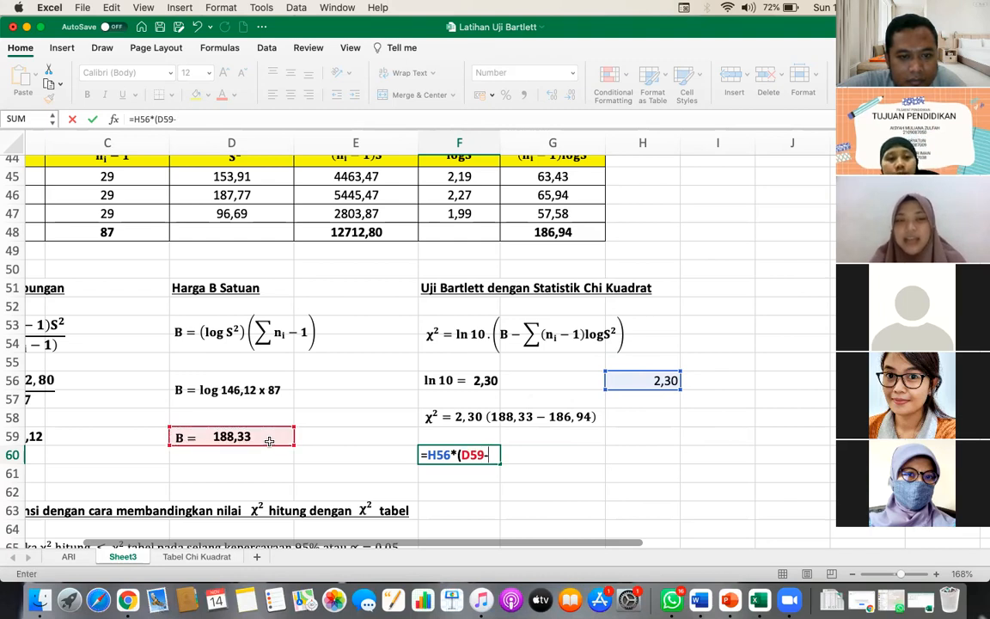
{"action": "scroll", "coordinate": [446, 411], "scroll_direction": "up", "scroll_amount": 4}
{"action": "scroll", "coordinate": [446, 412], "scroll_direction": "down", "scroll_amount": 3}
{"action": "scroll", "coordinate": [446, 412], "scroll_direction": "left", "scroll_amount": 1}
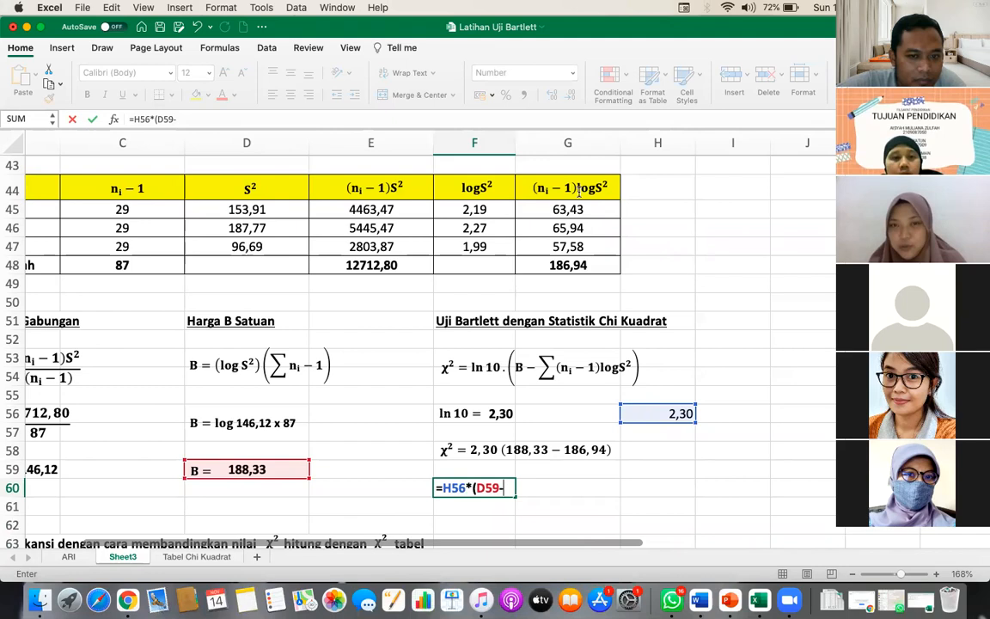
{"action": "left_click", "coordinate": [568, 266]}
{"action": "type", "text": ")"}
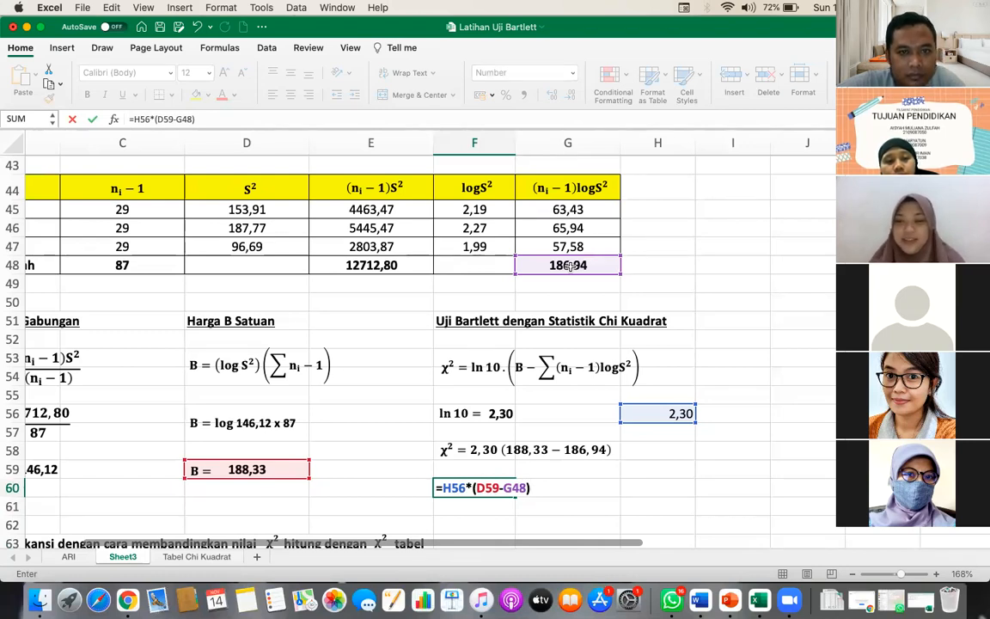
{"action": "key", "text": "Return"}
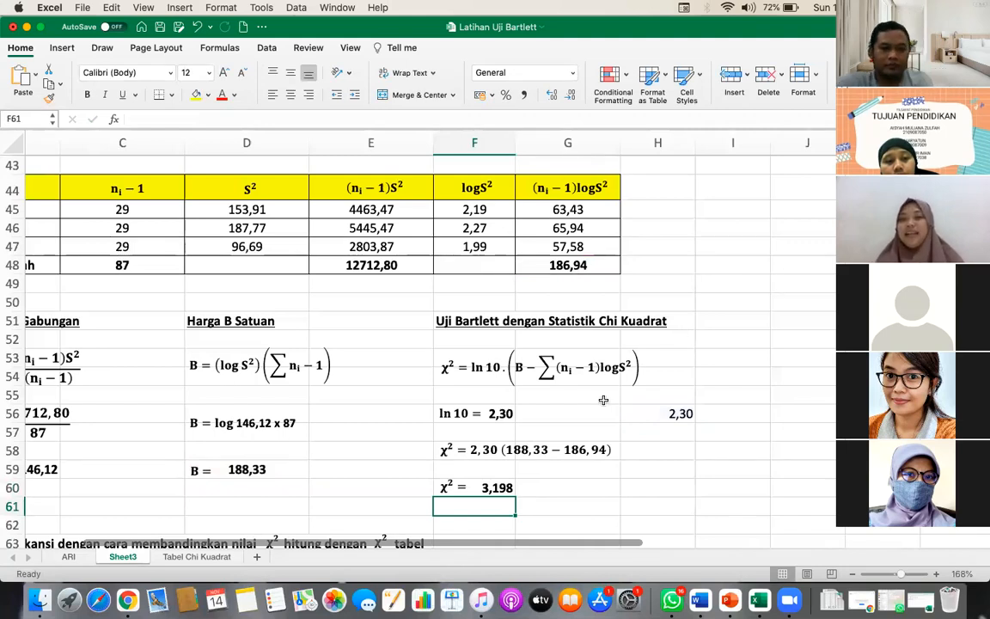
Step: Review the significance test section below the chi-square result, together with the hypotheses and acceptance criteria beside the class data
{"action": "scroll", "coordinate": [603, 400], "scroll_direction": "down", "scroll_amount": 1}
{"action": "scroll", "coordinate": [604, 400], "scroll_direction": "left", "scroll_amount": 2}
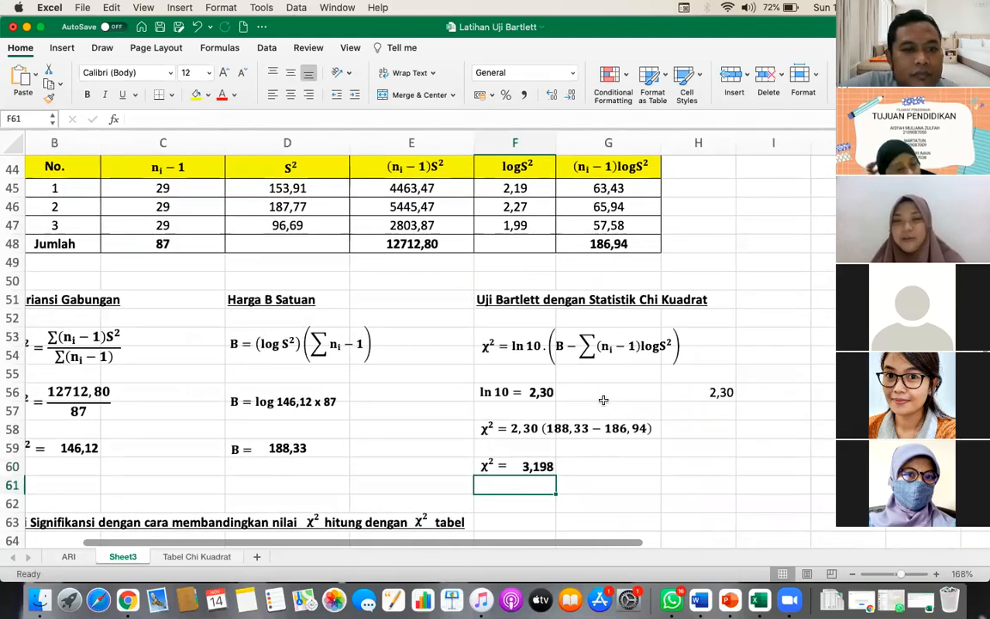
{"action": "scroll", "coordinate": [604, 399], "scroll_direction": "down", "scroll_amount": 3}
{"action": "scroll", "coordinate": [604, 400], "scroll_direction": "left", "scroll_amount": 1}
{"action": "scroll", "coordinate": [603, 400], "scroll_direction": "up", "scroll_amount": 1}
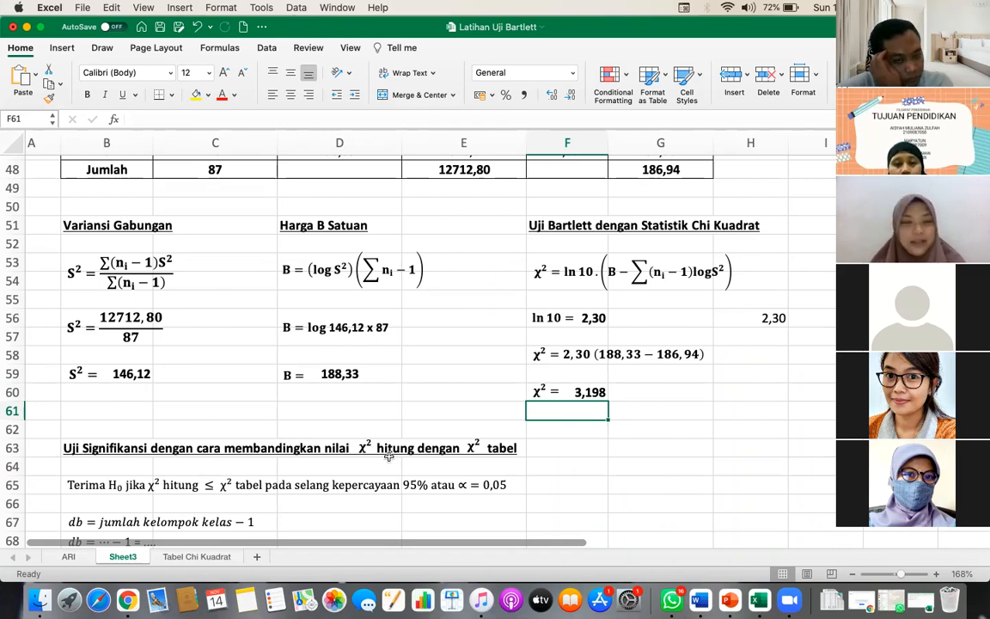
{"action": "scroll", "coordinate": [388, 456], "scroll_direction": "down", "scroll_amount": 5}
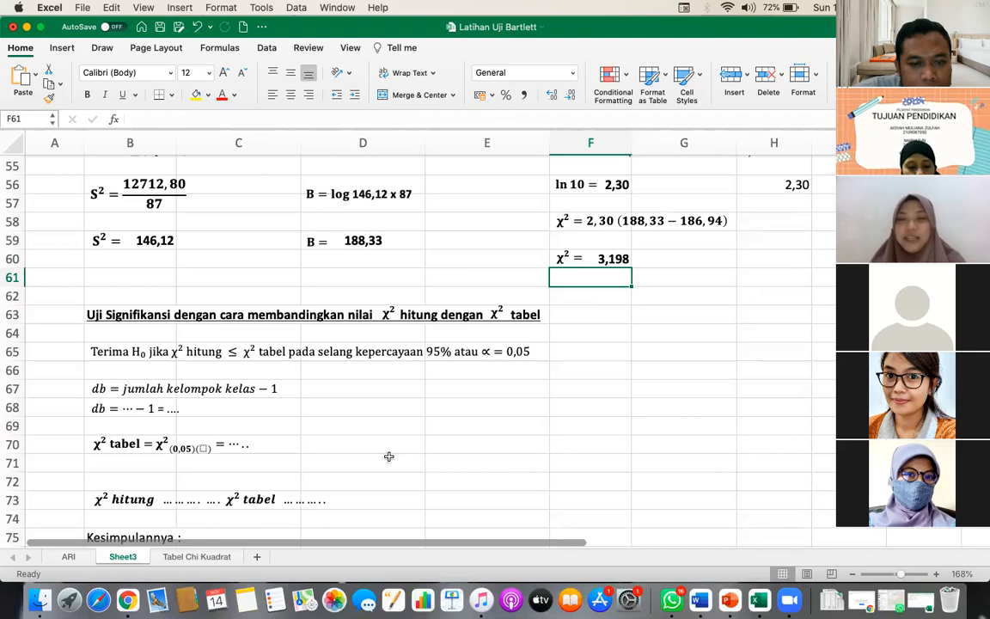
{"action": "scroll", "coordinate": [388, 456], "scroll_direction": "up", "scroll_amount": 15}
{"action": "scroll", "coordinate": [389, 456], "scroll_direction": "right", "scroll_amount": 3}
{"action": "scroll", "coordinate": [388, 456], "scroll_direction": "up", "scroll_amount": 5}
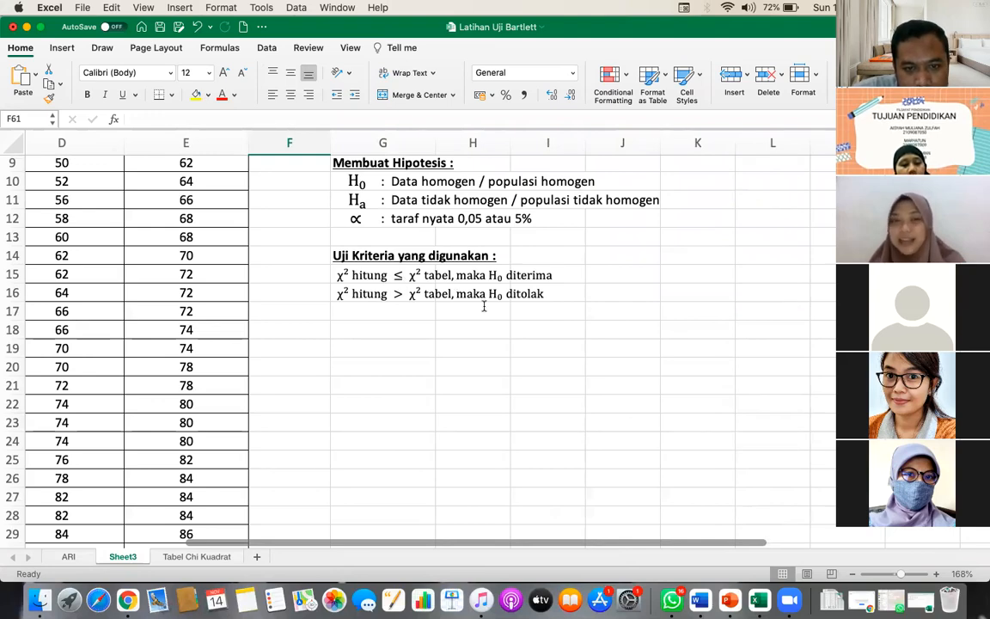
{"action": "scroll", "coordinate": [483, 306], "scroll_direction": "down", "scroll_amount": 15}
{"action": "scroll", "coordinate": [484, 306], "scroll_direction": "left", "scroll_amount": 3}
{"action": "scroll", "coordinate": [484, 306], "scroll_direction": "down", "scroll_amount": 3}
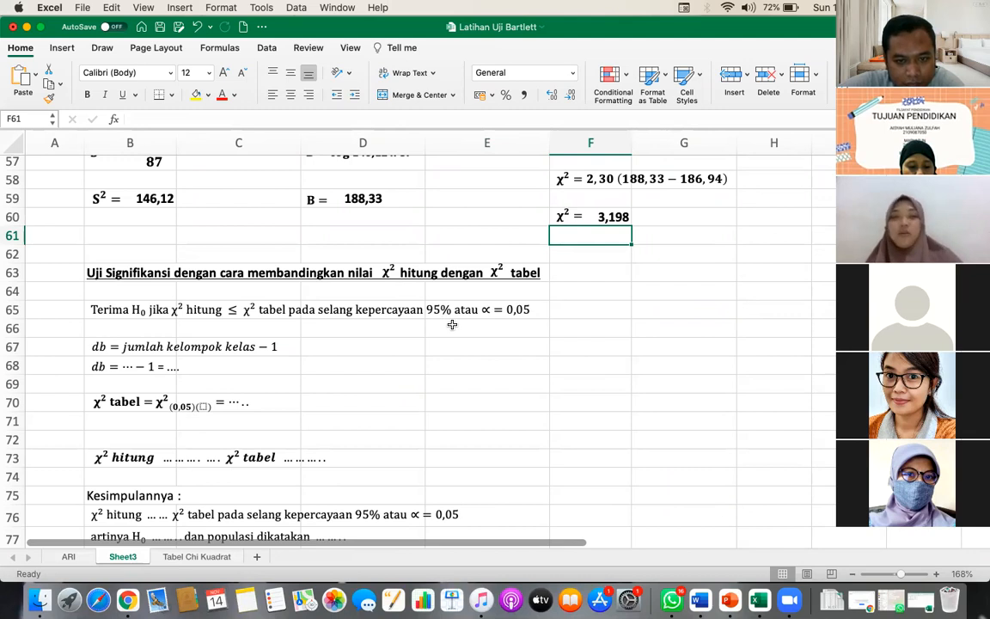
{"action": "scroll", "coordinate": [182, 380], "scroll_direction": "down", "scroll_amount": 2}
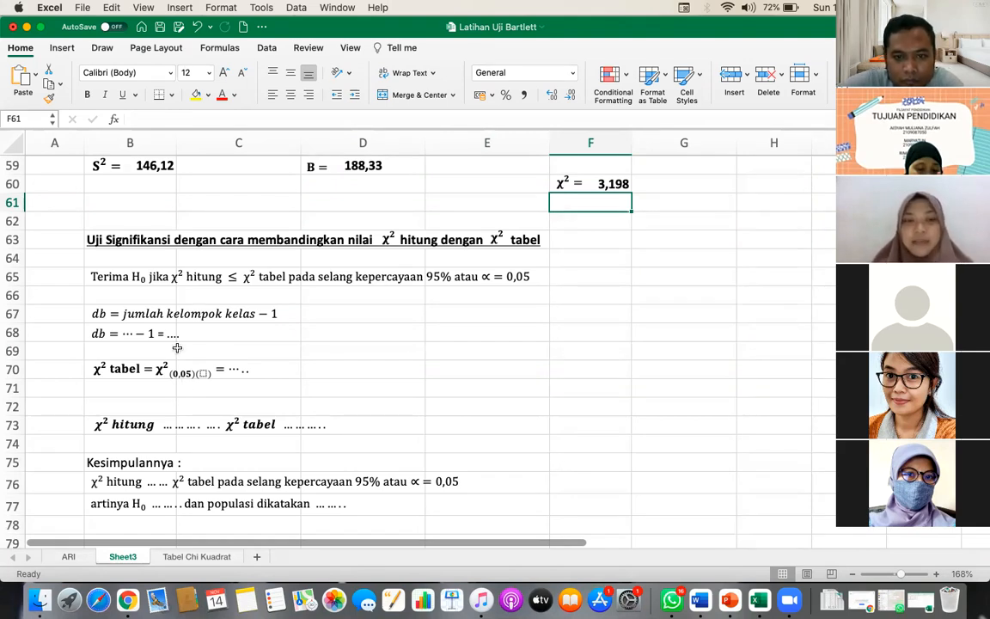
Step: Examine the chi-square distribution table on the Tabel Chi Kuadrat sheet and return to the significance section of Sheet3
{"action": "left_click", "coordinate": [196, 557]}
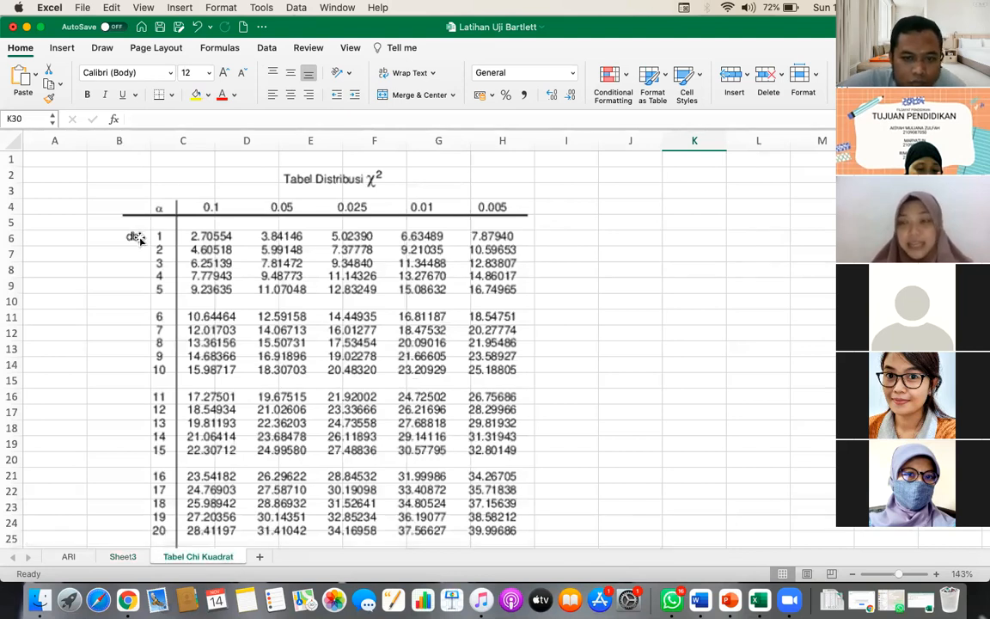
{"action": "left_click", "coordinate": [121, 557]}
{"action": "scroll", "coordinate": [172, 491], "scroll_direction": "down", "scroll_amount": 1}
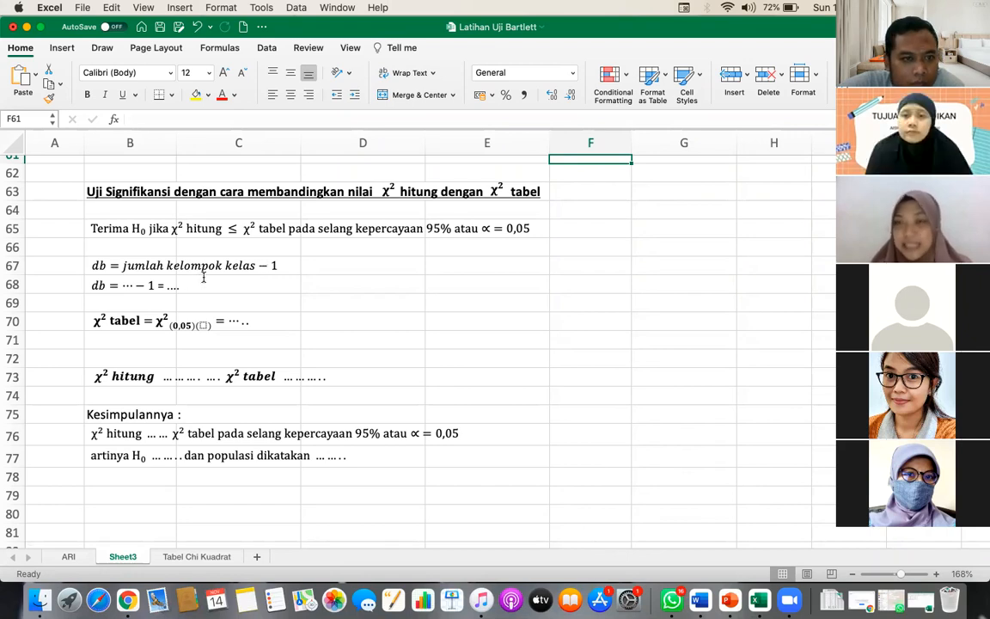
Step: Replace the placeholder before the minus sign in the db = … − 1 equation with 3
{"action": "scroll", "coordinate": [194, 285], "scroll_direction": "up", "scroll_amount": 5}
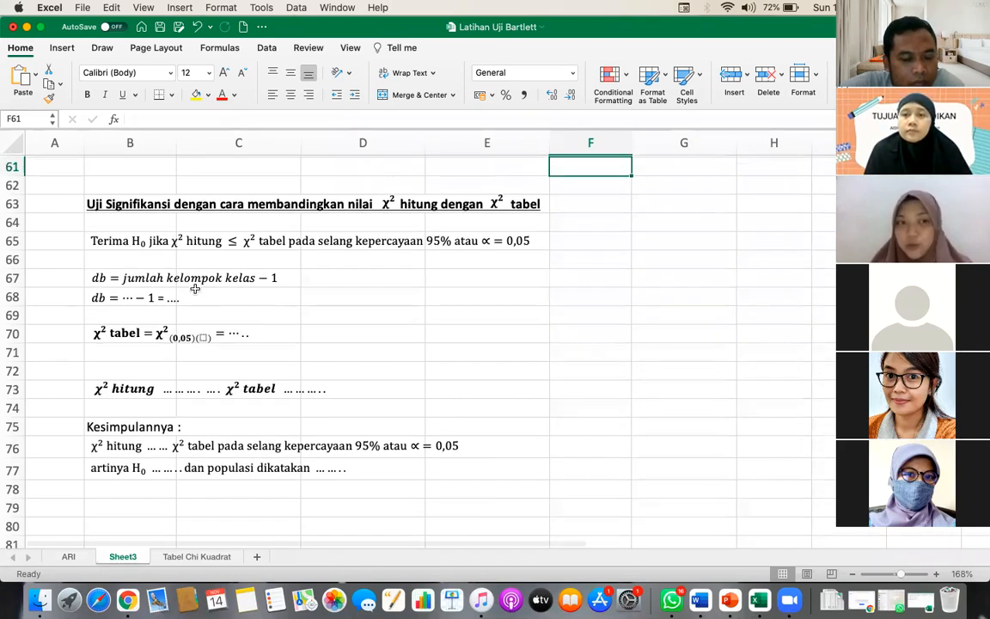
{"action": "scroll", "coordinate": [195, 289], "scroll_direction": "up", "scroll_amount": 3}
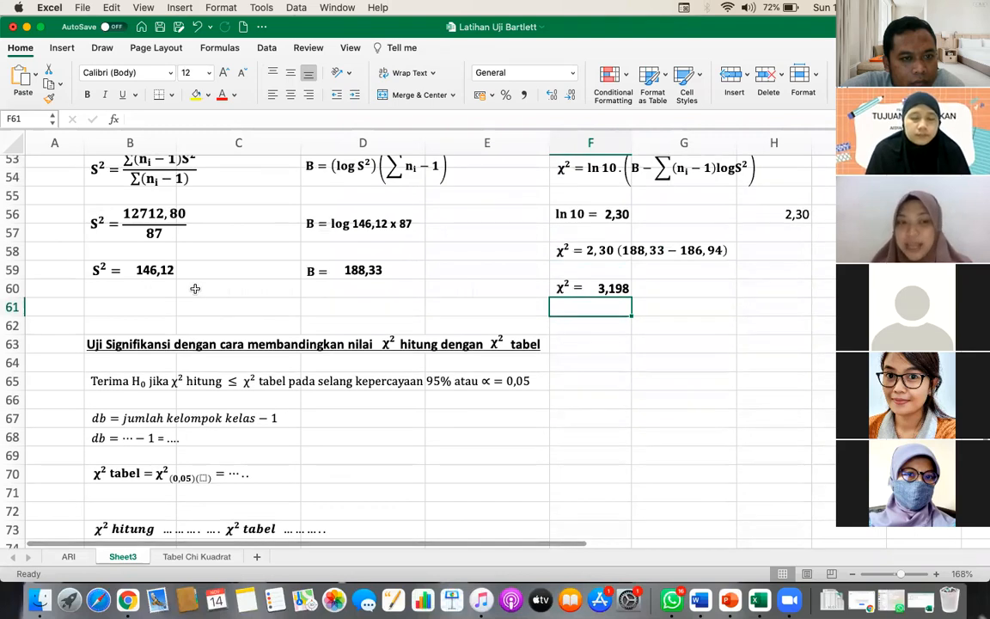
{"action": "scroll", "coordinate": [195, 289], "scroll_direction": "down", "scroll_amount": 6}
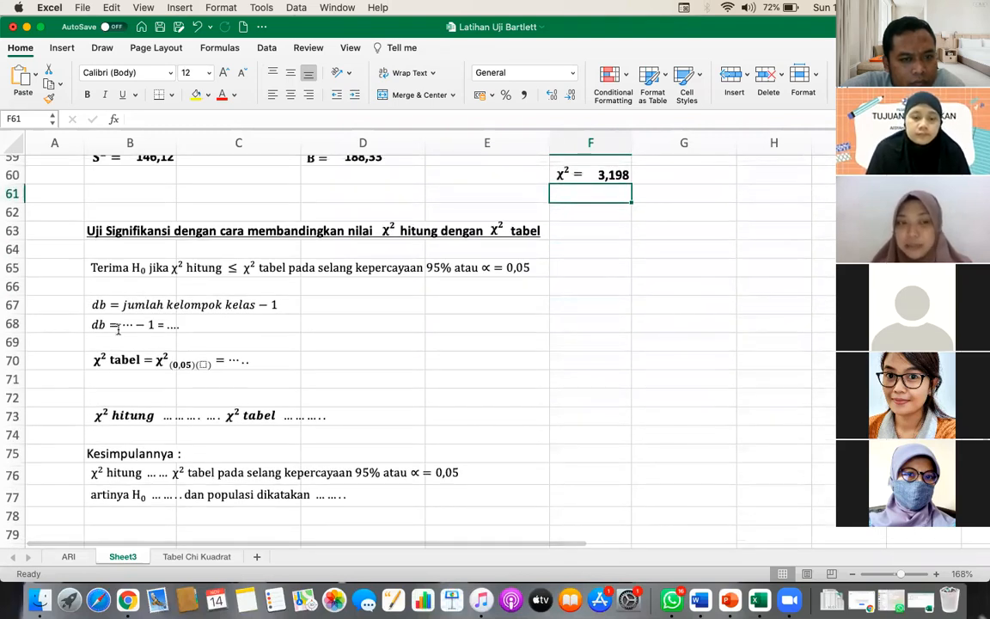
{"action": "left_click", "coordinate": [158, 325]}
{"action": "scroll", "coordinate": [151, 309], "scroll_direction": "up", "scroll_amount": 20}
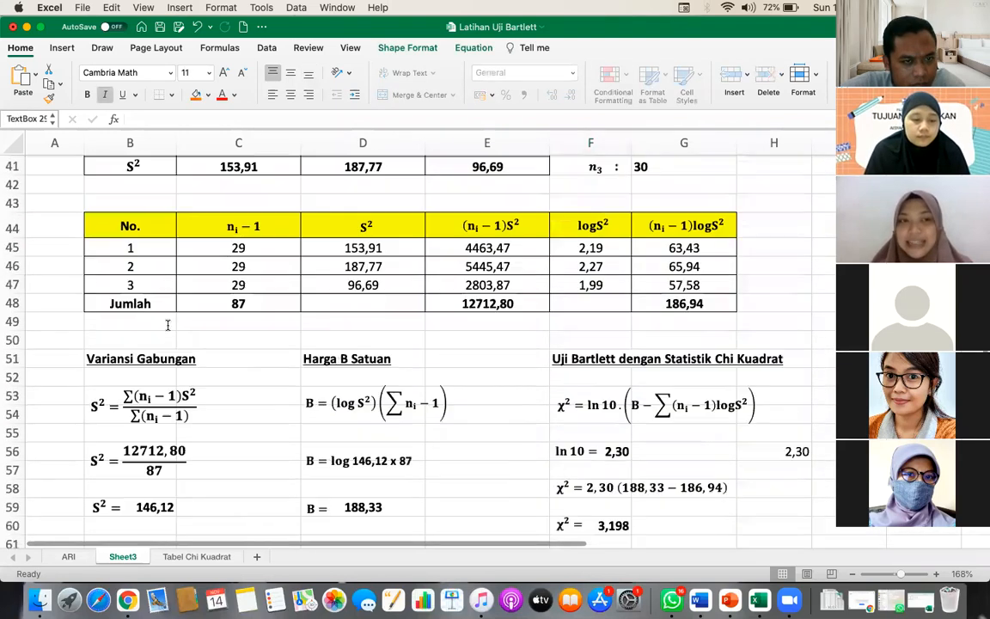
{"action": "scroll", "coordinate": [137, 309], "scroll_direction": "down", "scroll_amount": 13}
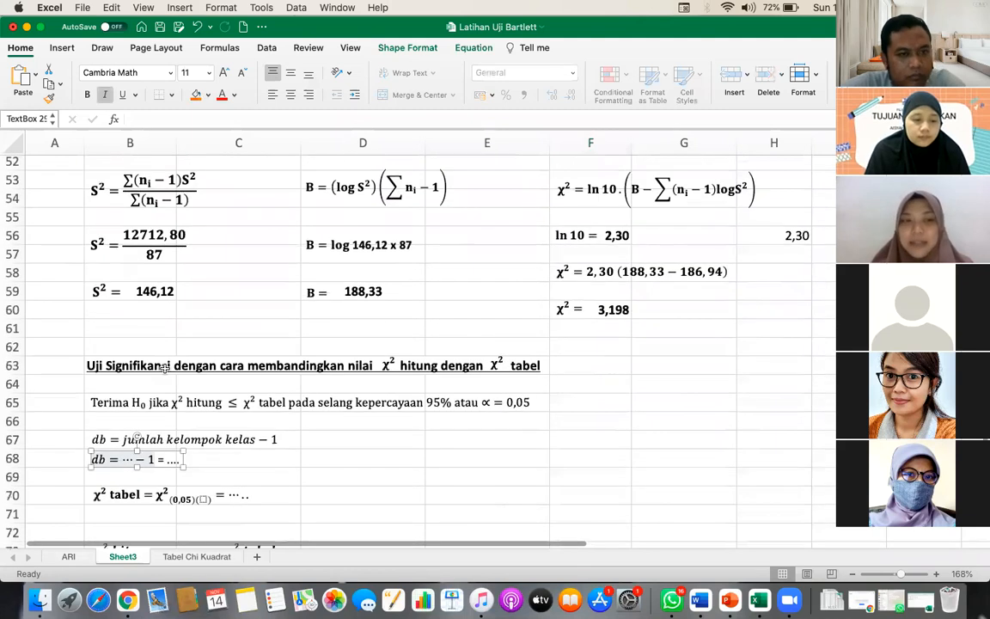
{"action": "key", "text": "BackSpace"}
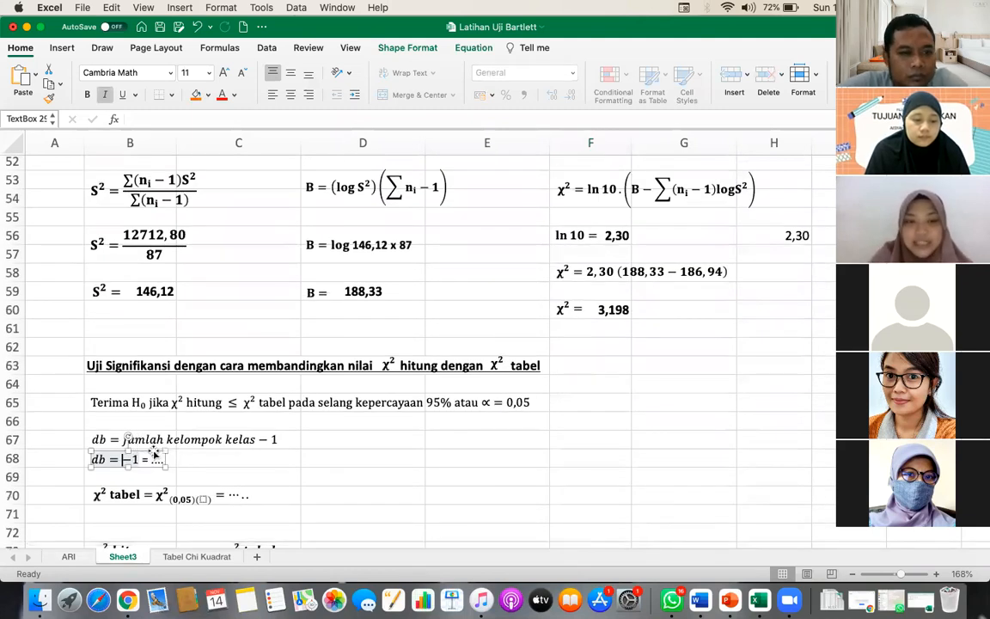
{"action": "type", "text": "3"}
Step: Replace the dotted result of the db = 3 − 1 equation with 2
{"action": "key", "text": "Right"}
{"action": "key", "text": "Right"}
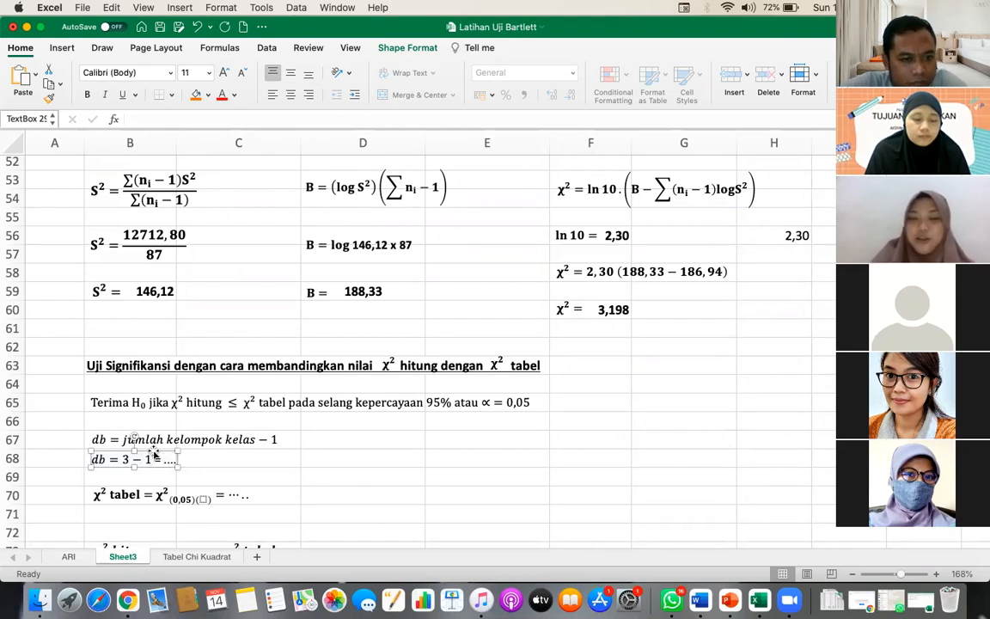
{"action": "type", "text": "2"}
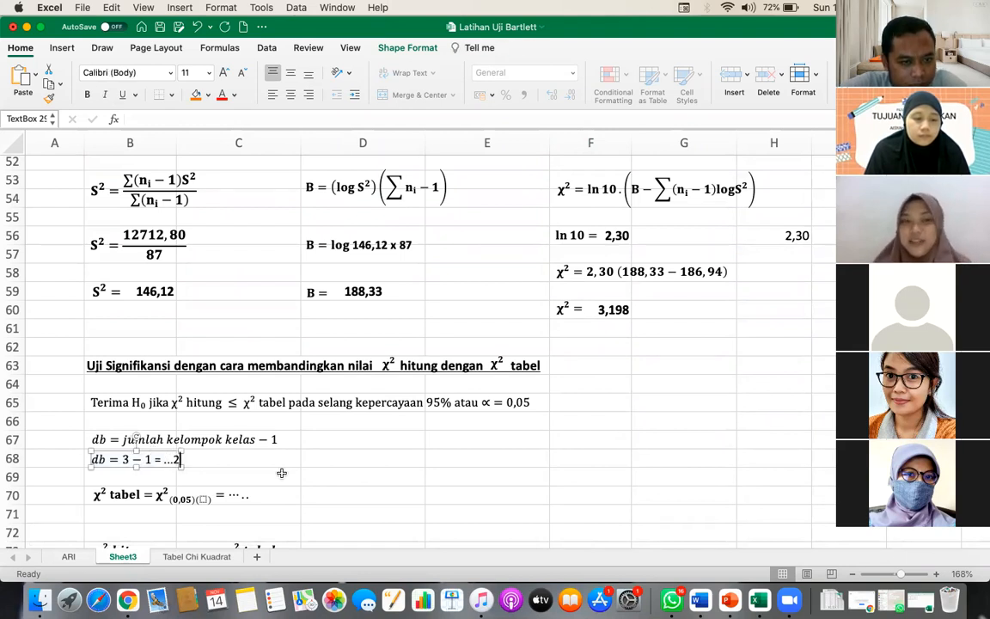
{"action": "key", "text": "BackSpace"}
{"action": "key", "text": "BackSpace"}
{"action": "key", "text": "BackSpace"}
{"action": "key", "text": "BackSpace"}
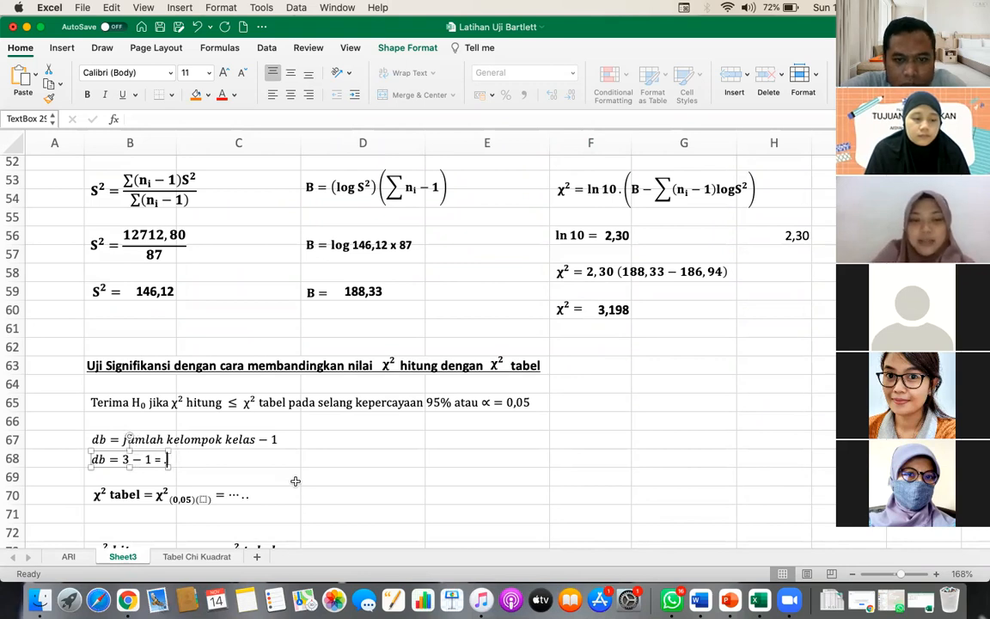
{"action": "type", "text": "2"}
{"action": "left_click", "coordinate": [396, 480]}
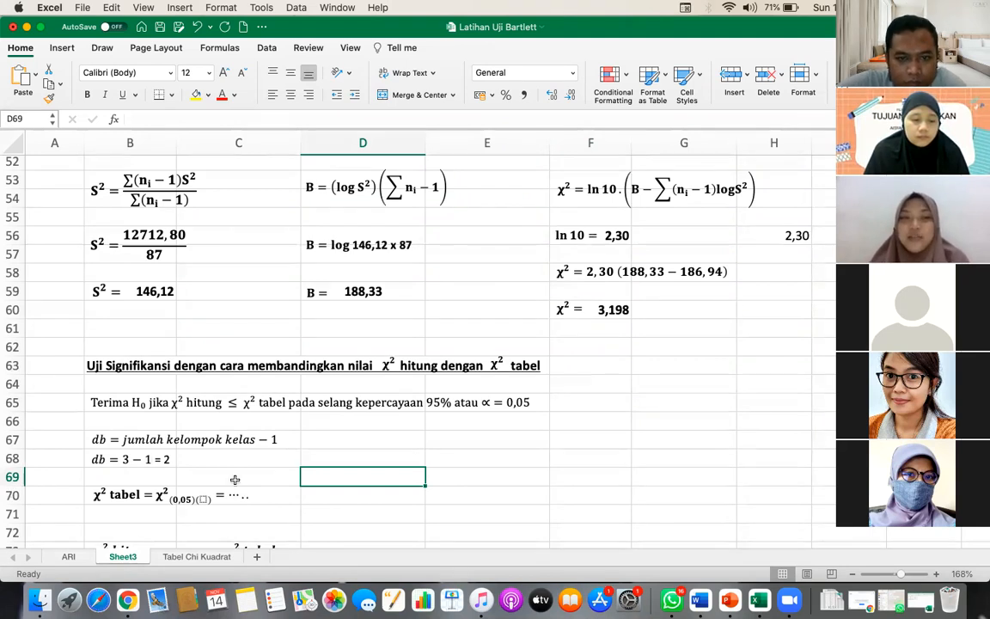
Step: Fill the empty subscript placeholder after (0,05) in the χ² tabel equation with 2
{"action": "scroll", "coordinate": [235, 479], "scroll_direction": "down", "scroll_amount": 5}
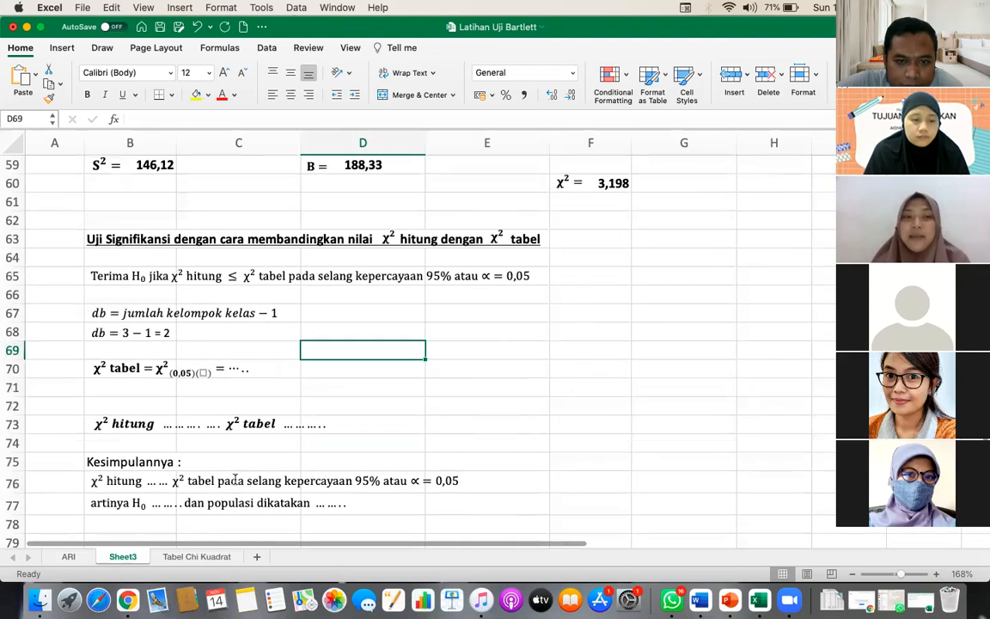
{"action": "scroll", "coordinate": [234, 480], "scroll_direction": "down", "scroll_amount": 2}
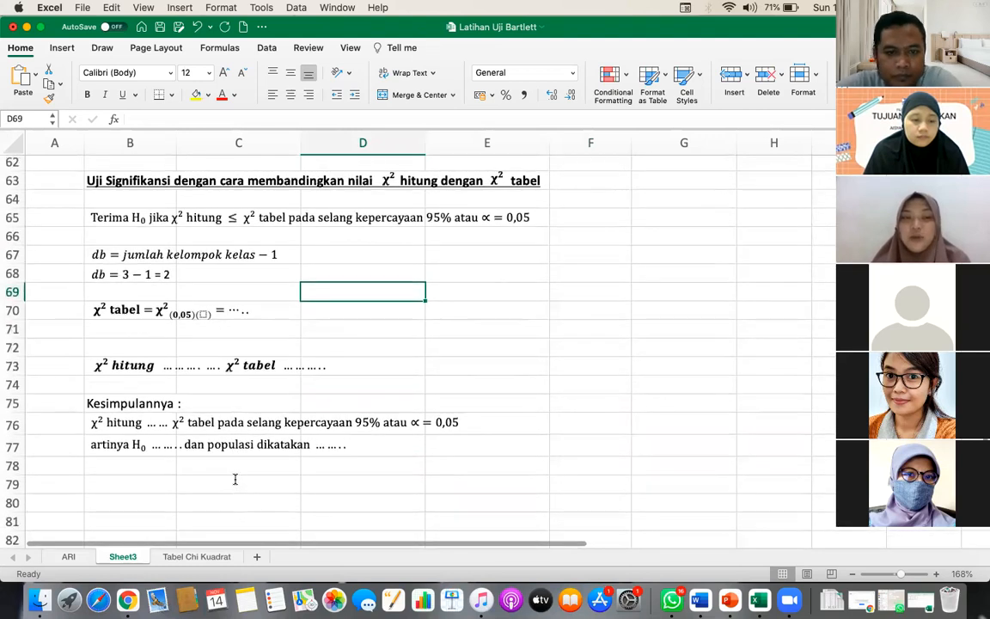
{"action": "scroll", "coordinate": [235, 479], "scroll_direction": "up", "scroll_amount": 3}
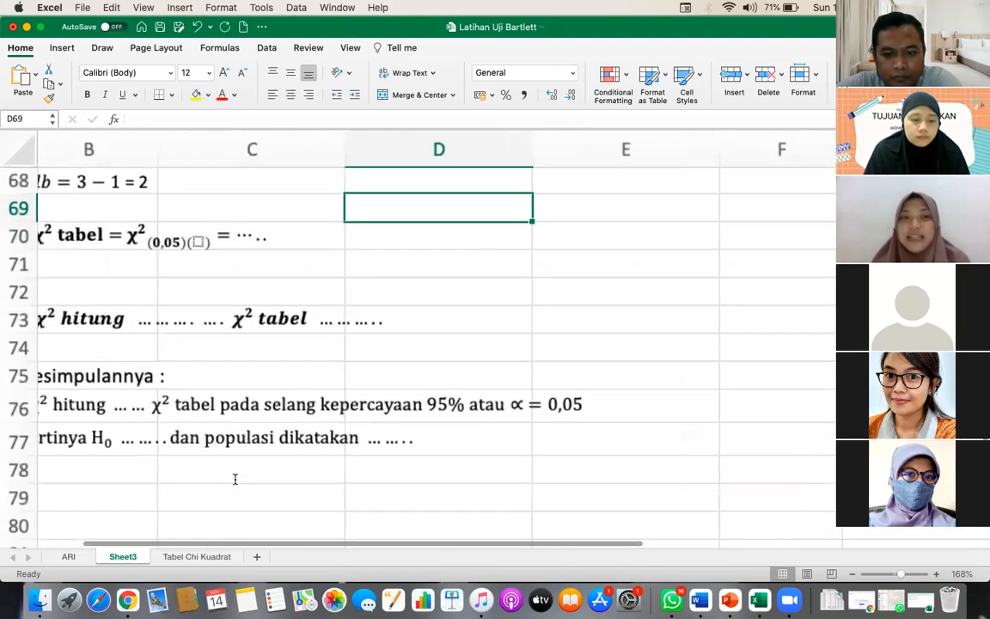
{"action": "scroll", "coordinate": [235, 483], "scroll_direction": "up", "scroll_amount": 3}
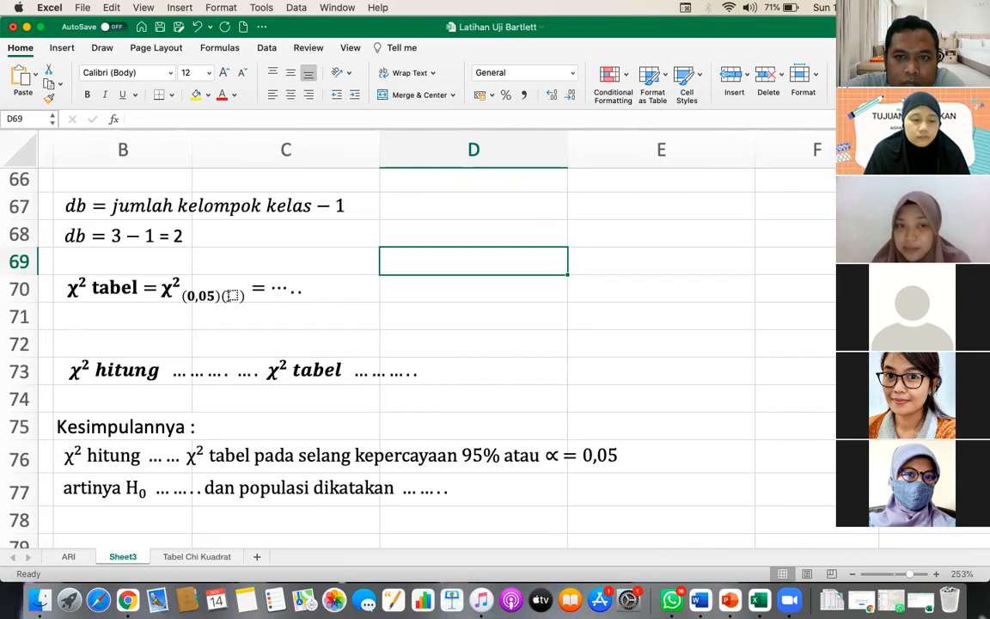
{"action": "left_click", "coordinate": [234, 298]}
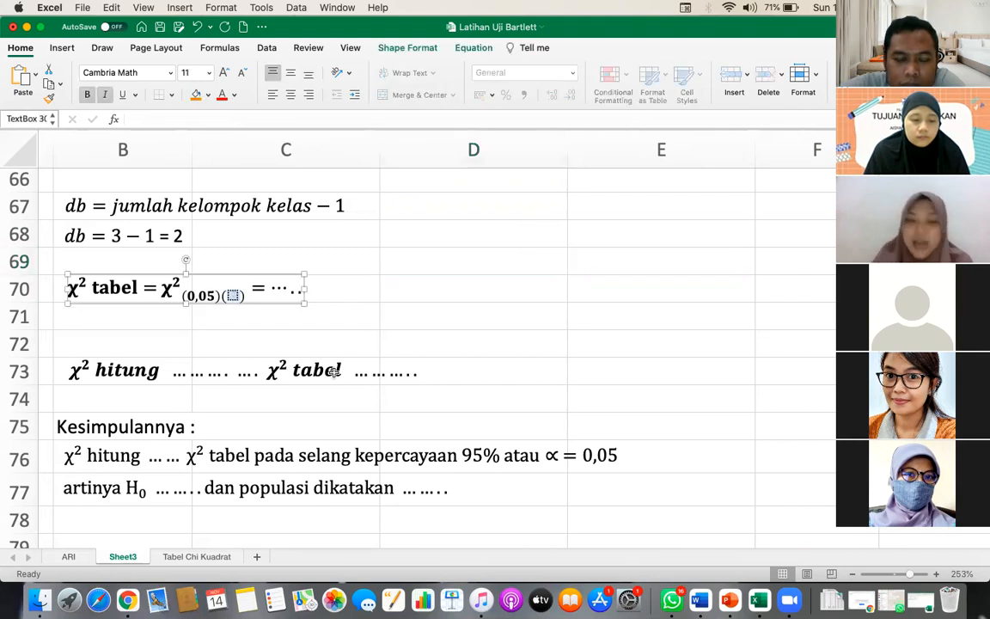
{"action": "type", "text": "2"}
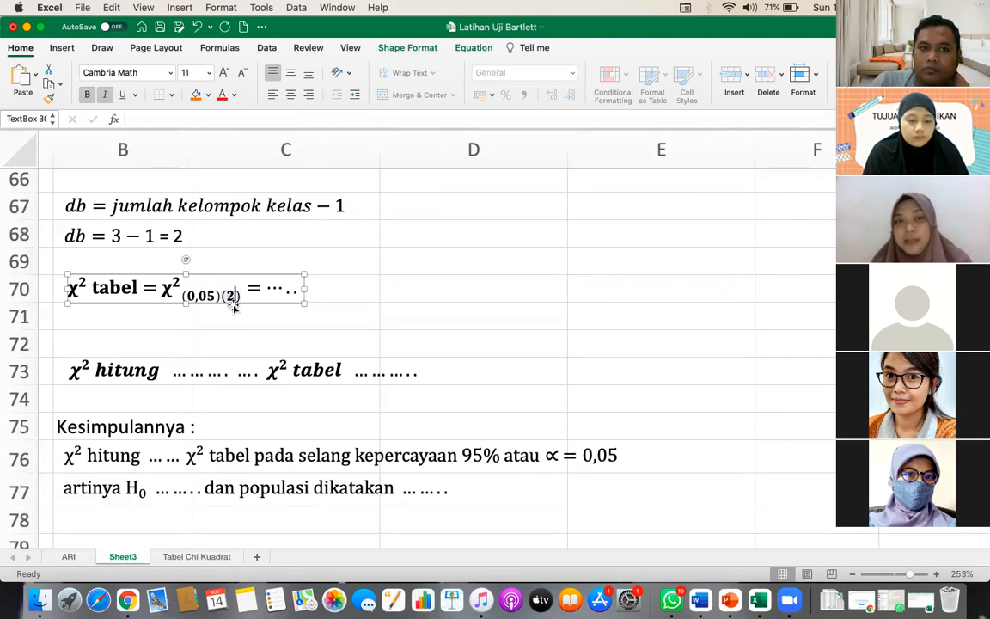
Step: Look up db 2 at α 0.05 on the Tabel Chi Kuadrat sheet and replace the dotted result of Sheet3's χ² tabel equation with 5,99148
{"action": "left_click", "coordinate": [208, 559]}
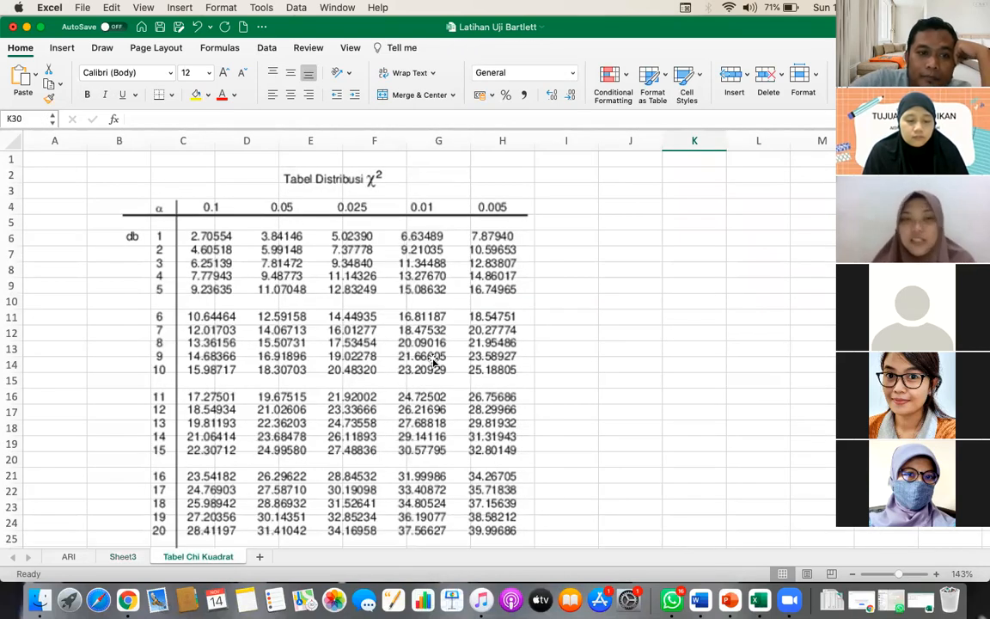
{"action": "scroll", "coordinate": [434, 361], "scroll_direction": "up", "scroll_amount": 4}
{"action": "scroll", "coordinate": [434, 361], "scroll_direction": "up", "scroll_amount": 3}
{"action": "scroll", "coordinate": [434, 361], "scroll_direction": "left", "scroll_amount": 3}
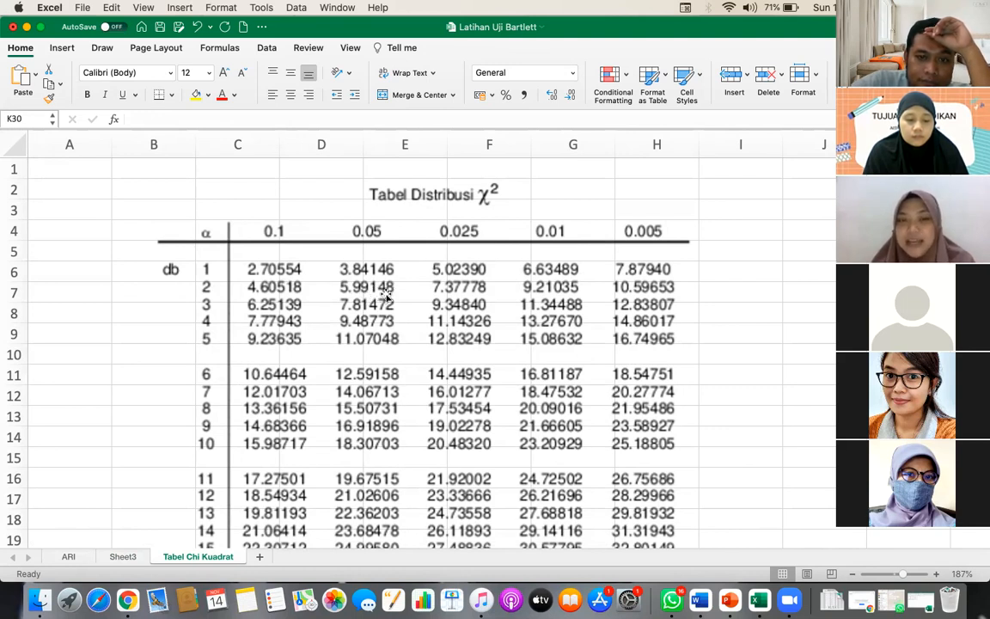
{"action": "left_click", "coordinate": [123, 557]}
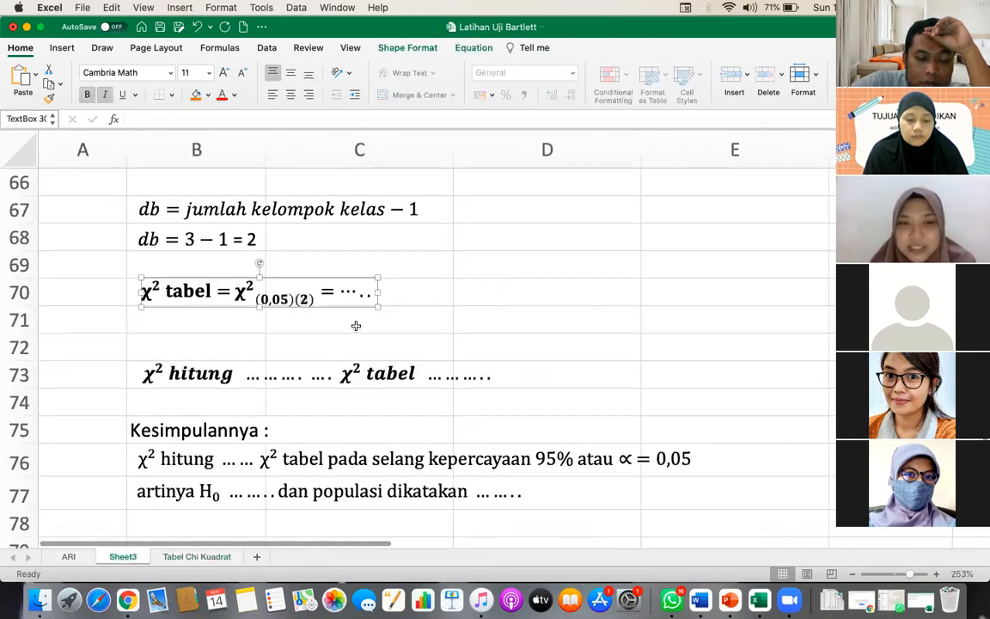
{"action": "double_click", "coordinate": [368, 294]}
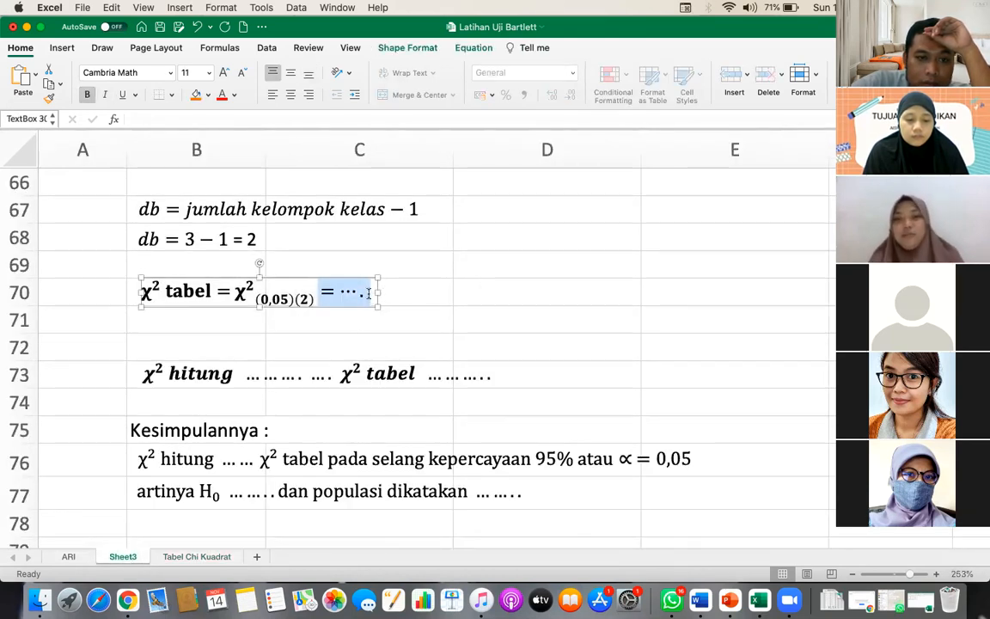
{"action": "left_click", "coordinate": [369, 294]}
{"action": "key", "text": "BackSpace"}
{"action": "key", "text": "BackSpace"}
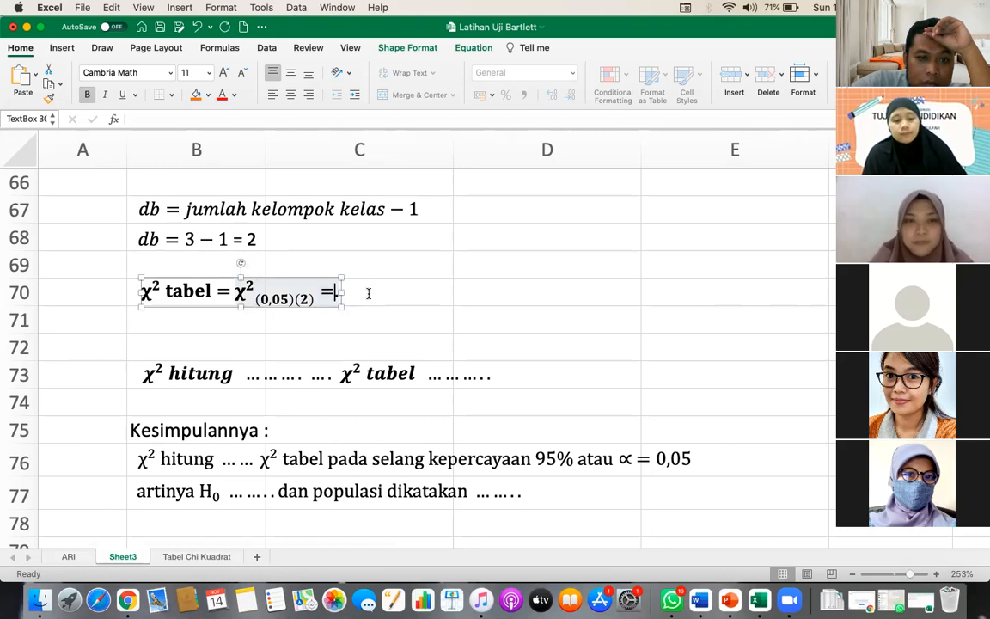
{"action": "type", "text": "5"}
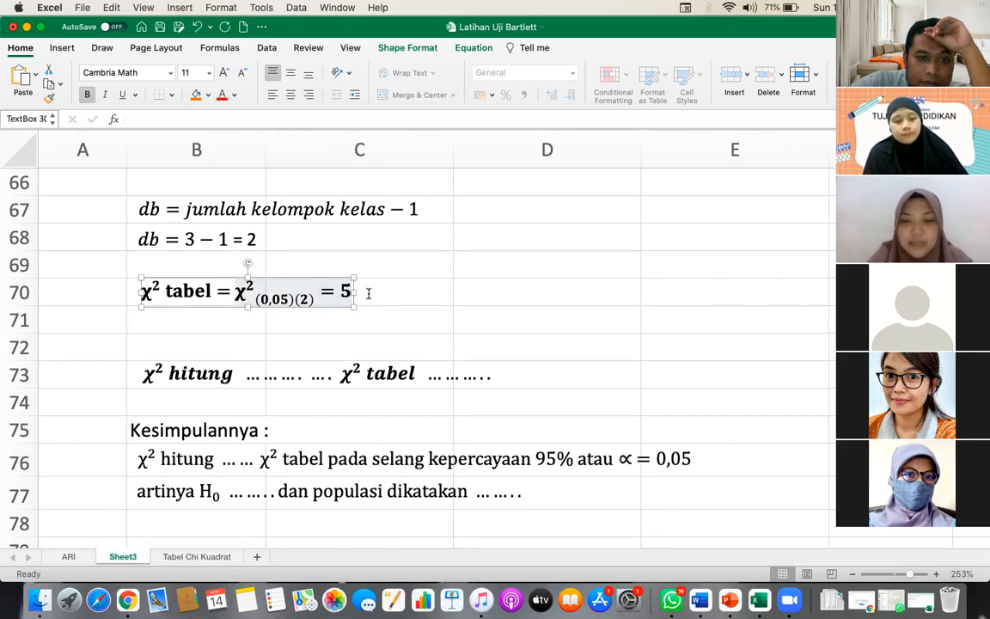
{"action": "type", "text": ", 99148"}
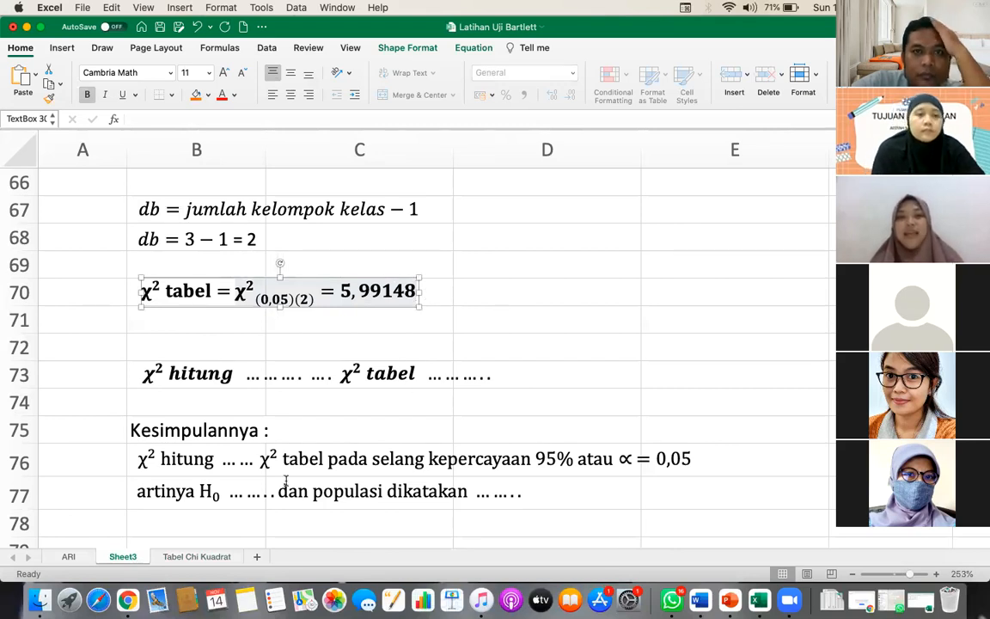
{"action": "left_click", "coordinate": [199, 557]}
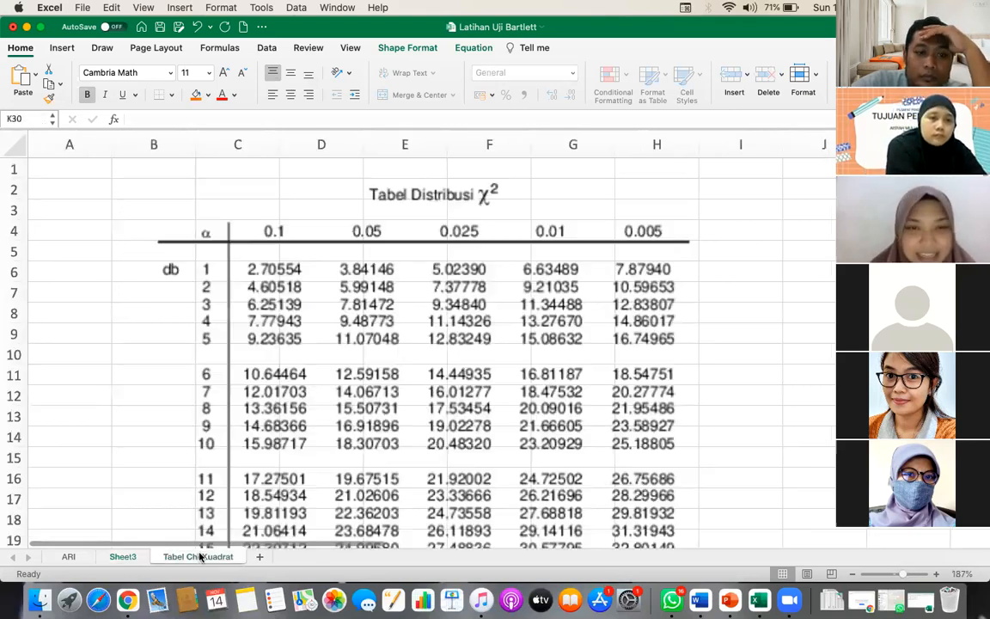
{"action": "left_click", "coordinate": [122, 557]}
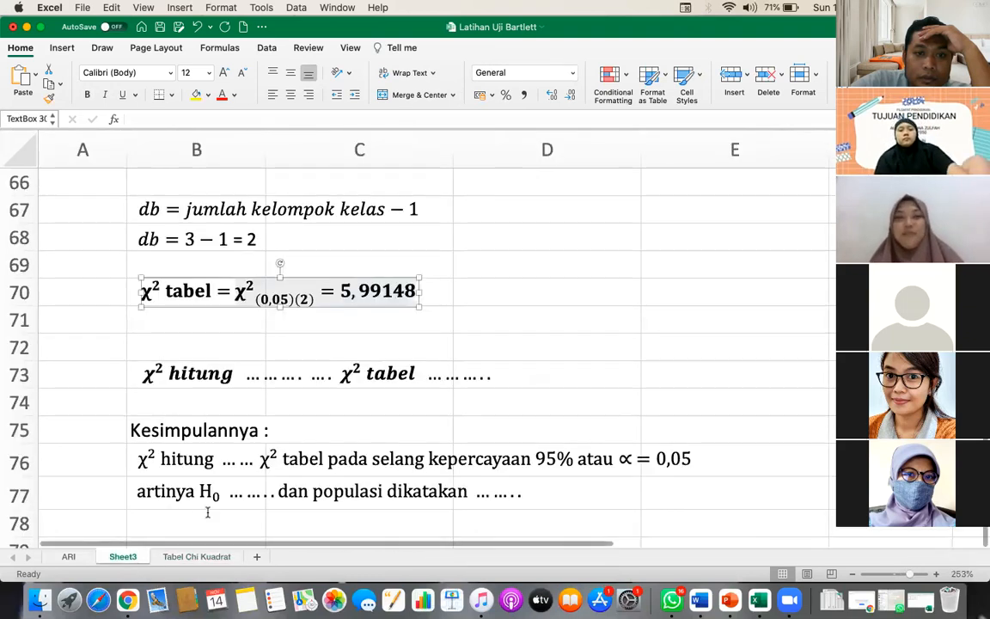
Step: Replace the dots directly after χ² hitung in the row 73 comparison with the calculated chi-square value 3,198
{"action": "left_click", "coordinate": [249, 377]}
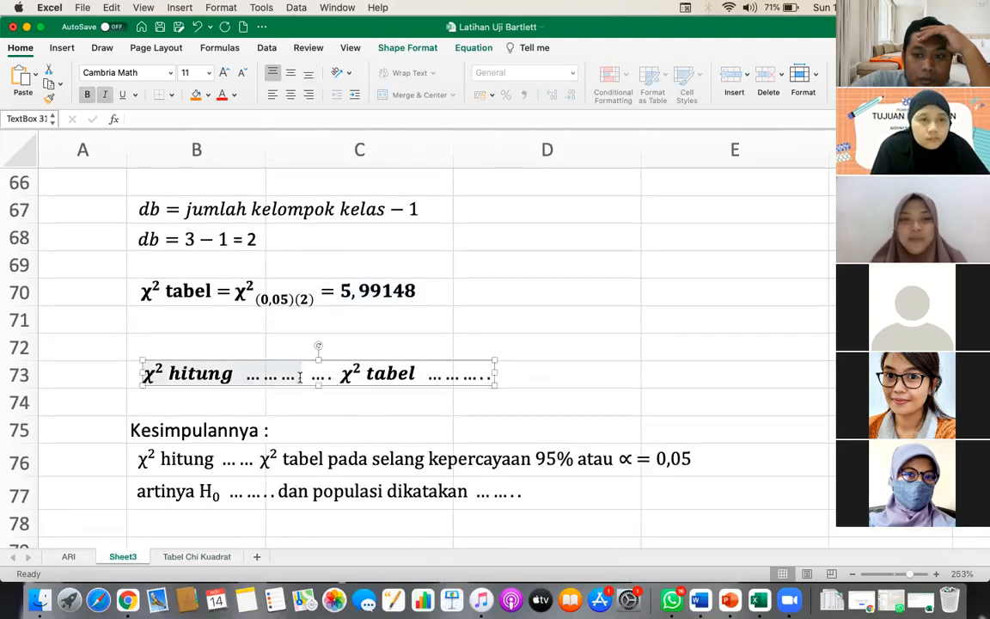
{"action": "left_click", "coordinate": [301, 378]}
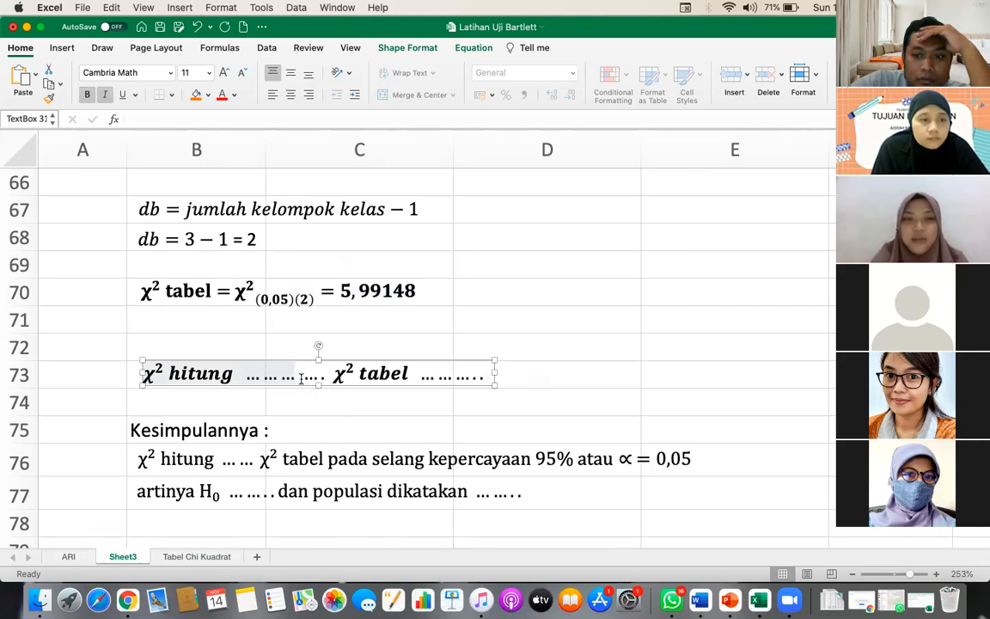
{"action": "key", "text": "BackSpace"}
{"action": "key", "text": "BackSpace"}
{"action": "key", "text": "BackSpace"}
{"action": "scroll", "coordinate": [466, 326], "scroll_direction": "up", "scroll_amount": 5}
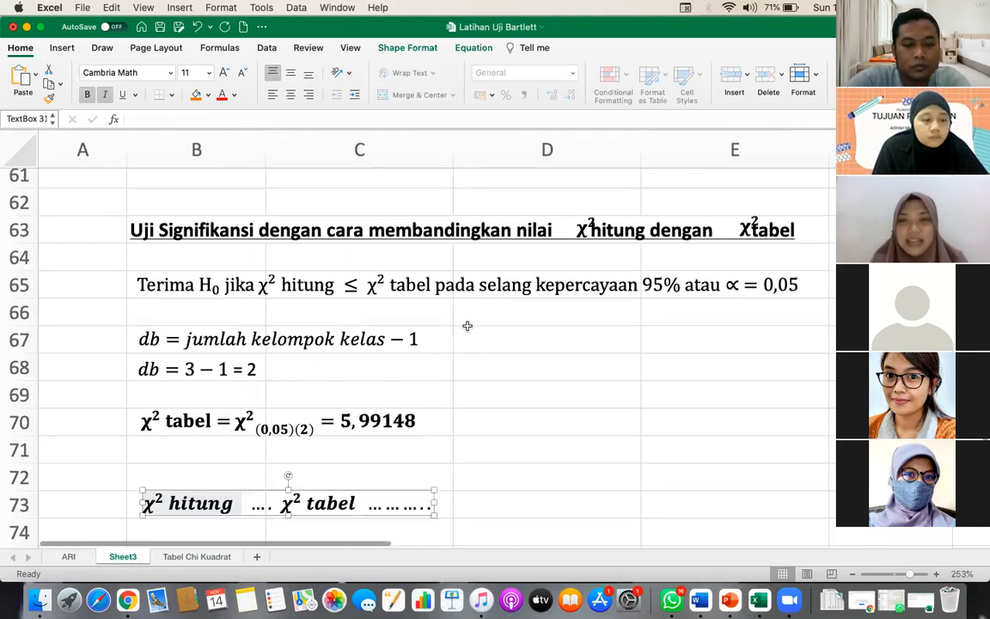
{"action": "scroll", "coordinate": [463, 328], "scroll_direction": "down", "scroll_amount": 3}
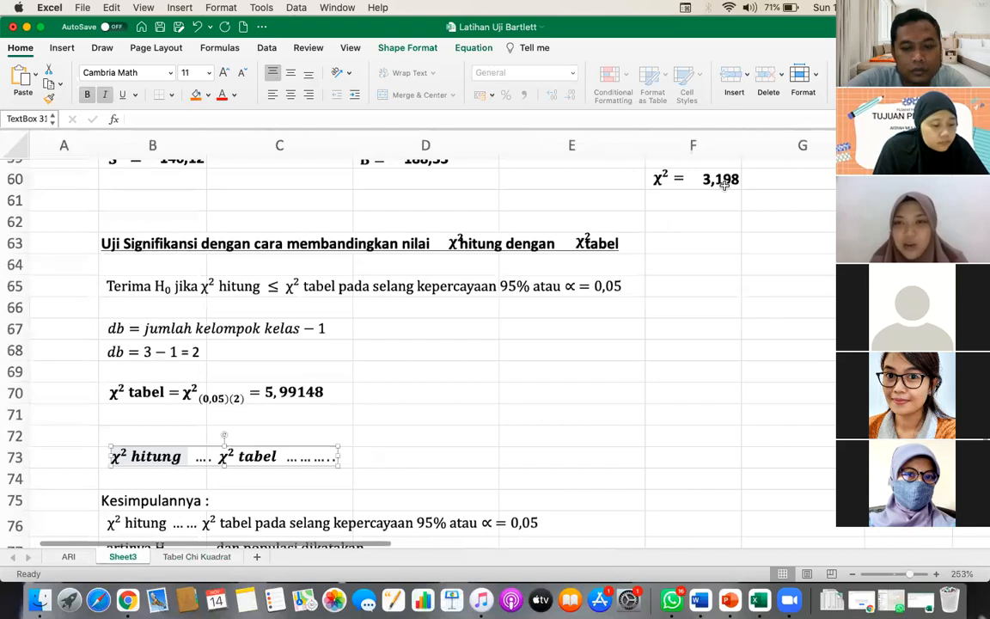
{"action": "scroll", "coordinate": [585, 276], "scroll_direction": "down", "scroll_amount": 3}
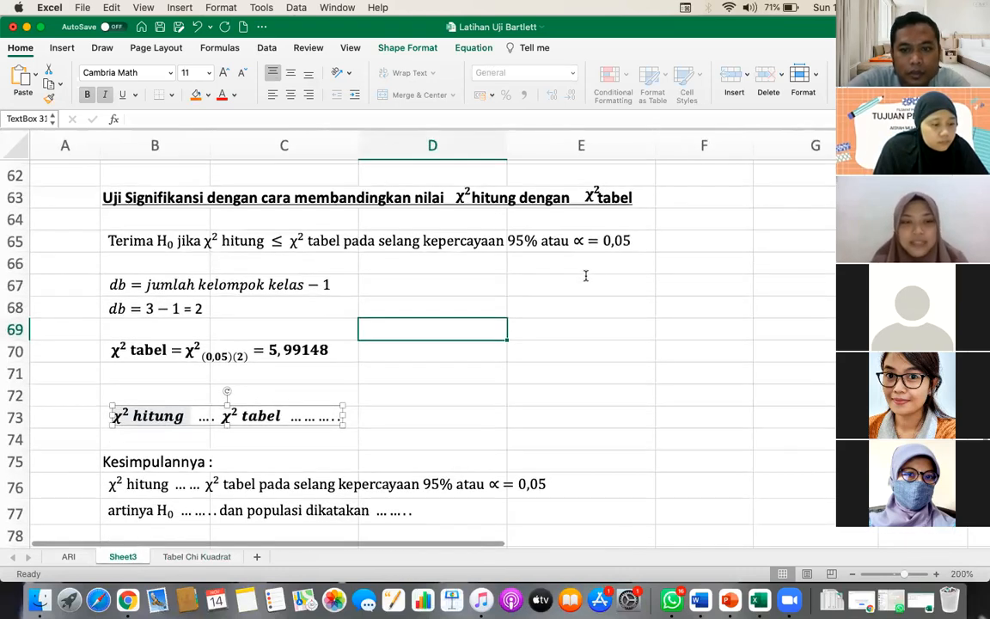
{"action": "type", "text": "3,19"}
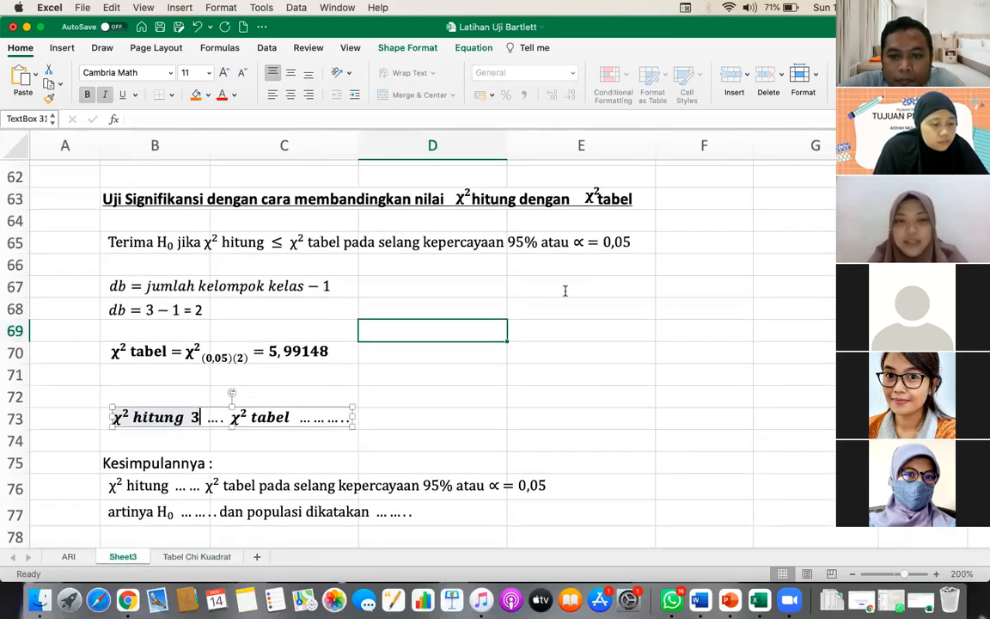
{"action": "type", "text": "8"}
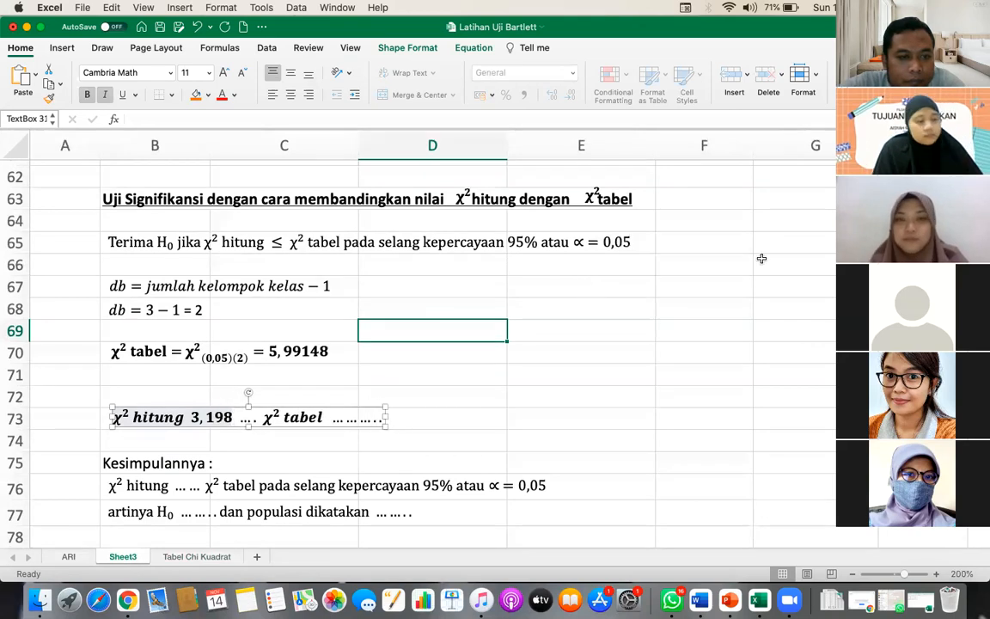
{"action": "scroll", "coordinate": [760, 256], "scroll_direction": "up", "scroll_amount": 5}
{"action": "scroll", "coordinate": [761, 256], "scroll_direction": "down", "scroll_amount": 5}
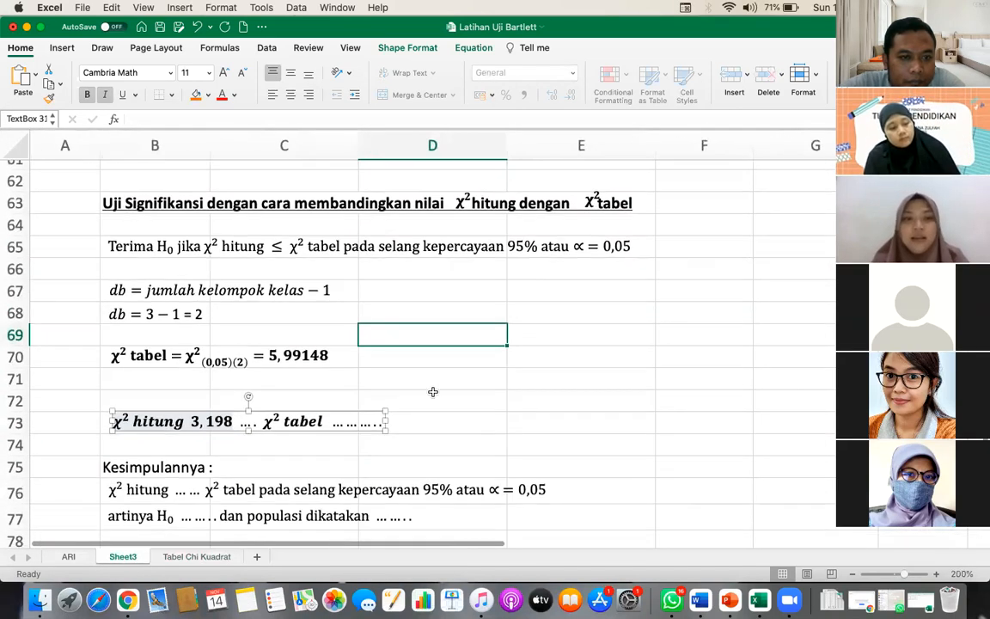
Step: Replace the dots after χ² tabel in the row 73 comparison with 5,99148
{"action": "double_click", "coordinate": [360, 425]}
{"action": "key", "text": "BackSpace"}
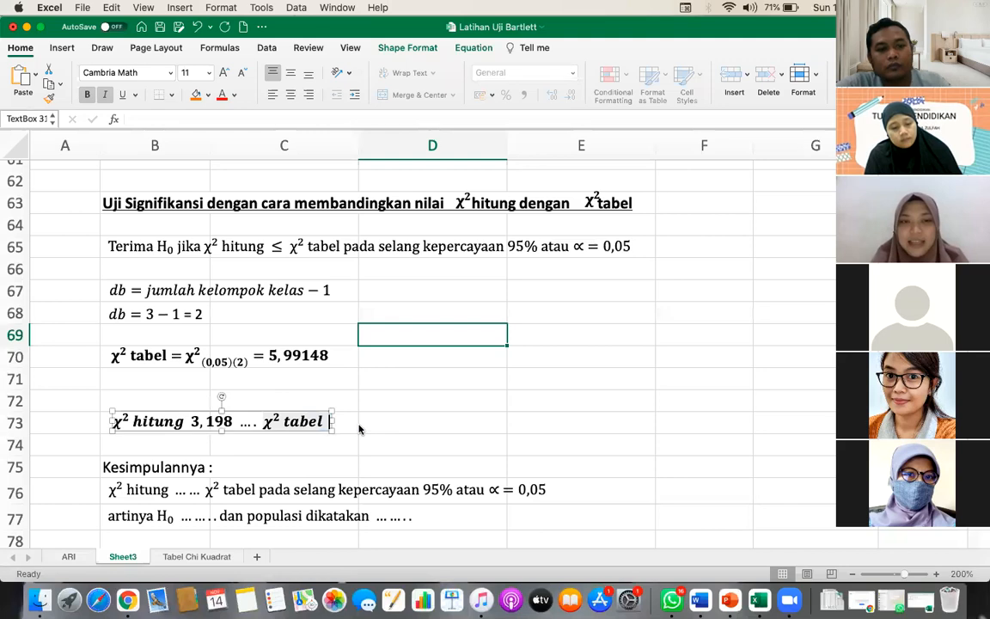
{"action": "type", "text": "5,"}
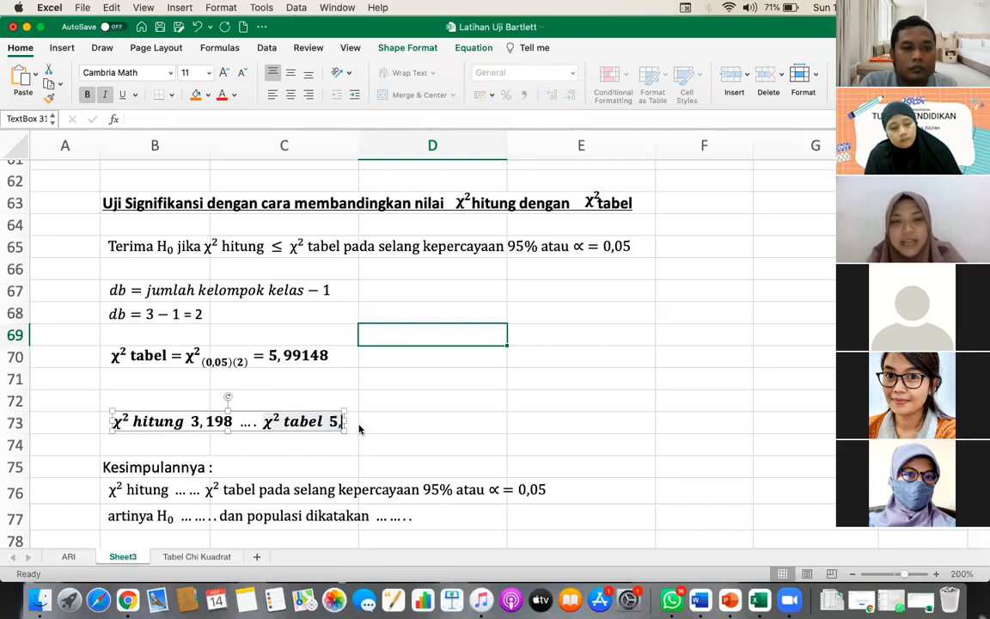
{"action": "type", "text": "99148"}
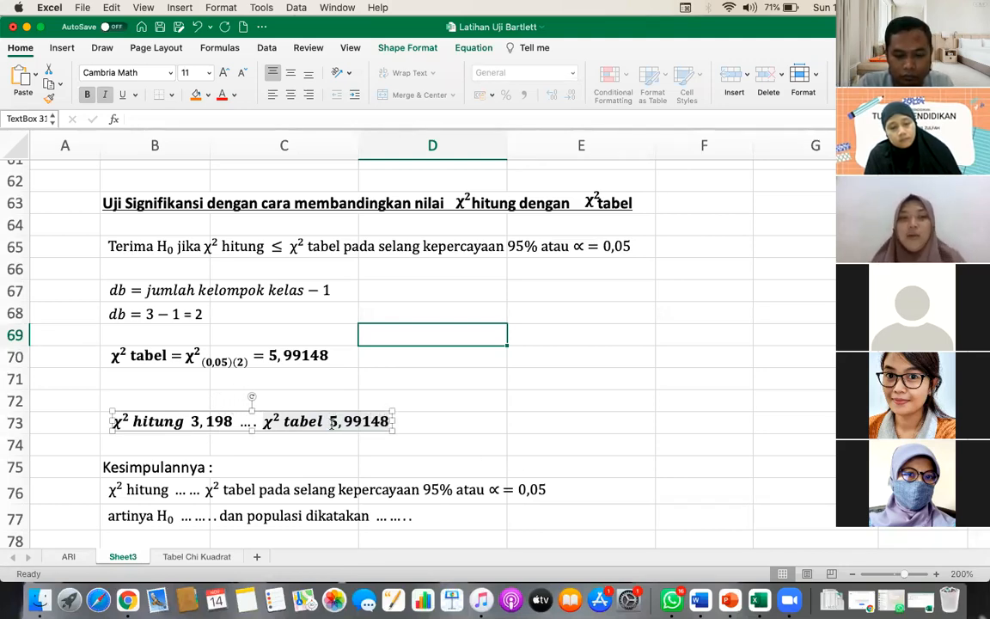
{"action": "left_click", "coordinate": [569, 467]}
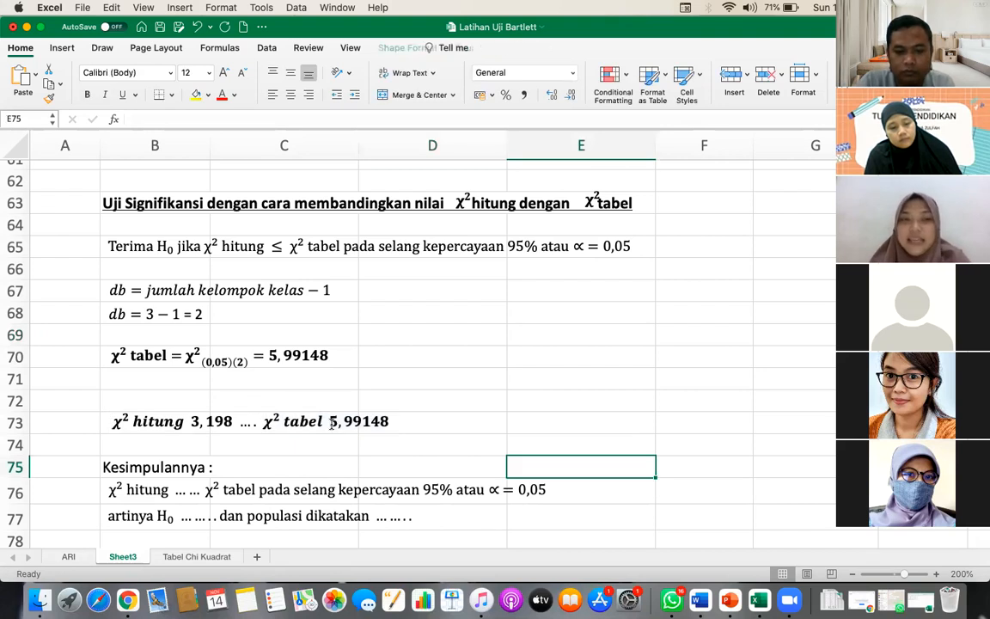
Step: Replace the dots between 3,198 and χ² tabel in the row 73 comparison with the ≤ equation symbol
{"action": "left_click", "coordinate": [254, 425]}
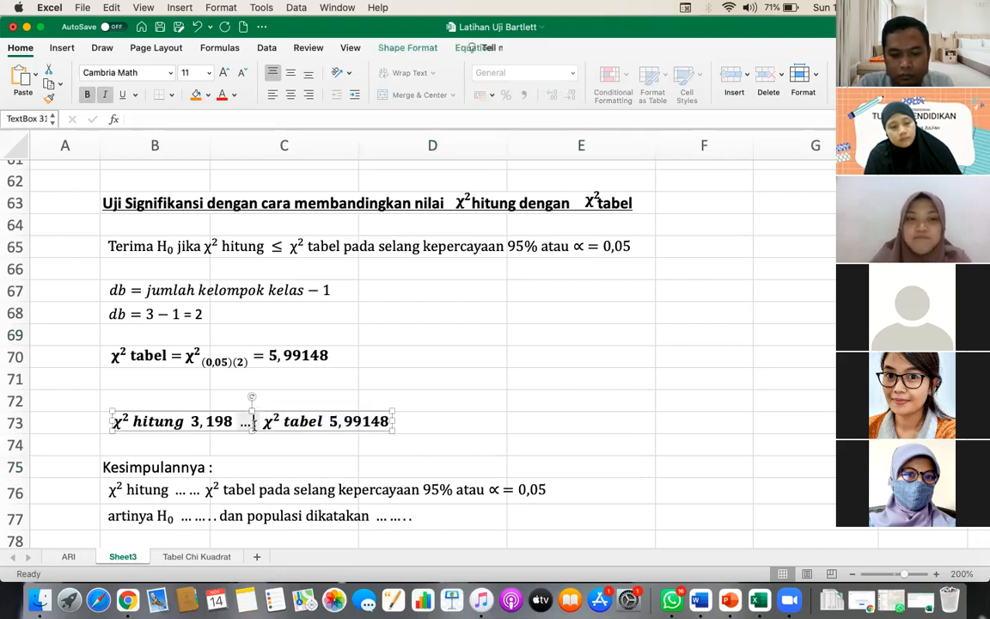
{"action": "key", "text": "BackSpace"}
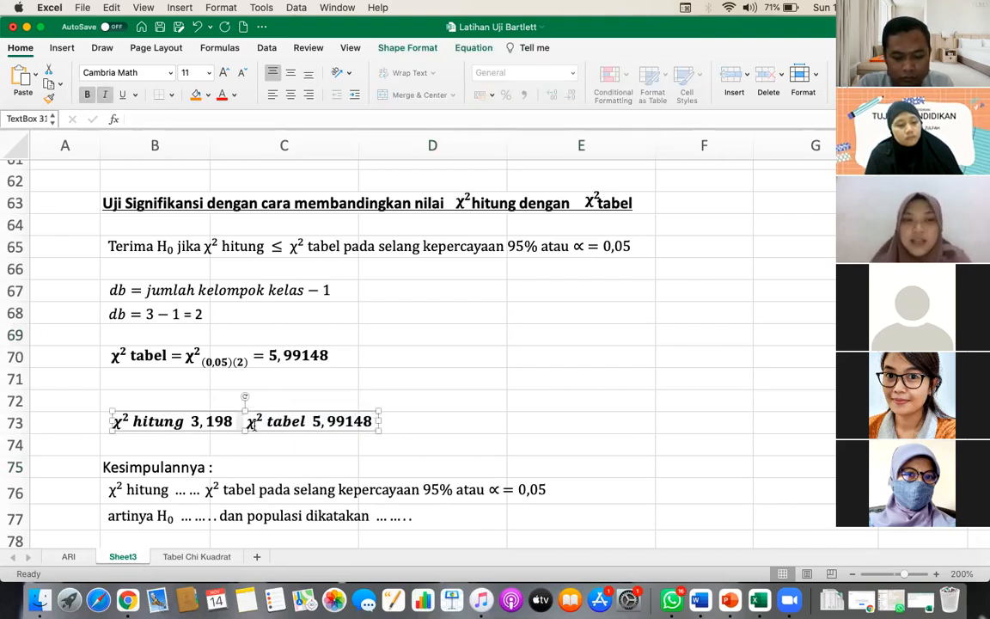
{"action": "left_click", "coordinate": [62, 48]}
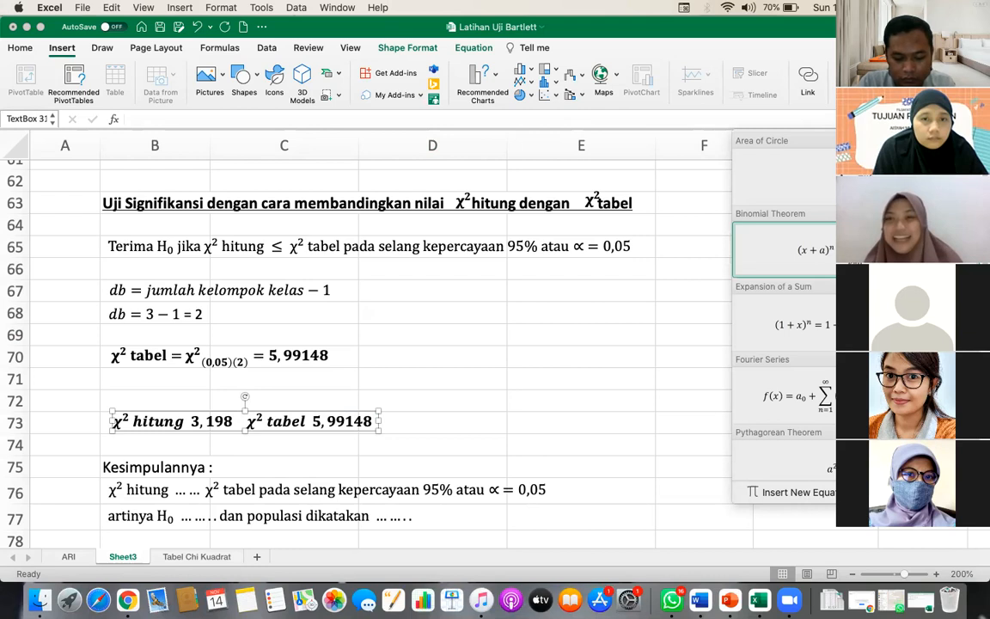
{"action": "left_click", "coordinate": [765, 492]}
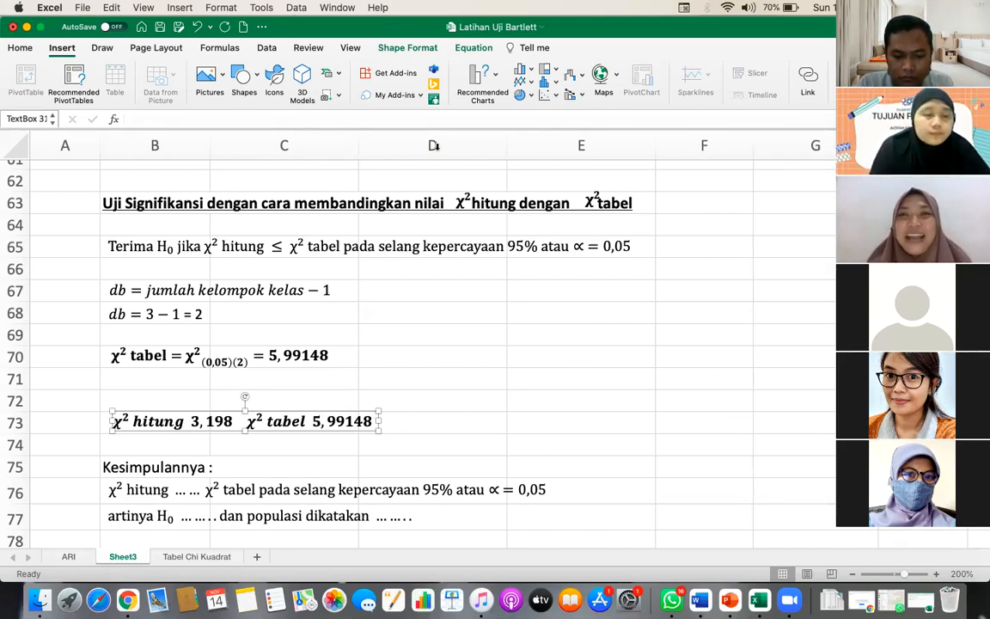
{"action": "left_click", "coordinate": [475, 48]}
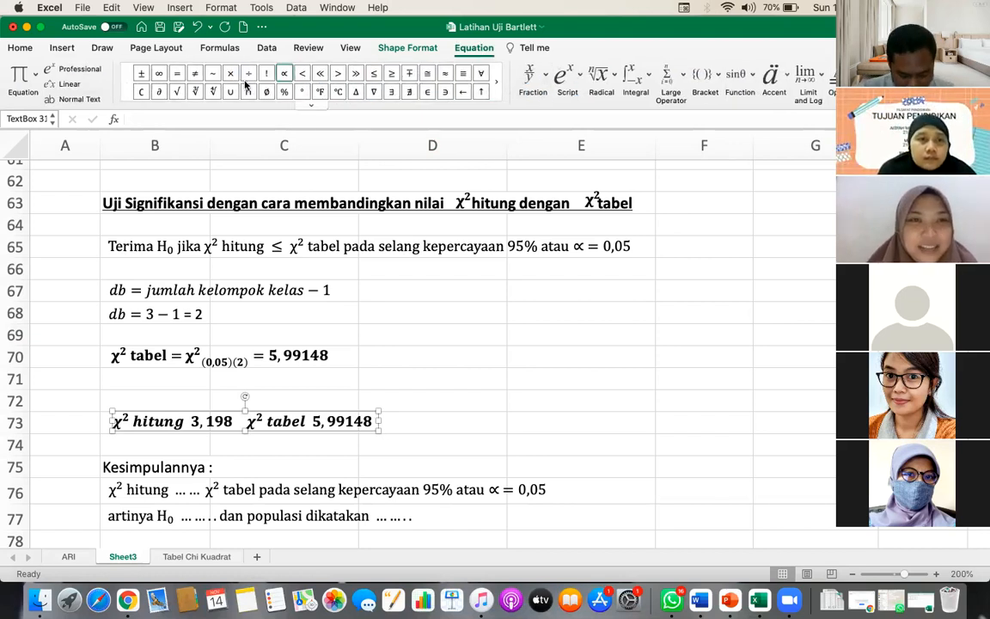
{"action": "left_click", "coordinate": [374, 74]}
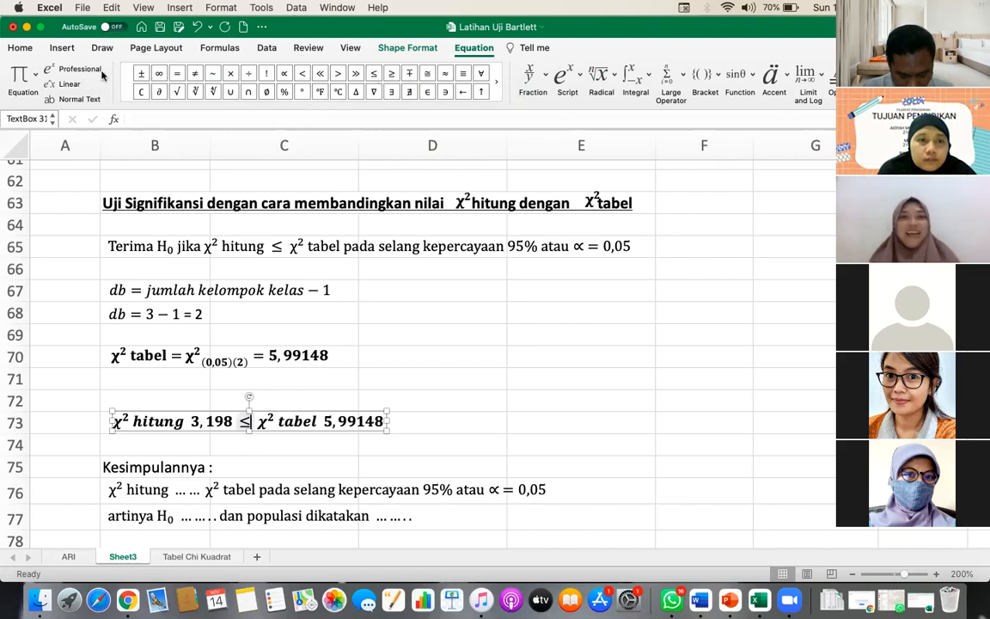
{"action": "left_click", "coordinate": [23, 48]}
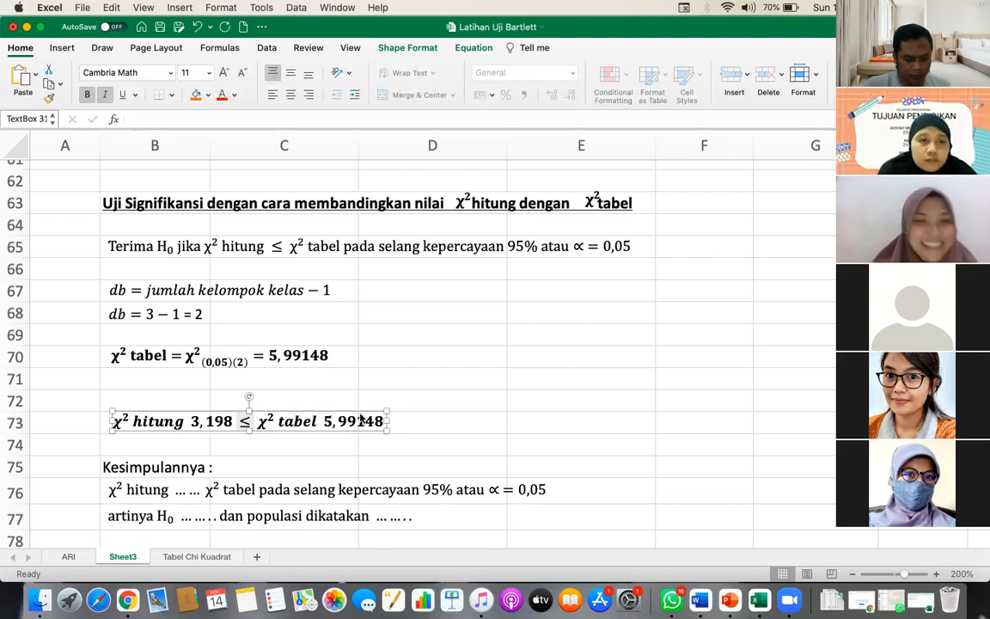
Step: Replace the dots between χ² hitung and χ² tabel in the Kesimpulannya statement with the ≤ symbol copied from row 73
{"action": "scroll", "coordinate": [322, 375], "scroll_direction": "down", "scroll_amount": 3}
{"action": "left_click", "coordinate": [198, 427]}
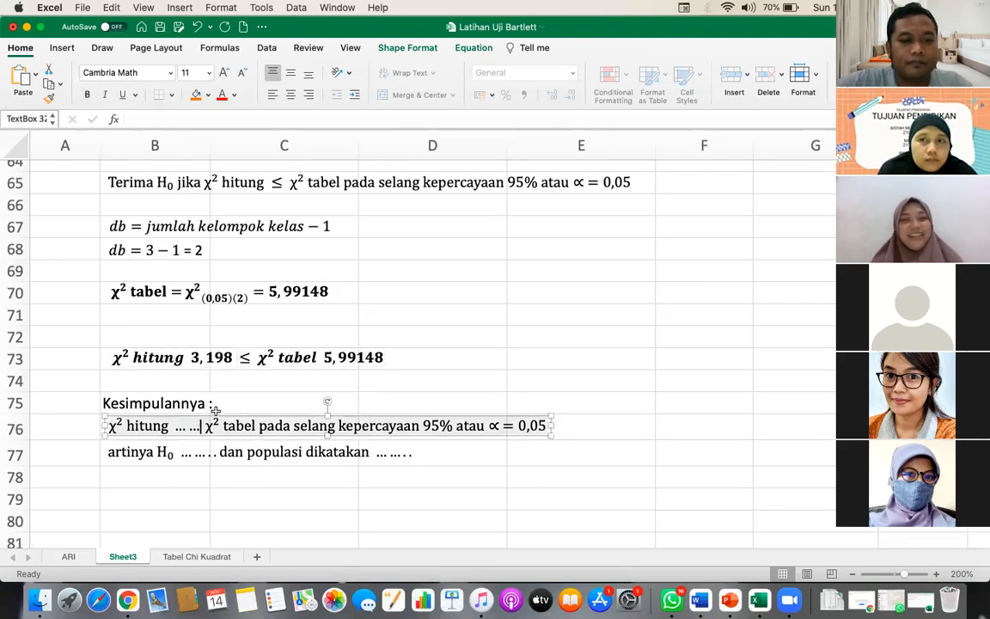
{"action": "key", "text": "BackSpace"}
{"action": "key", "text": "BackSpace"}
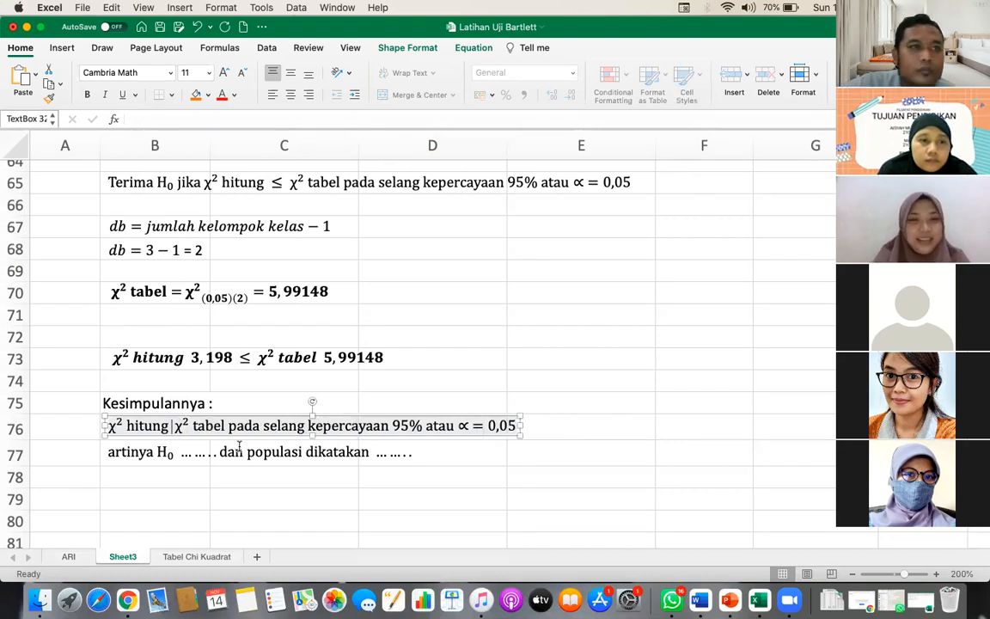
{"action": "left_click_drag", "start_coordinate": [250, 356], "coordinate": [242, 358]}
{"action": "key", "text": "super+c"}
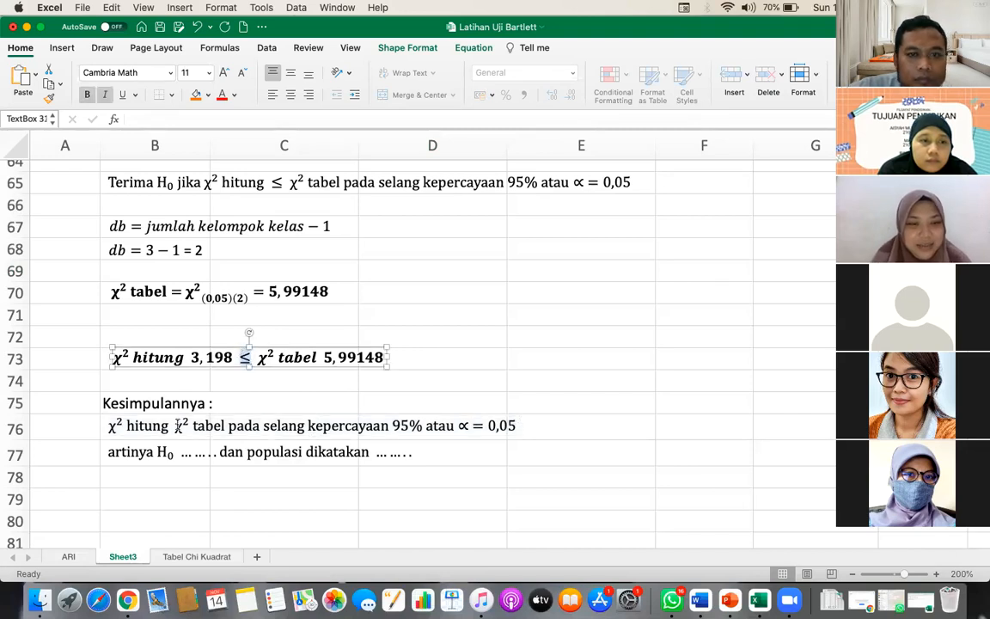
{"action": "left_click", "coordinate": [173, 425]}
{"action": "key", "text": "super+v"}
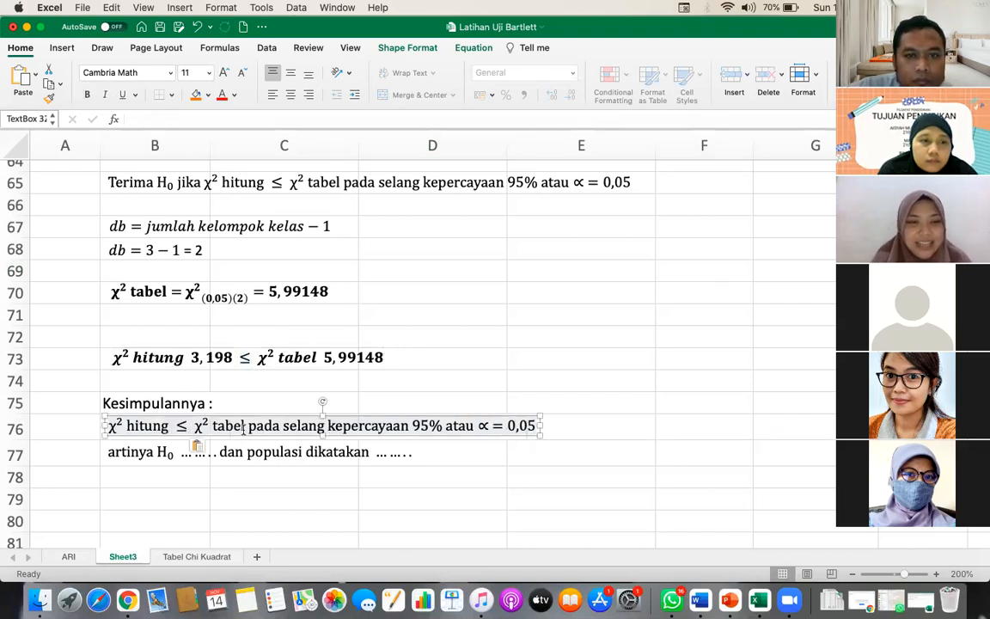
{"action": "left_click", "coordinate": [447, 450]}
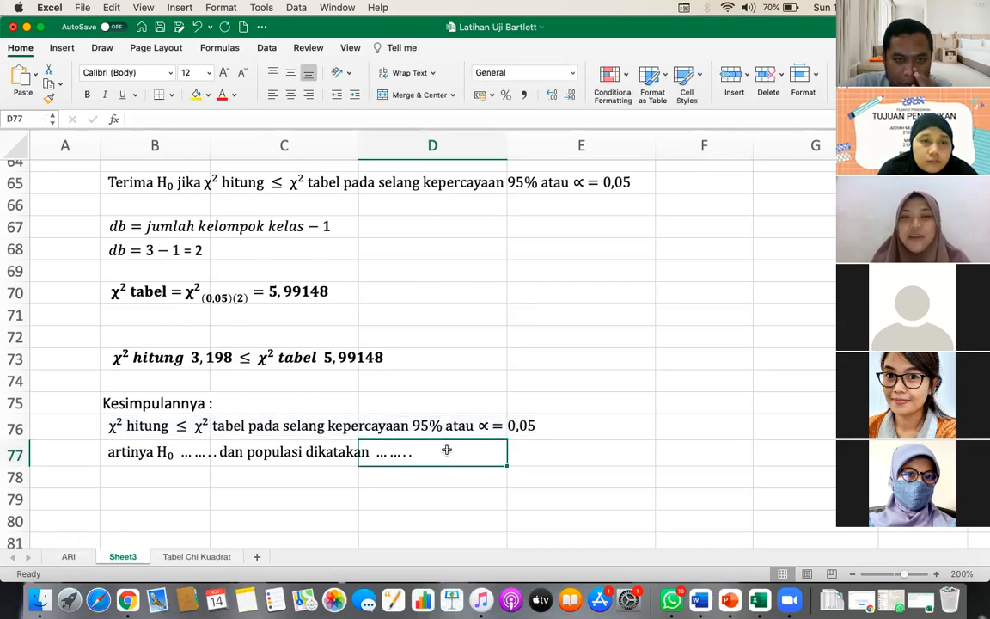
Step: Replace the dots after H₀ in the row 77 conclusion line with the lowercase word iterima
{"action": "left_click", "coordinate": [214, 452]}
{"action": "left_click_drag", "start_coordinate": [216, 451], "coordinate": [179, 458]}
{"action": "type", "text": "DITERIM"}
{"action": "key", "text": "BackSpace"}
{"action": "key", "text": "BackSpace"}
{"action": "key", "text": "BackSpace"}
{"action": "key", "text": "BackSpace"}
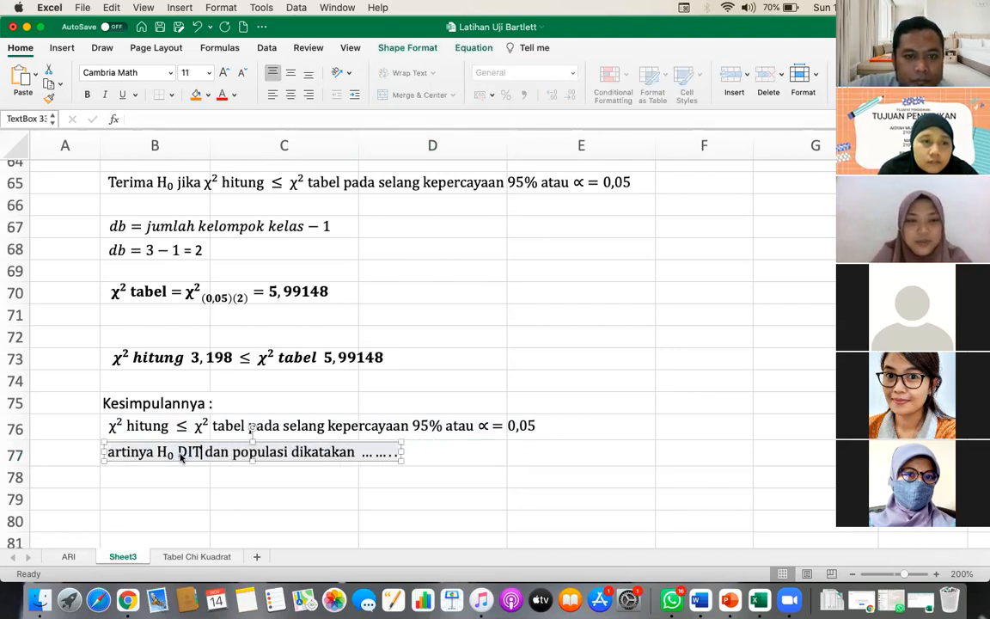
{"action": "key", "text": "BackSpace"}
{"action": "key", "text": "BackSpace"}
{"action": "key", "text": "BackSpace"}
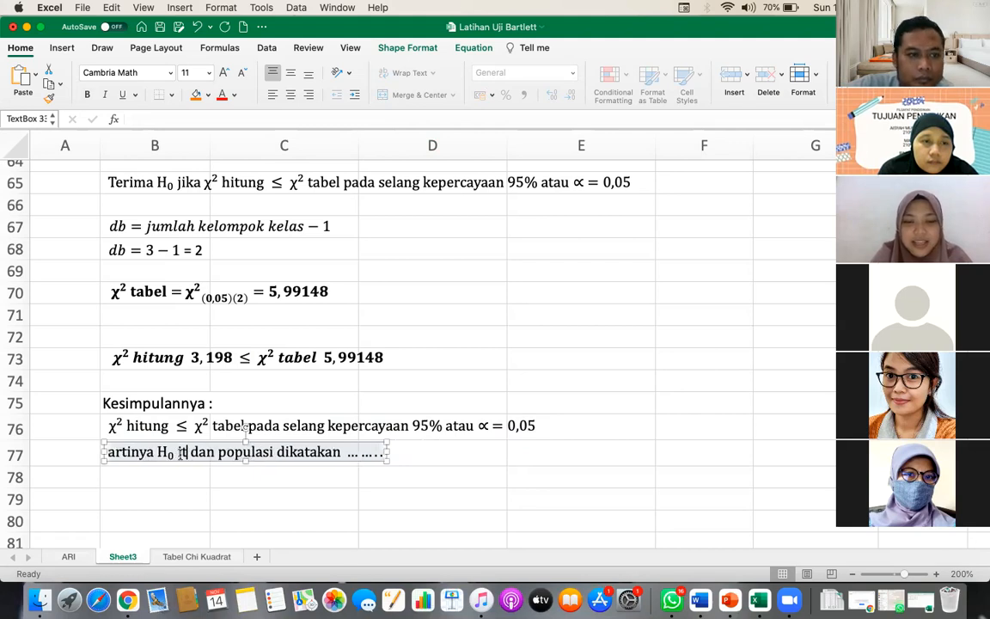
{"action": "type", "text": "iterima"}
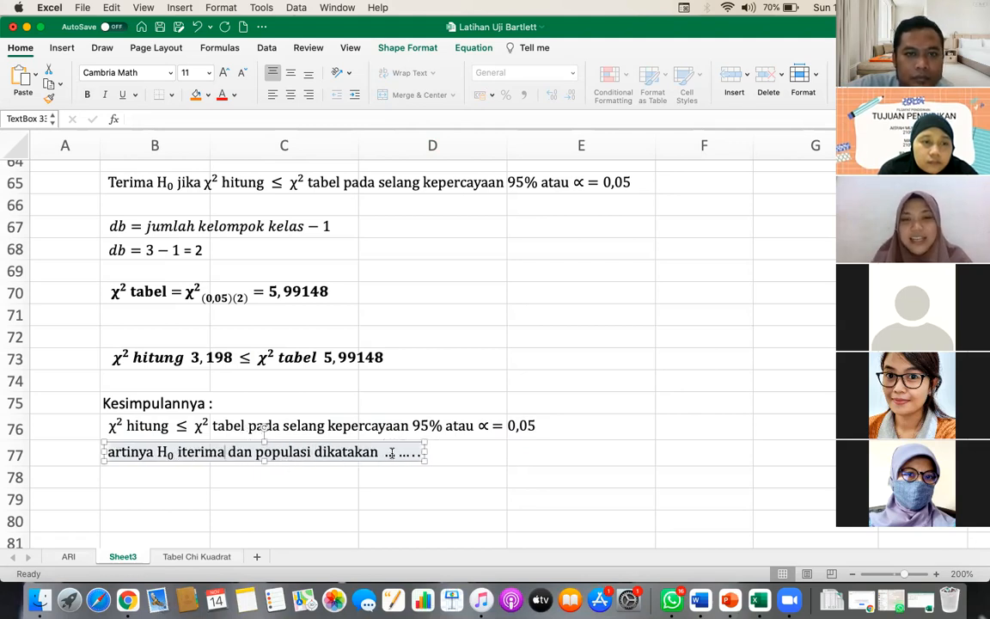
Step: Replace the dots after dikatakan in the row 77 conclusion line with homogen and save the workbook
{"action": "double_click", "coordinate": [391, 453]}
{"action": "type", "text": "homogen"}
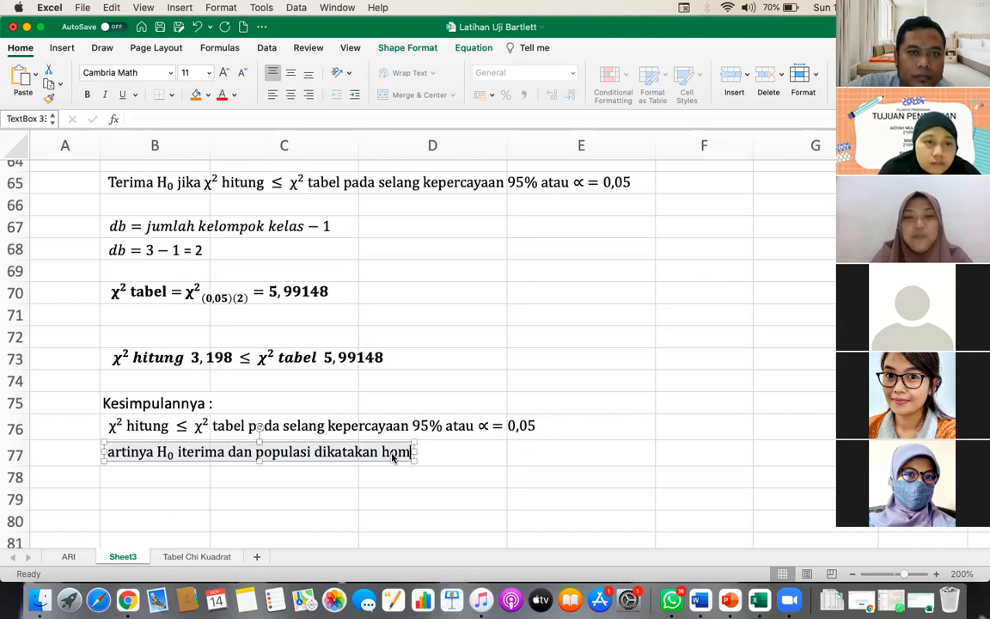
{"action": "left_click", "coordinate": [569, 442]}
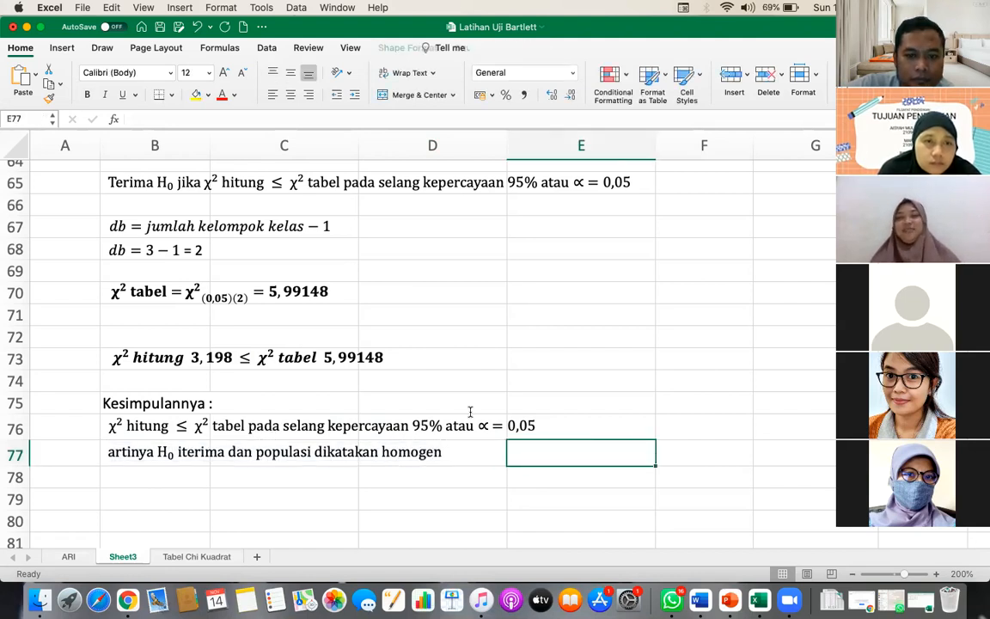
{"action": "key", "text": "super+s"}
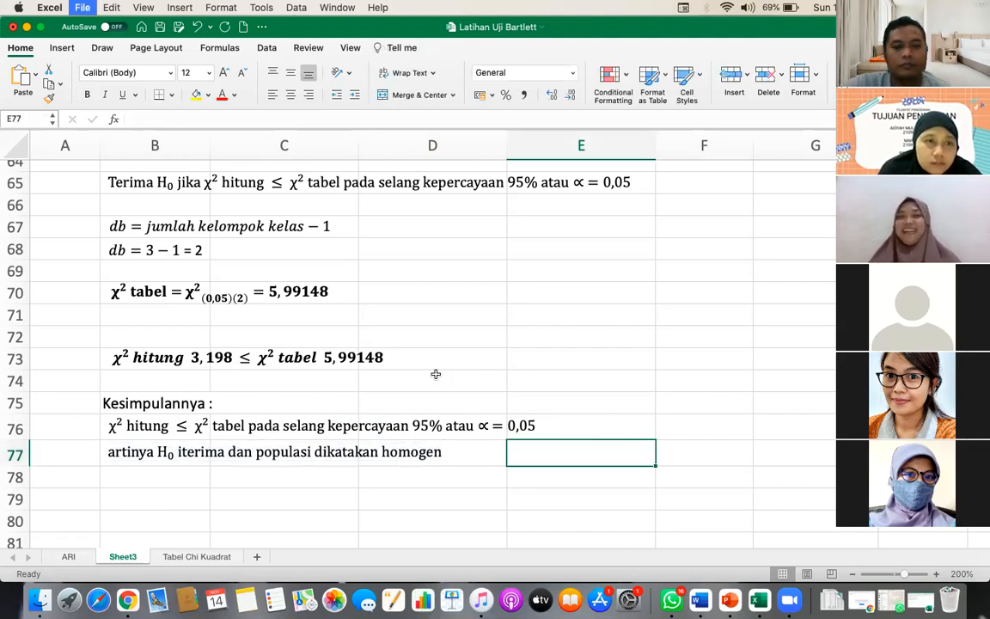
Step: Correct the misspelled word after H₀ in the row 77 conclusion line to diterima
{"action": "scroll", "coordinate": [410, 357], "scroll_direction": "up", "scroll_amount": 2}
{"action": "scroll", "coordinate": [410, 357], "scroll_direction": "down", "scroll_amount": 2}
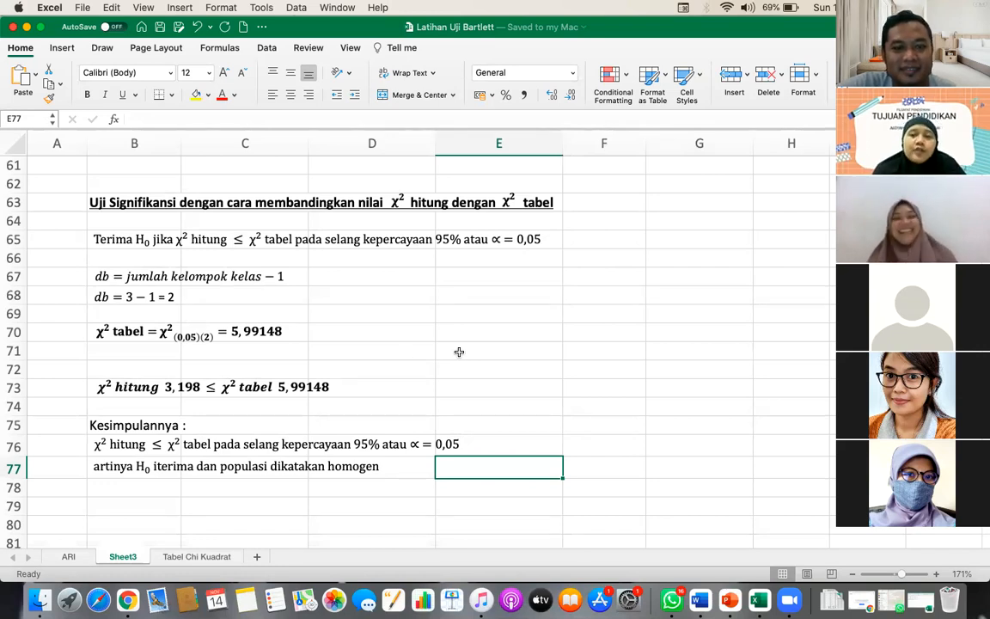
{"action": "left_click", "coordinate": [153, 464]}
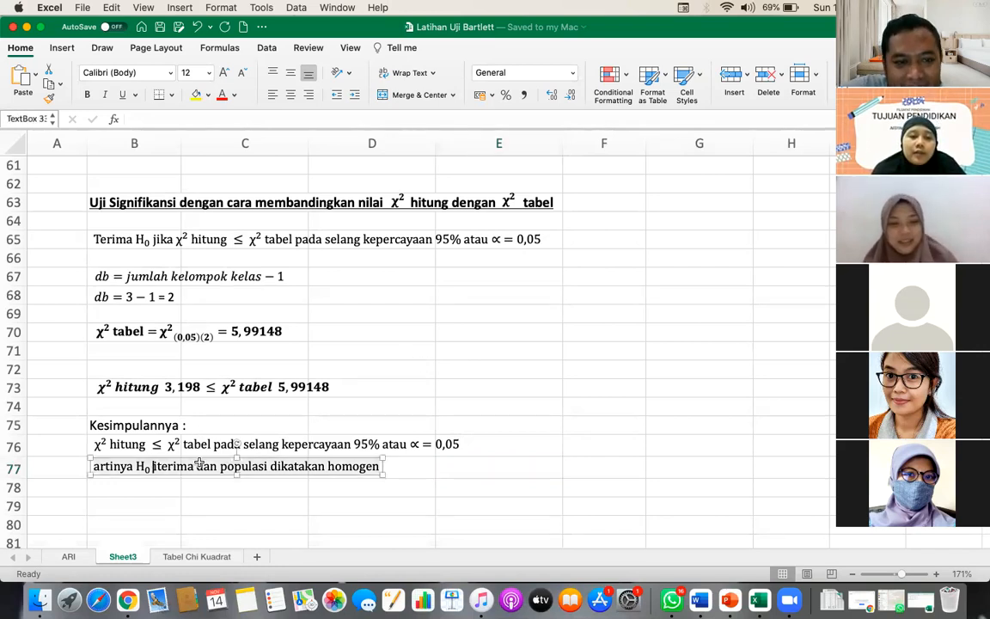
{"action": "type", "text": "di"}
{"action": "left_click", "coordinate": [583, 443]}
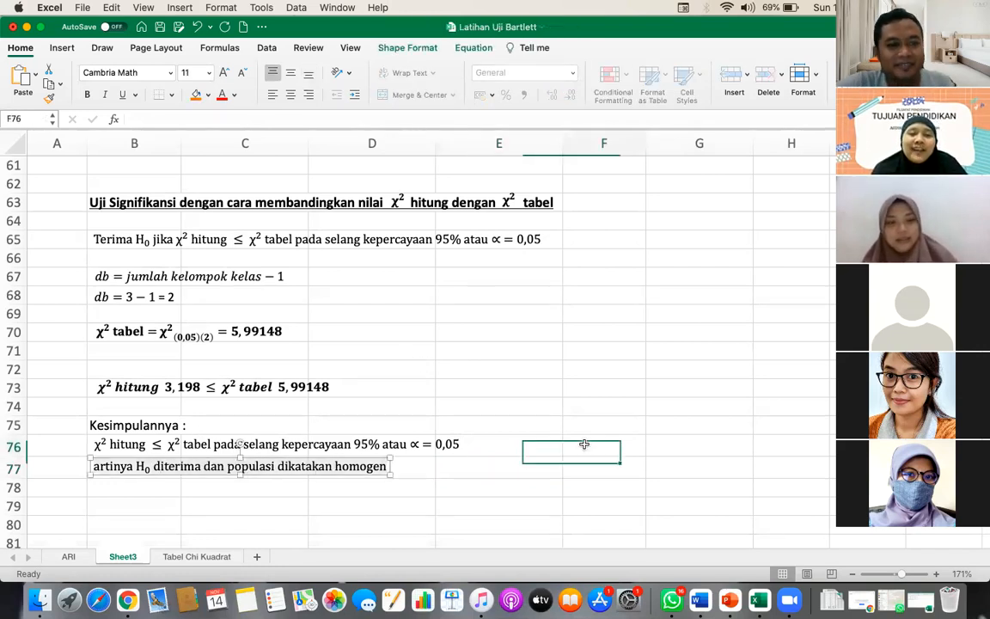
{"action": "left_click", "coordinate": [509, 403]}
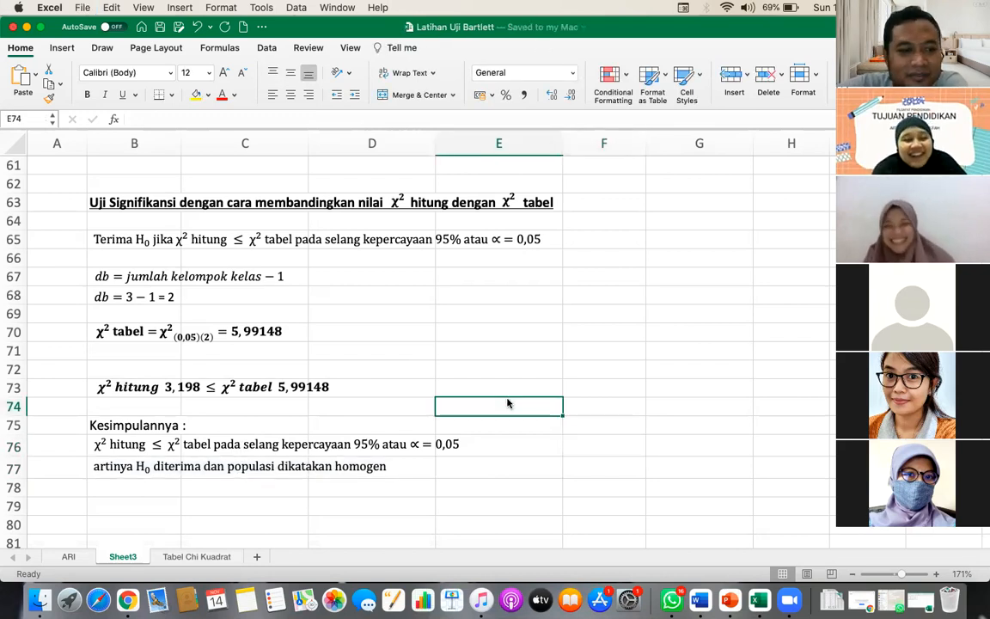